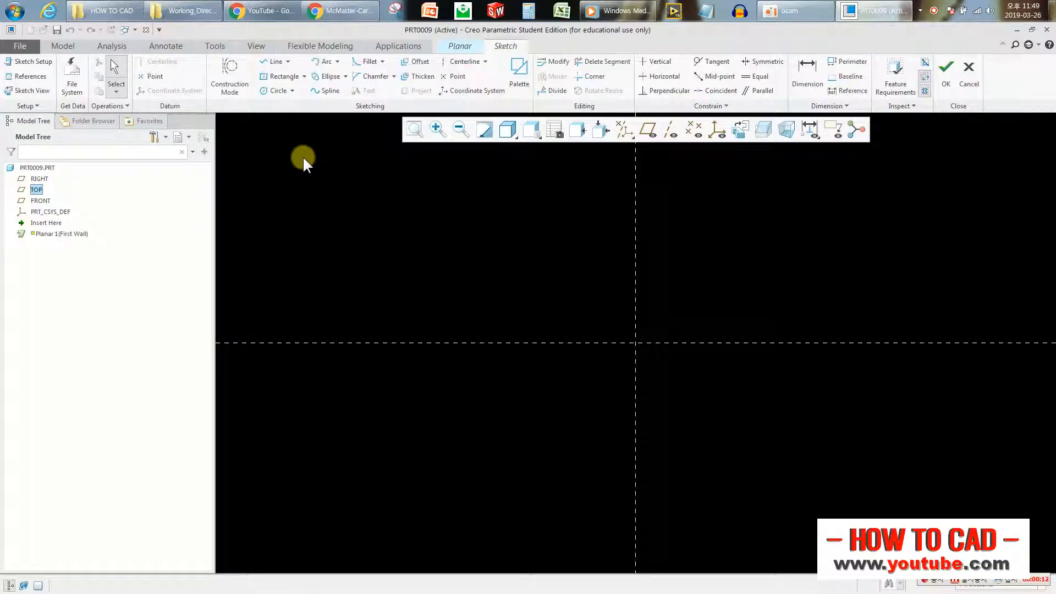
Sketch a circle centered on the origin and set its diameter to 70
click(275, 90)
click(636, 343)
click(594, 280)
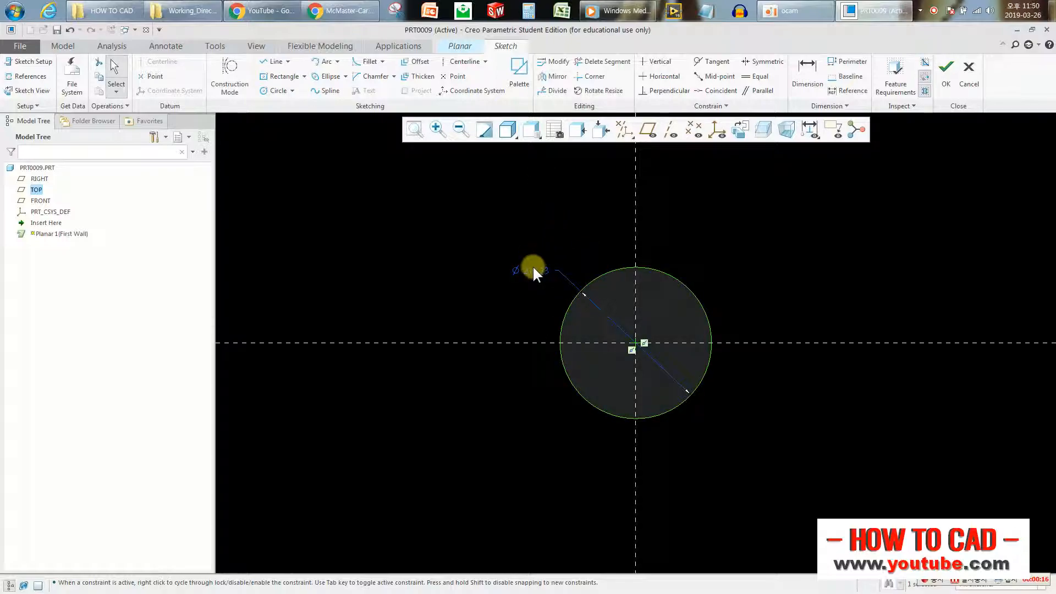
double_click(507, 268)
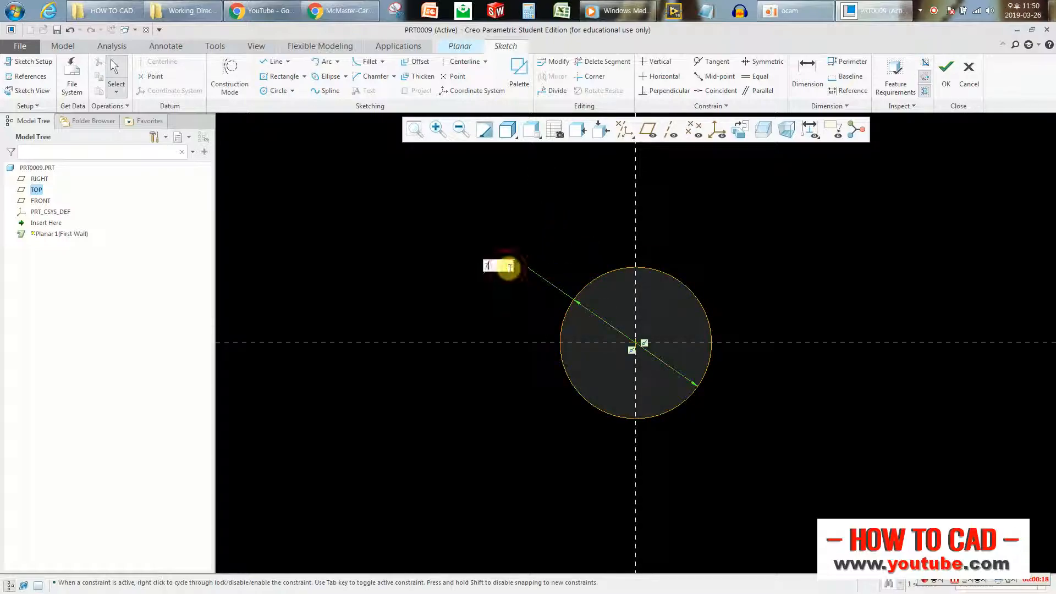
text(70)
key(Return)
scroll(729, 322, up, 5)
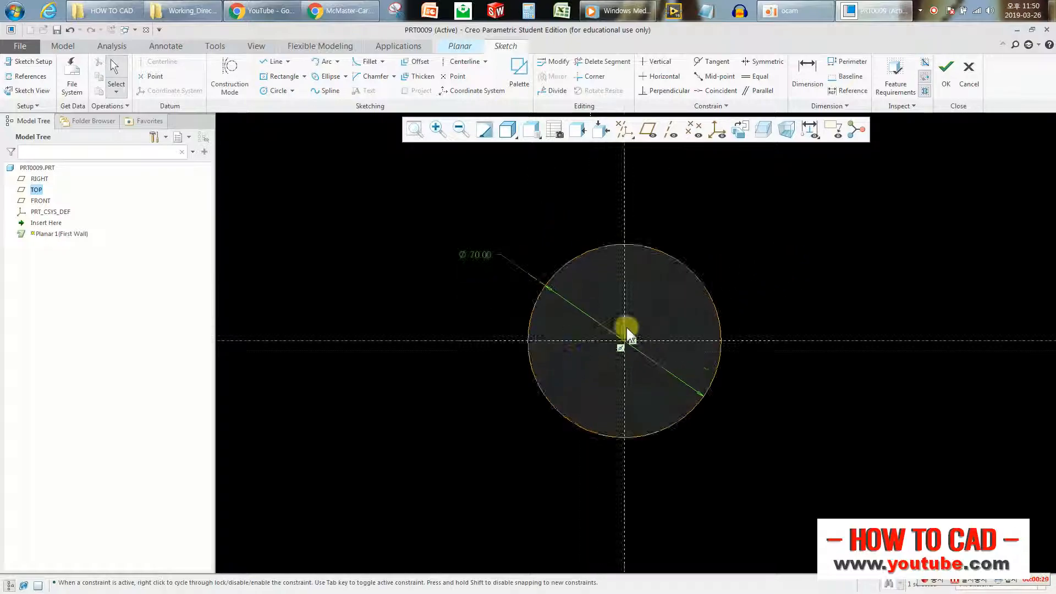
Finish the sketch and create the planar first wall with a thickness of 0.5
click(946, 70)
double_click(42, 76)
text(0.5)
key(Return)
click(300, 78)
click(330, 157)
middle_drag(411, 187, 566, 193)
middle_drag(613, 264, 389, 196)
Start a flange on one half of the disc's circular edge and give it the Arc profile
click(293, 71)
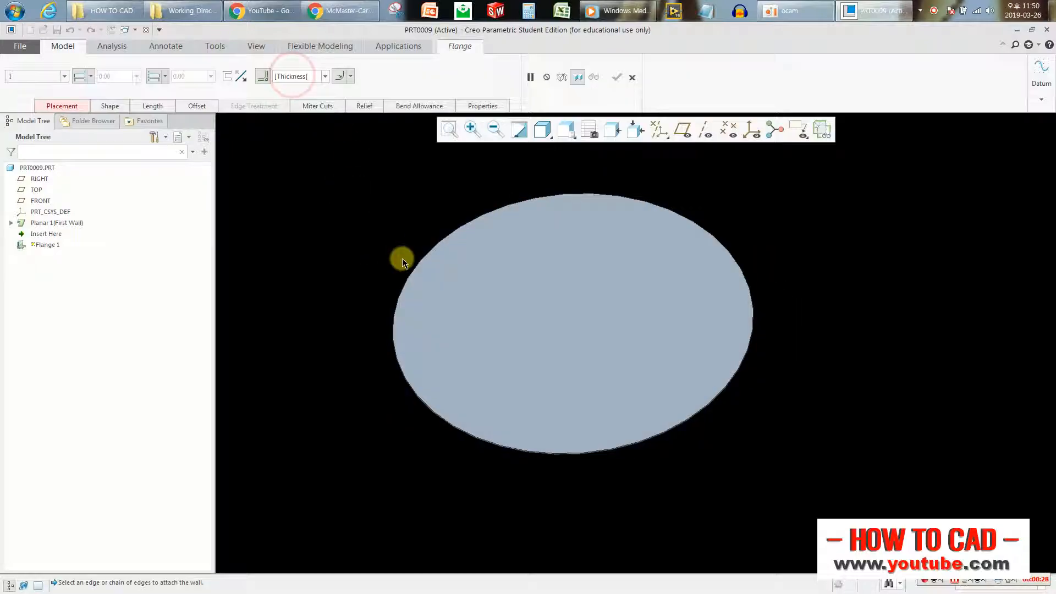
click(434, 245)
middle_drag(599, 265, 643, 273)
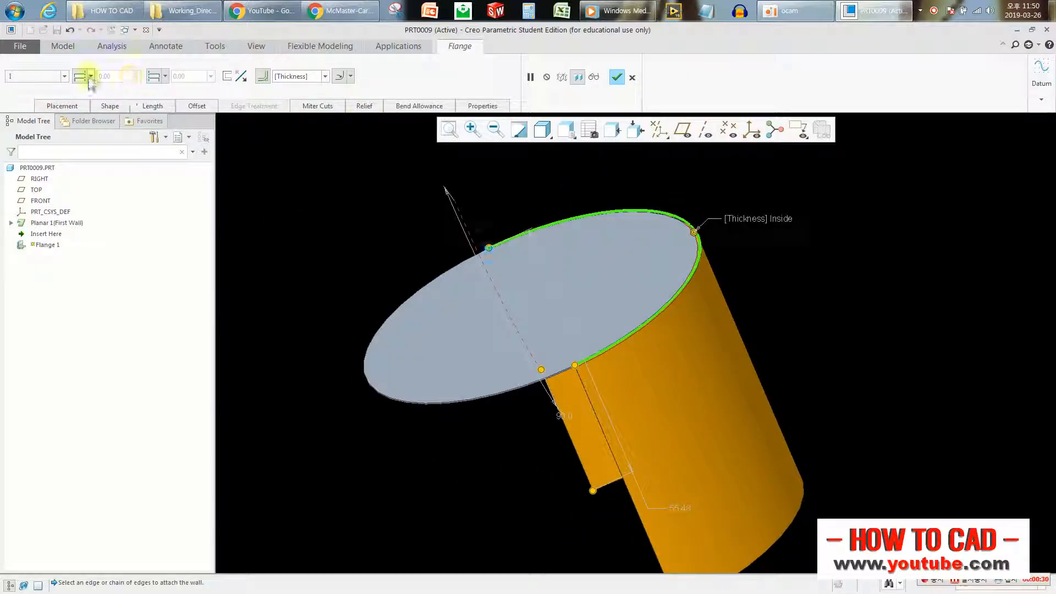
click(64, 76)
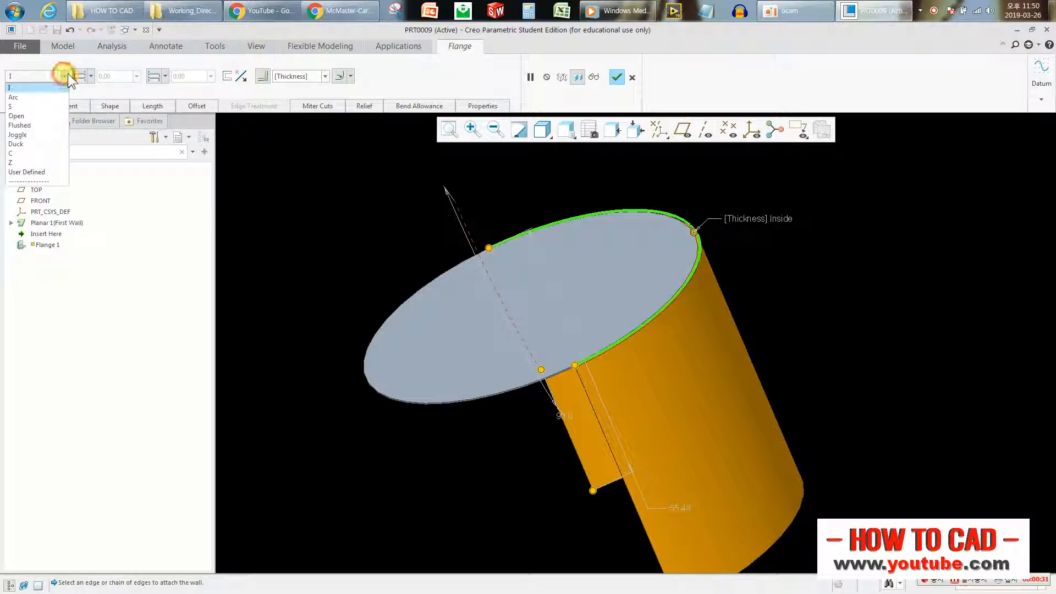
click(33, 99)
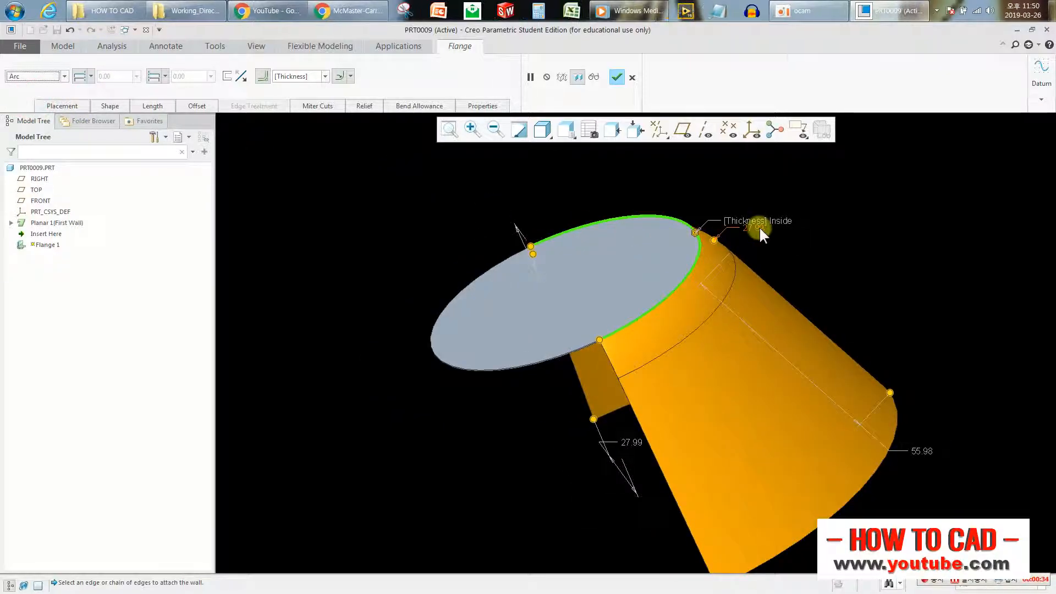
Set the arc flange's angle to 0
middle_drag(586, 352, 675, 319)
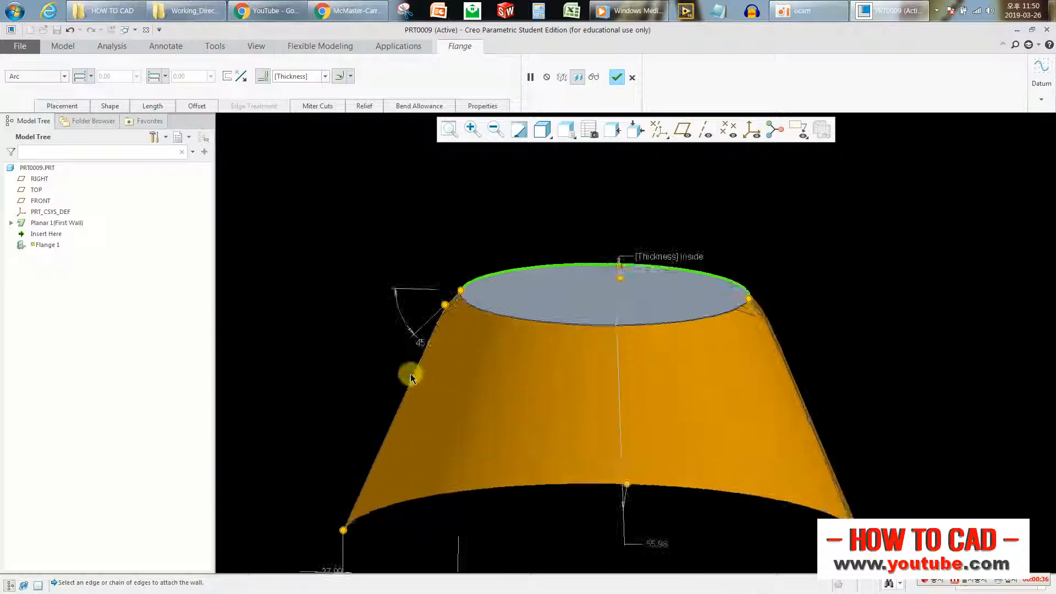
double_click(424, 342)
text(0)
key(Return)
scroll(558, 222, up, 3)
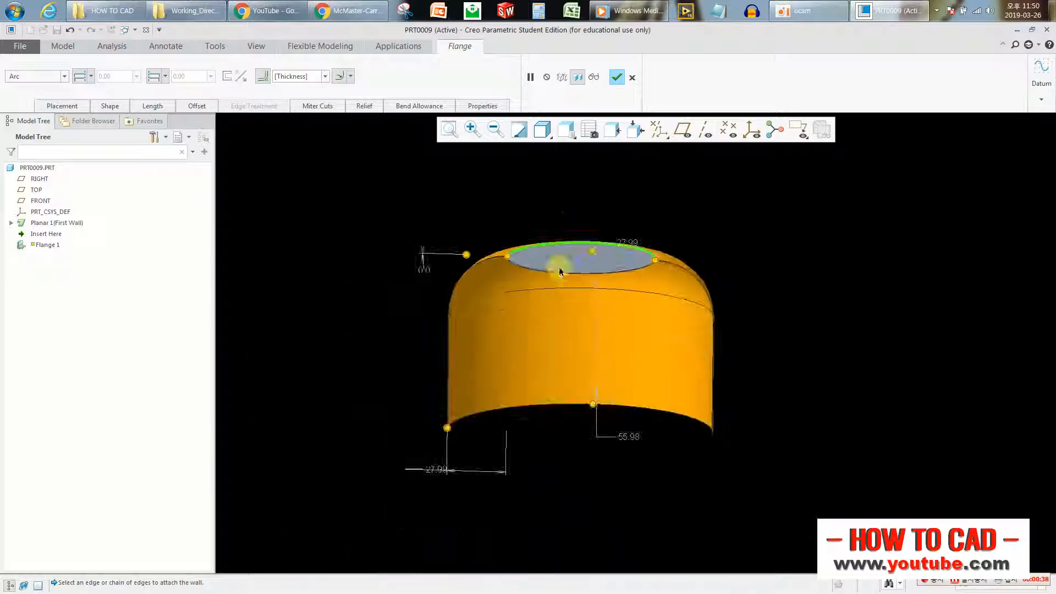
scroll(541, 465, down, 1)
Set the arc flange's horizontal offset and radius to 5 each
double_click(417, 462)
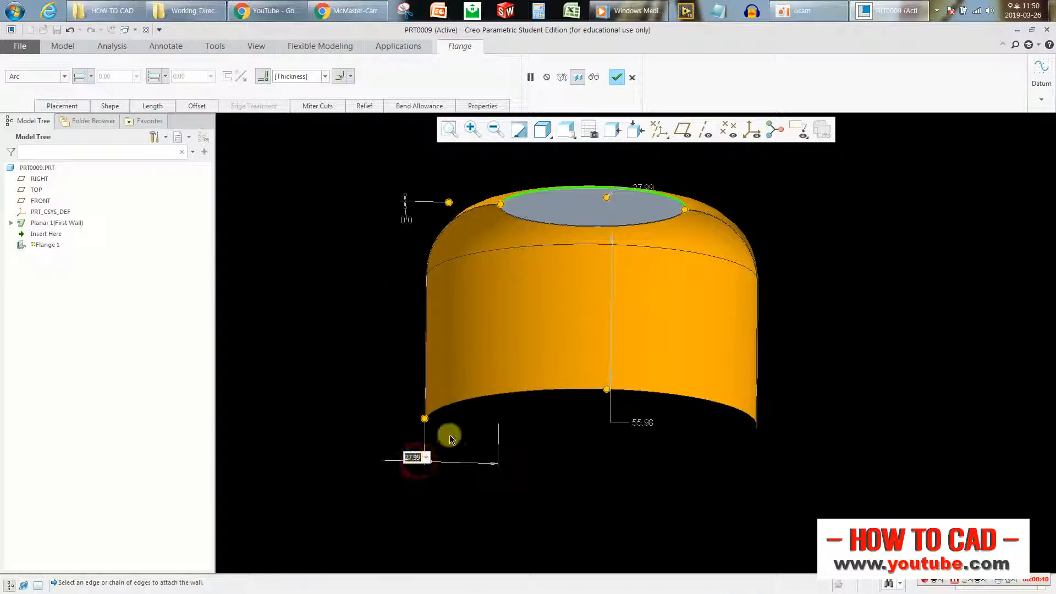
text(5)
key(Return)
middle_drag(611, 275, 604, 227)
double_click(616, 196)
text(5)
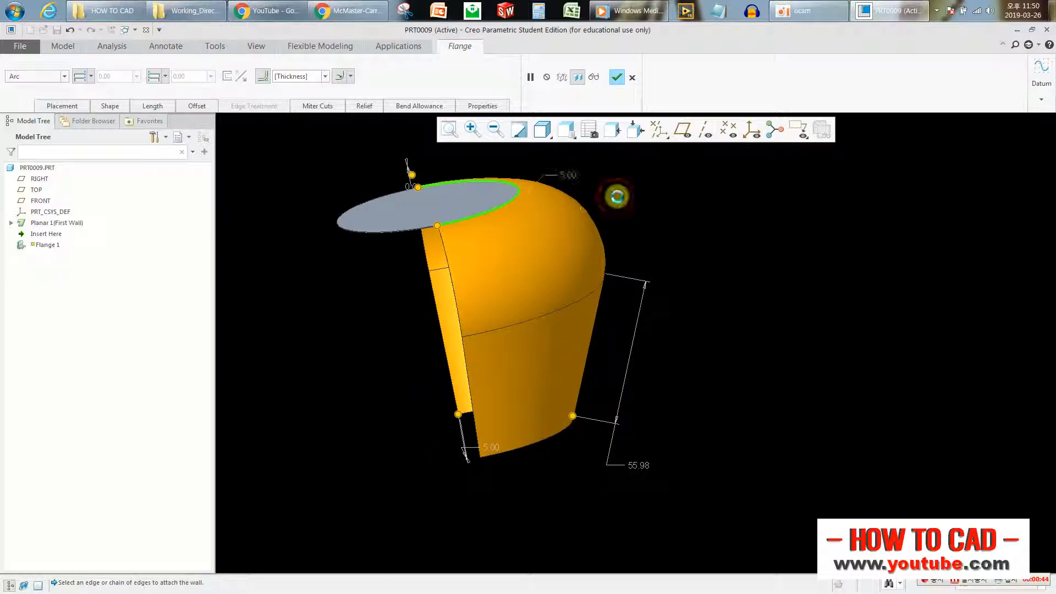
key(Return)
Set the straight wall length of the arc flange to 1
scroll(511, 187, down, 4)
mouse_move(498, 208)
middle_down()
mouse_move(495, 176)
mouse_move(542, 180)
mouse_move(568, 165)
mouse_move(513, 177)
mouse_move(523, 190)
mouse_move(499, 207)
middle_up()
double_click(686, 517)
text(1)
key(Return)
Try to set the arc flange's radius to 2
scroll(567, 376, up, 2)
scroll(590, 247, down, 5)
middle_drag(589, 246, 611, 216)
double_click(801, 207)
text(2)
key(Return)
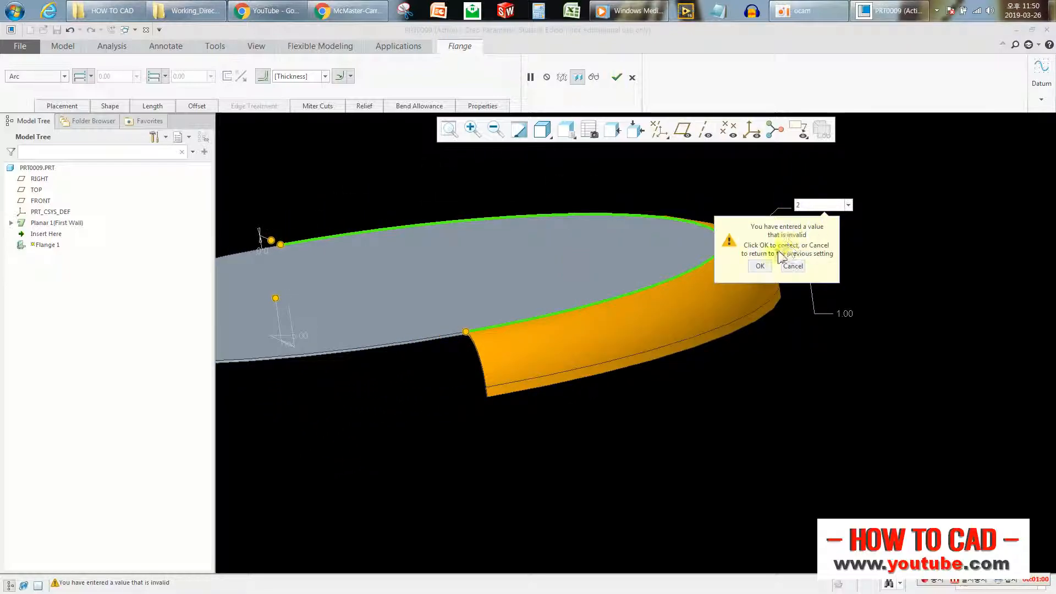
click(760, 266)
middle_drag(759, 266, 586, 266)
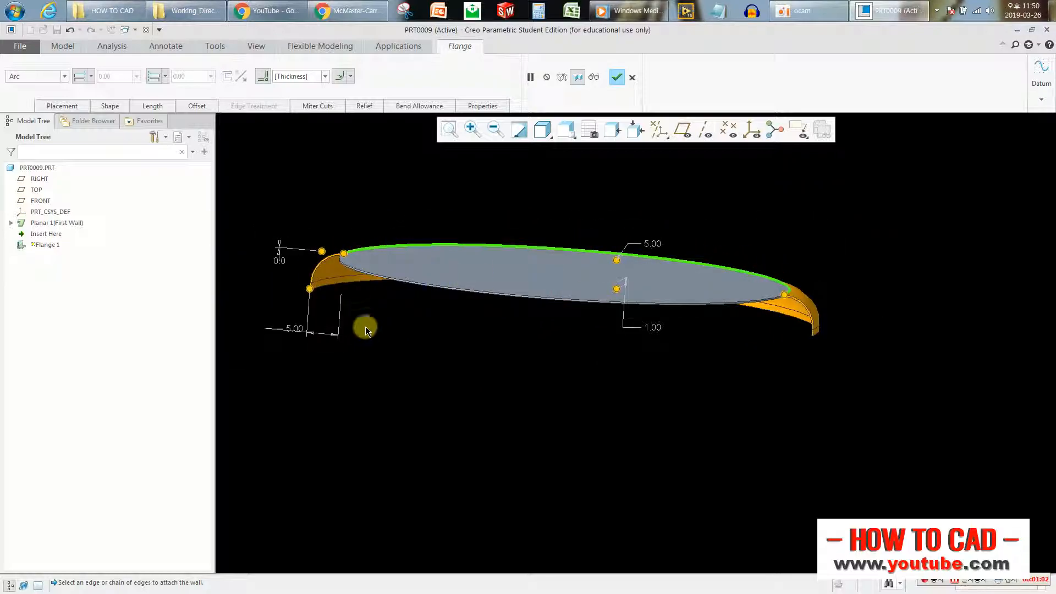
Set the first flange's horizontal offset and radius to 3 each, and complete the flange
double_click(295, 326)
text(3)
key(Return)
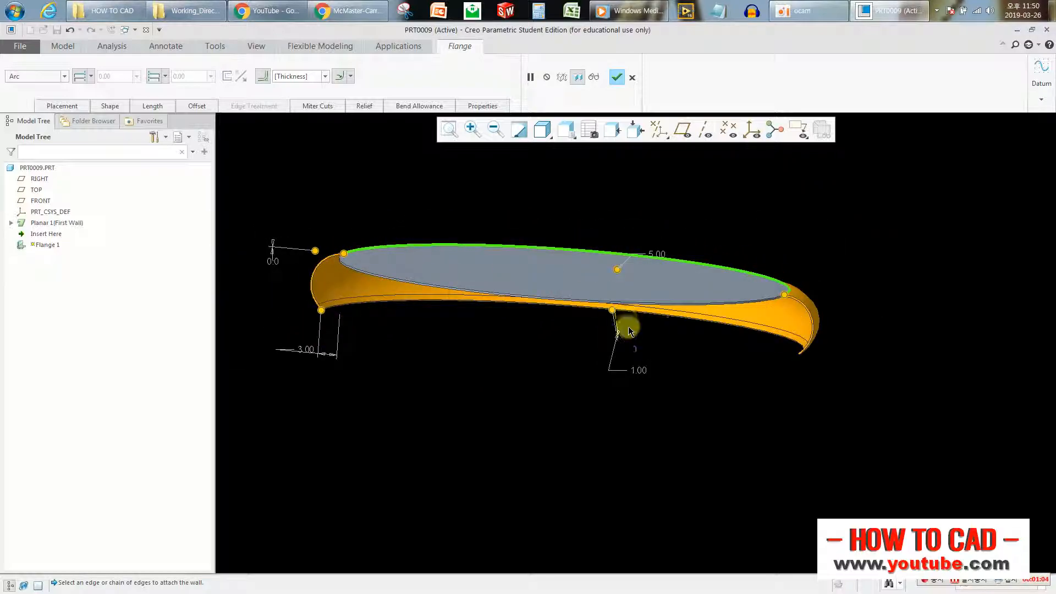
text(3)
key(Return)
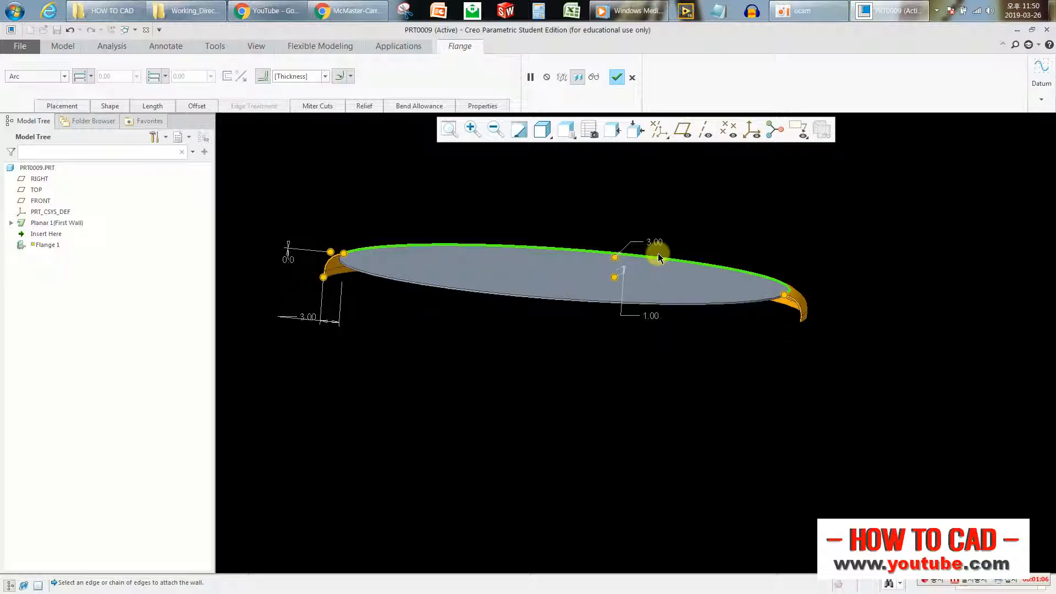
middle_drag(617, 271, 699, 263)
middle_click(705, 252)
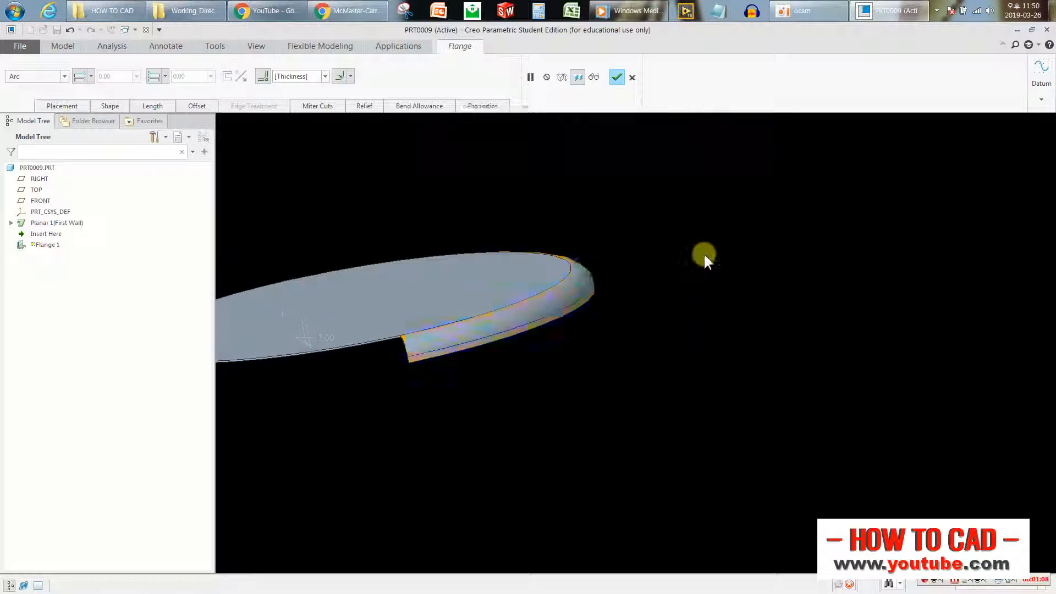
middle_drag(757, 236, 454, 316)
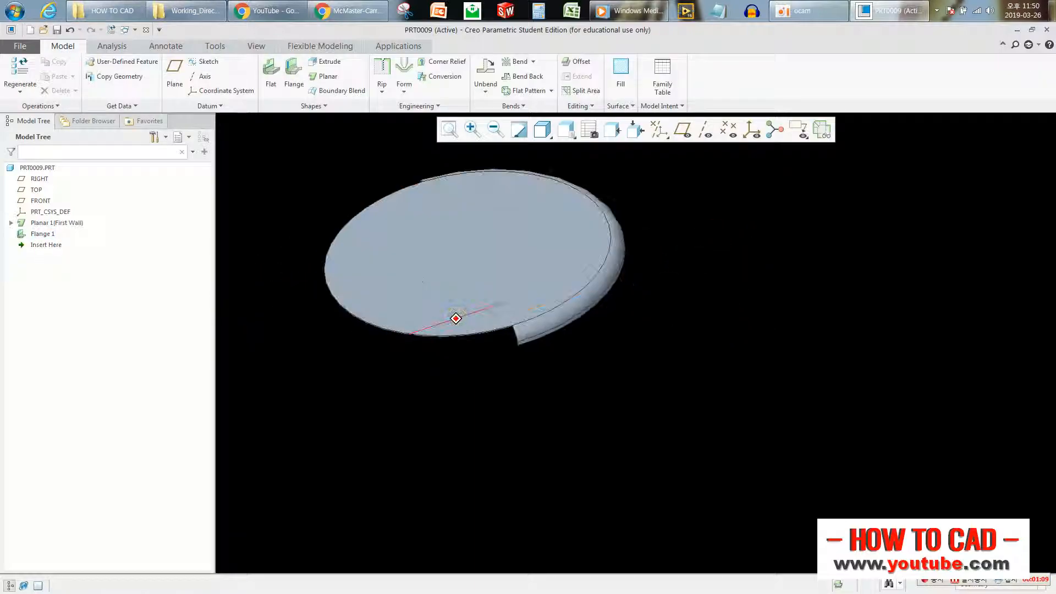
Start a second flange on the remaining half of the disc's edge and give it the Arc profile
click(286, 74)
scroll(512, 328, up, 3)
click(511, 347)
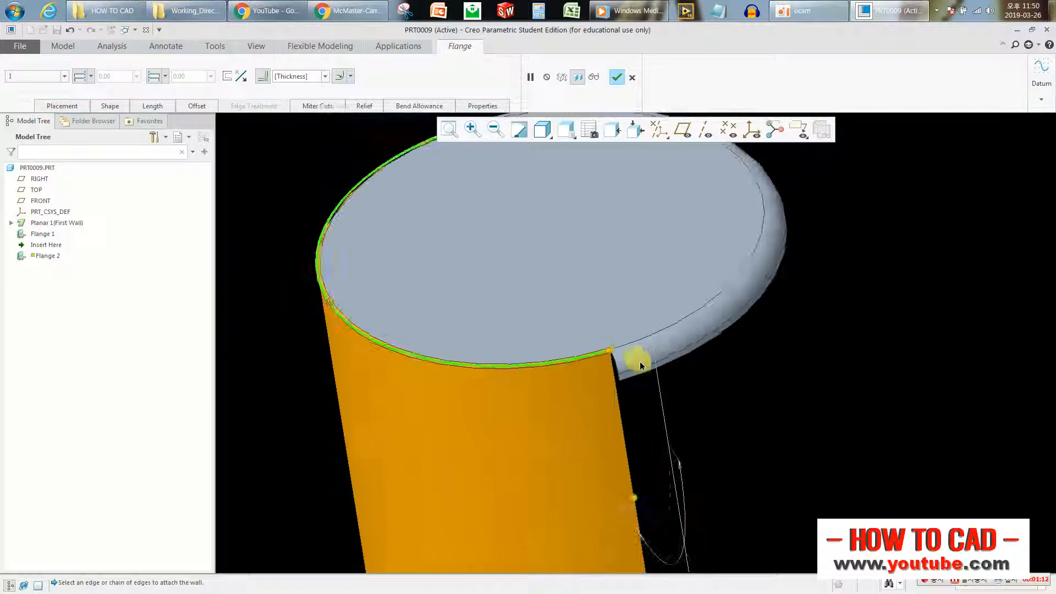
scroll(639, 361, down, 3)
click(44, 77)
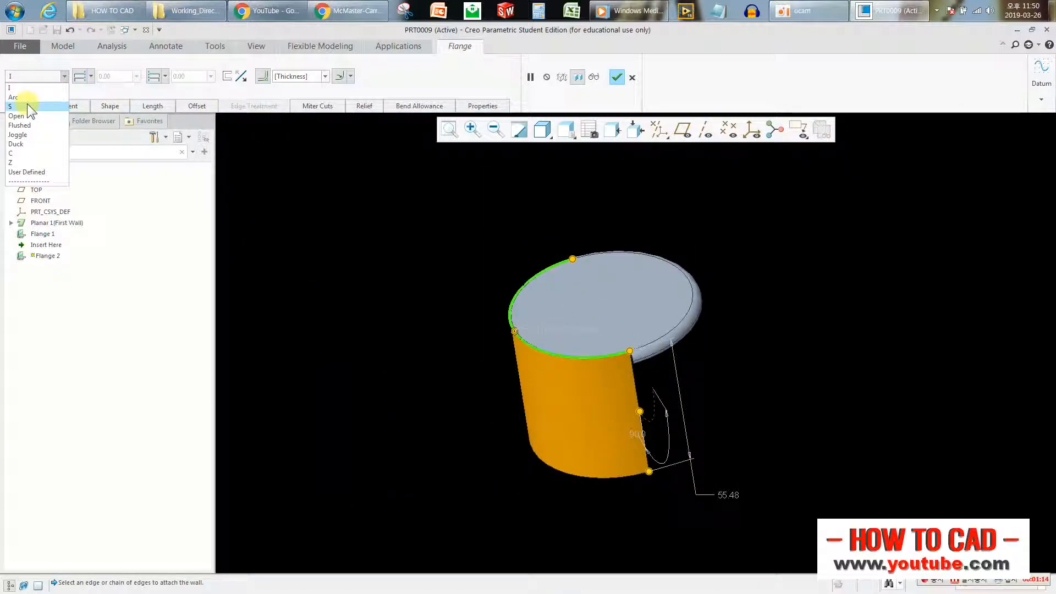
click(31, 96)
scroll(654, 407, up, 1)
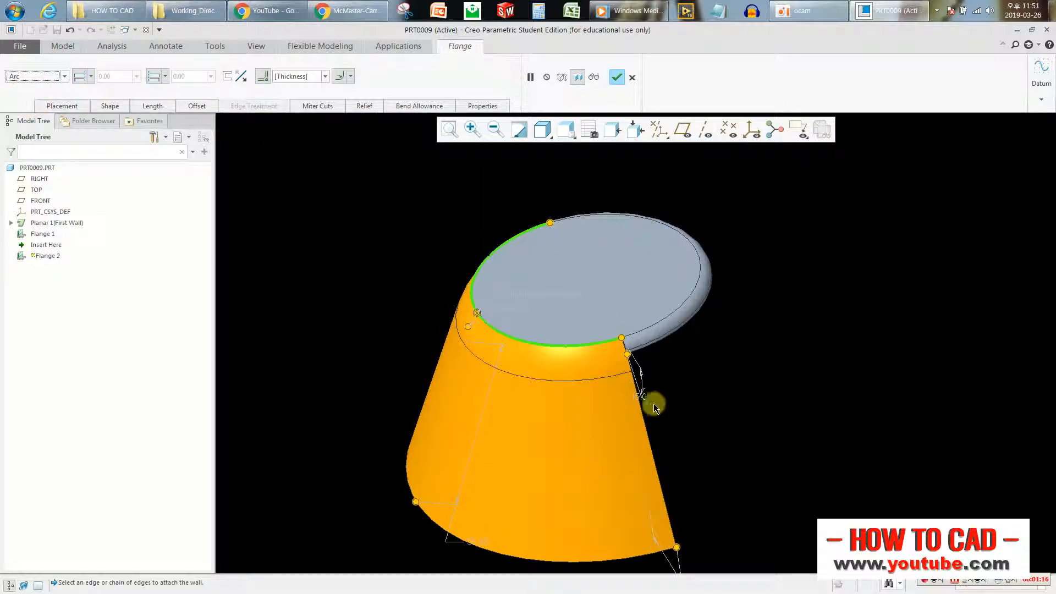
Set the second arc flange's angle to 0
double_click(642, 395)
text(0)
key(Return)
middle_drag(563, 297, 600, 284)
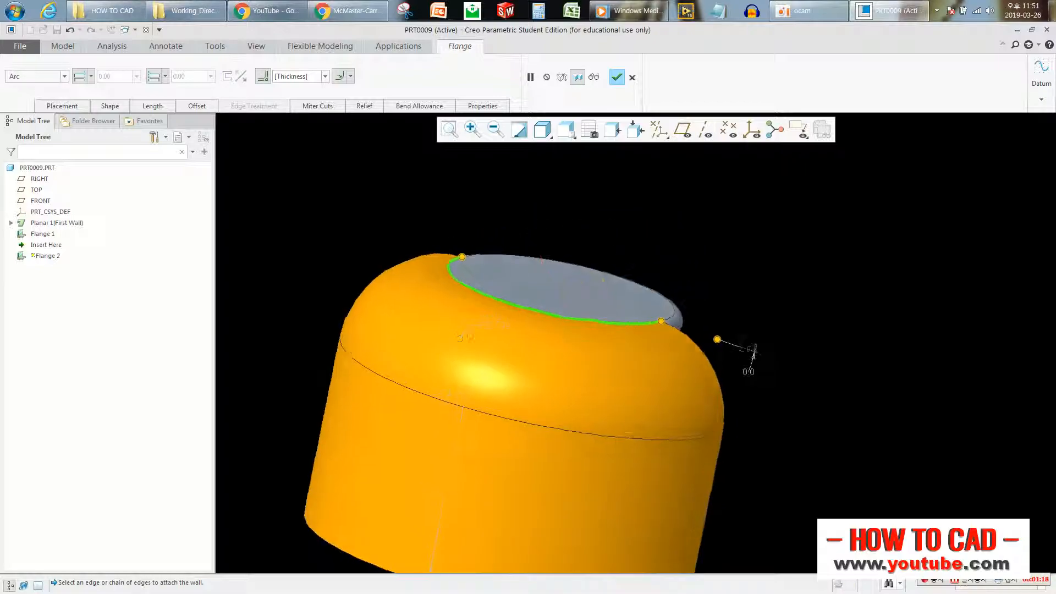
Set the second flange's radius and horizontal offset to 3 each
double_click(510, 322)
text(3)
key(Return)
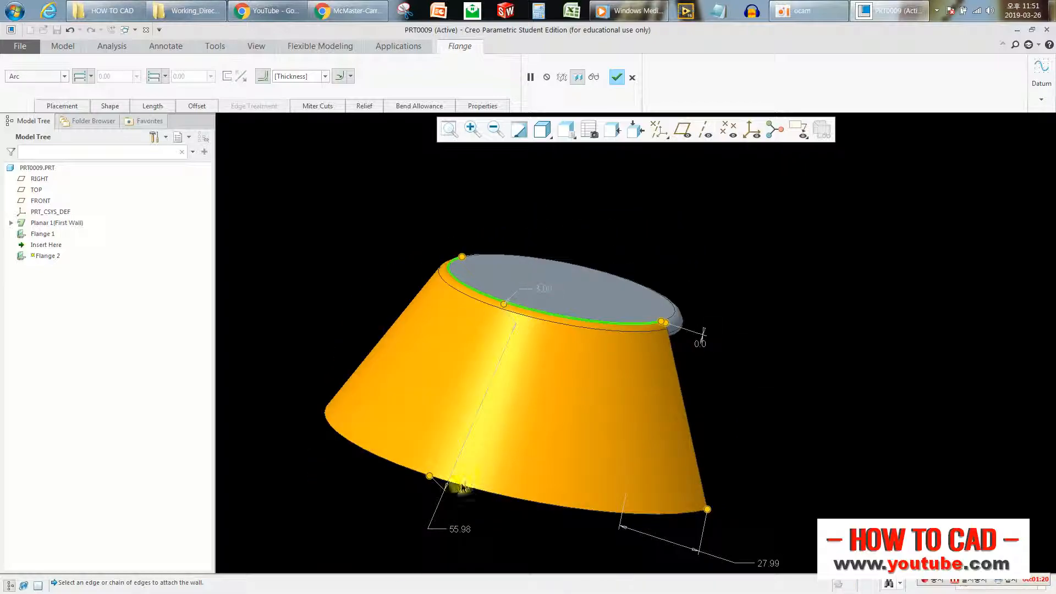
double_click(769, 563)
text(3)
key(Return)
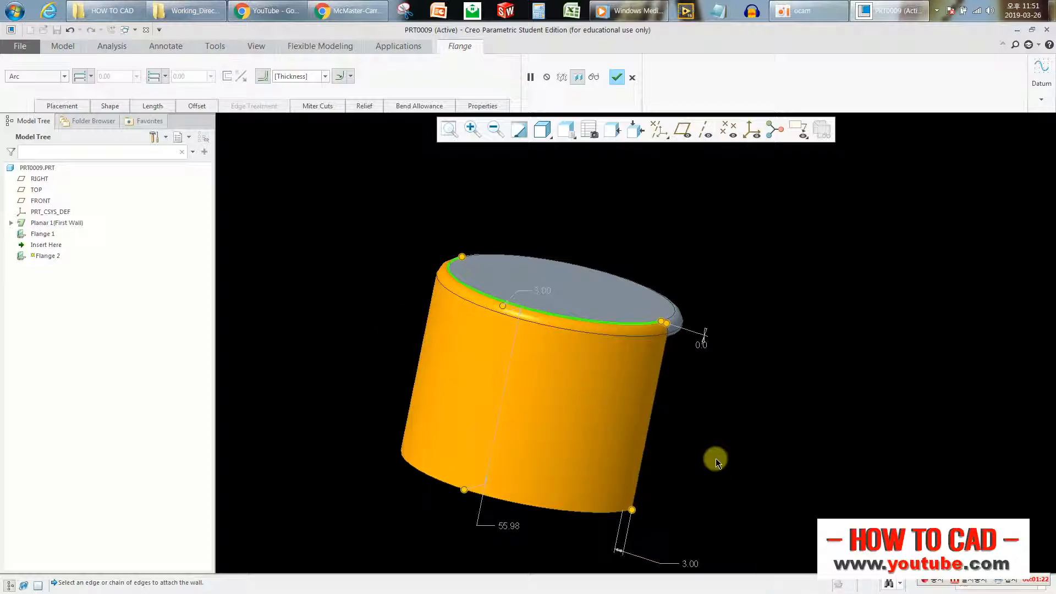
Set the second flange's straight wall length to 1 and complete the flange
double_click(516, 526)
text(1)
key(Return)
scroll(691, 328, down, 5)
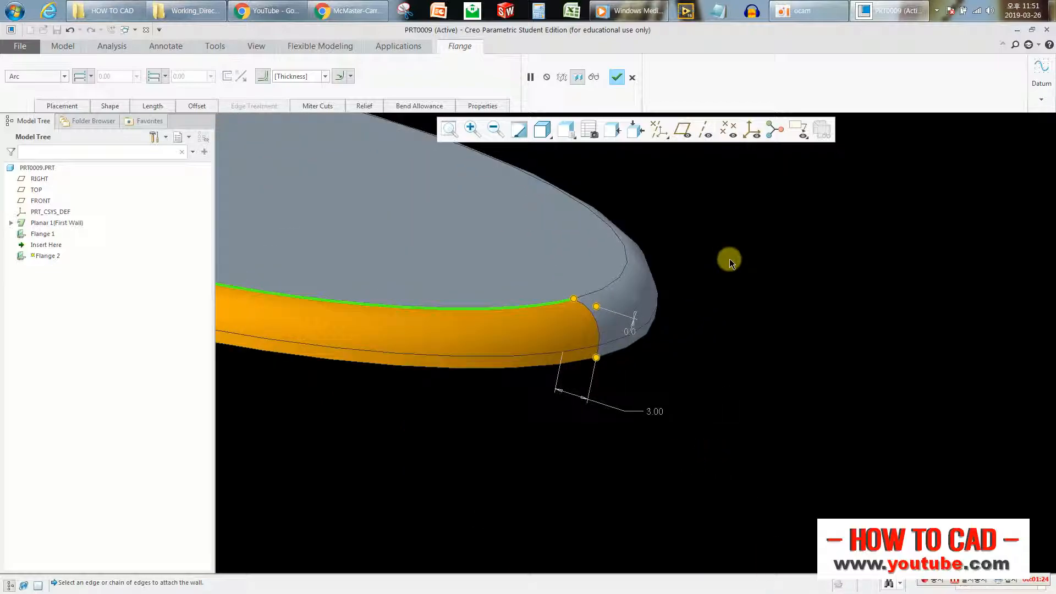
middle_click(730, 257)
Save the part with both rim flanges in place
scroll(743, 298, up, 3)
middle_drag(599, 269, 608, 307)
scroll(709, 305, up, 2)
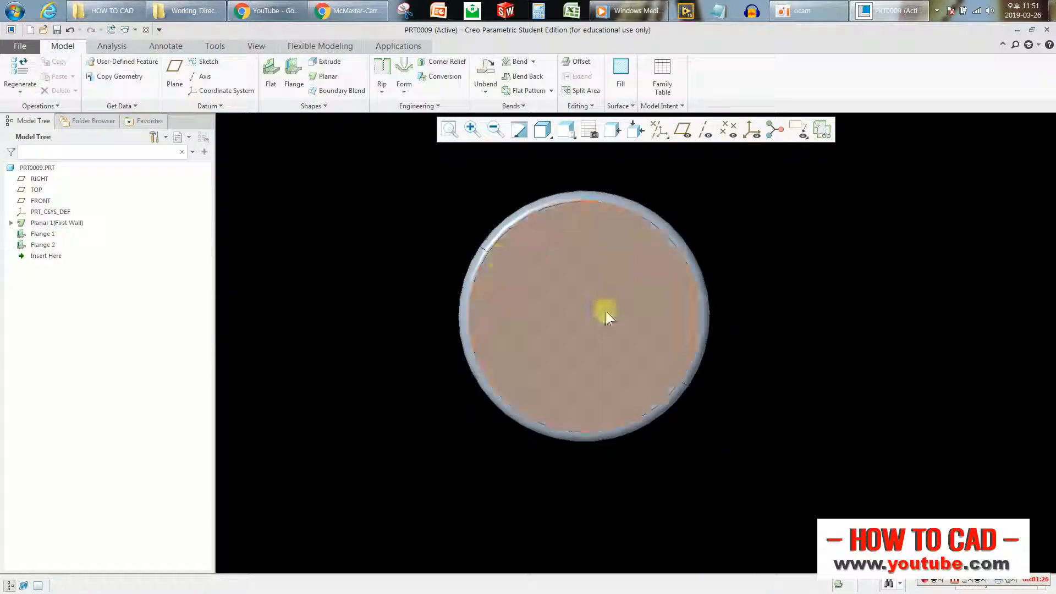
key(ctrl+s)
click(438, 473)
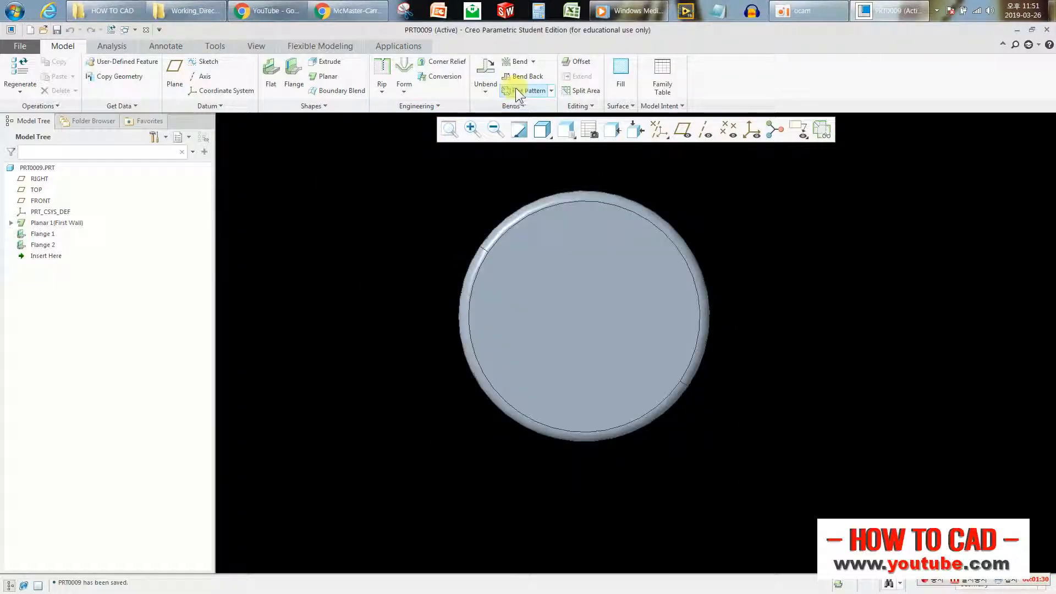
Unbend the whole part to flatten both rim flanges and restore the default view orientation
click(487, 72)
middle_click(434, 201)
middle_drag(428, 197, 619, 254)
key(ctrl+d)
Start an extruded cut on the disc's flat face and sketch a circle centered on the origin
click(332, 61)
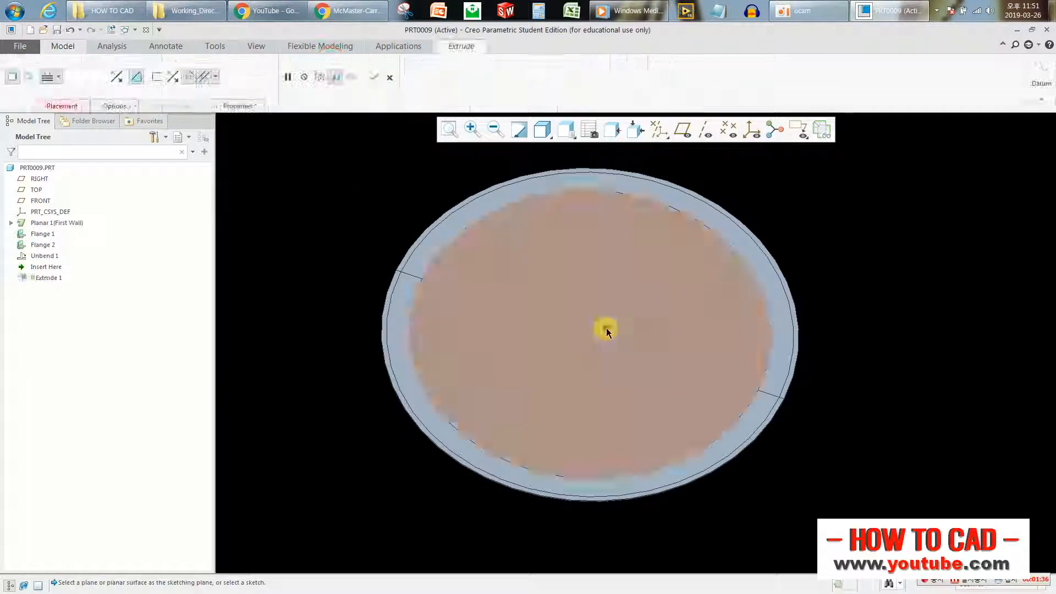
click(605, 328)
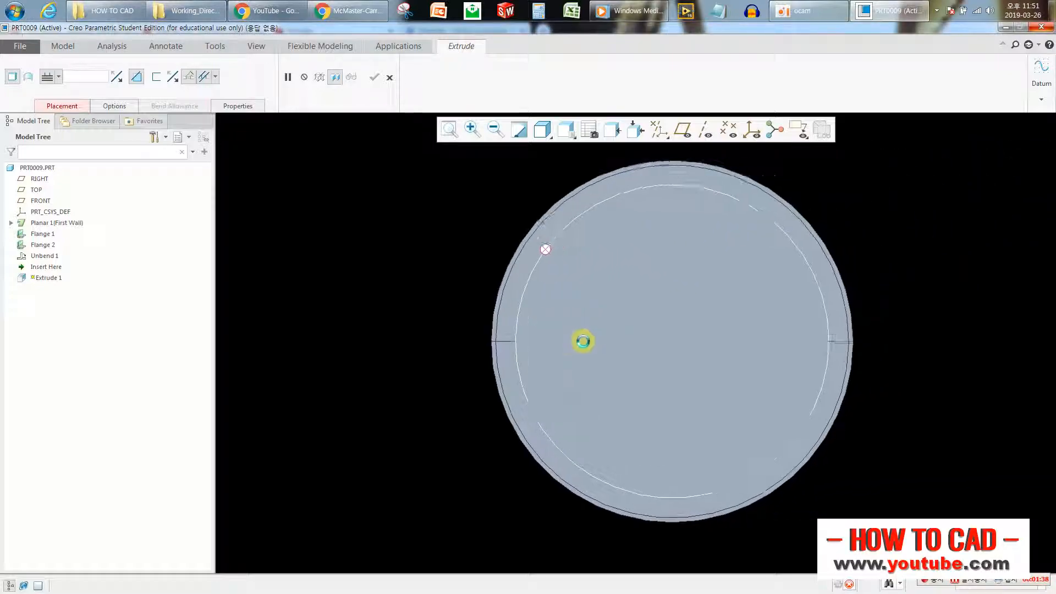
click(278, 90)
click(636, 342)
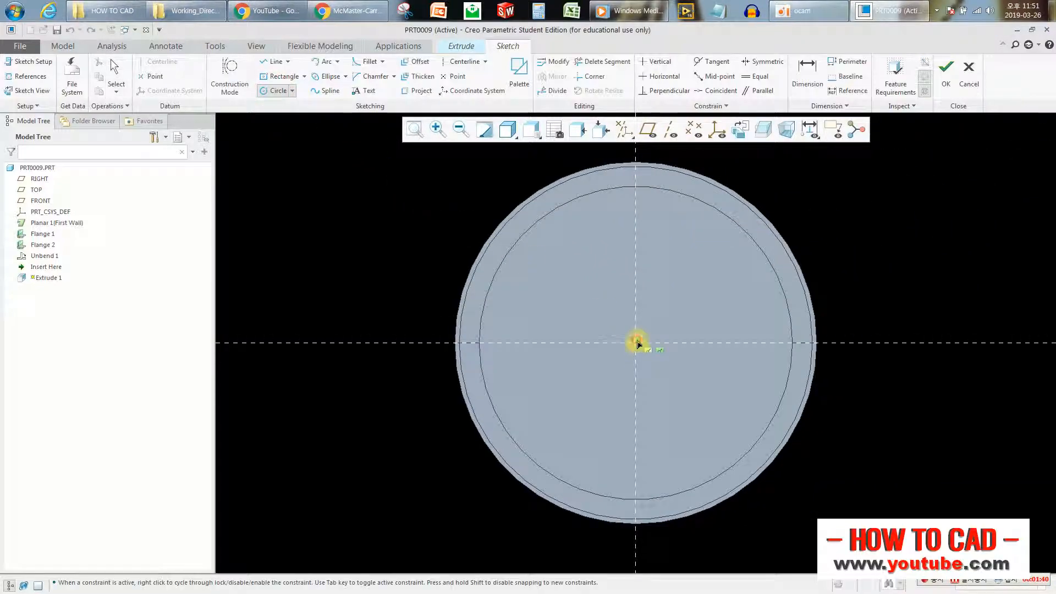
middle_click(682, 301)
Set the center circle's diameter to 5
double_click(567, 297)
text(5)
key(Return)
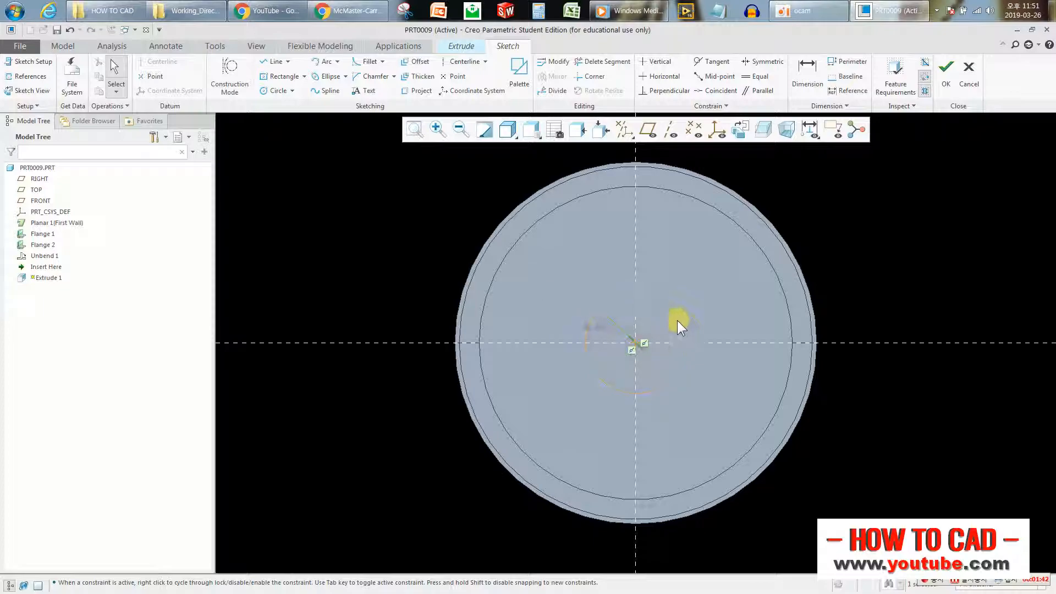
scroll(631, 358, down, 5)
scroll(638, 362, up, 3)
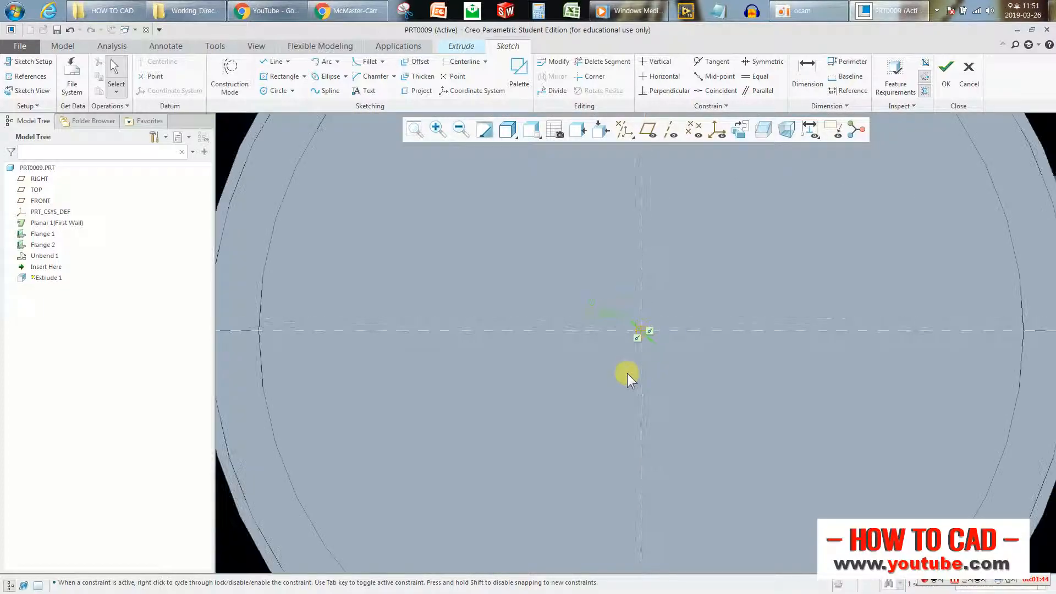
Set the center circle's diameter to 0.85, finish the sketch and complete the extruded cut through the disc
double_click(603, 325)
text(0.85)
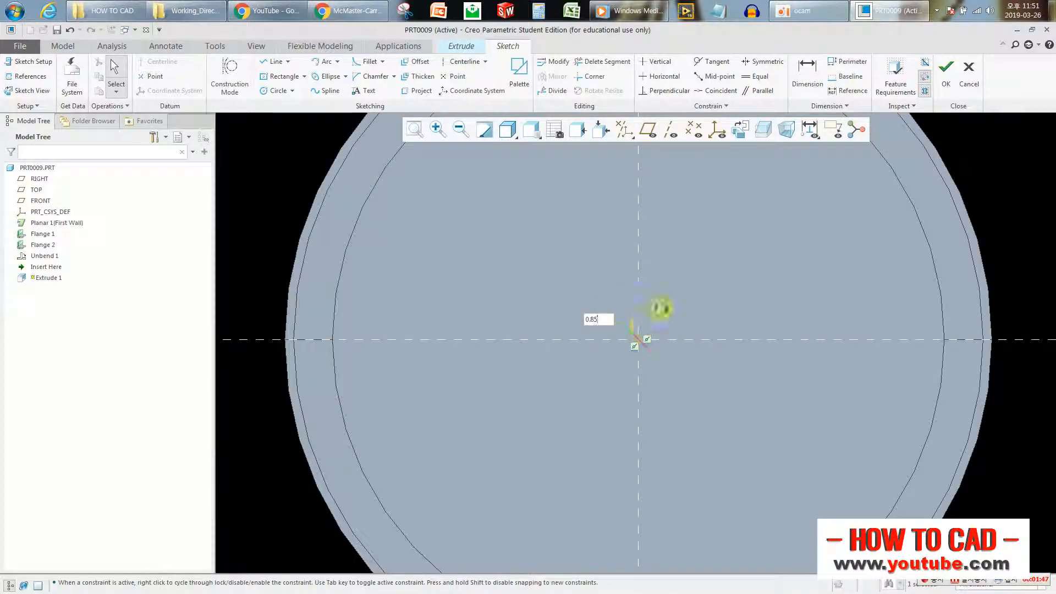
key(Return)
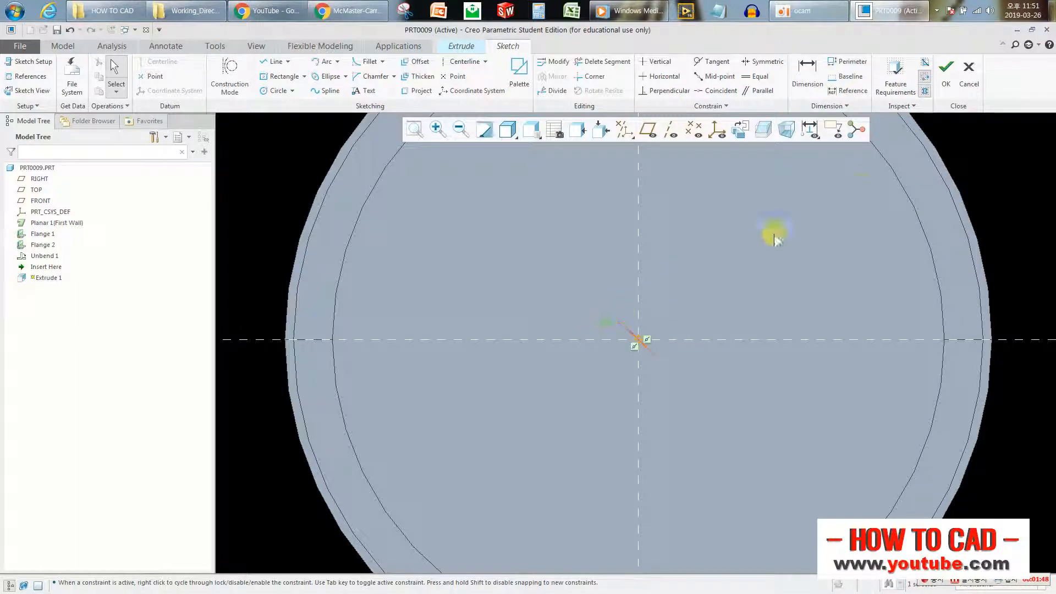
click(946, 71)
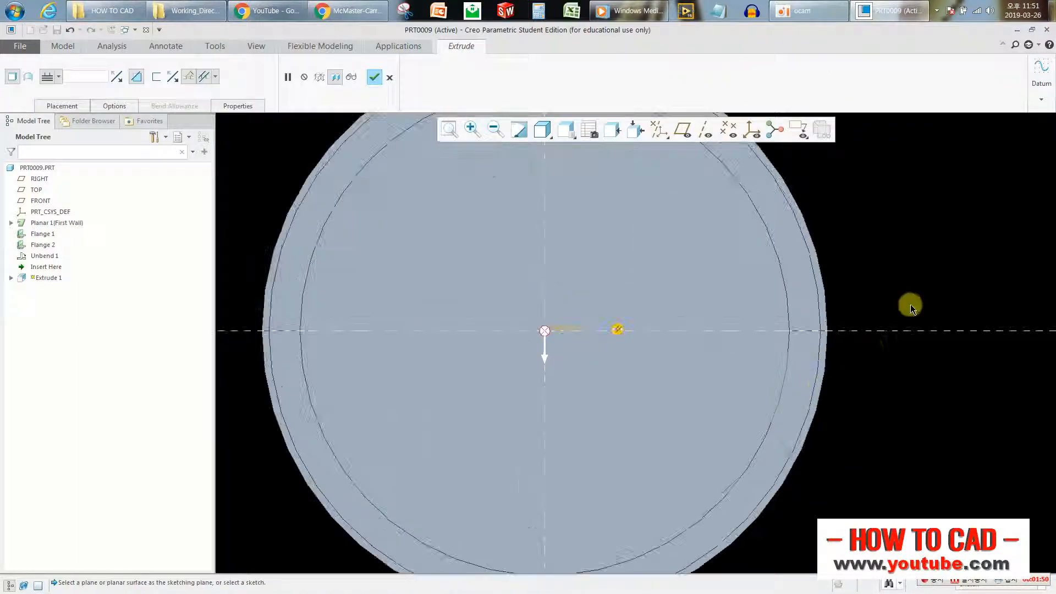
middle_click(872, 348)
Start a fill-type pattern of the small center hole cut
click(47, 268)
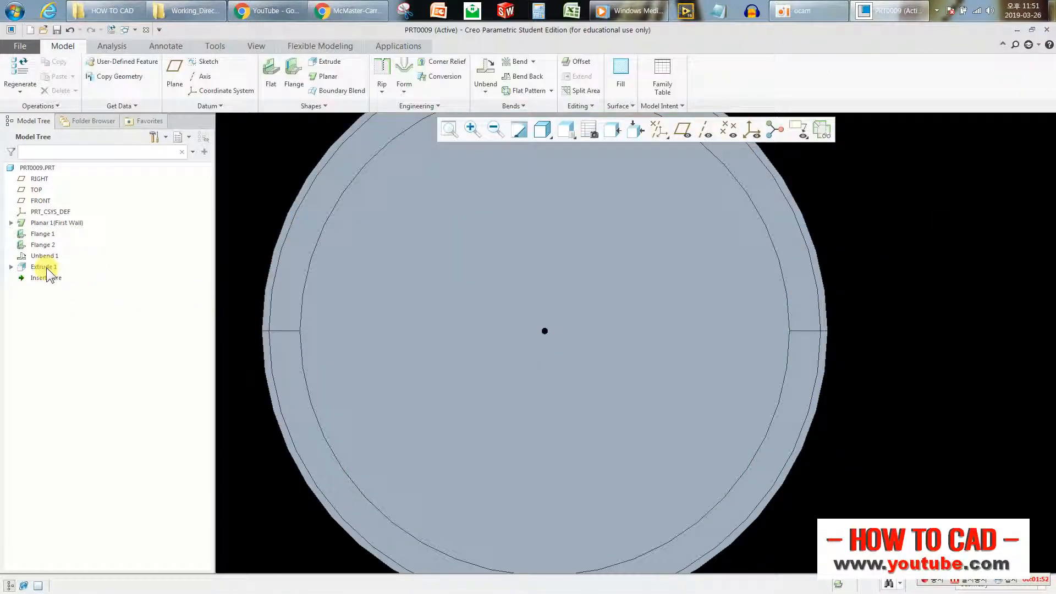
click(581, 107)
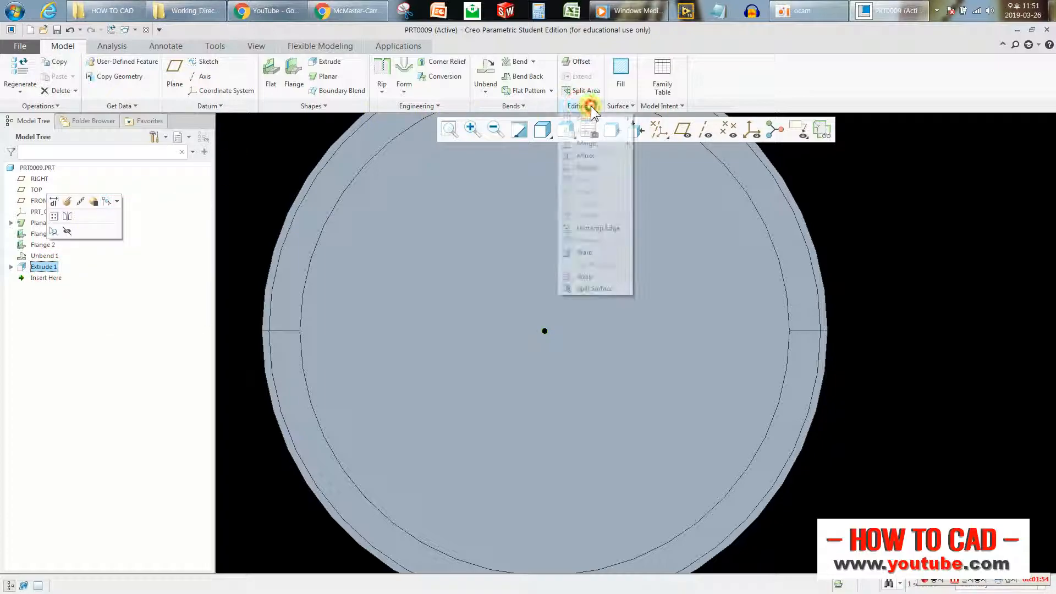
click(582, 118)
click(37, 78)
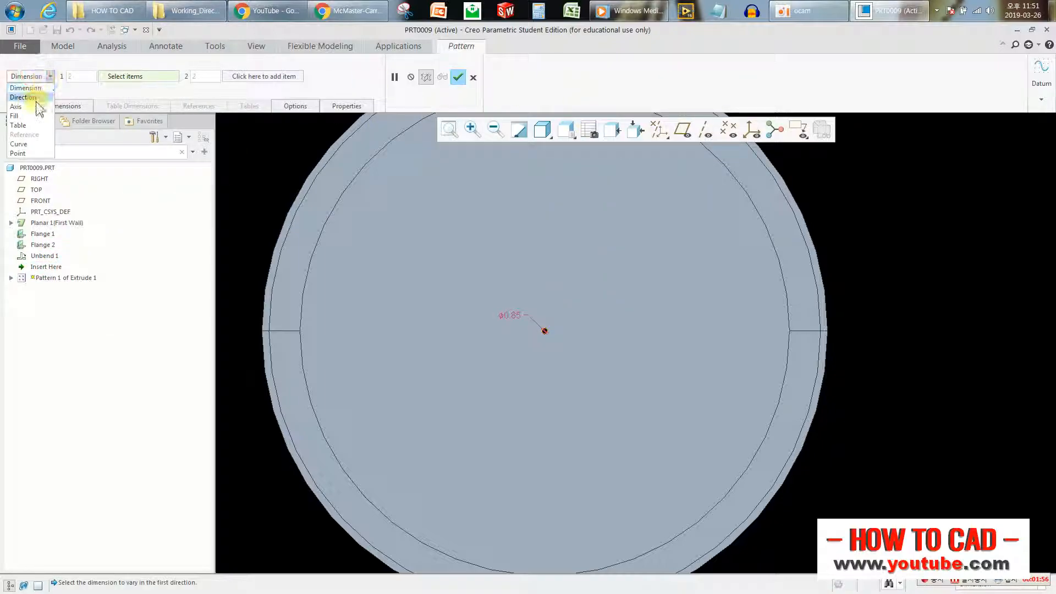
click(27, 116)
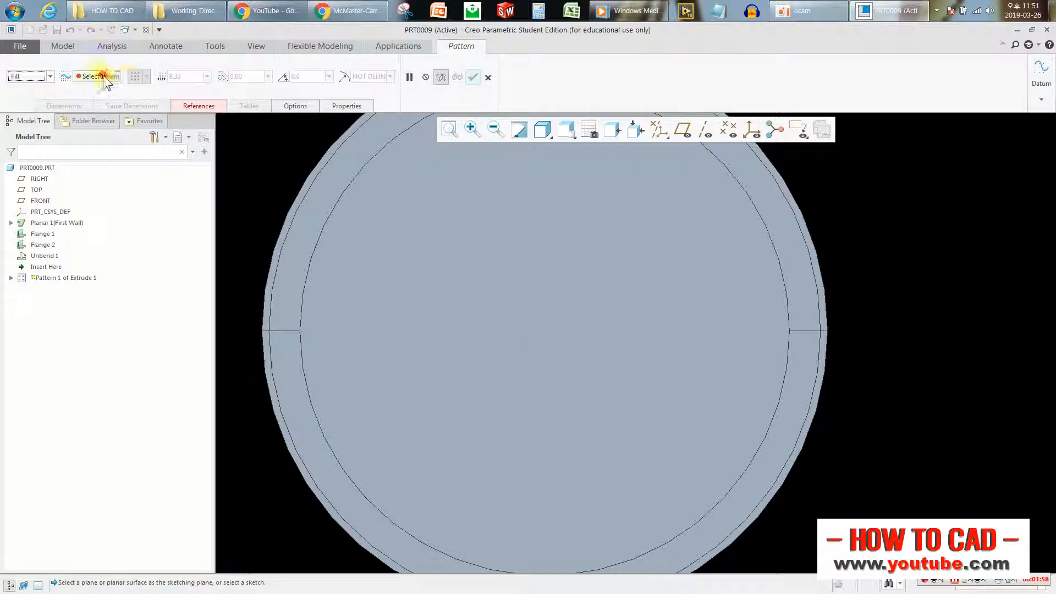
Define the fill area on the flat disc face with a circle centered on the origin and matching the disc's outer edge
click(195, 106)
click(287, 141)
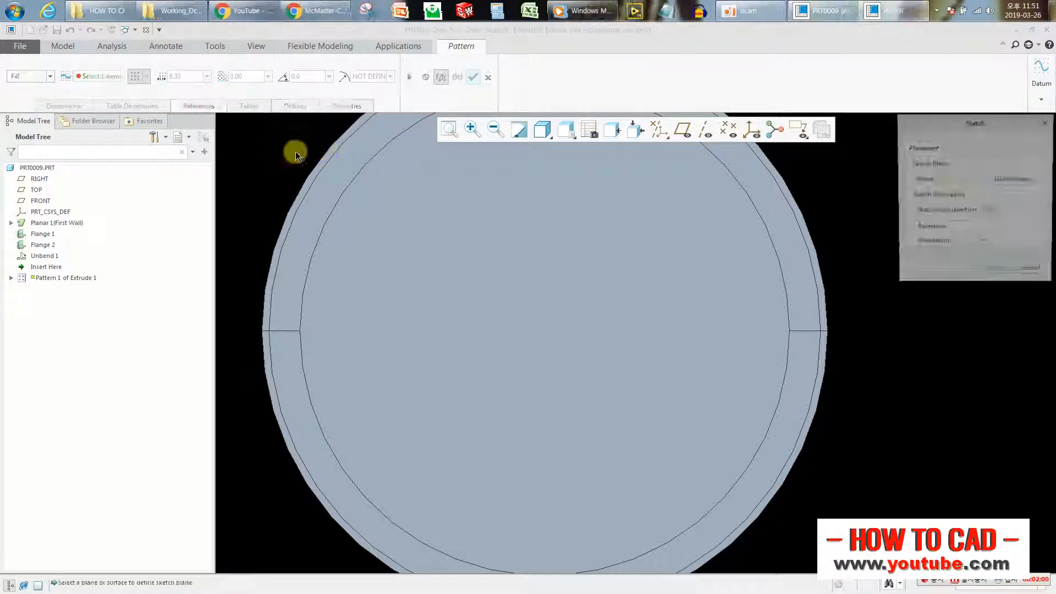
click(611, 273)
click(998, 273)
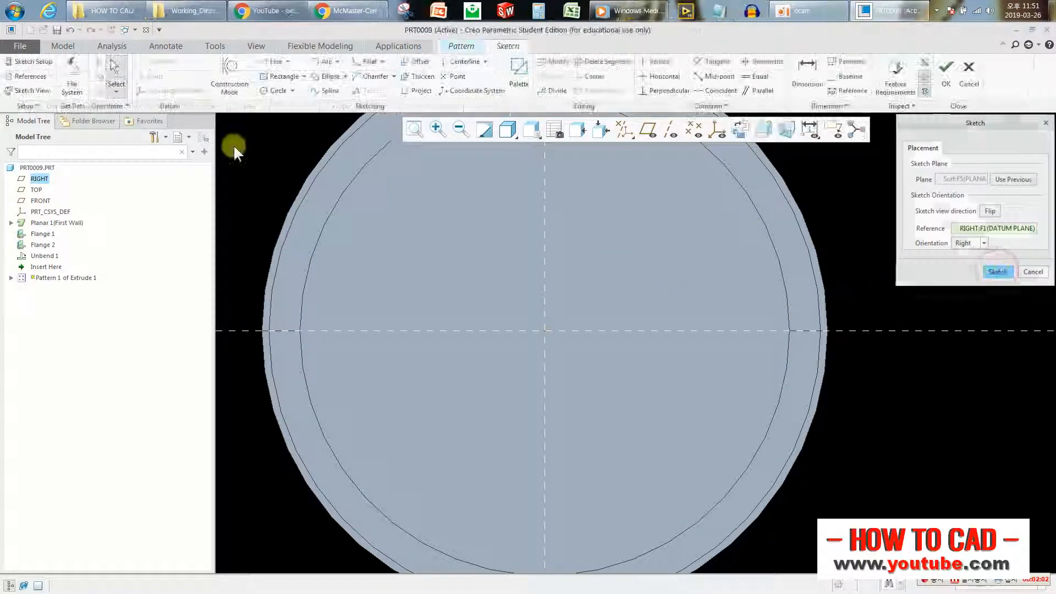
click(545, 331)
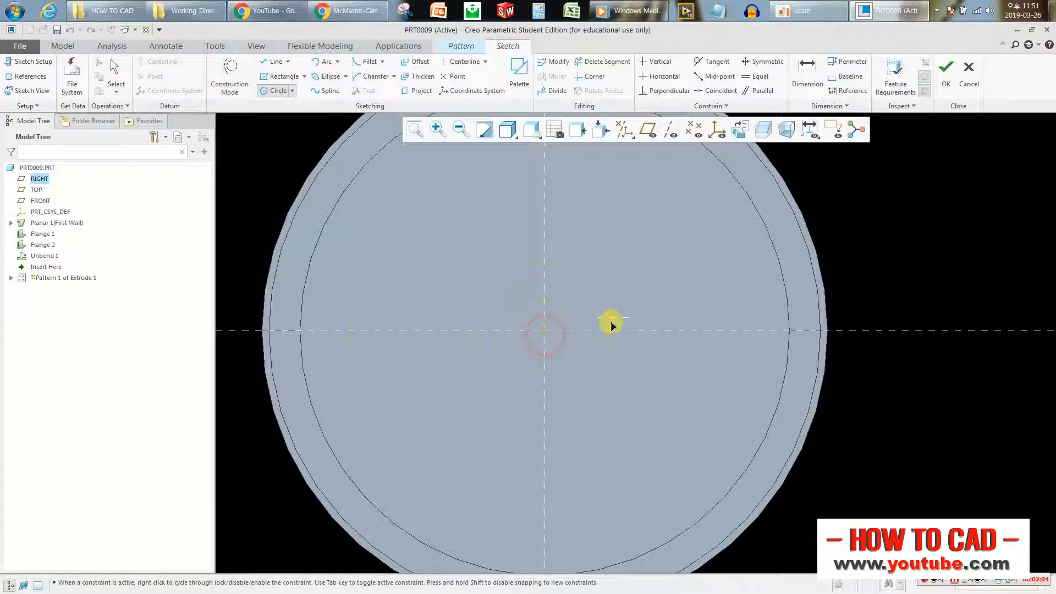
click(819, 255)
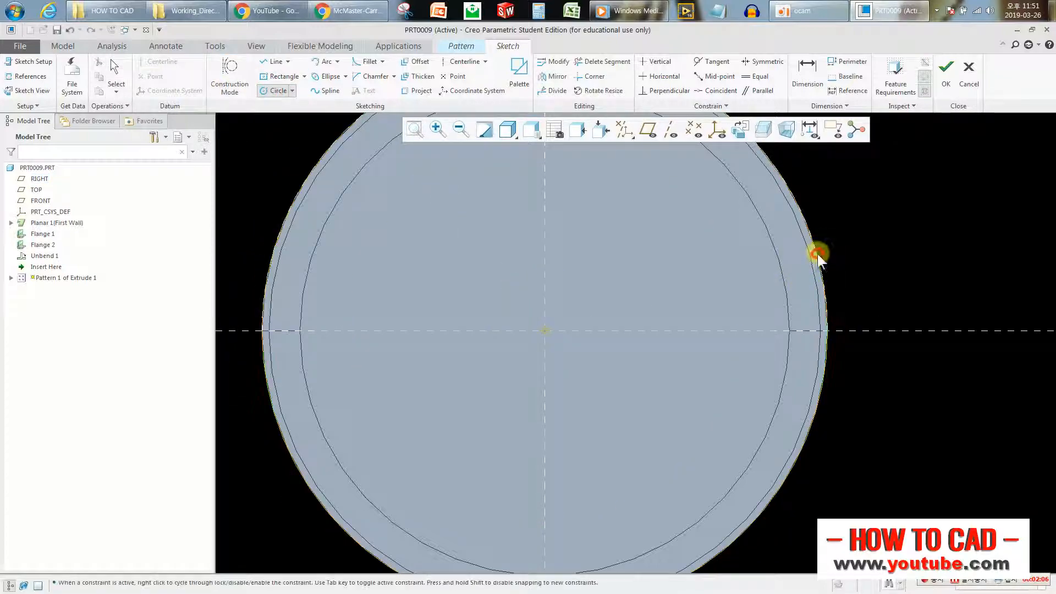
click(946, 80)
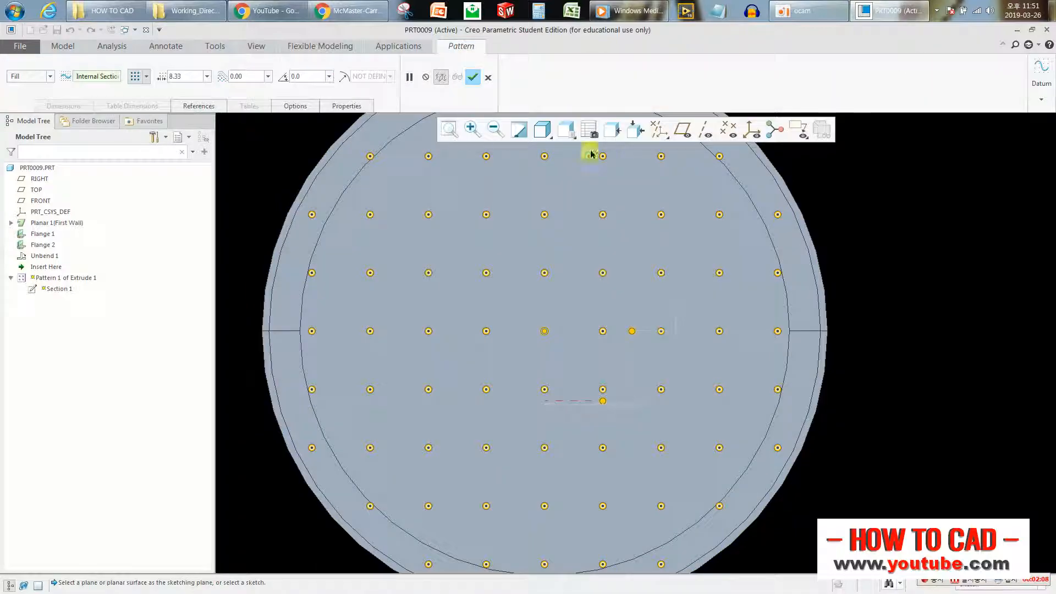
Arrange the fill pattern on a hexagonal grid and set the hole spacing to 1.5
click(144, 76)
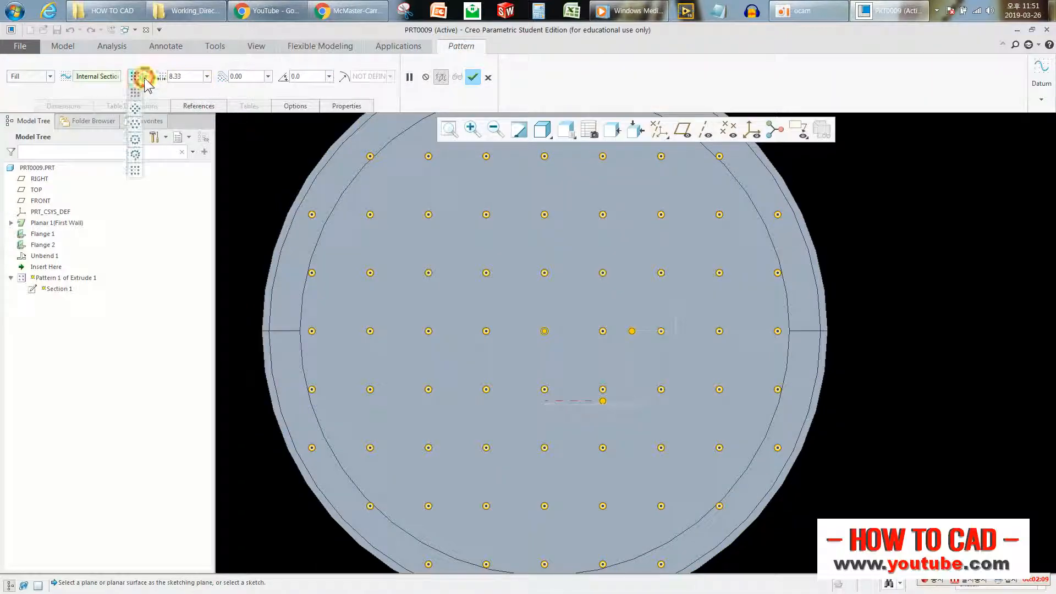
click(136, 129)
scroll(436, 282, up, 2)
click(192, 80)
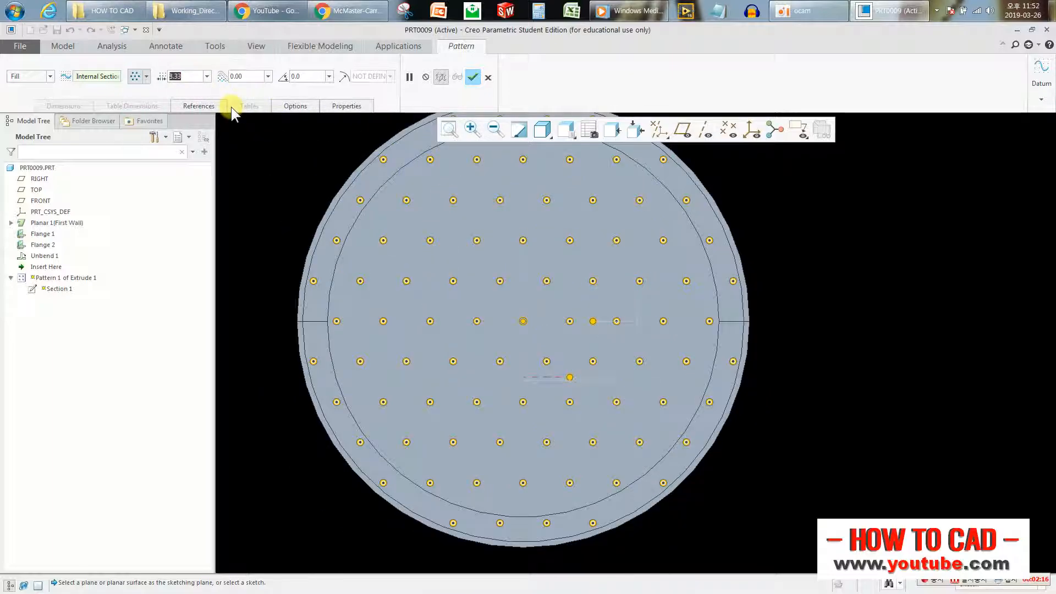
text(1.5)
key(Return)
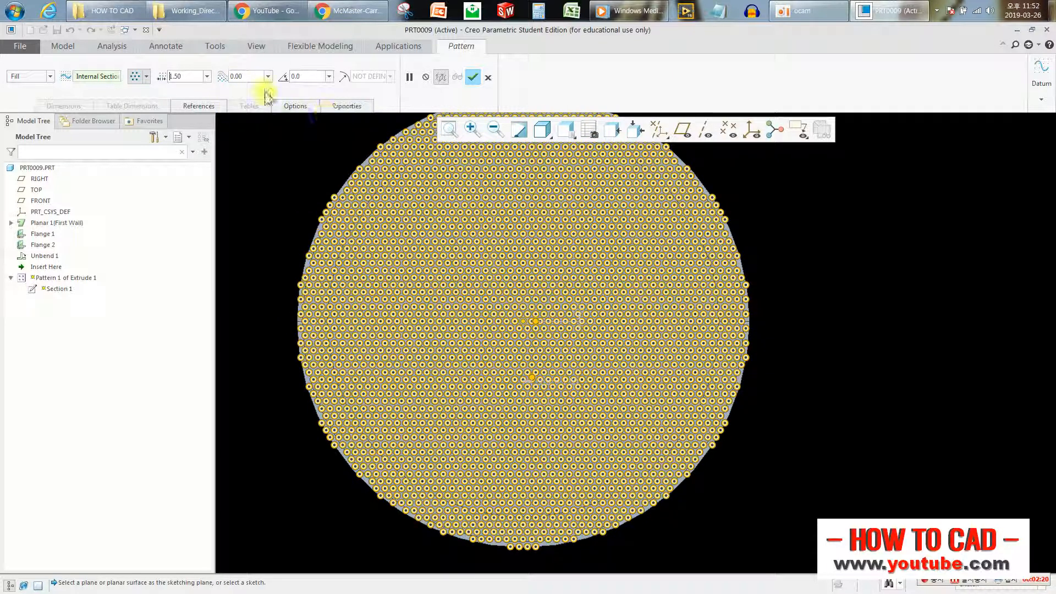
Try border distances of 5, 0 and 2 between the hole pattern and the fill boundary
double_click(255, 76)
text(5)
key(Return)
drag(256, 75, 204, 82)
text(0)
key(Return)
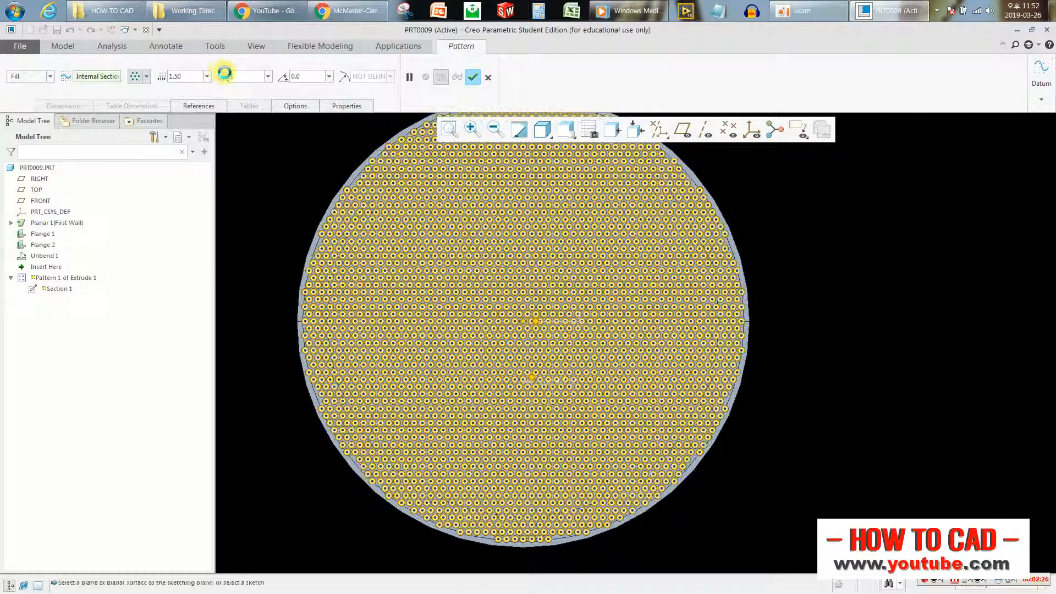
double_click(243, 76)
text(2)
key(Return)
Set the border distance to 1 and complete the fill pattern of holes
double_click(243, 76)
text(1)
key(Return)
click(472, 77)
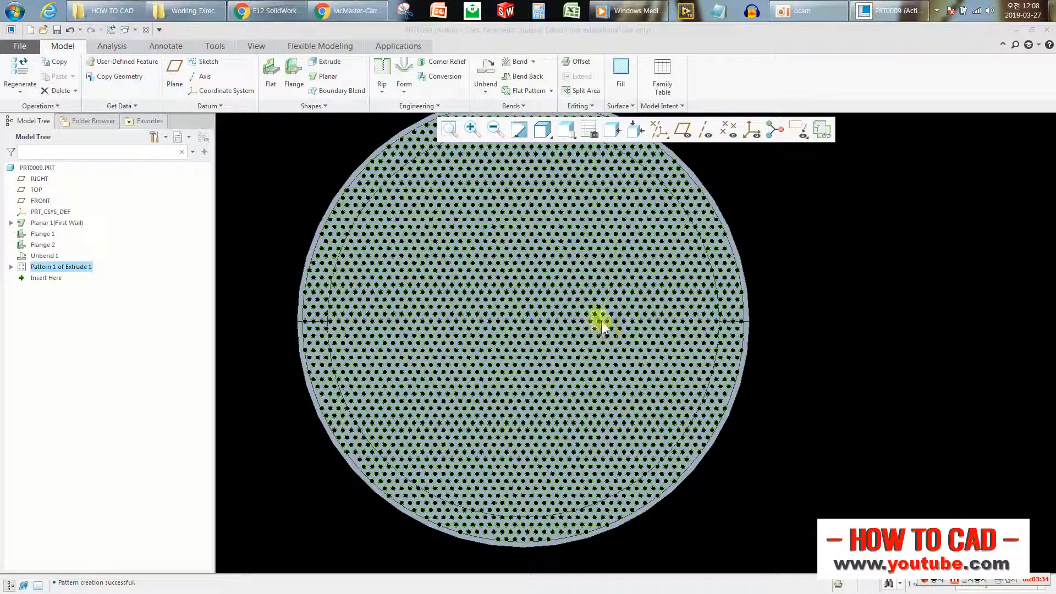
Bend back the perforated disc to restore its curved rim, keeping the flat wall surface fixed
middle_drag(613, 349, 747, 359)
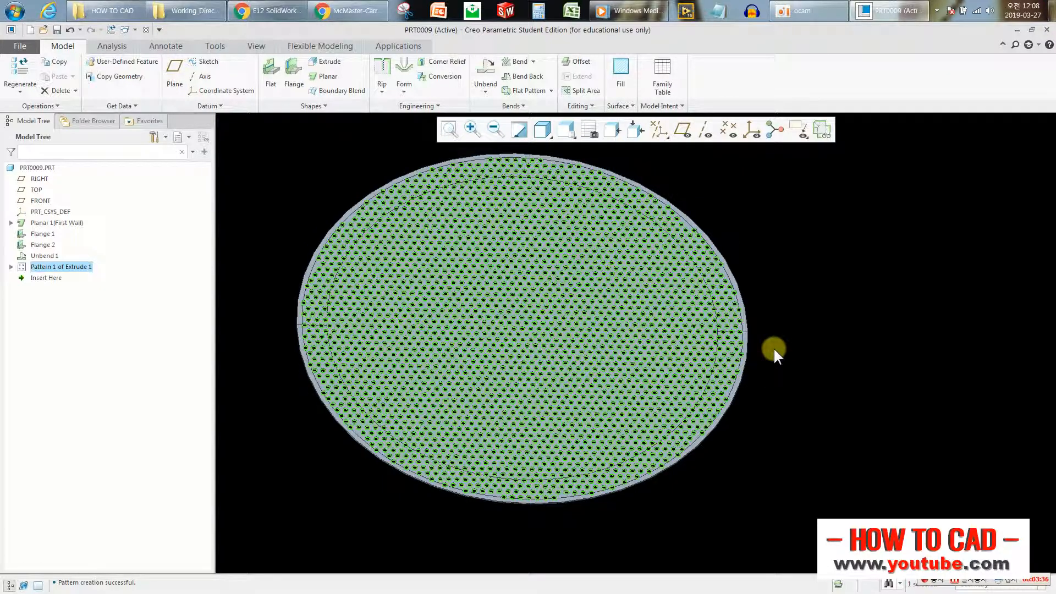
middle_drag(727, 312, 589, 273)
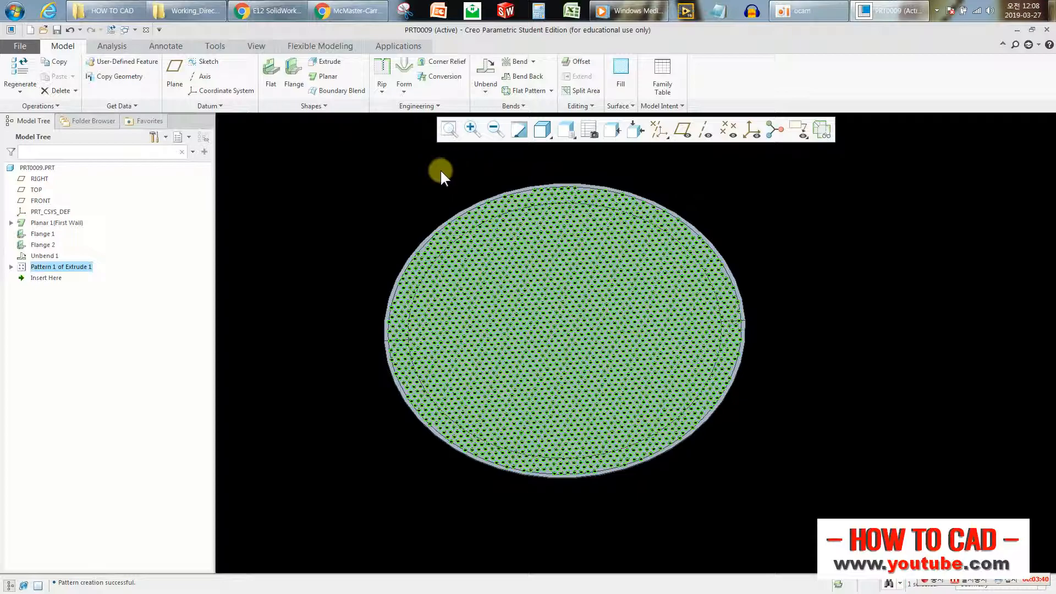
click(519, 76)
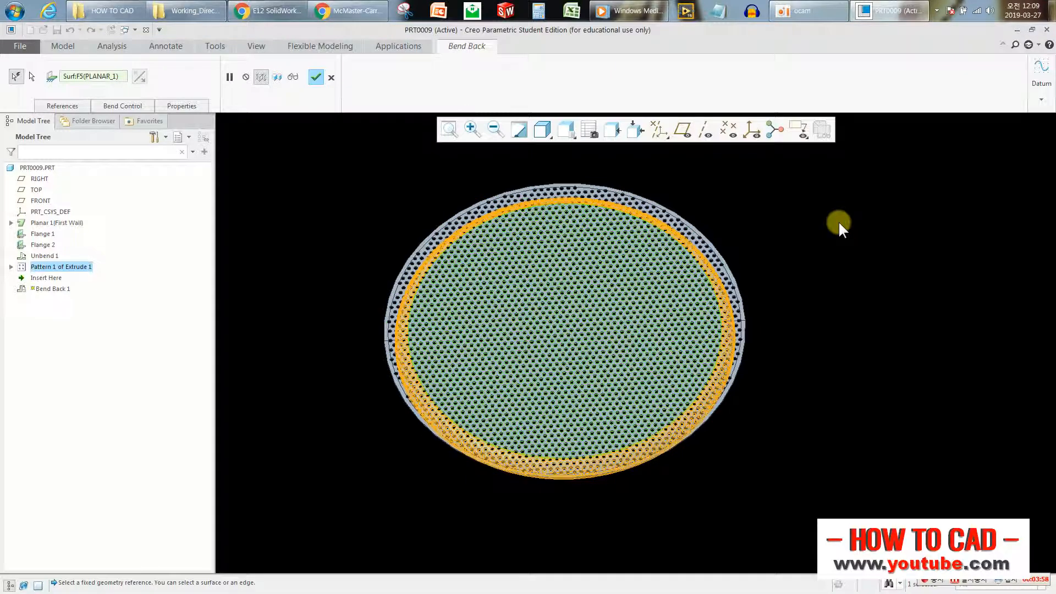
click(317, 77)
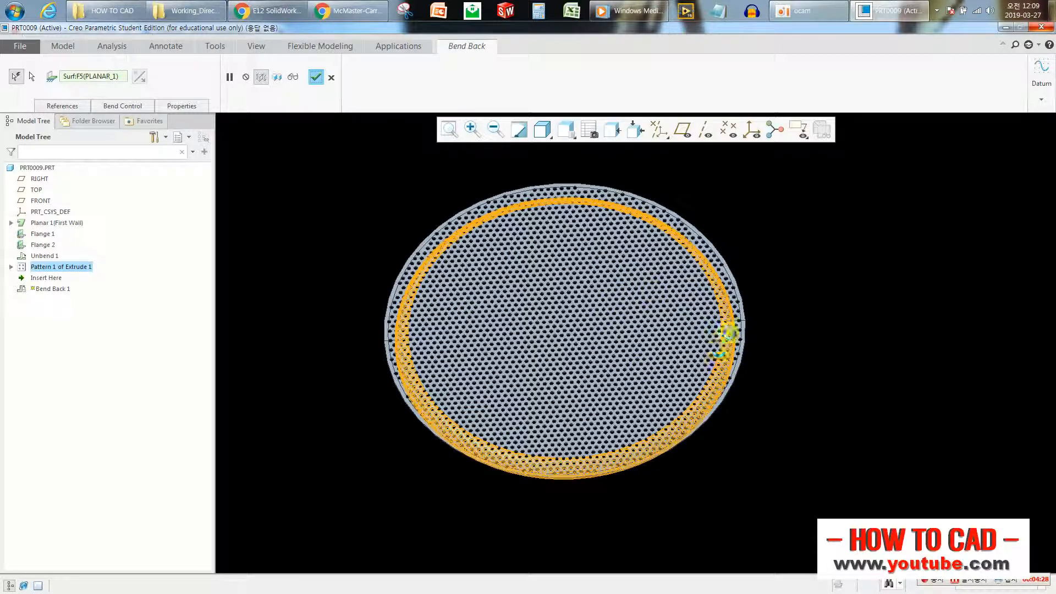
middle_click(879, 445)
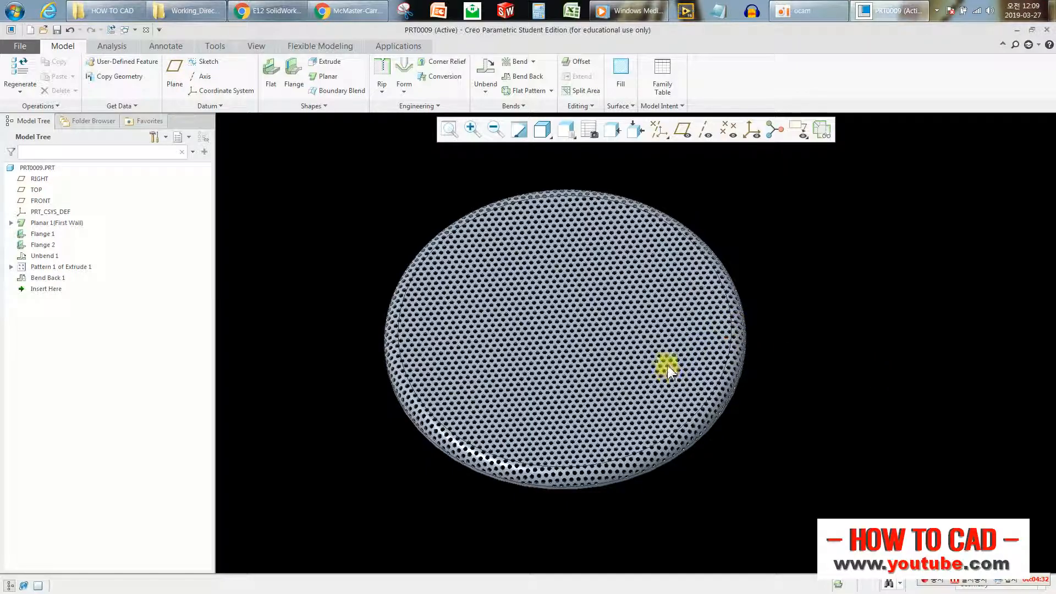
Inspect the perforated rim up close and save the part
middle_drag(668, 374, 688, 419)
scroll(704, 361, down, 5)
middle_drag(680, 327, 649, 357)
scroll(649, 357, up, 8)
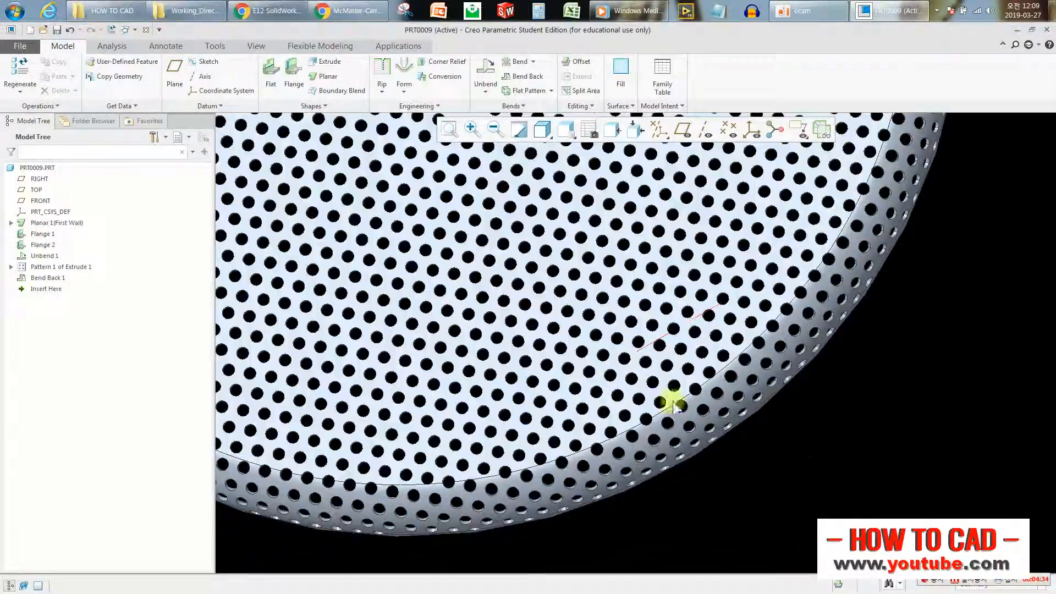
mouse_move(778, 478)
middle_down()
mouse_move(745, 356)
mouse_move(694, 383)
mouse_move(877, 349)
mouse_move(715, 311)
middle_up()
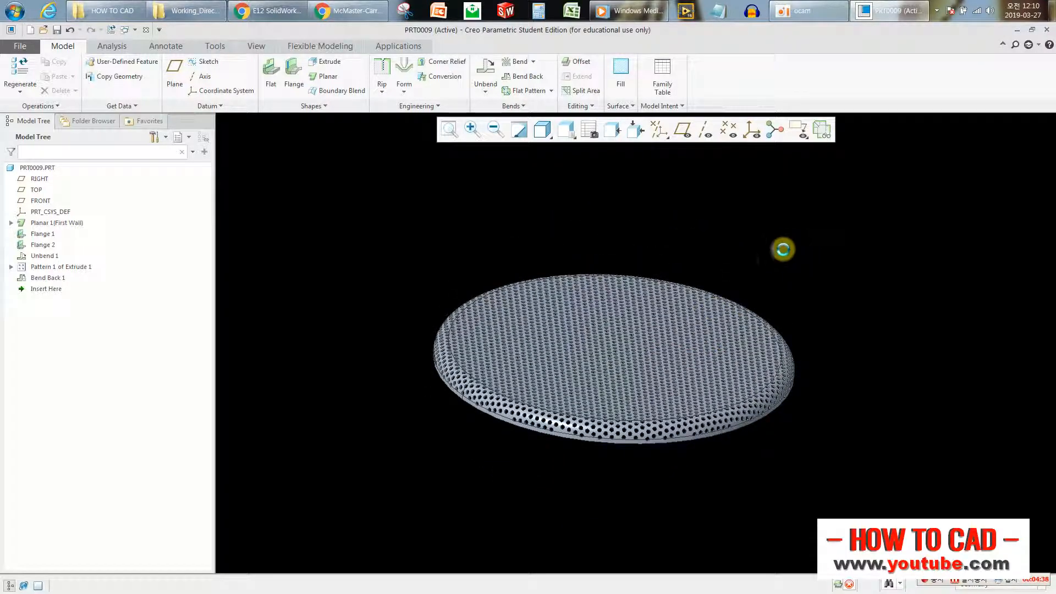
key(ctrl+s)
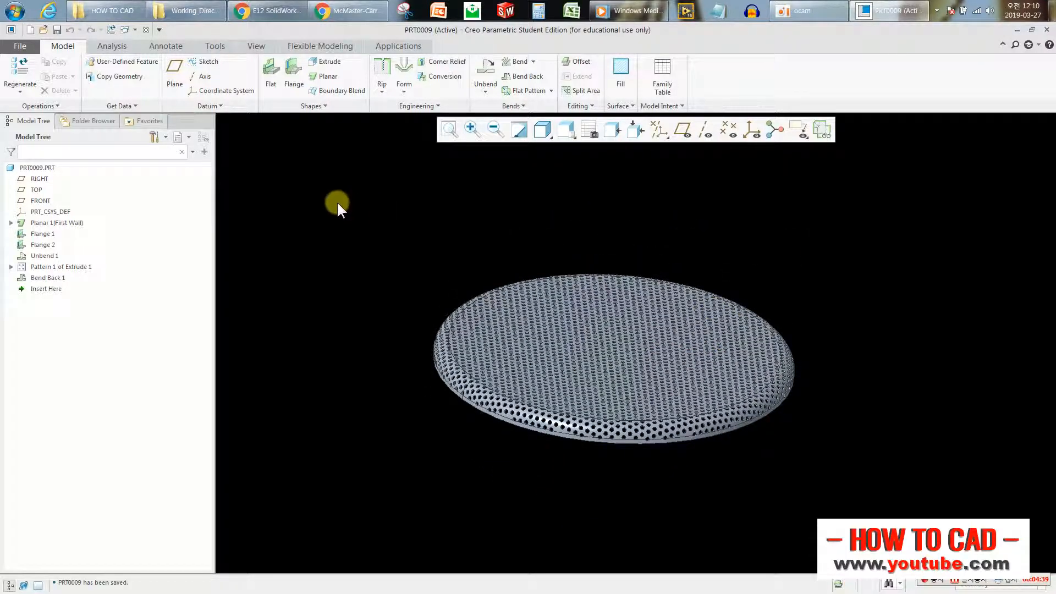
Close the part and create a new design assembly named asm0002 from the mmks_asm_design template
click(146, 30)
click(13, 71)
click(468, 280)
click(476, 399)
click(589, 428)
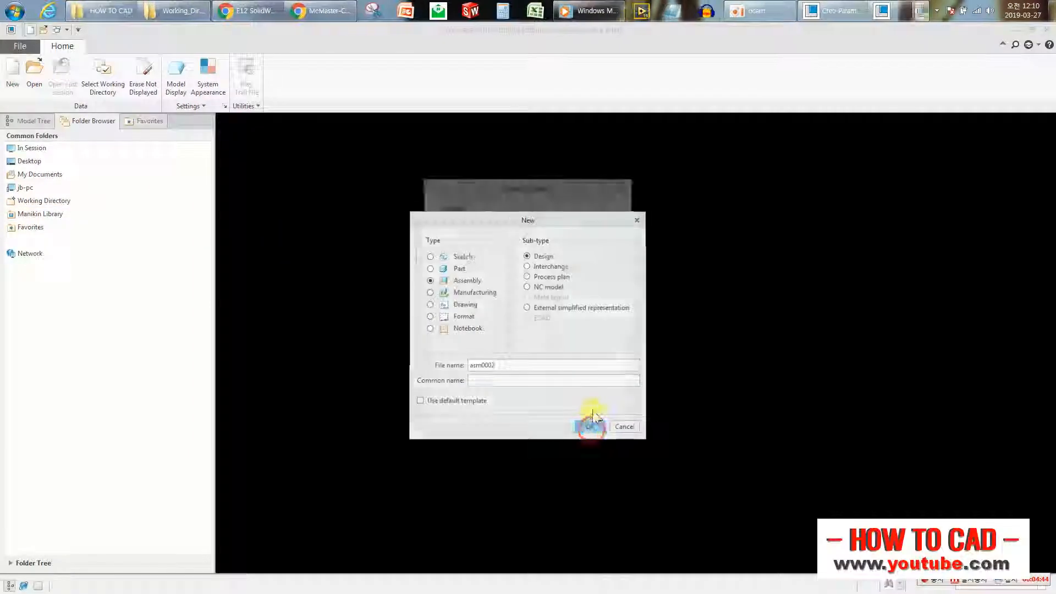
click(618, 263)
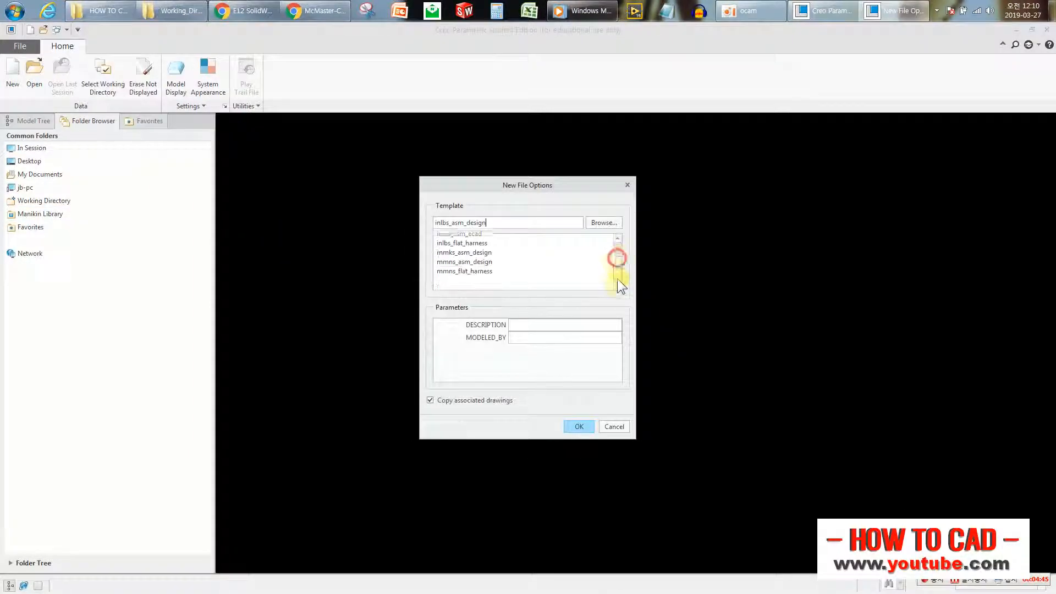
click(491, 277)
click(475, 258)
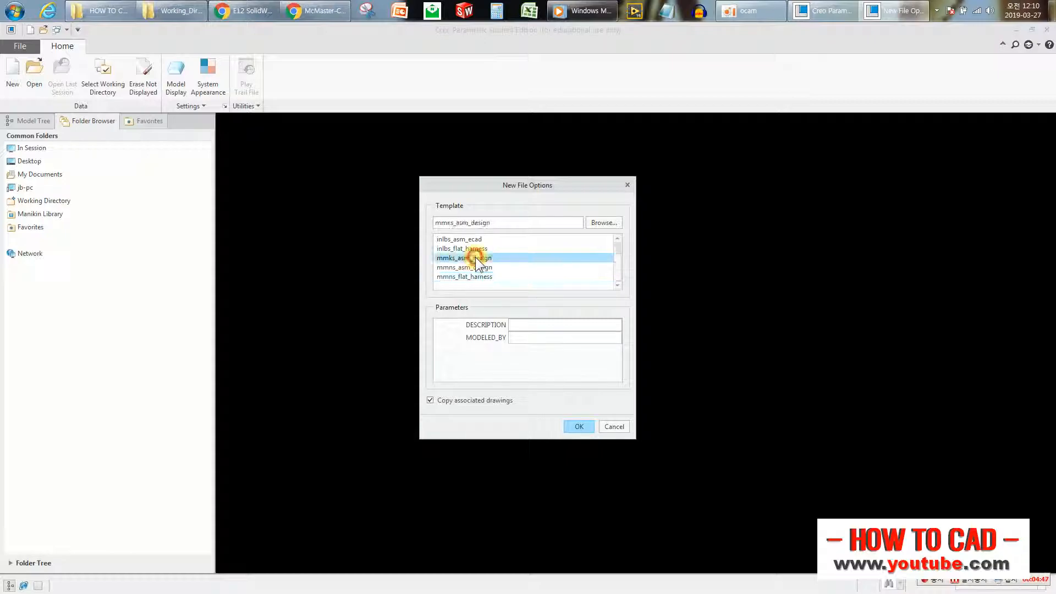
click(576, 427)
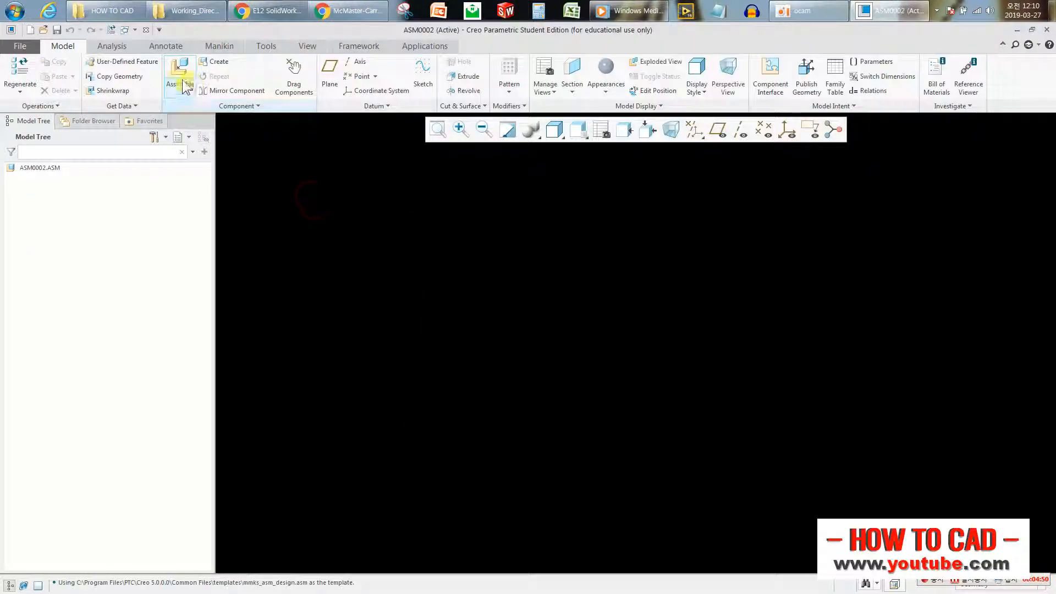
Assemble prt0009.prt into the assembly with a Default placement constraint
click(180, 71)
click(509, 256)
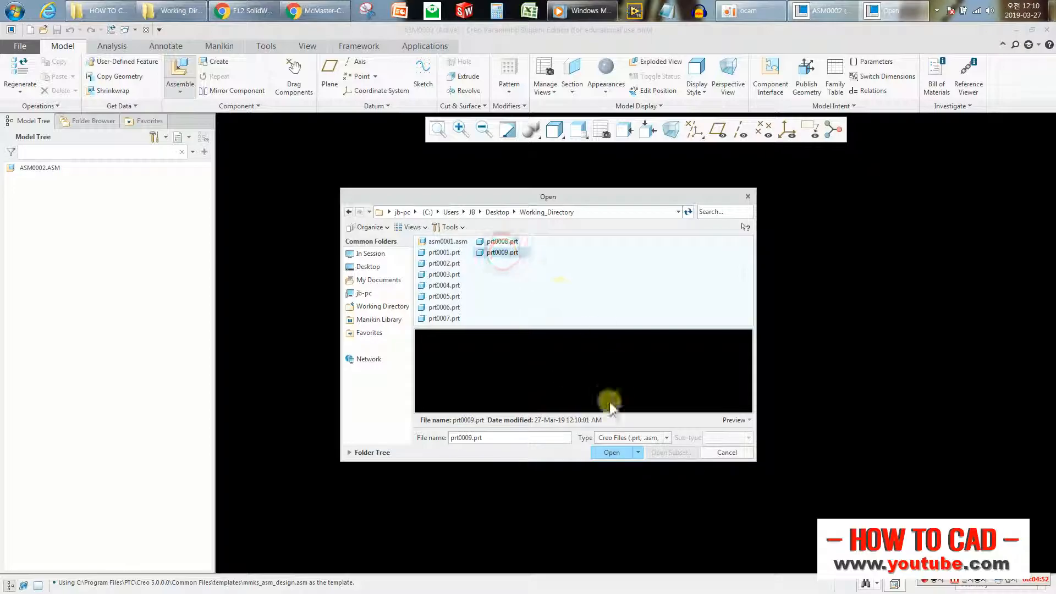
click(612, 451)
click(165, 76)
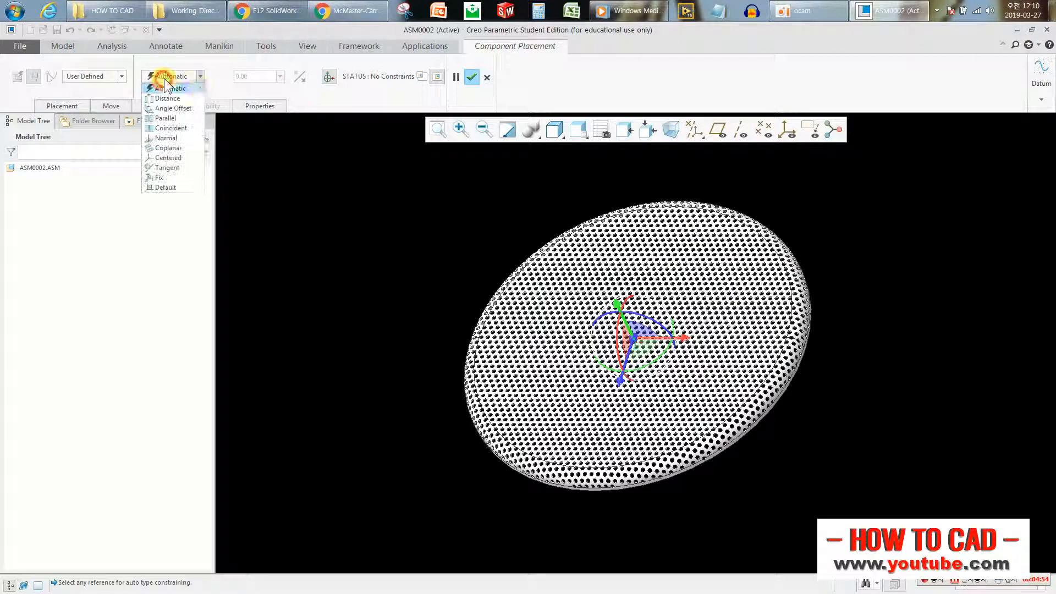
click(190, 183)
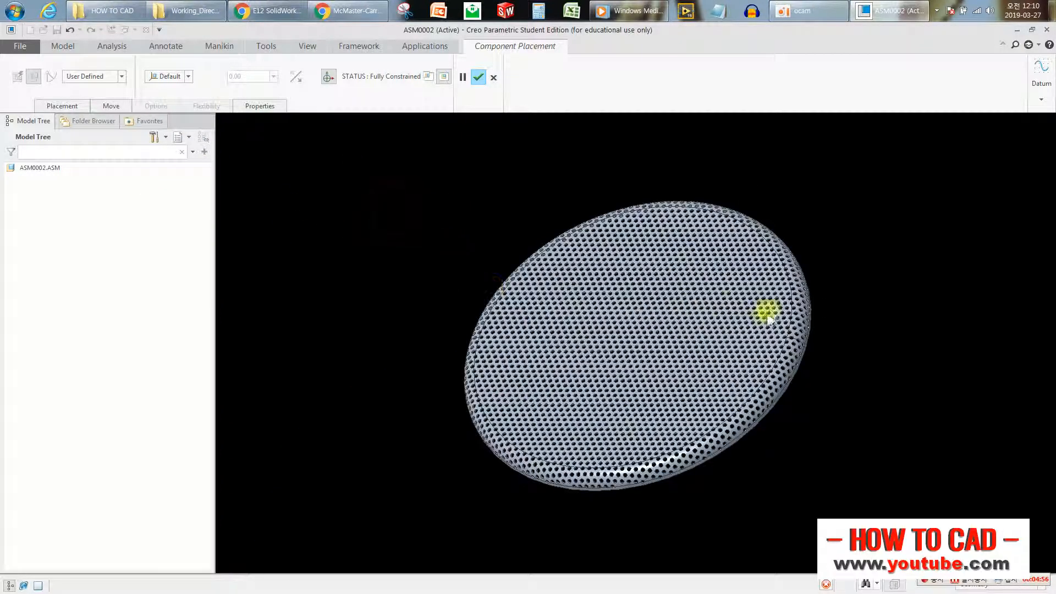
middle_click(473, 184)
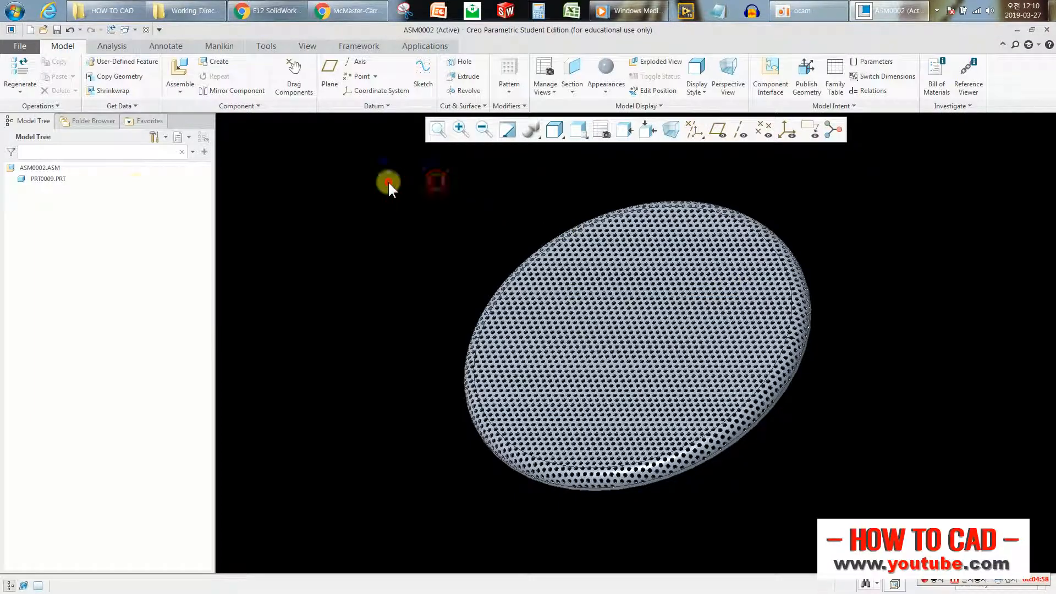
Open the perforated part in its own window and assign an appearance to the whole part
click(65, 184)
click(83, 132)
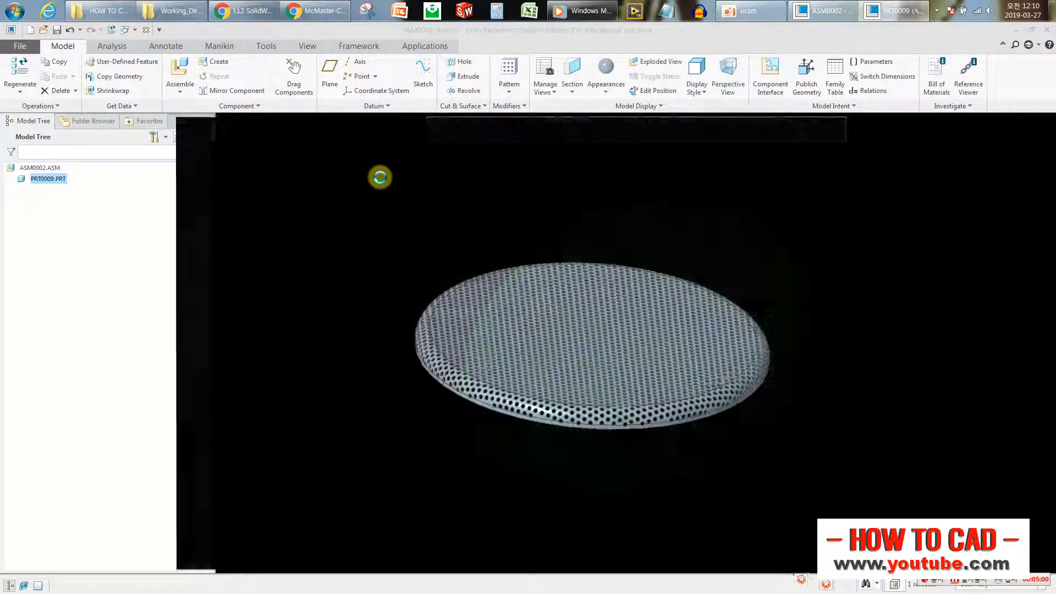
click(321, 48)
click(258, 48)
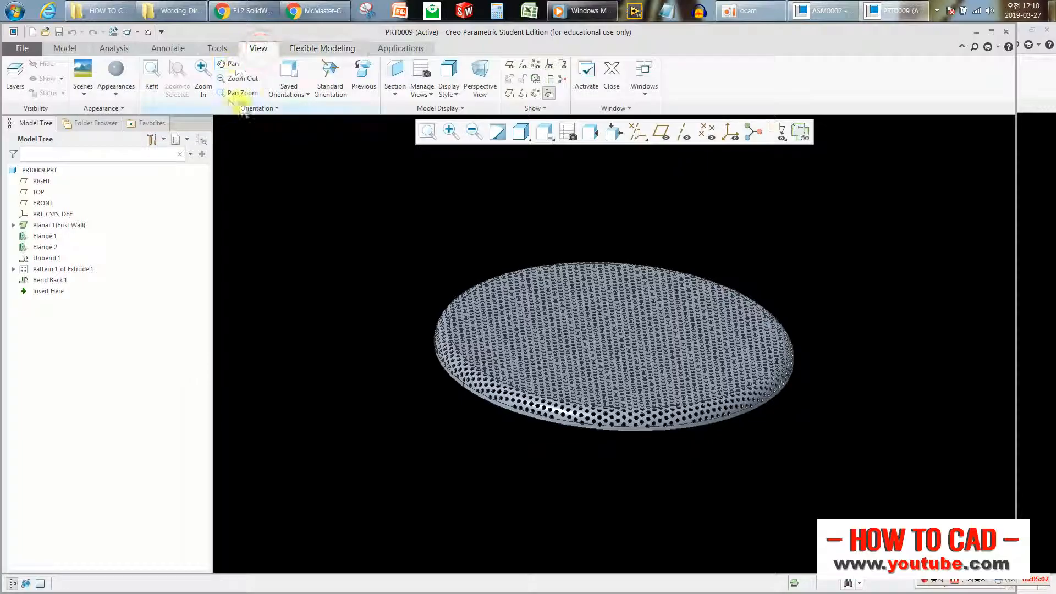
click(123, 91)
click(177, 161)
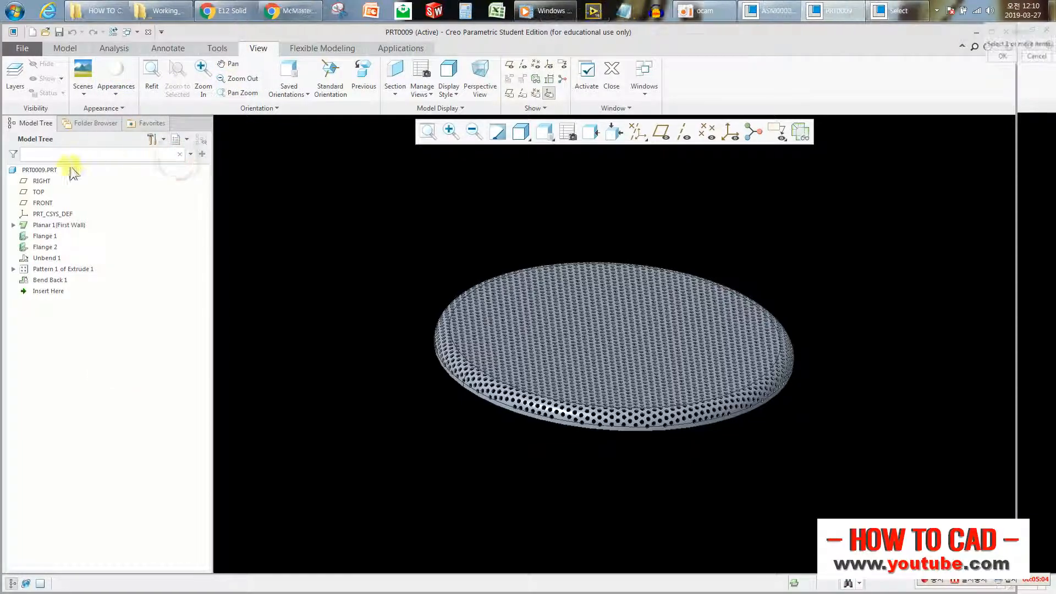
click(39, 169)
click(118, 72)
click(46, 171)
click(120, 73)
click(334, 168)
middle_drag(504, 272, 388, 213)
click(148, 32)
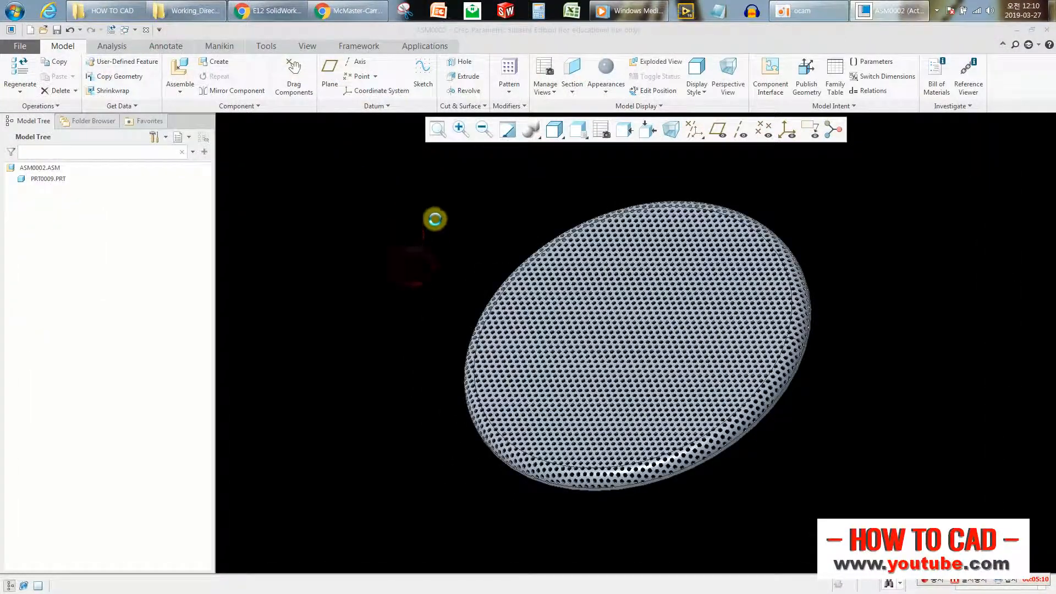
Create an empty solid part component named PRT0010 in the assembly
click(452, 208)
scroll(446, 275, up, 2)
scroll(725, 314, down, 2)
click(215, 60)
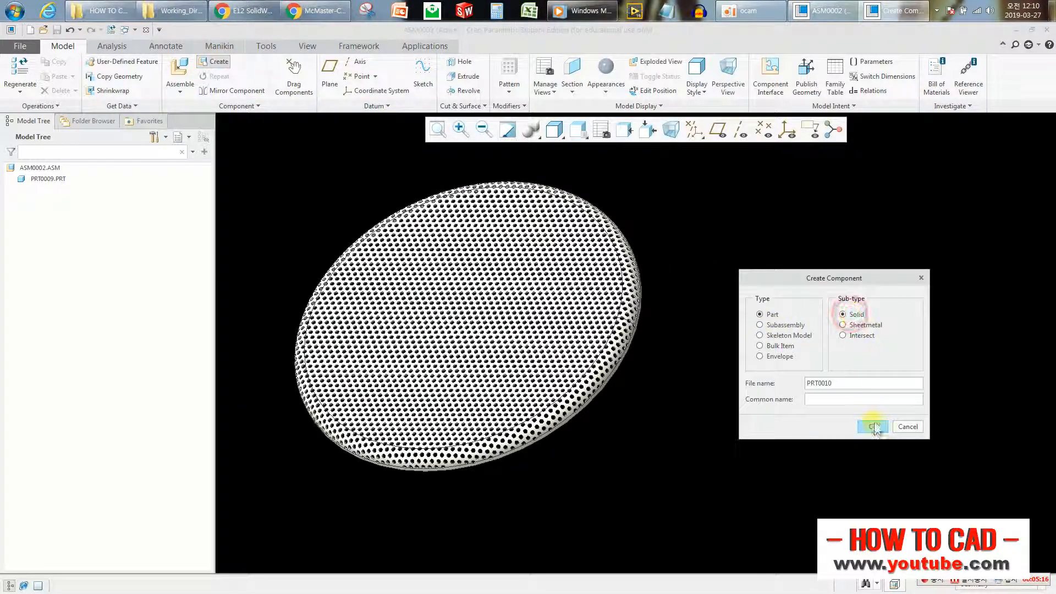
click(871, 425)
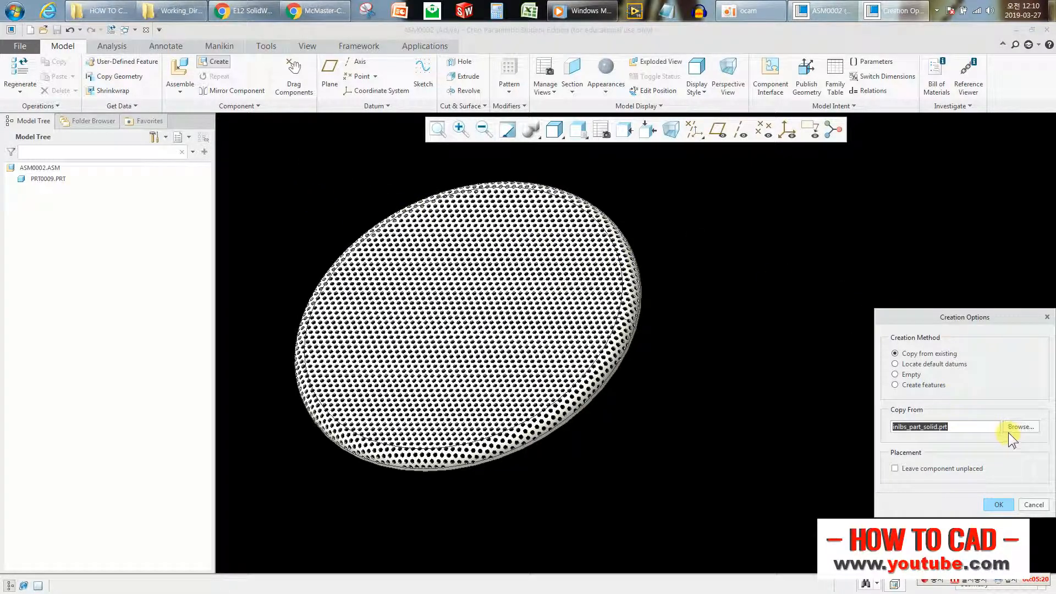
click(909, 375)
click(999, 505)
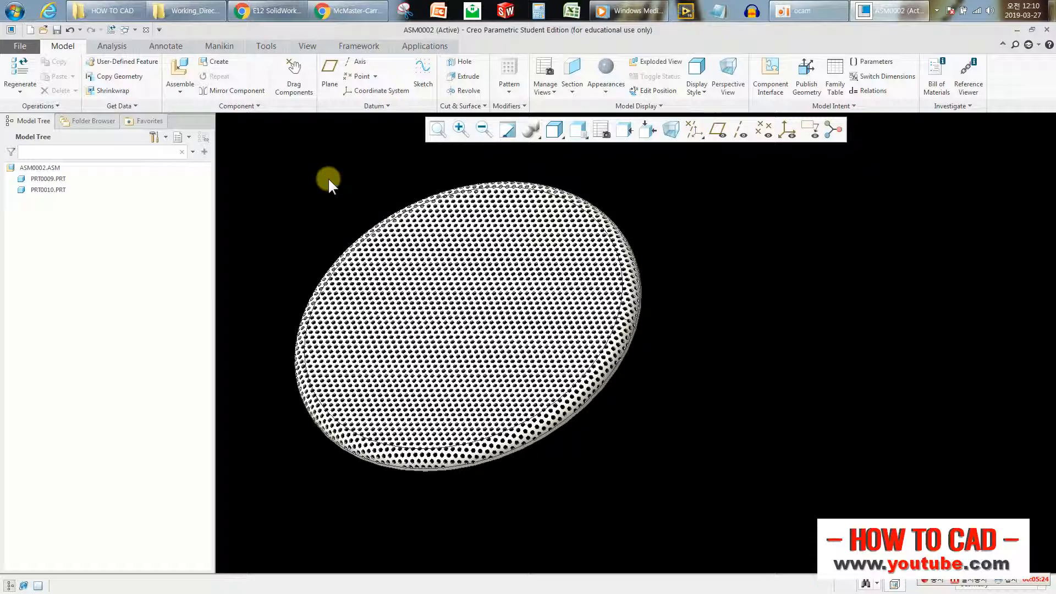
Open PRT0010 in its own window and add a default coordinate system and three default datum planes
click(58, 190)
click(78, 142)
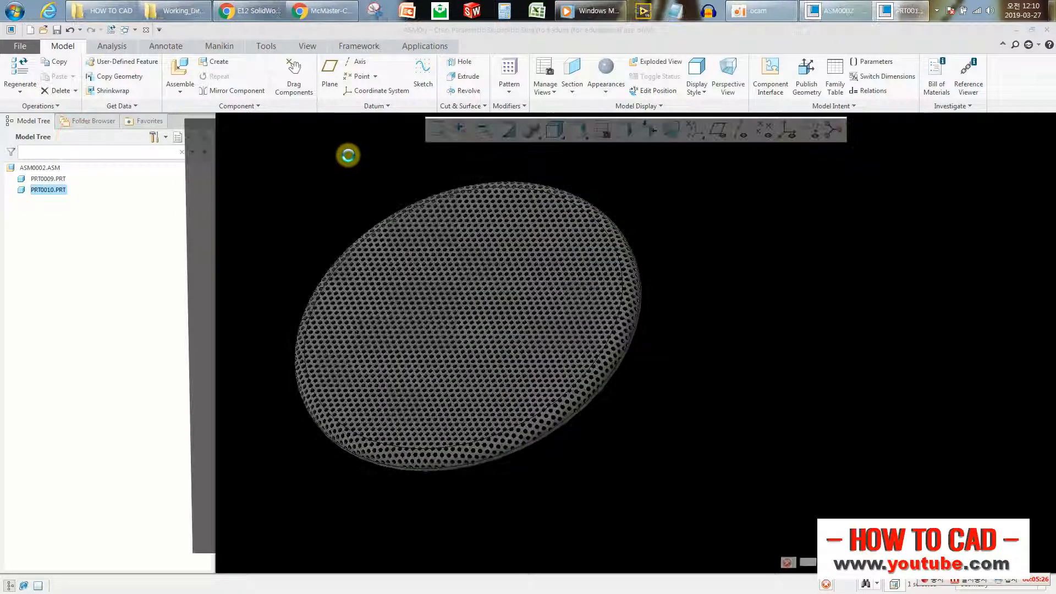
click(235, 81)
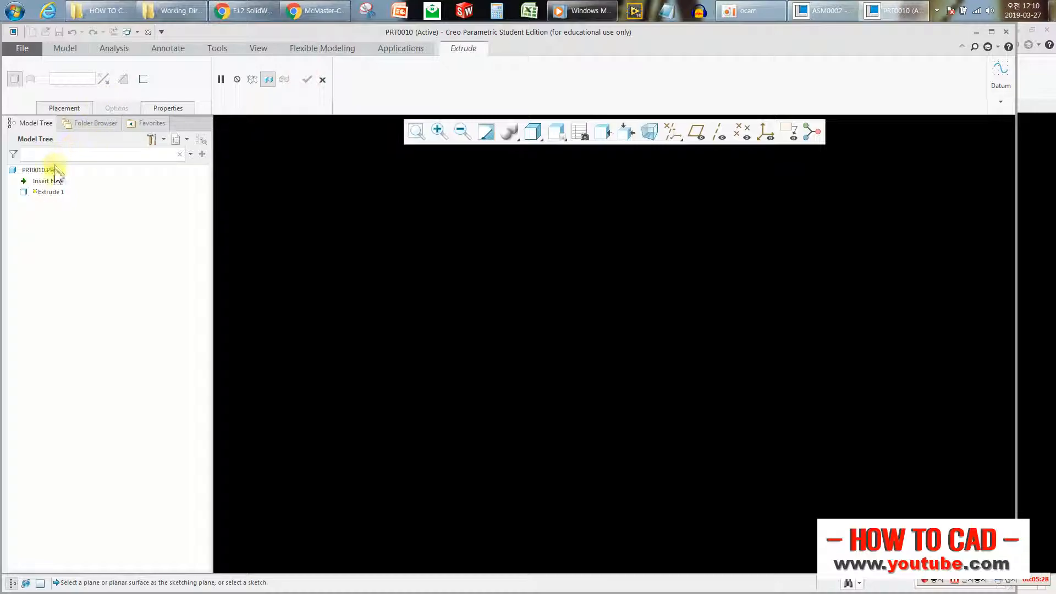
click(321, 80)
click(174, 80)
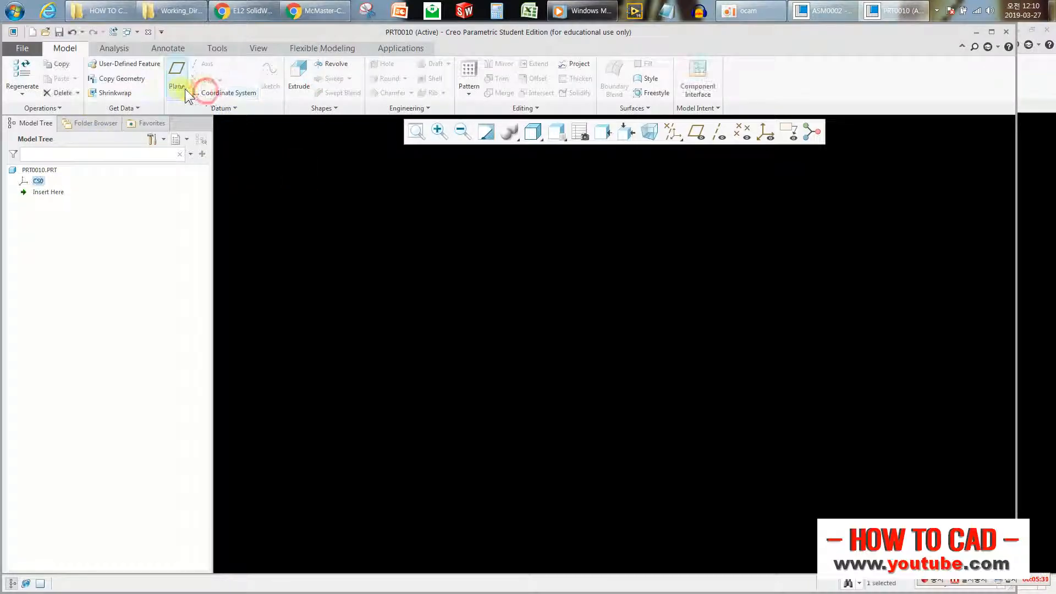
Start an extrusion sketch and place the text "JBL" at the sketch origin, about 51 mm high
click(297, 82)
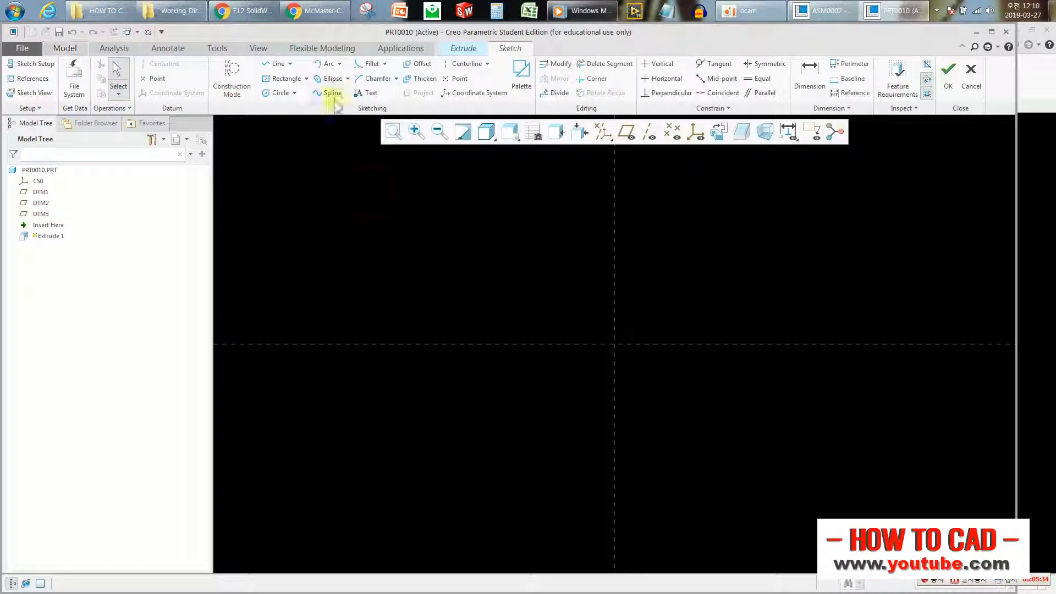
click(370, 98)
click(615, 337)
click(641, 311)
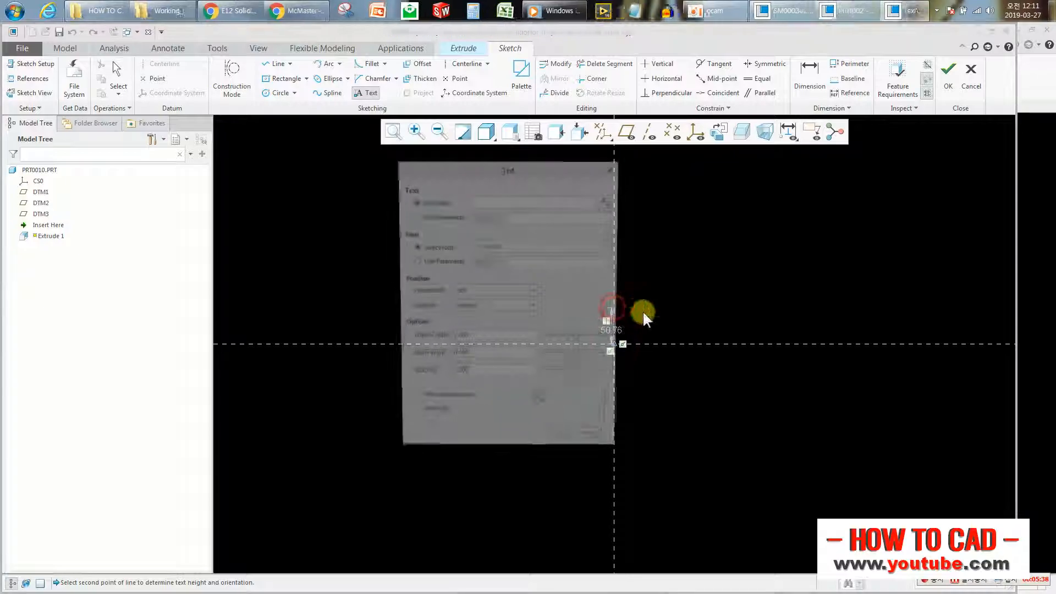
click(507, 202)
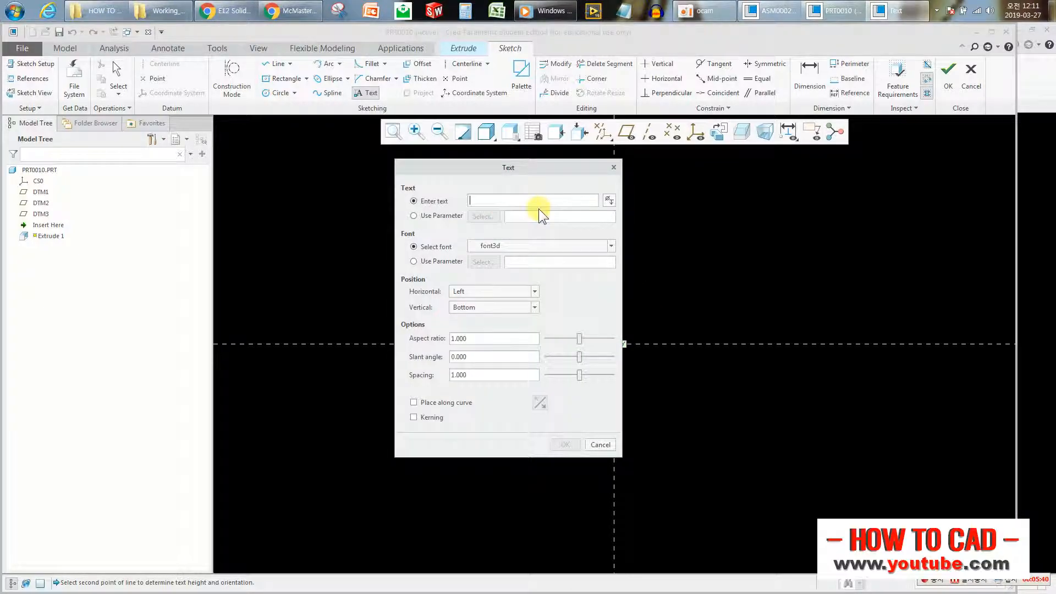
text(JBL)
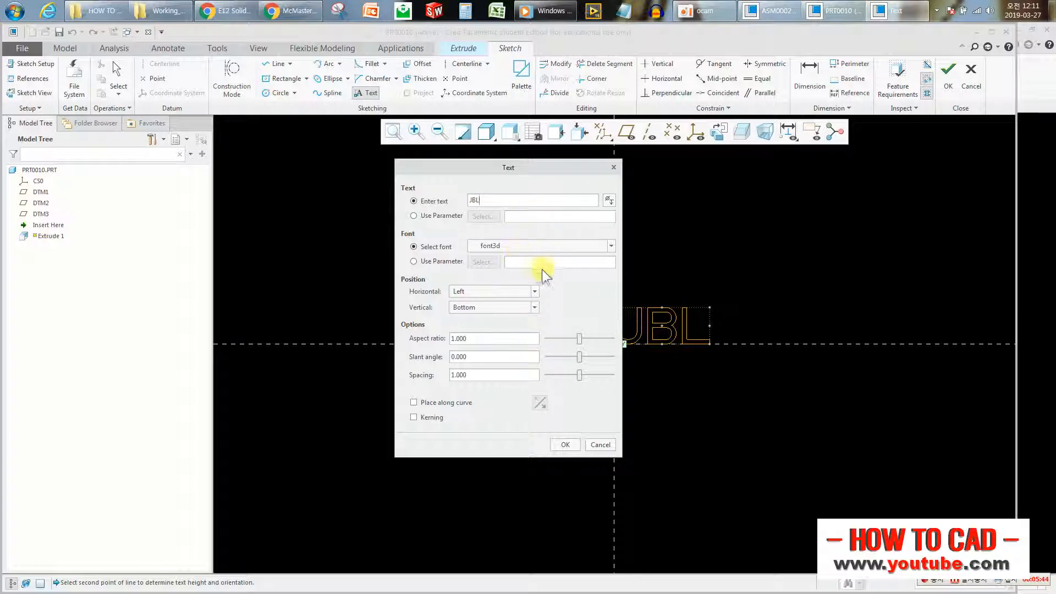
Try a tighter spacing and a slant on the JBL text, and restore spacing 1.000 and slant angle 0
click(576, 247)
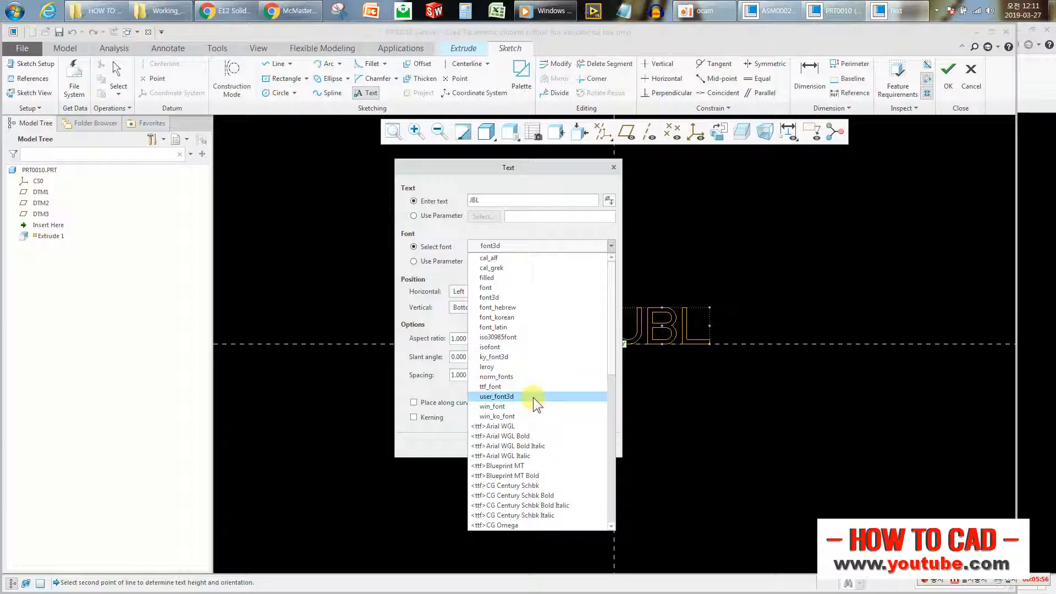
click(490, 232)
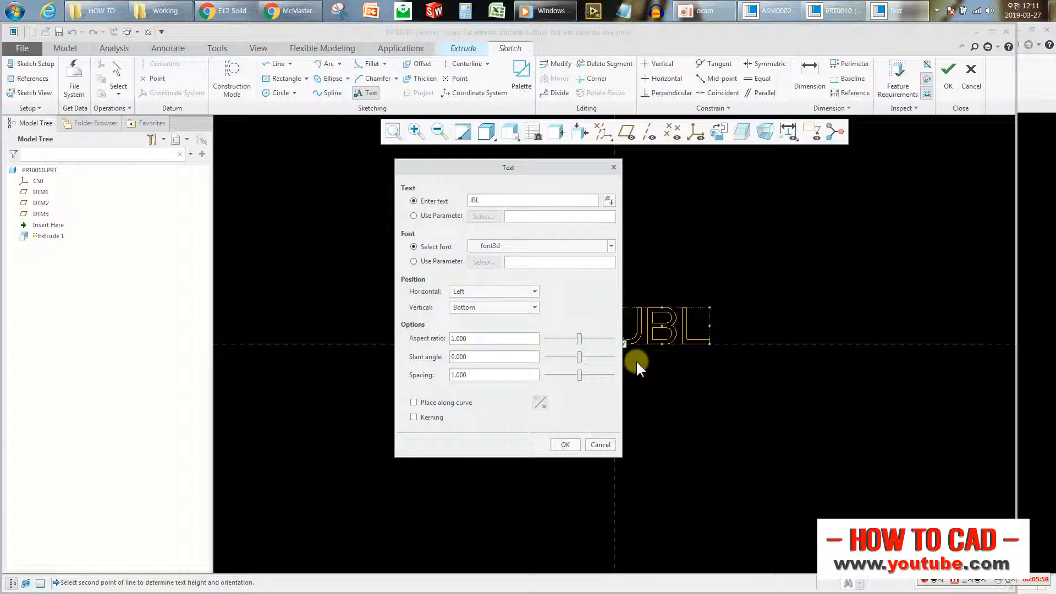
scroll(740, 374, up, 3)
scroll(683, 348, down, 4)
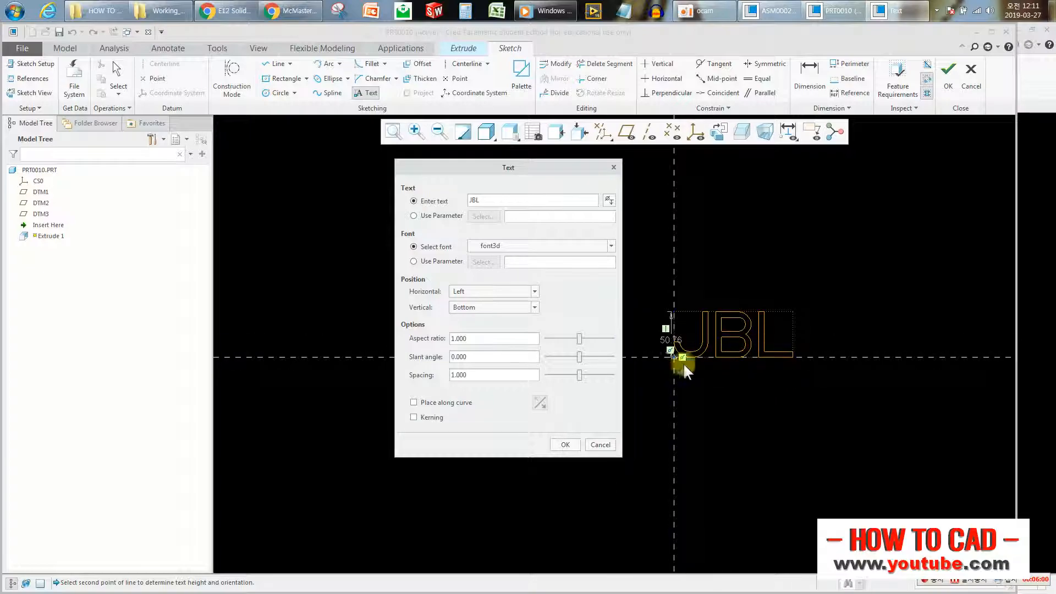
drag(577, 375, 579, 375)
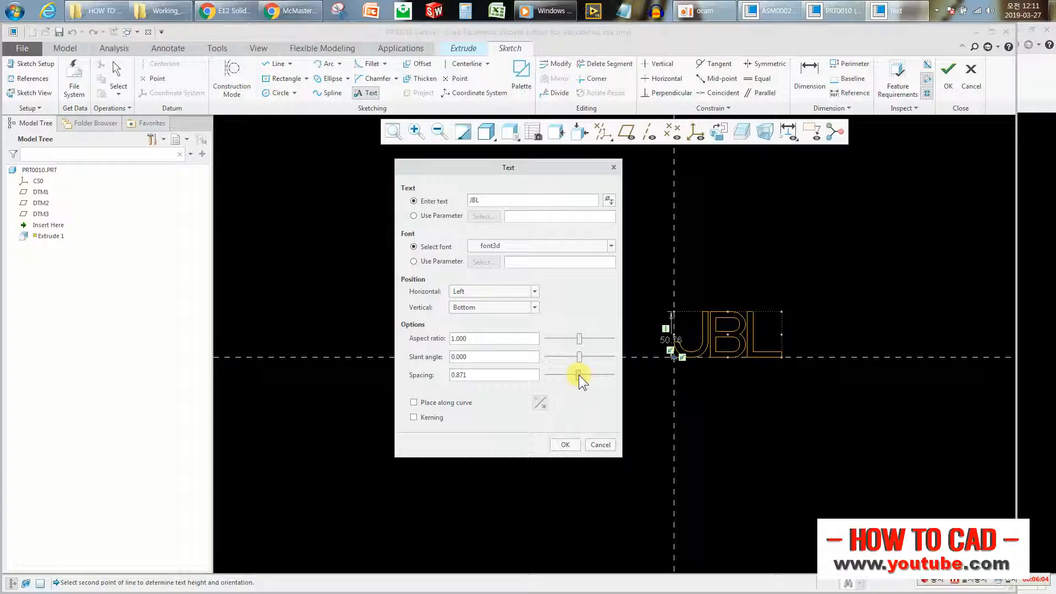
double_click(498, 374)
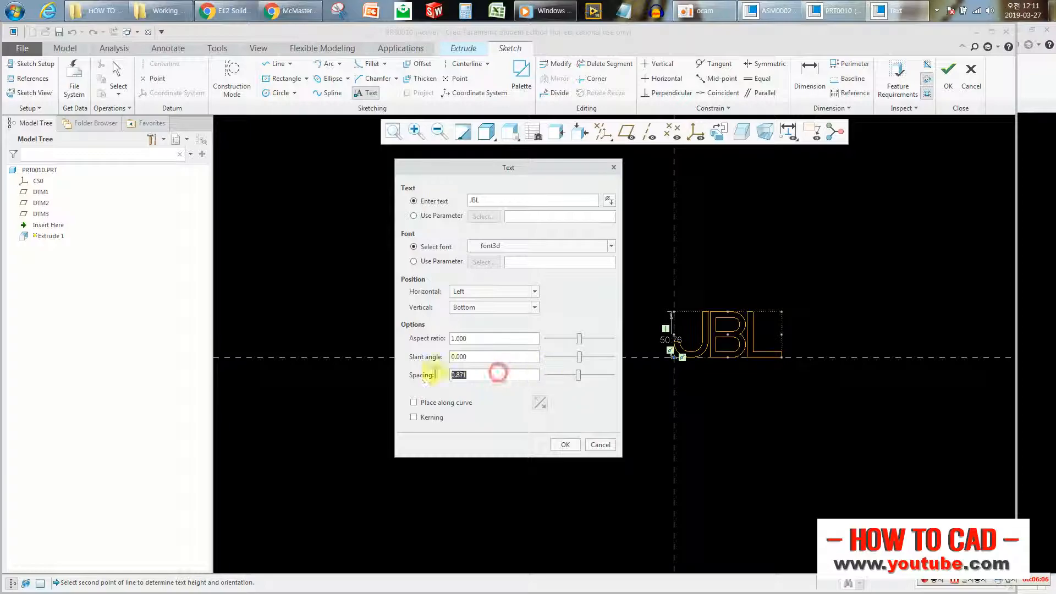
text(1.000)
click(483, 357)
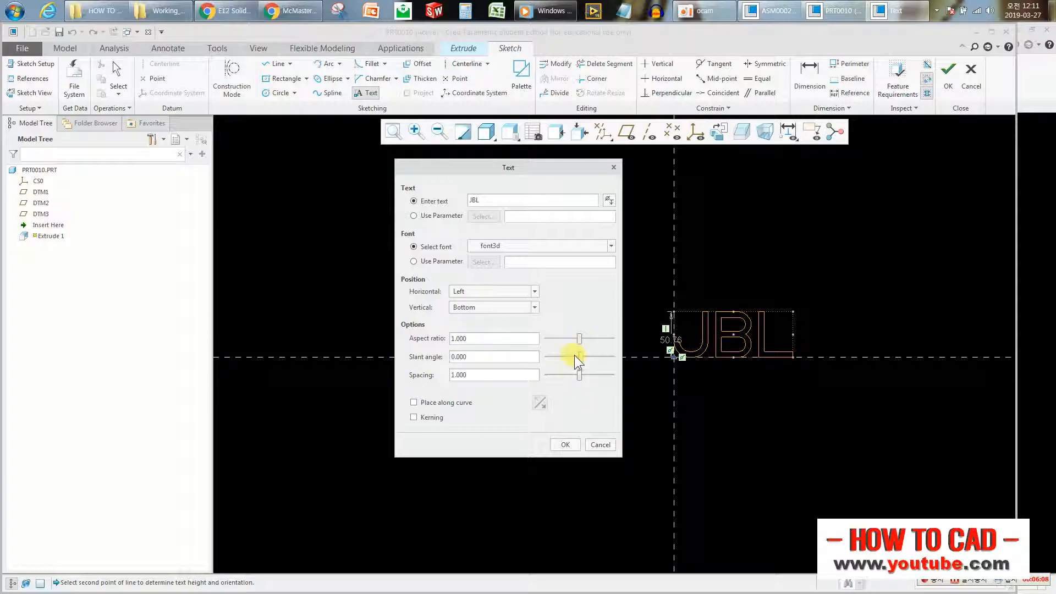
drag(579, 356, 582, 356)
double_click(485, 357)
text(0)
Set the text's aspect ratio to 0.800 and accept the text settings
double_click(482, 338)
drag(581, 341, 574, 339)
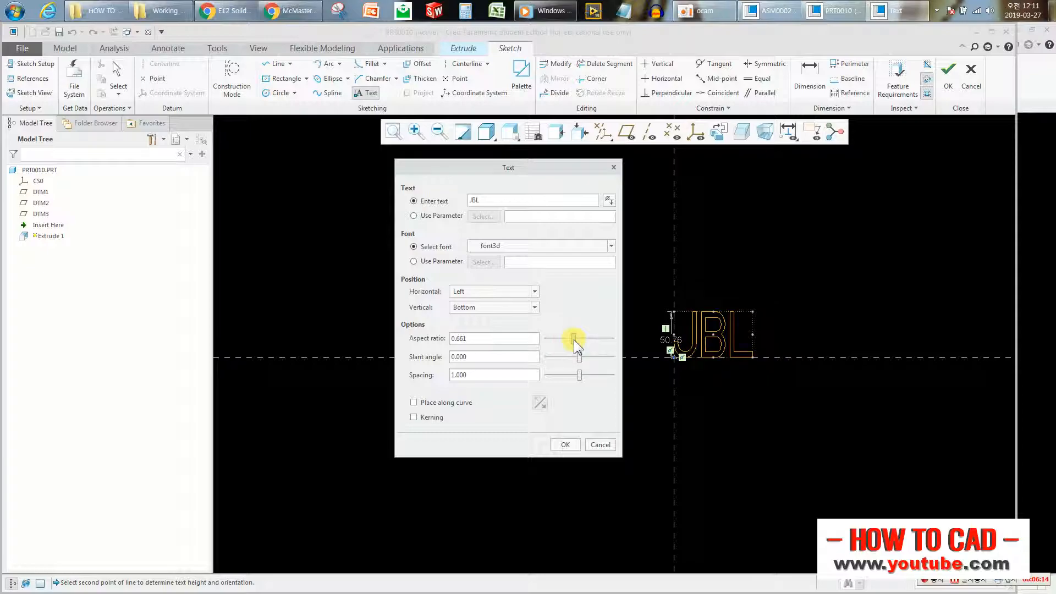
double_click(484, 338)
text(0.800)
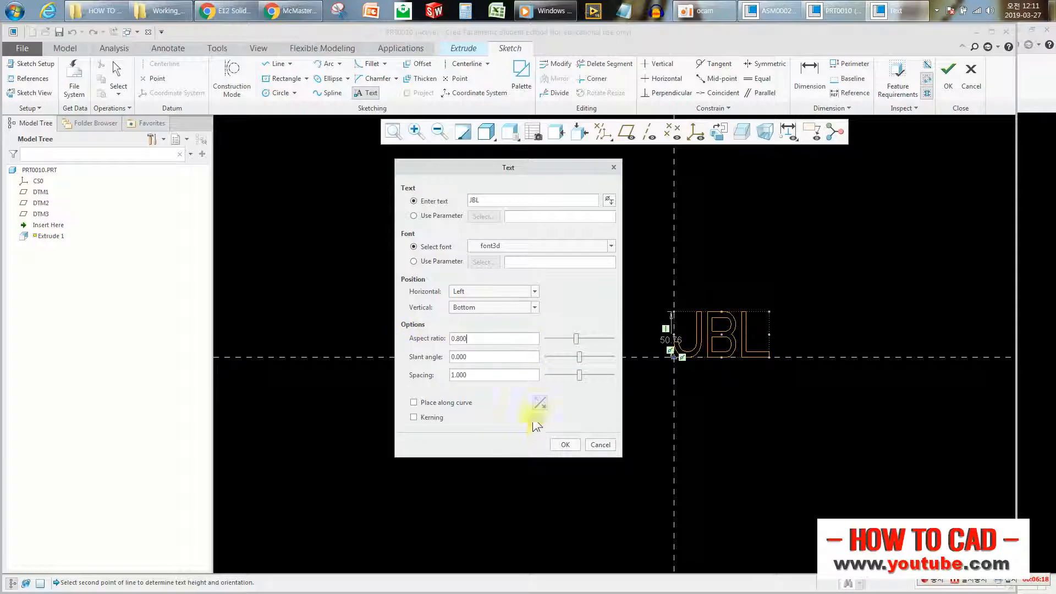
click(566, 445)
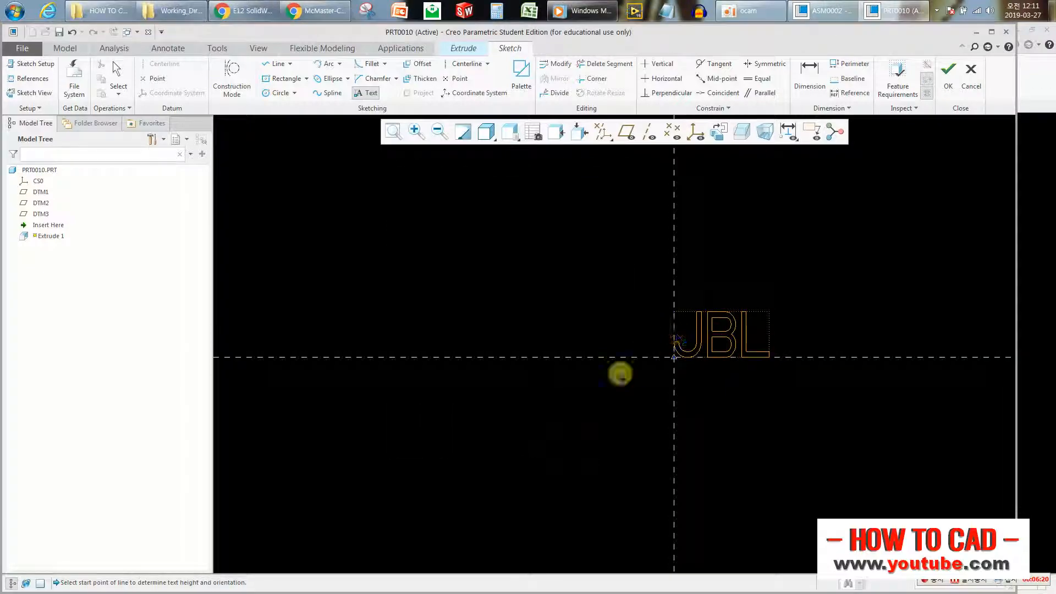
Finish the sketch and extrude the JBL text to a depth of 1 mm
click(947, 77)
scroll(670, 297, down, 3)
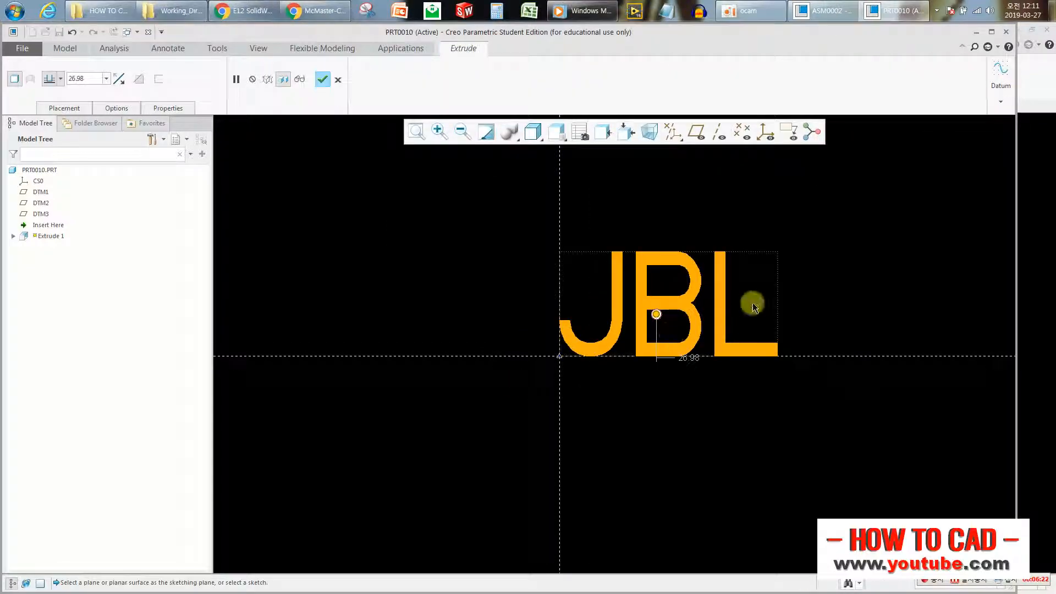
middle_drag(675, 361, 700, 270)
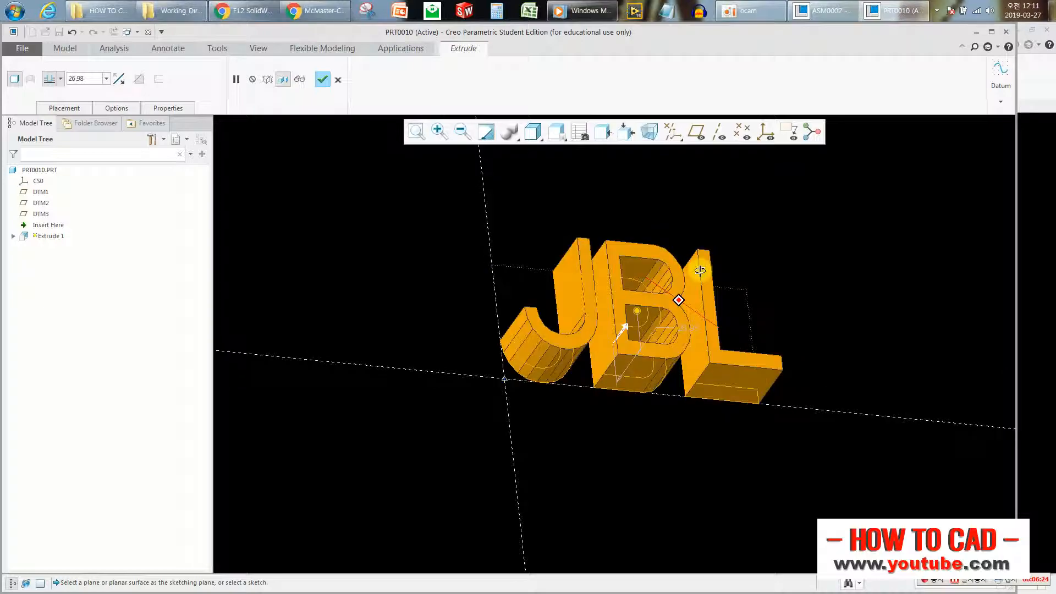
double_click(688, 329)
text(0.5)
key(Return)
scroll(715, 295, down, 1)
double_click(645, 372)
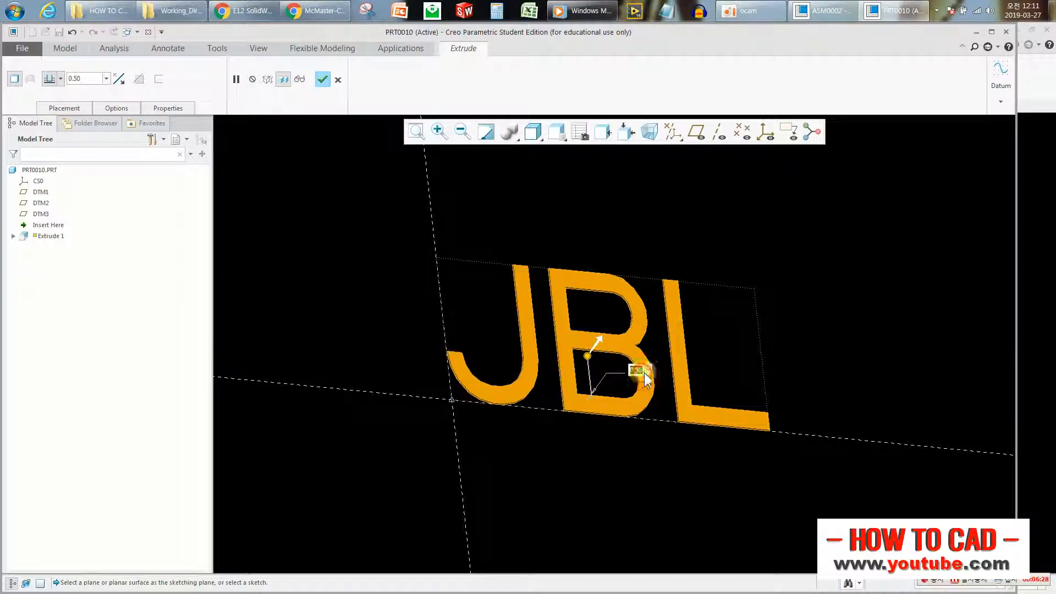
text(1)
key(Return)
middle_click(641, 233)
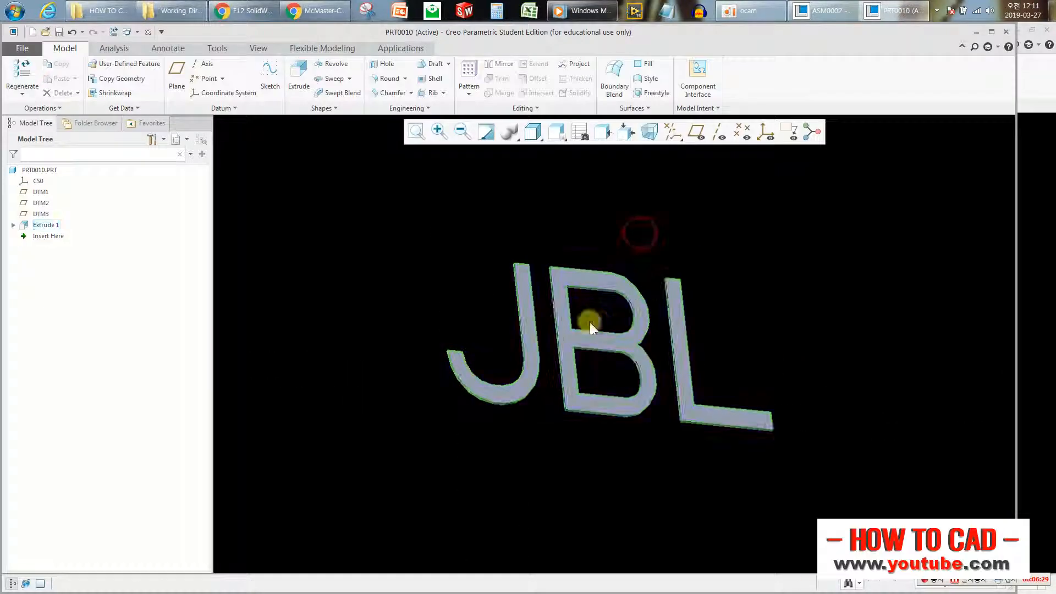
Set the height dimension of the extruded JBL text to 10 mm
click(557, 264)
double_click(445, 362)
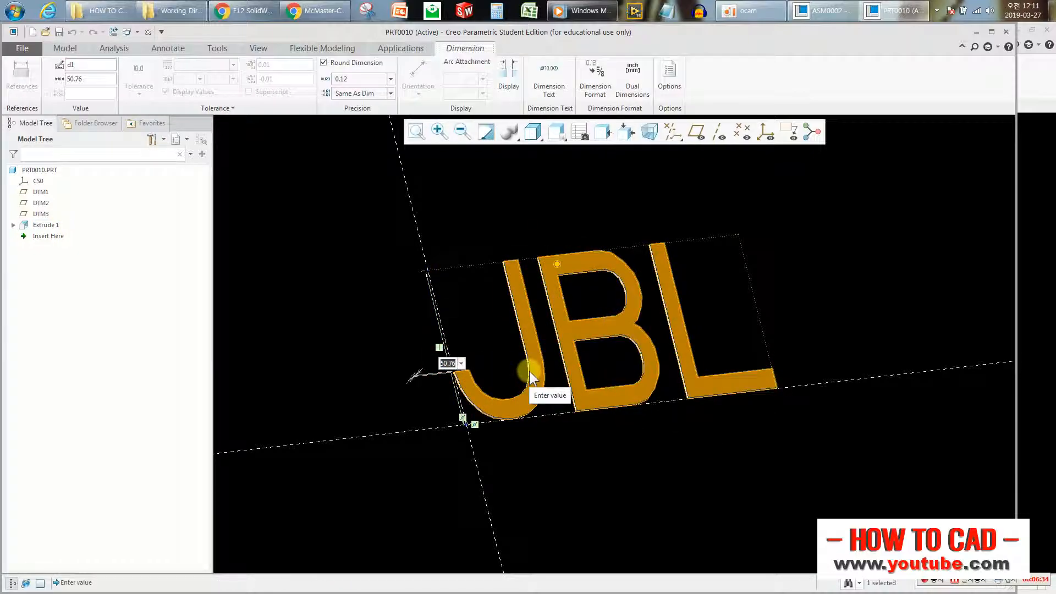
text(10)
key(Return)
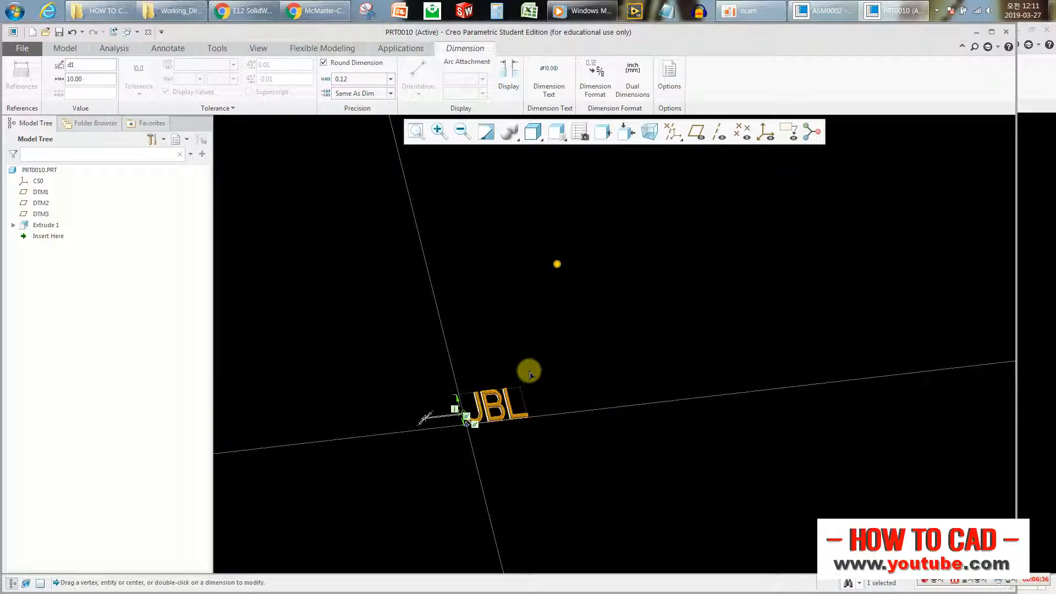
click(566, 342)
scroll(461, 410, down, 7)
click(540, 255)
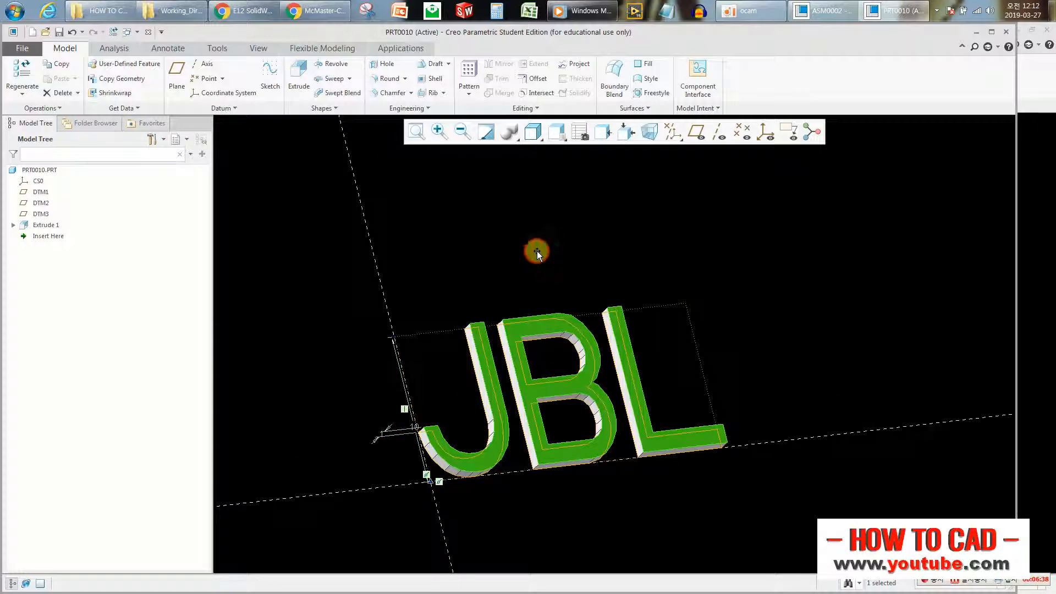
click(529, 245)
Start a second extrusion on datum plane DTM3 and sketch a small circle just above the J's hook end
middle_drag(550, 427, 394, 285)
click(298, 77)
click(697, 132)
click(685, 303)
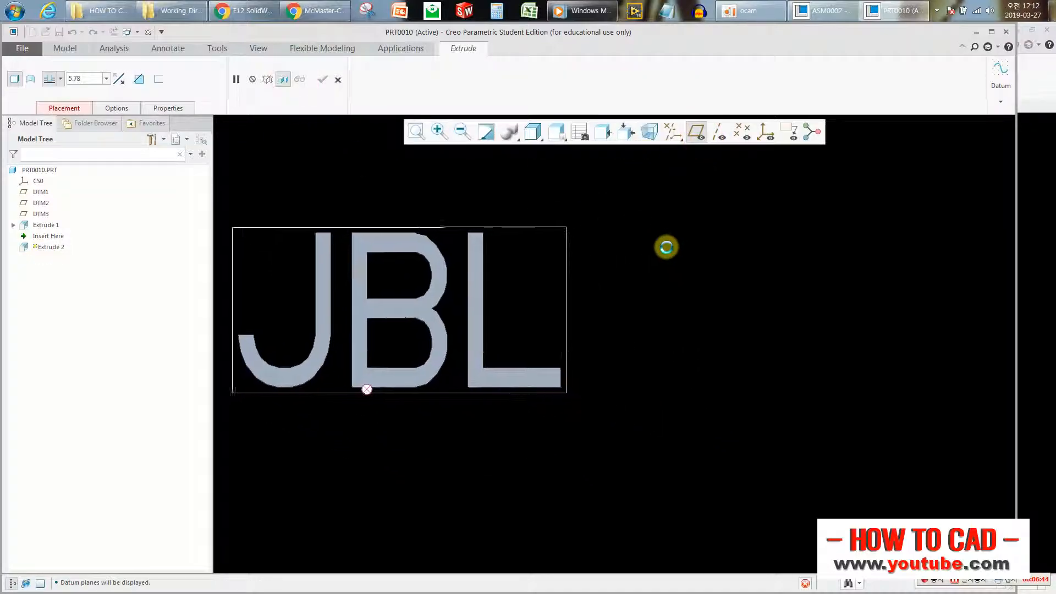
click(281, 93)
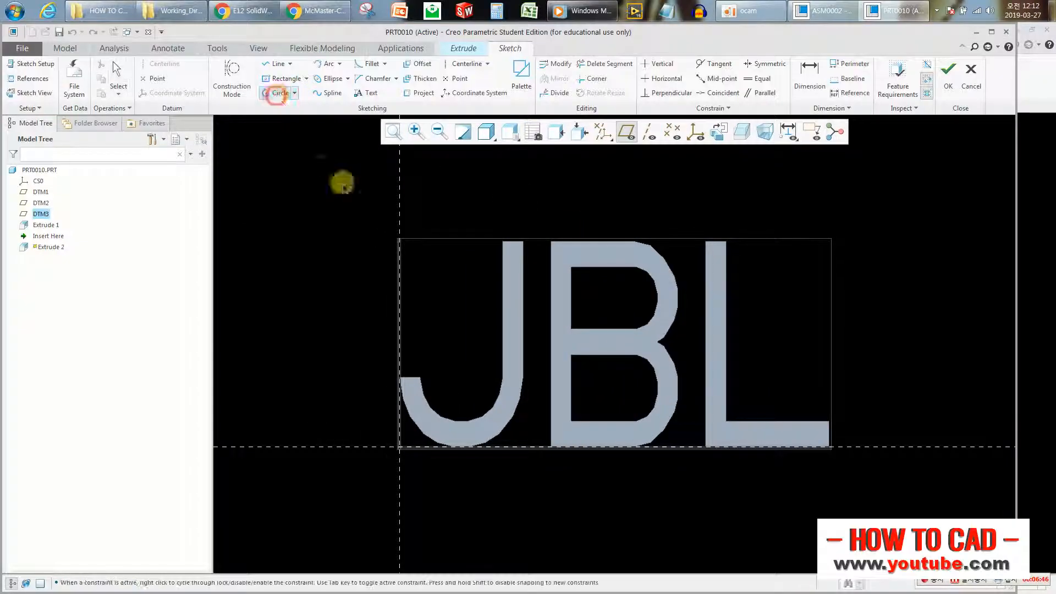
click(412, 352)
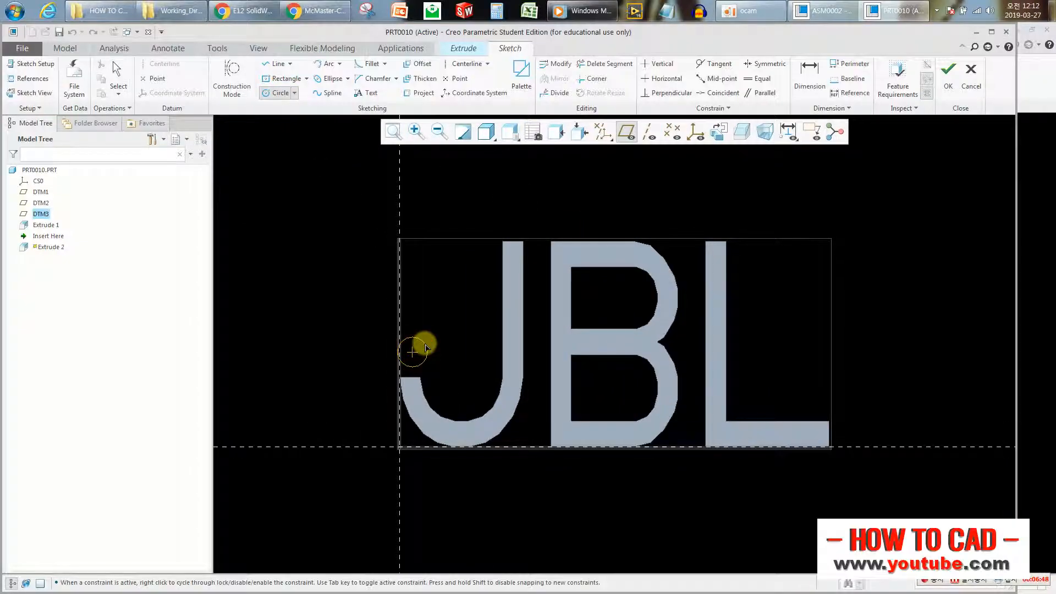
middle_click(426, 332)
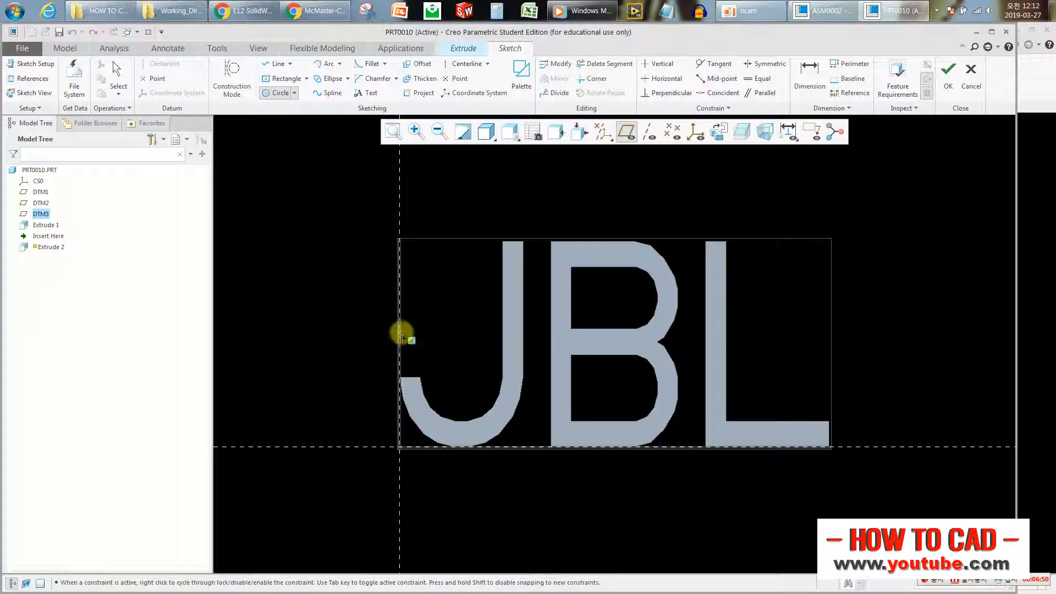
click(410, 341)
click(430, 341)
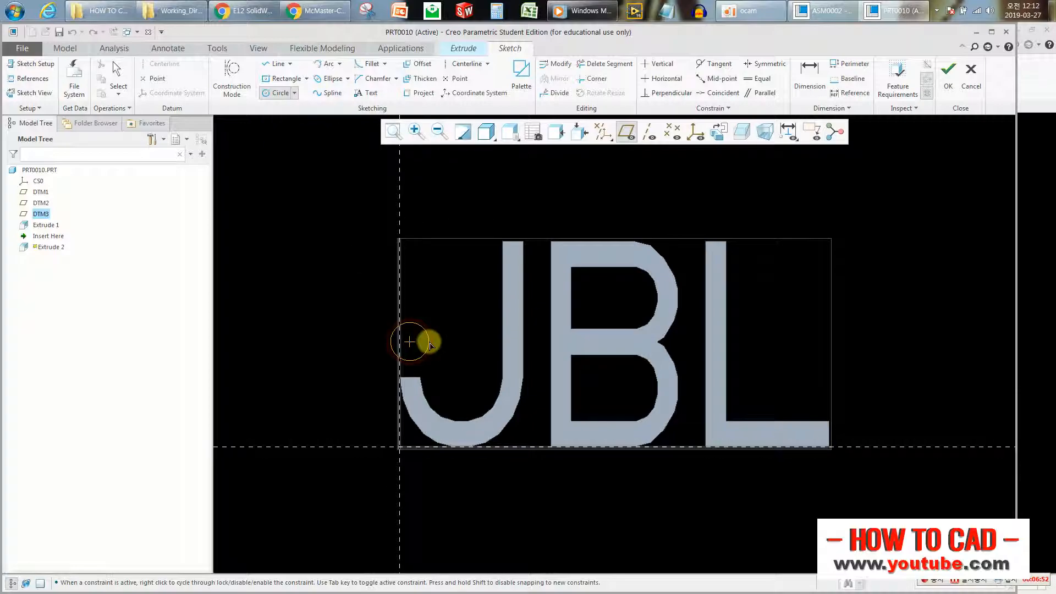
middle_click(465, 295)
click(948, 70)
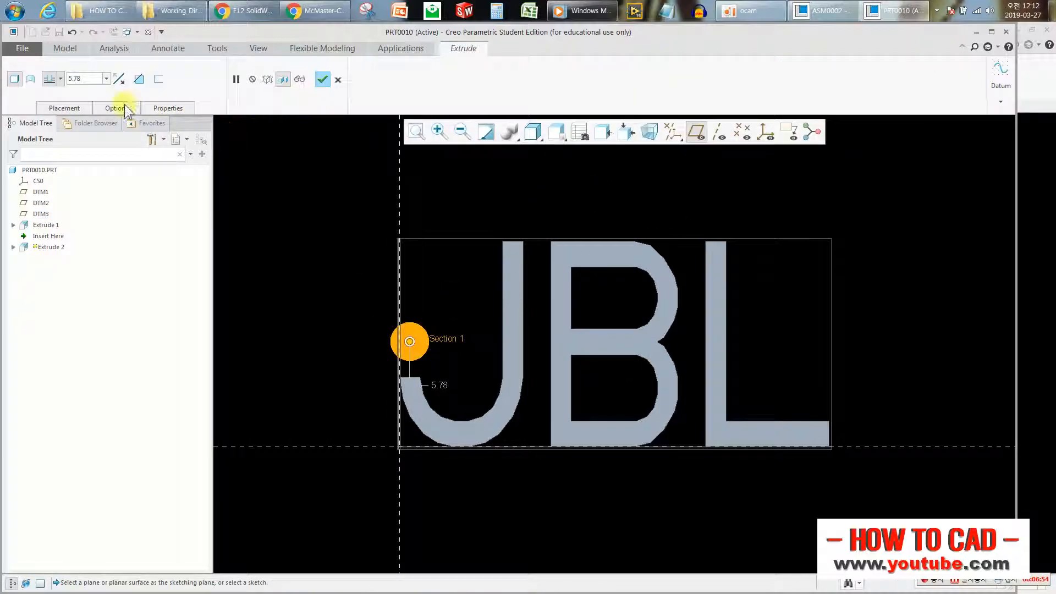
Set the circle's extrusion depth to To Selected, using the front face of the letter J, and complete it
click(118, 108)
click(170, 153)
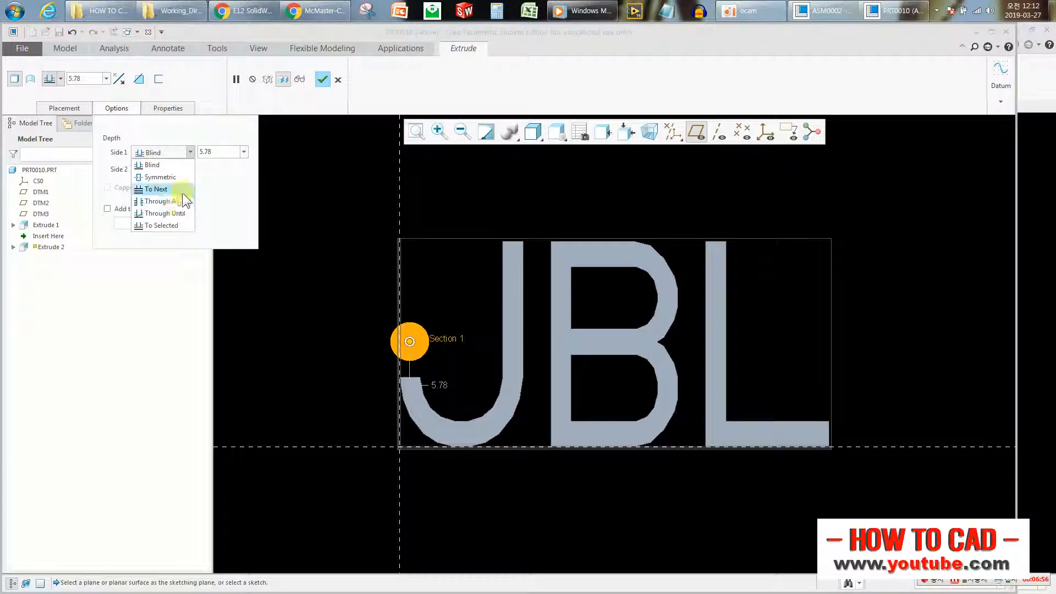
click(175, 226)
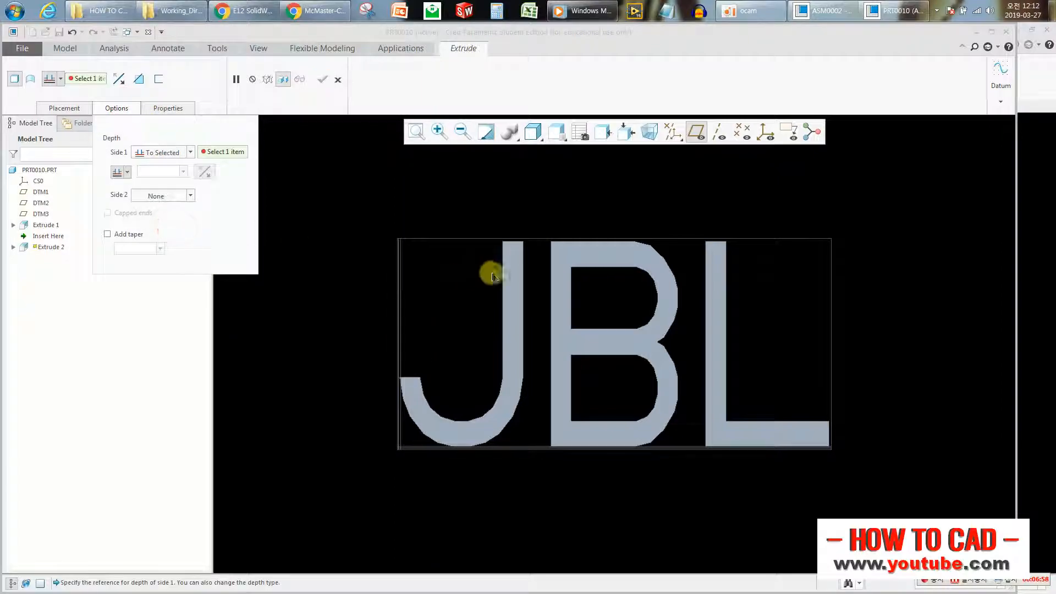
click(513, 254)
middle_click(463, 192)
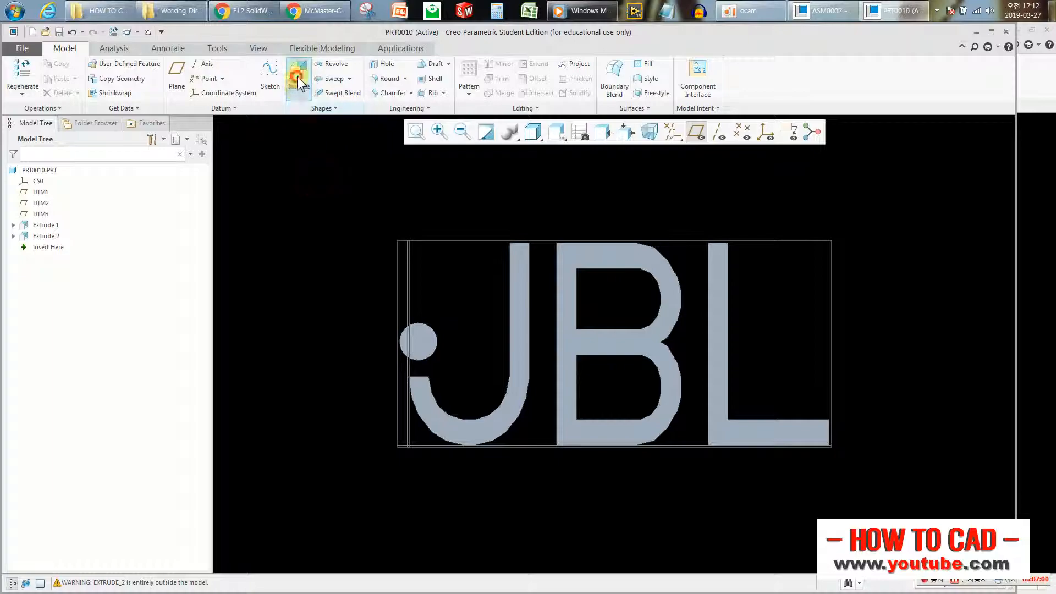
Start a third extrusion on datum plane DTM3 and sketch a small downward-pointing triangle just above the circle
click(297, 76)
click(491, 240)
click(275, 64)
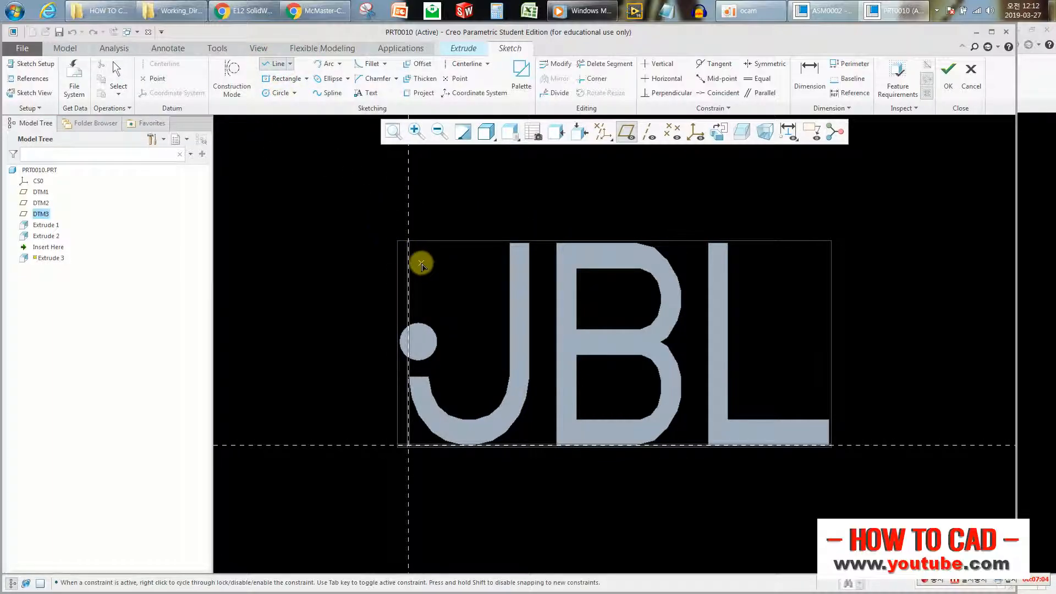
click(441, 253)
click(418, 306)
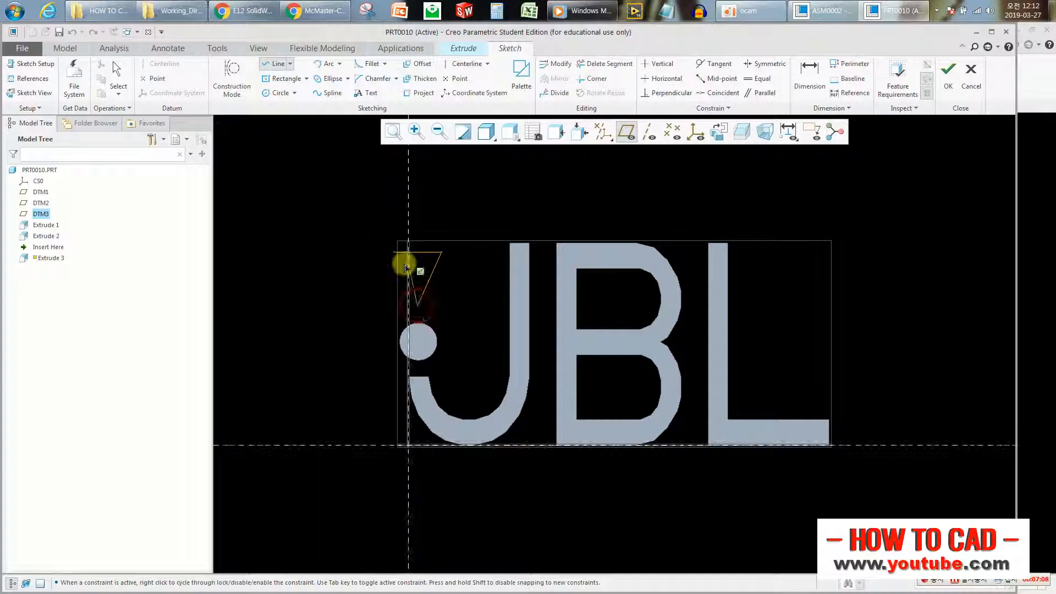
click(395, 252)
click(945, 87)
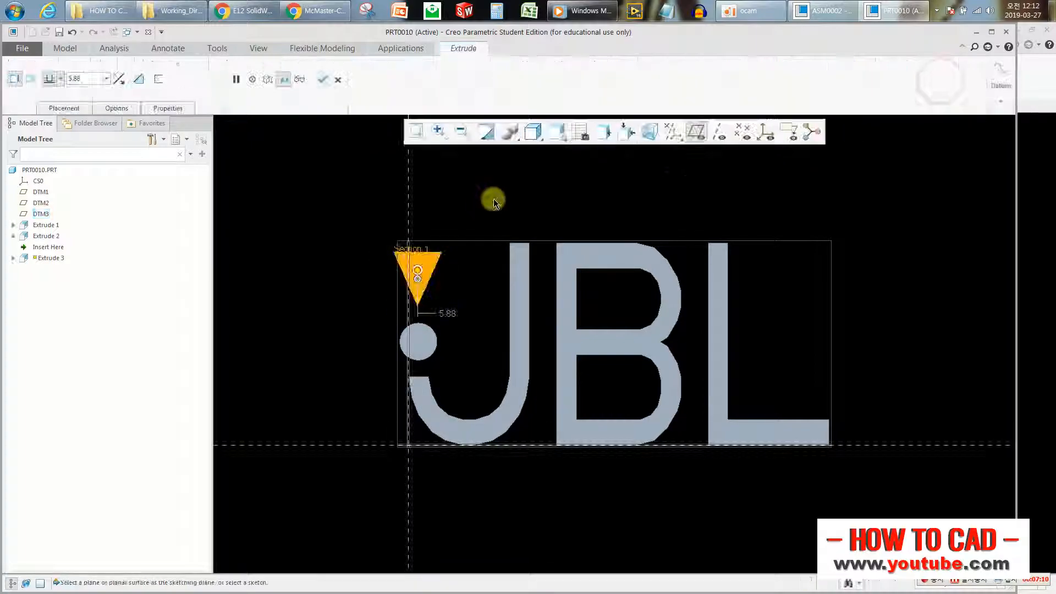
Set the triangle's extrusion depth to To Selected, using the front face of the letter J, and complete it
click(117, 108)
click(190, 152)
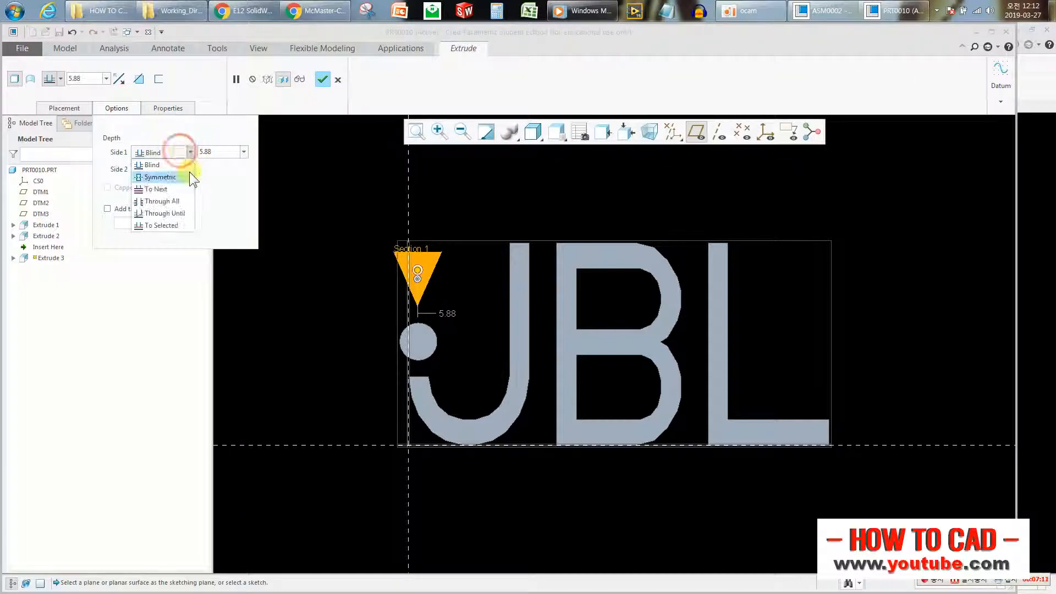
click(170, 226)
click(527, 292)
middle_click(501, 209)
middle_drag(501, 209, 618, 275)
scroll(618, 276, down, 3)
click(484, 187)
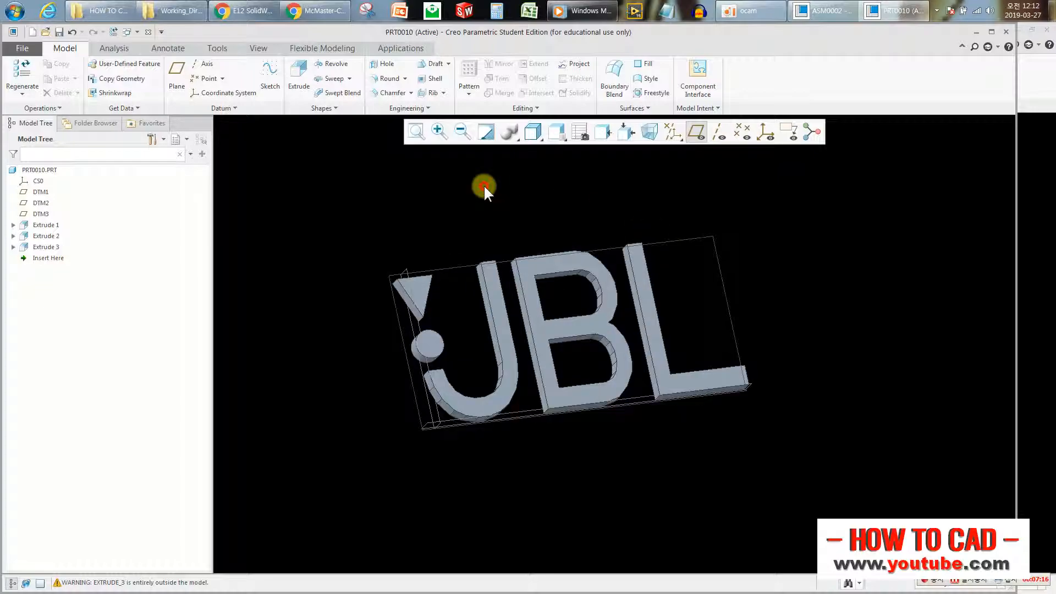
Start a fourth extrusion on datum plane DTM3 and sketch a corner rectangle enclosing the whole JBL logo
click(258, 49)
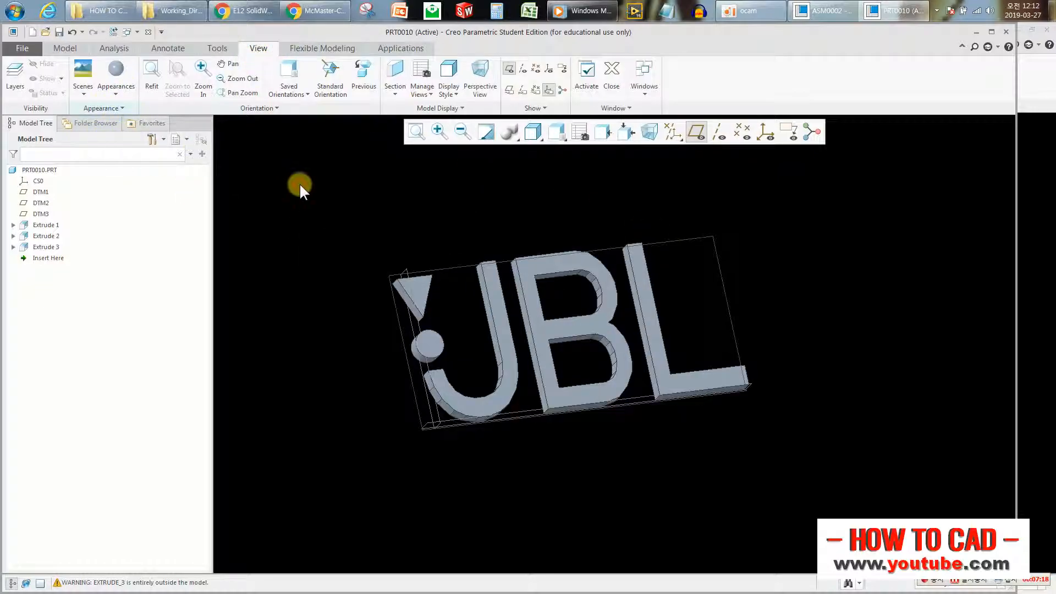
click(69, 48)
click(297, 77)
middle_drag(566, 275, 654, 224)
click(657, 221)
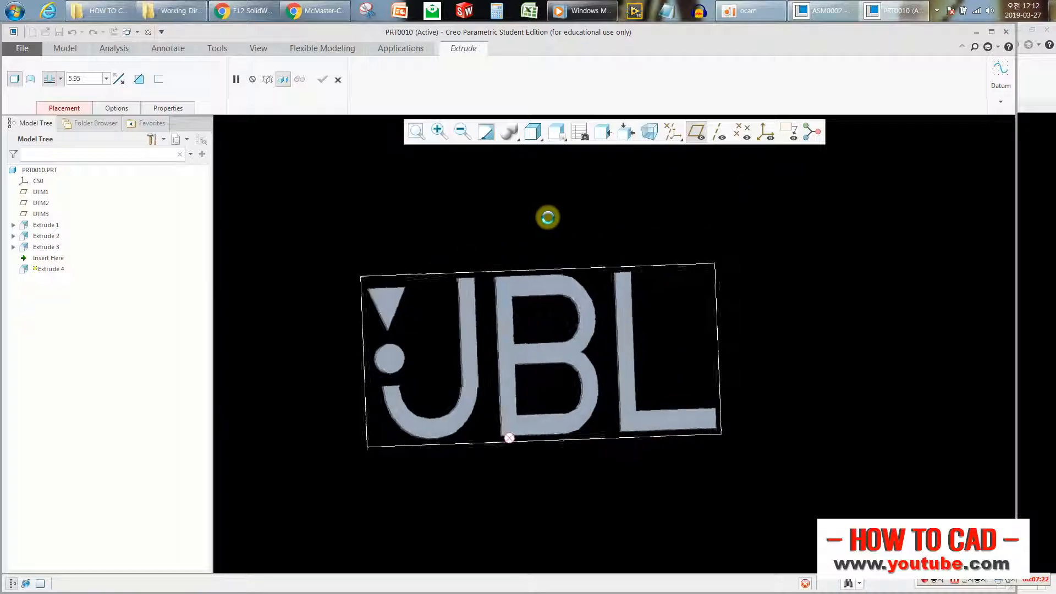
click(271, 78)
click(306, 78)
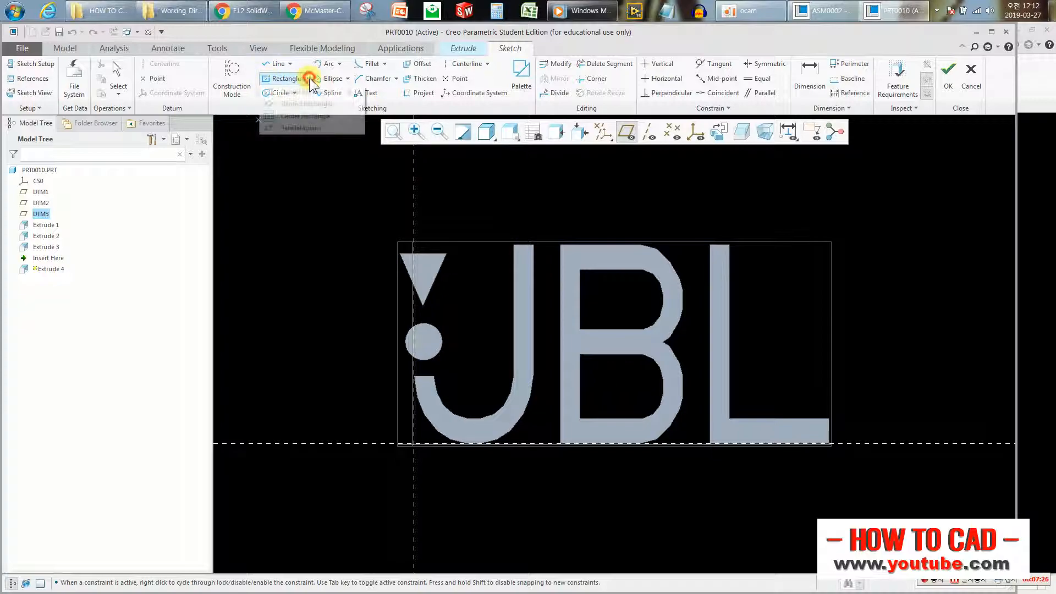
click(297, 92)
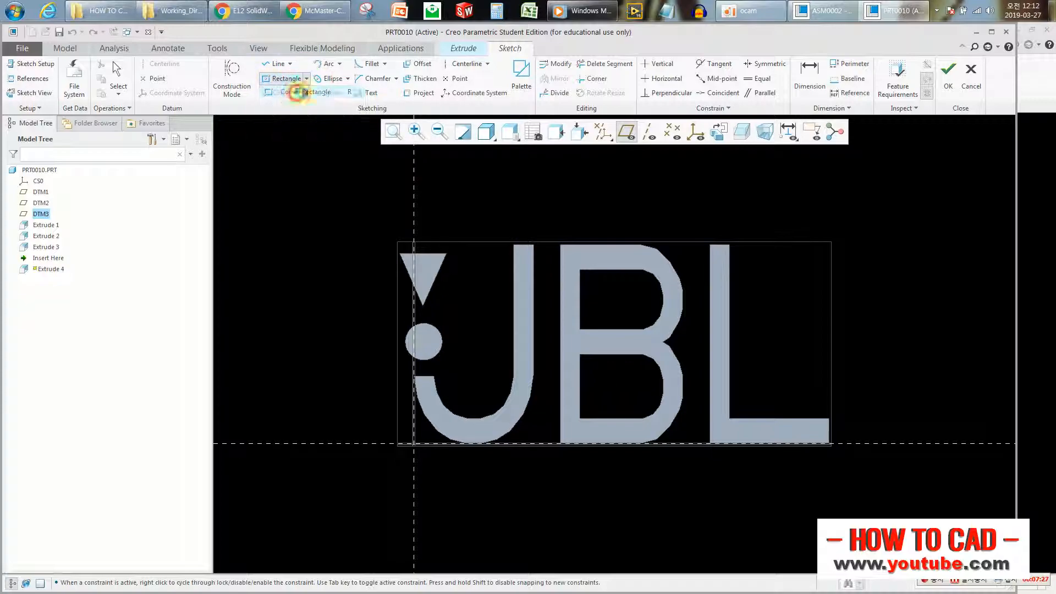
click(387, 238)
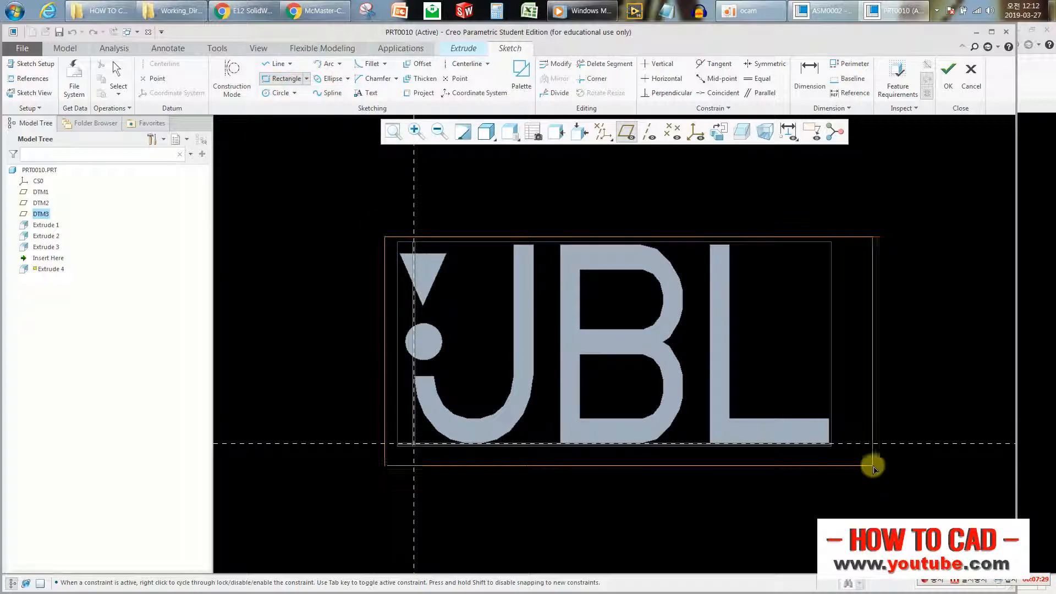
click(845, 460)
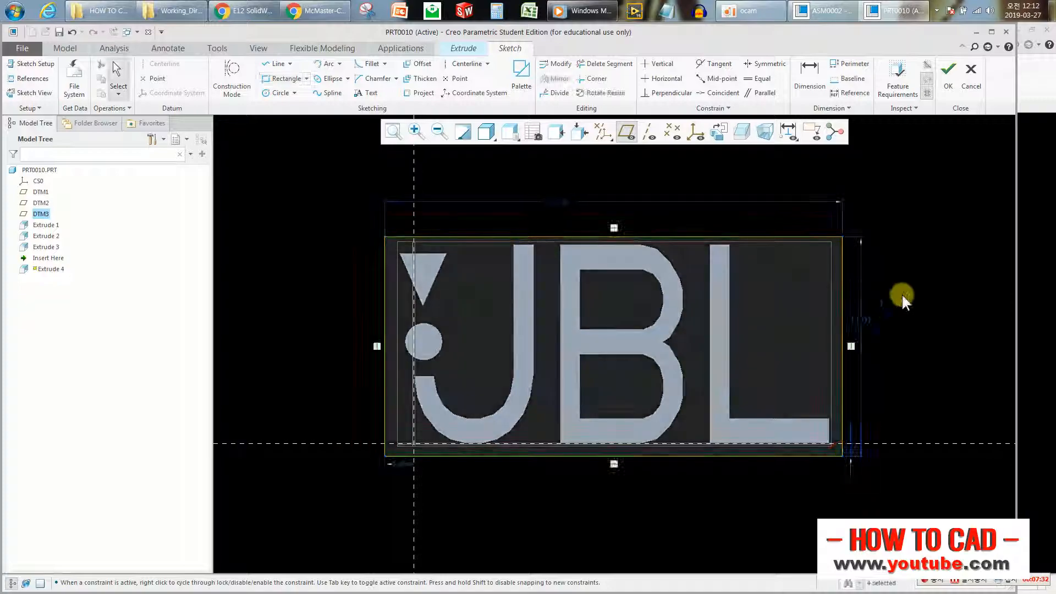
Extrude the rectangle 0.5 mm away from the letters as a backing plate behind the logo
click(948, 77)
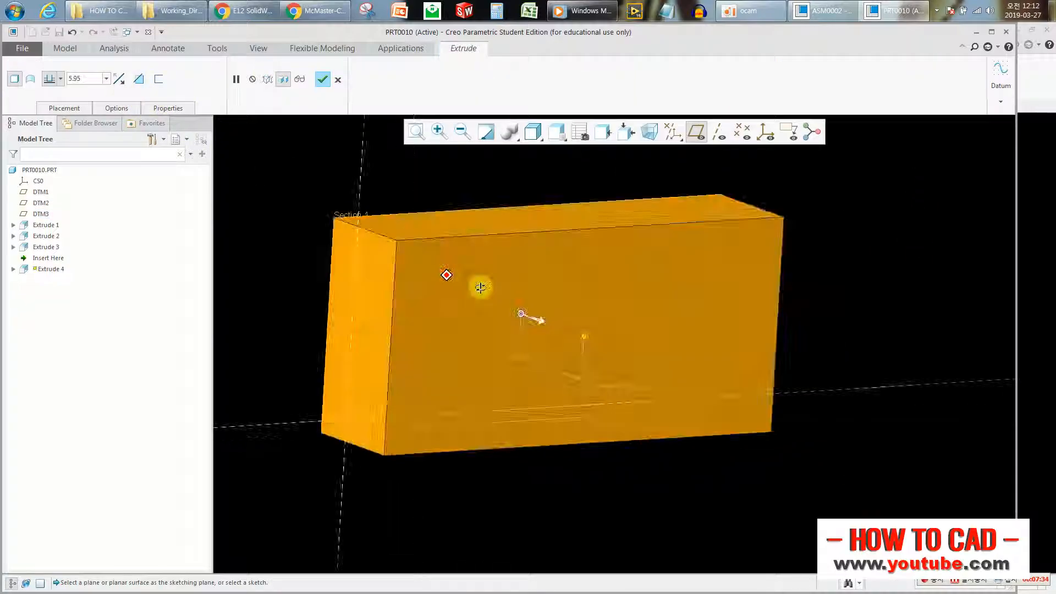
drag(508, 309, 489, 303)
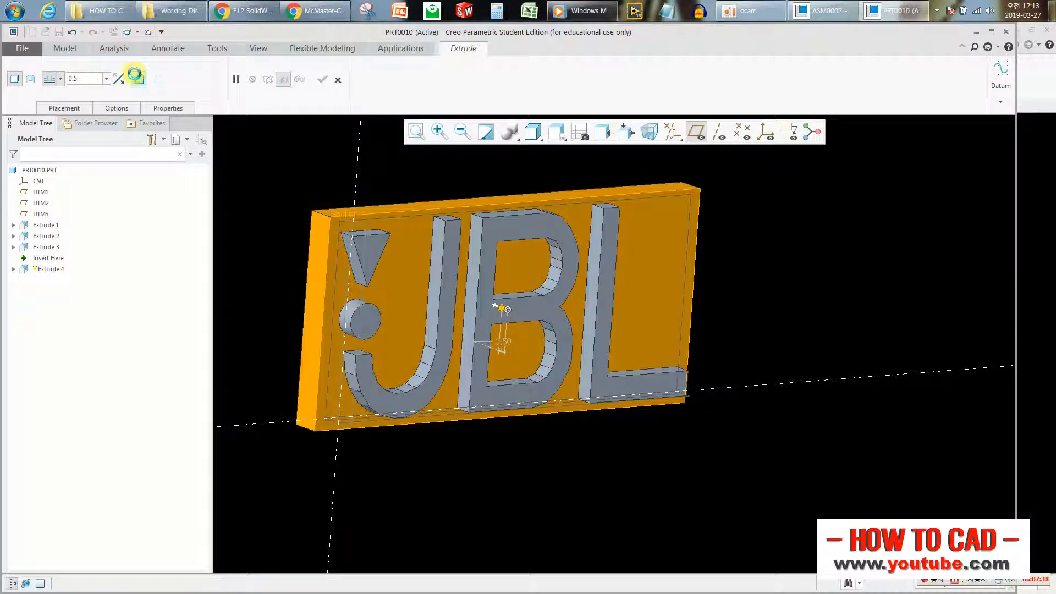
middle_click(282, 178)
click(270, 186)
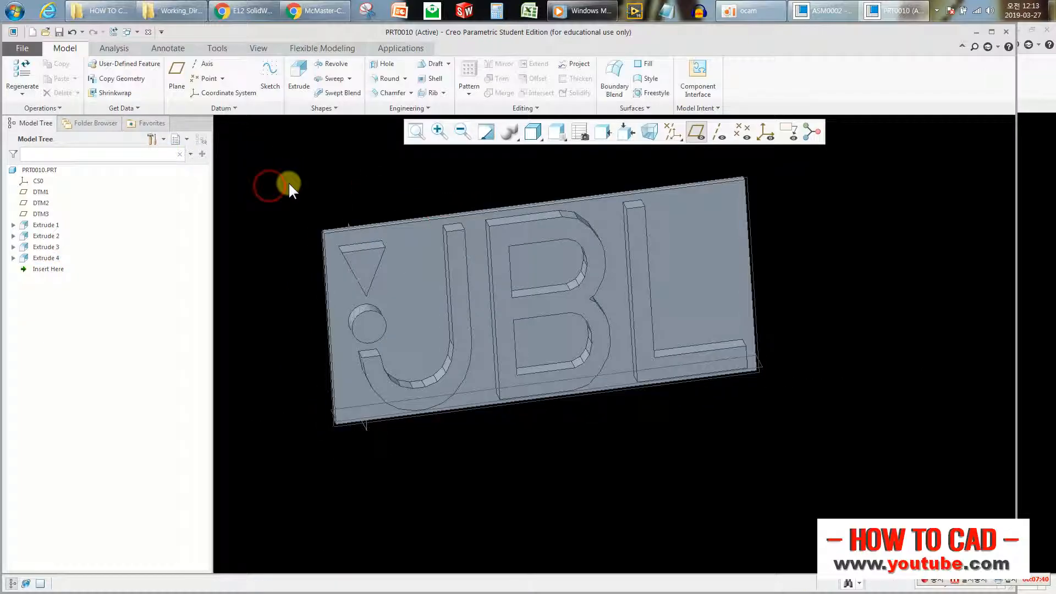
Apply a light metallic appearance from the std-metals library to the entire logo part
click(257, 48)
click(132, 88)
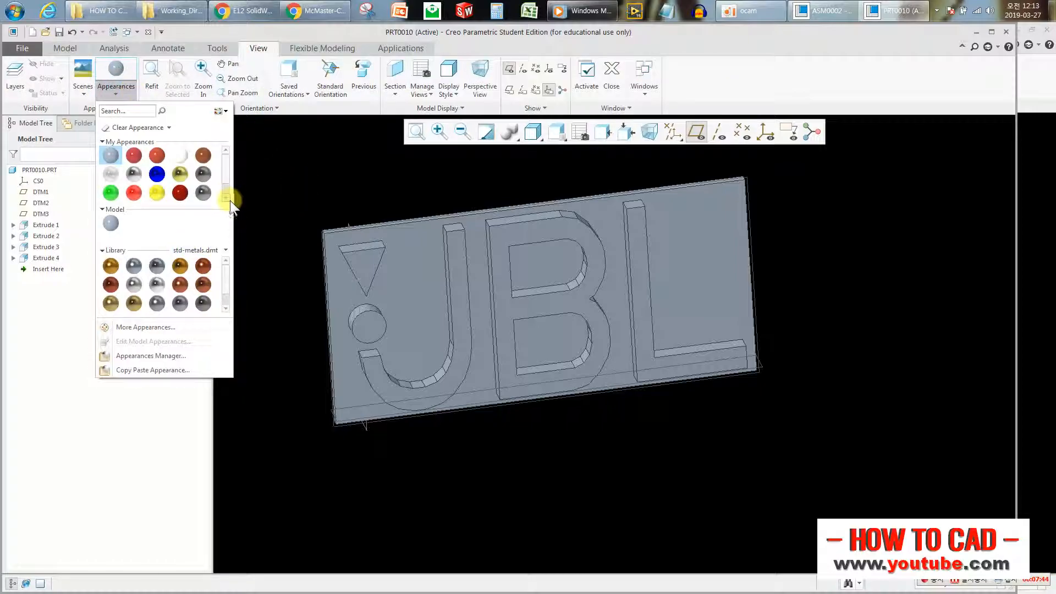
click(157, 286)
click(48, 169)
click(113, 75)
click(47, 170)
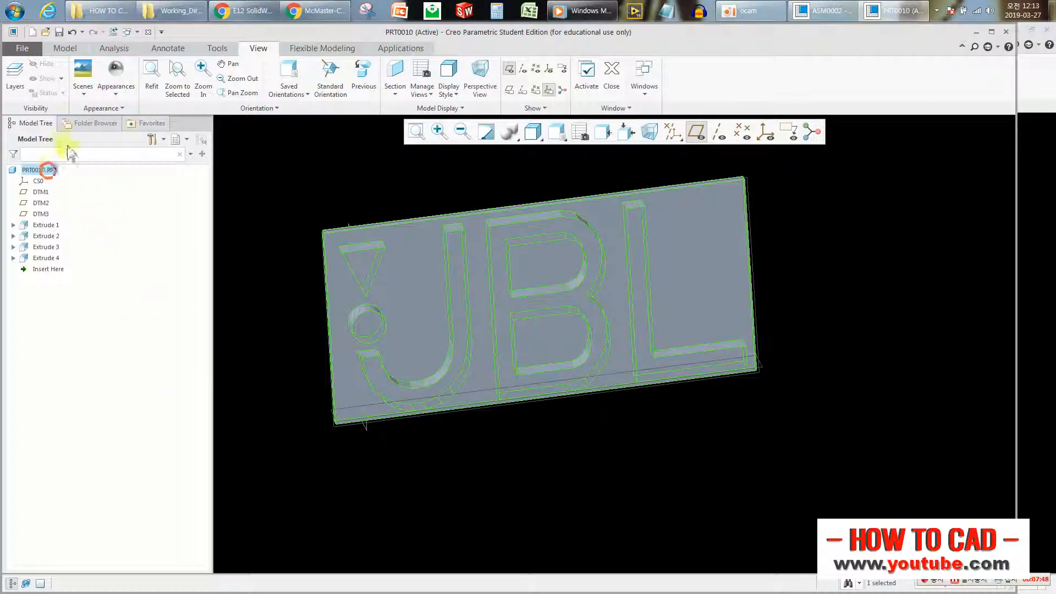
click(111, 75)
click(301, 160)
Define a new near-black appearance with RGB 28.3, 30.6, 33.4, shine 29, highlight 37 and reflection 50
click(113, 85)
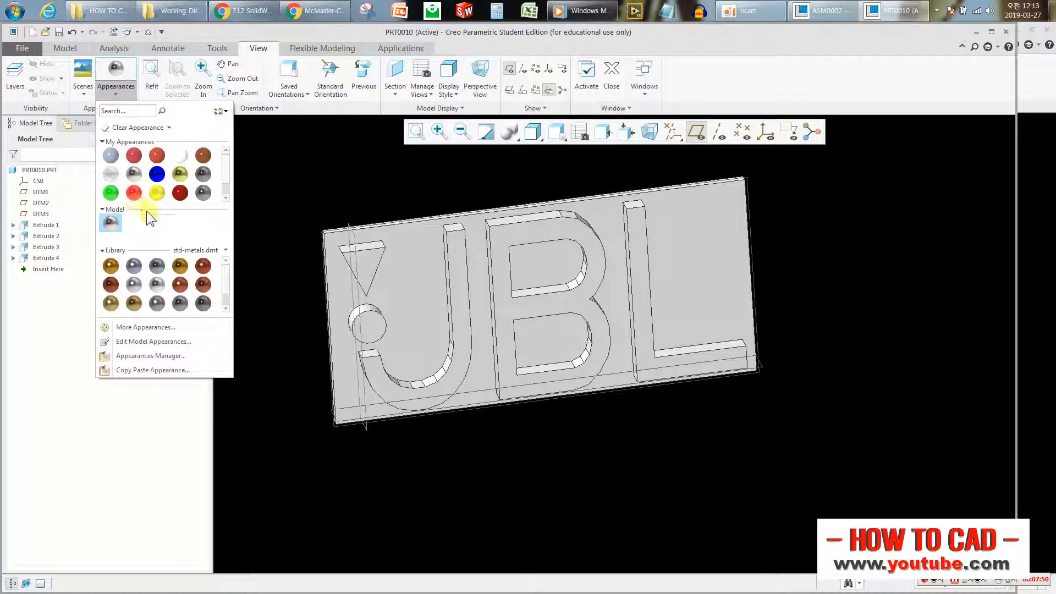
click(146, 327)
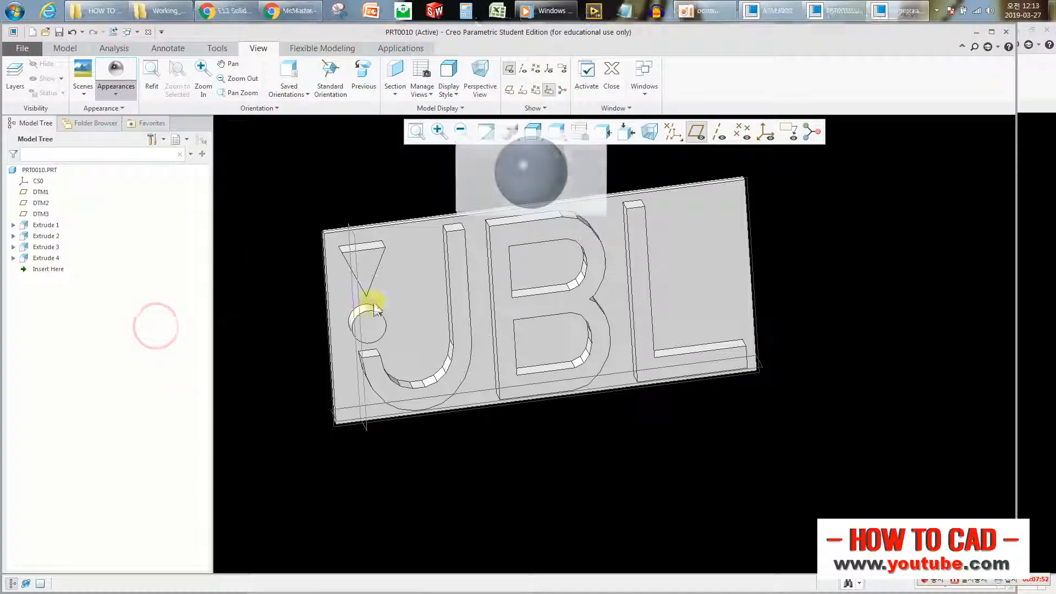
click(587, 319)
drag(754, 332, 714, 335)
click(764, 449)
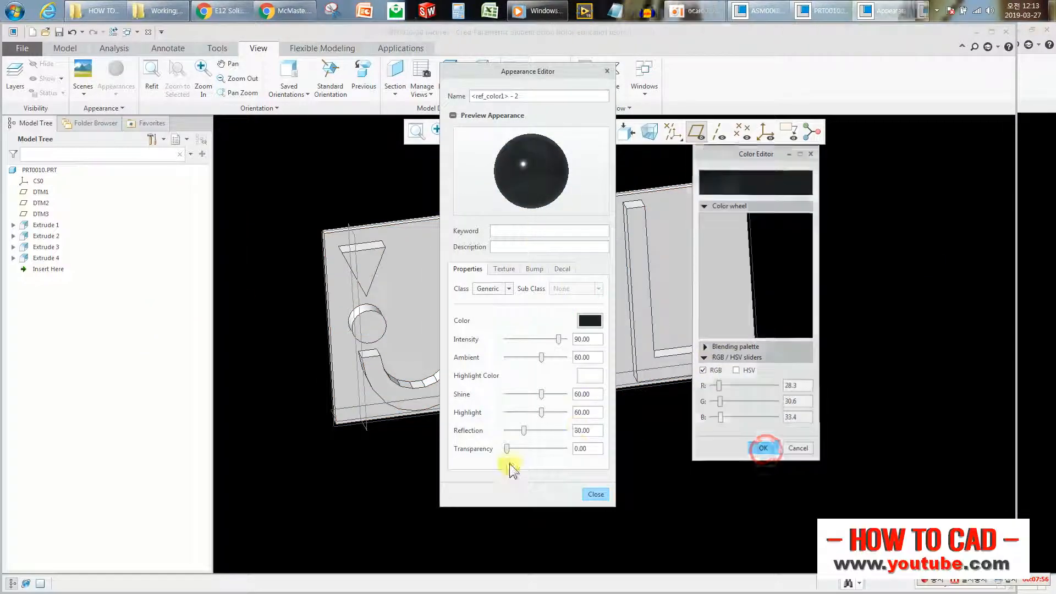
drag(530, 429, 536, 430)
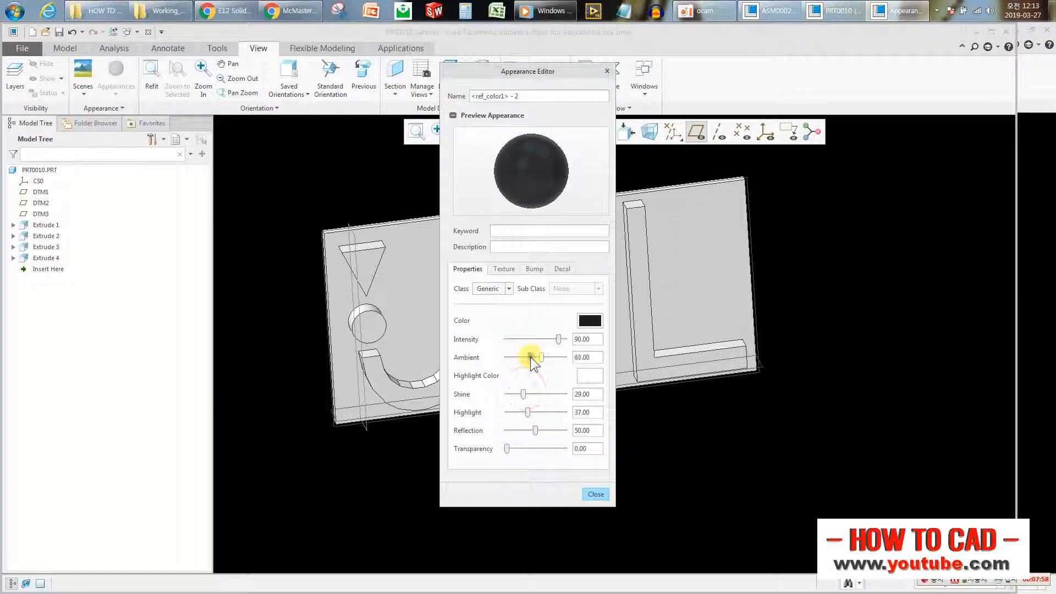
click(595, 494)
Apply the near-black appearance to the front, back and edge faces of the backing plate, leaving the letters metallic
click(611, 268)
mouse_move(612, 268)
middle_down()
mouse_move(654, 286)
mouse_move(736, 279)
middle_up()
scroll(716, 190, down, 3)
ctrl+click(715, 188)
scroll(747, 258, up, 4)
ctrl+click(626, 254)
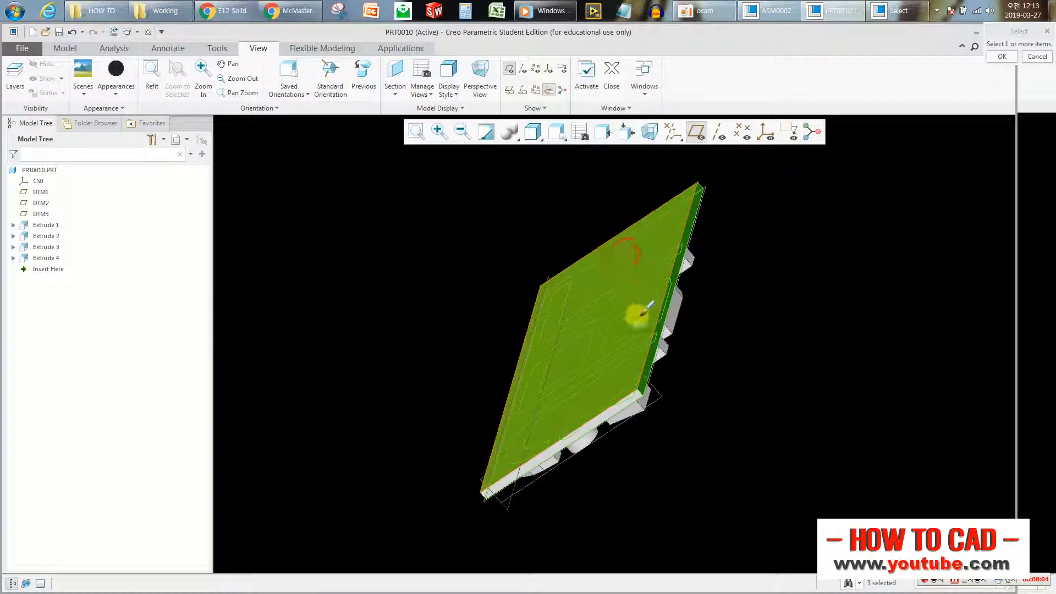
middle_drag(647, 308, 688, 298)
ctrl+click(698, 254)
middle_drag(488, 420, 633, 325)
scroll(434, 309, down, 4)
ctrl+click(326, 363)
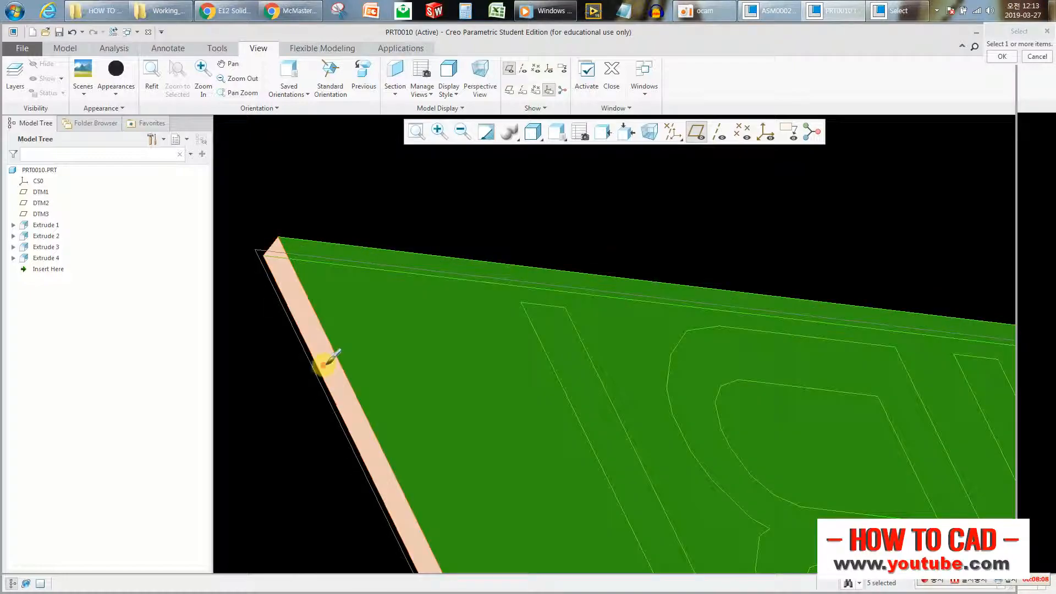
middle_drag(394, 193, 609, 346)
scroll(594, 335, up, 2)
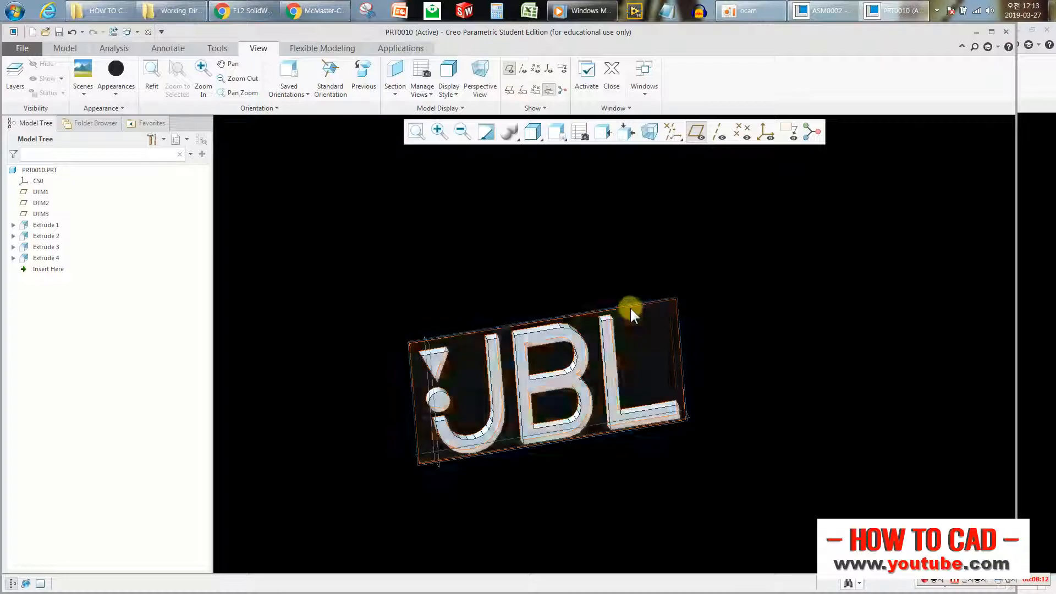
Turn off the display of datum planes
middle_drag(632, 310, 564, 254)
click(697, 132)
middle_drag(655, 286, 475, 246)
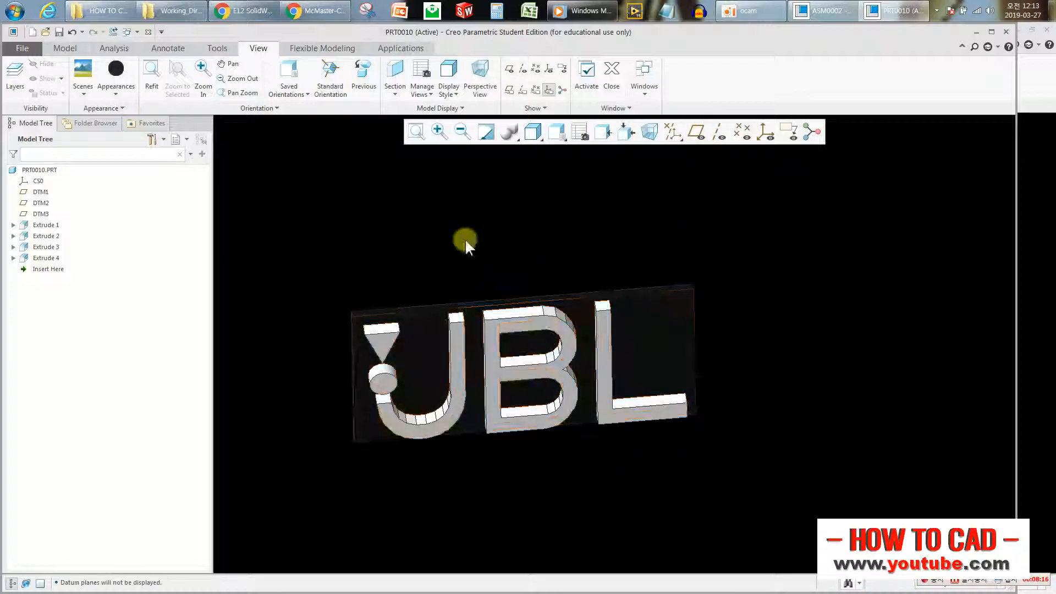
Start an extrusion on the letters' front face and sketch a slanted line past the upper-left corner of the triangle
click(65, 48)
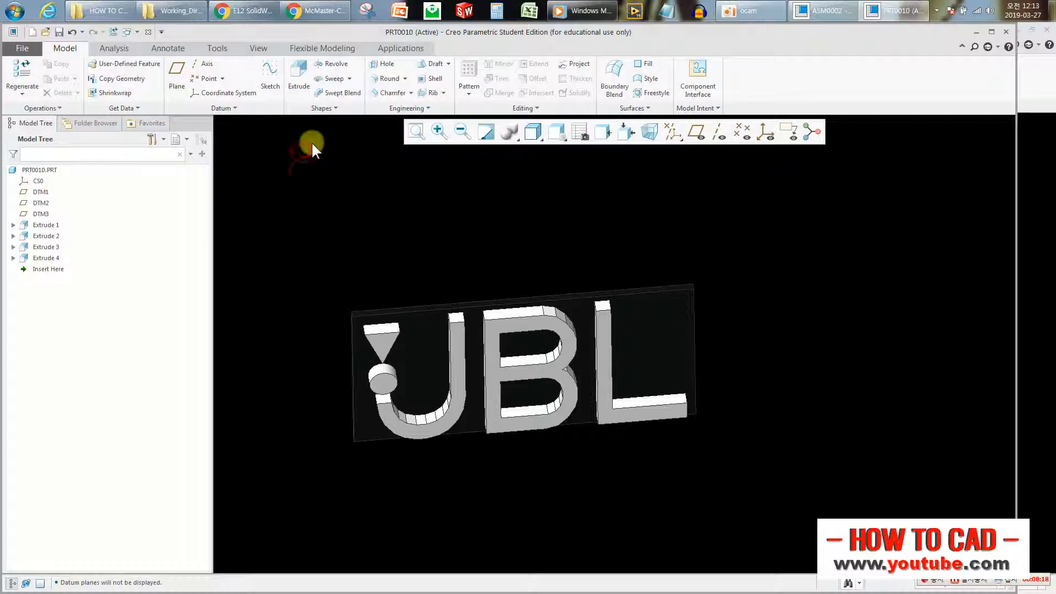
click(300, 78)
scroll(559, 339, down, 3)
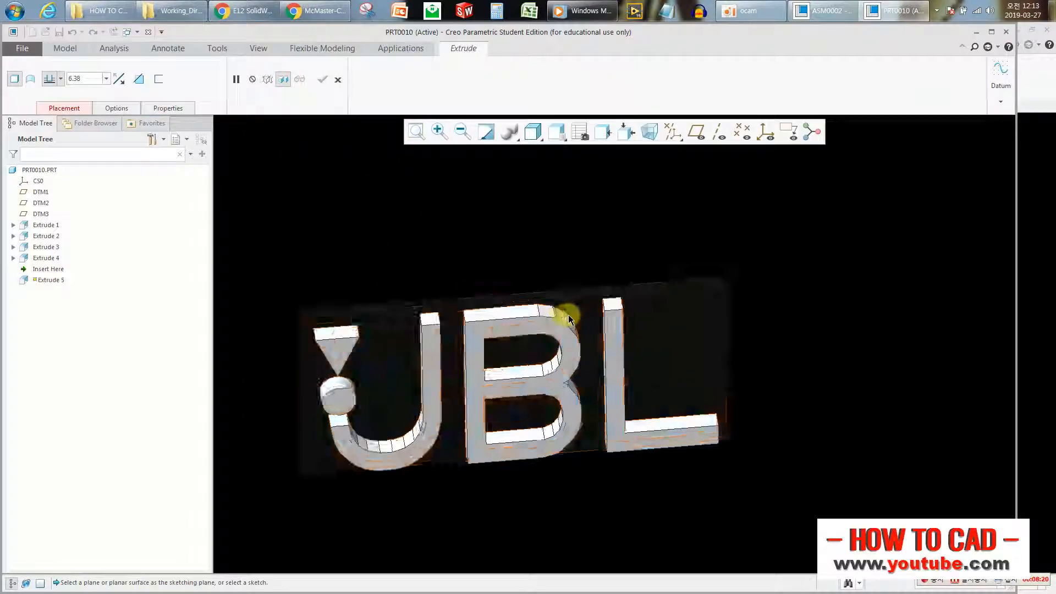
click(559, 339)
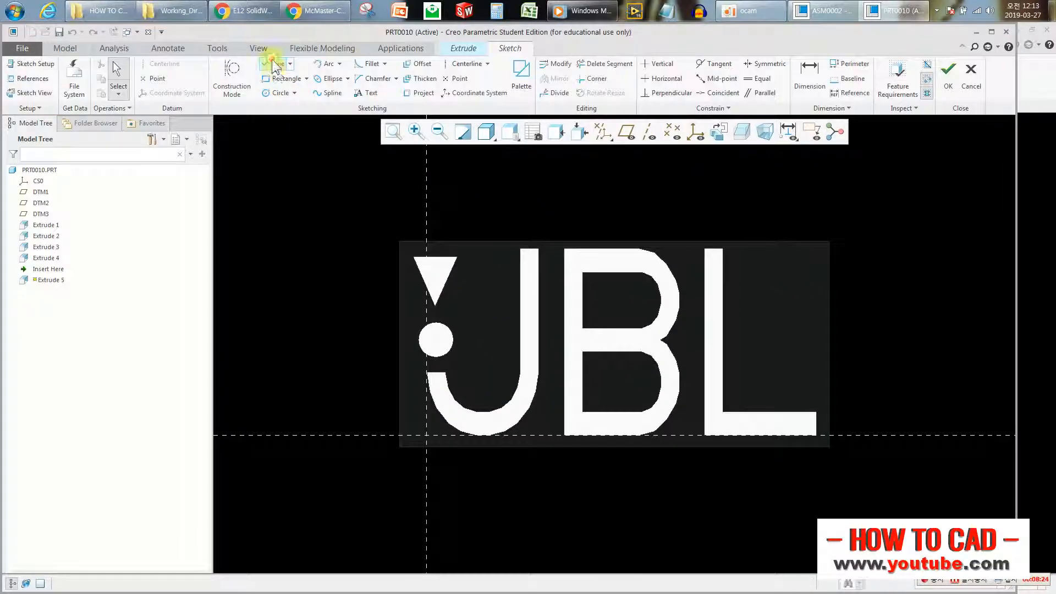
click(274, 63)
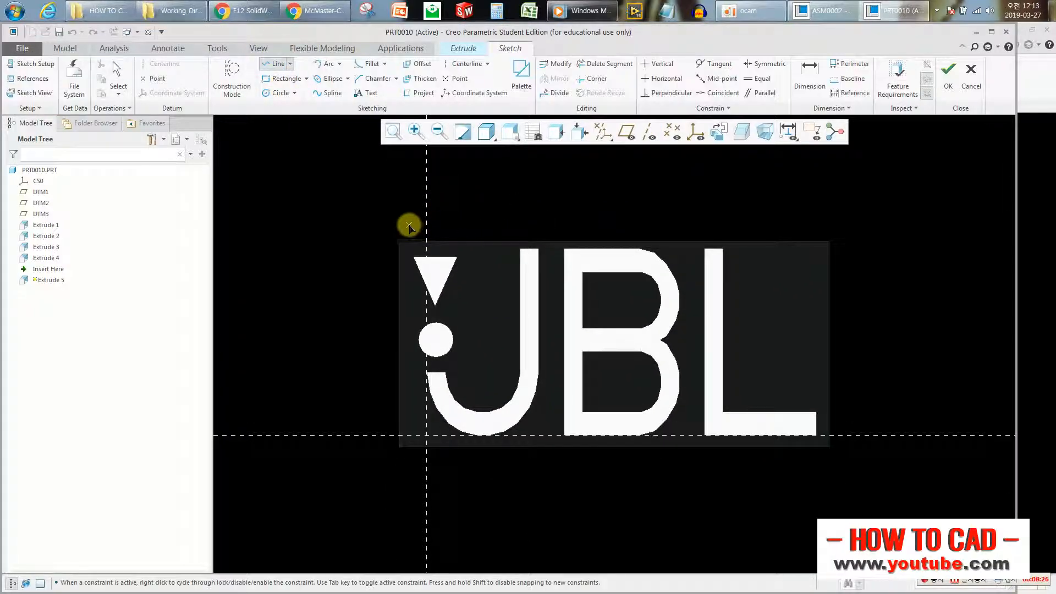
click(454, 202)
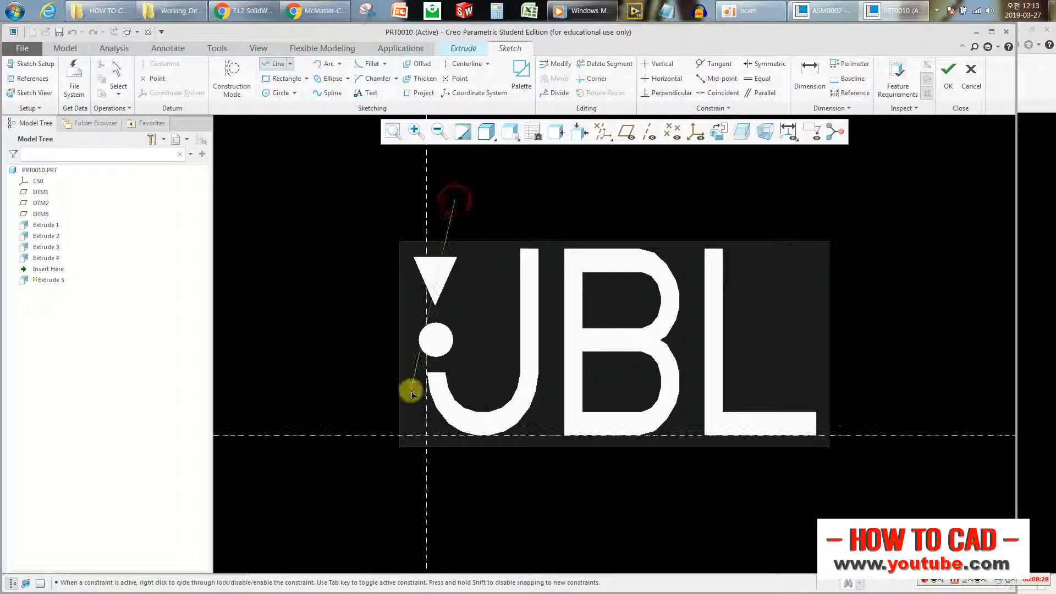
click(358, 469)
click(428, 216)
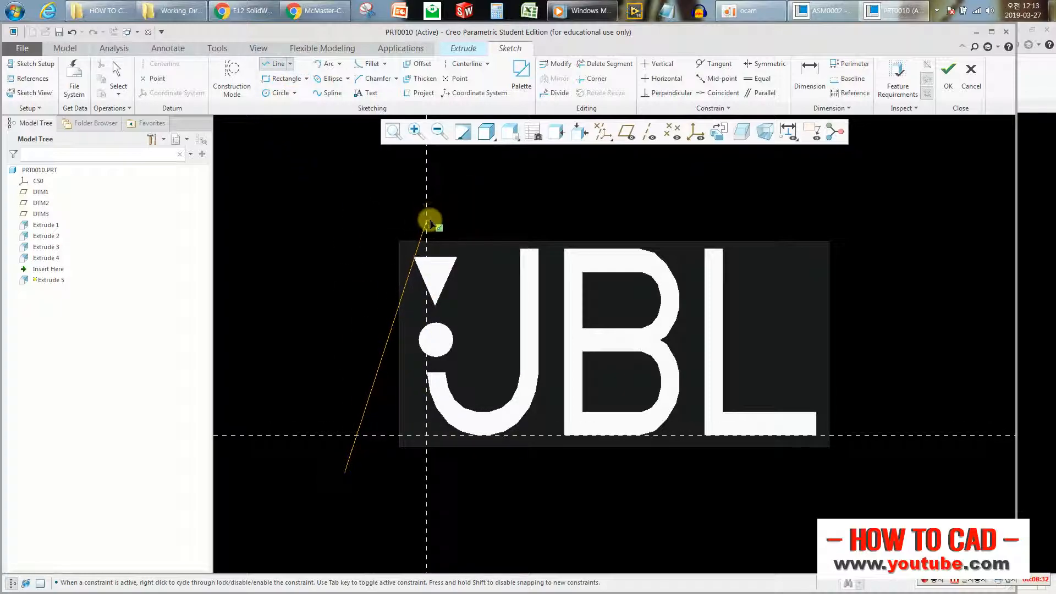
click(948, 77)
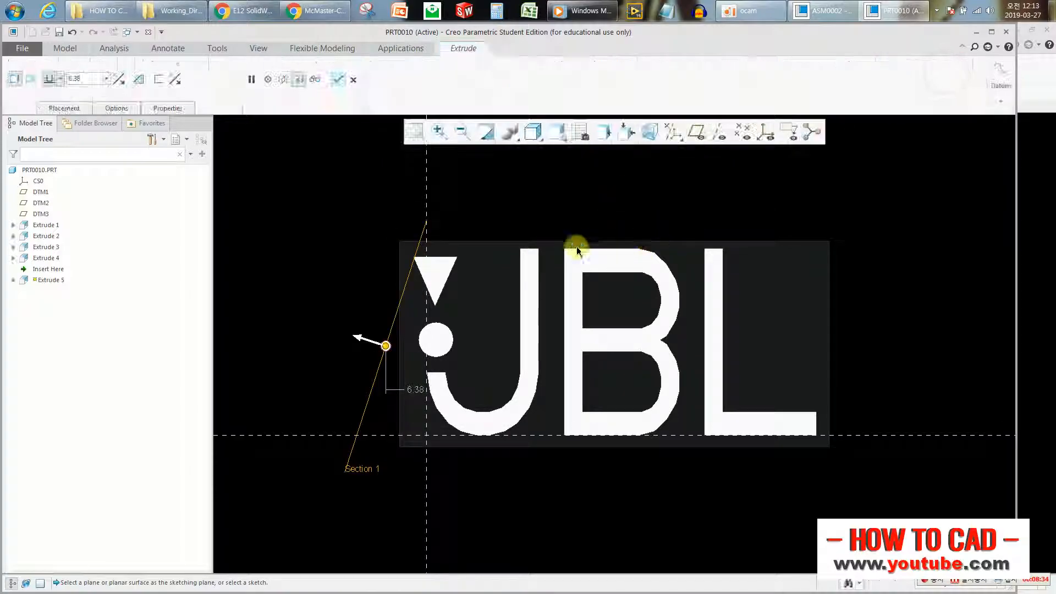
Make the slanted-line extrusion a thin cut that removes material, with a wall thickness of 0.1
click(139, 79)
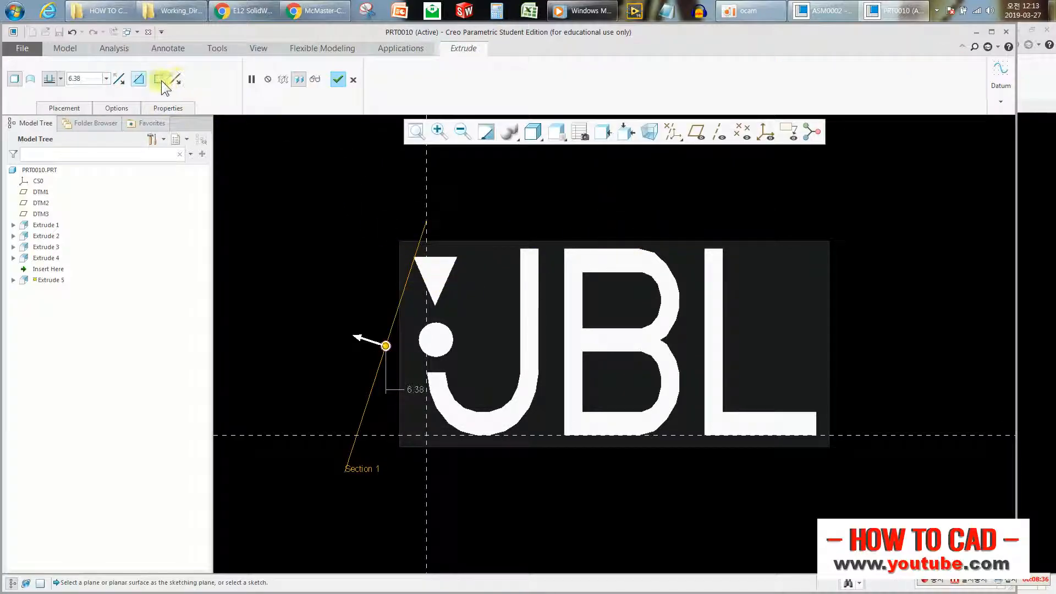
click(159, 79)
text(0.50)
key(Return)
scroll(434, 266, up, 2)
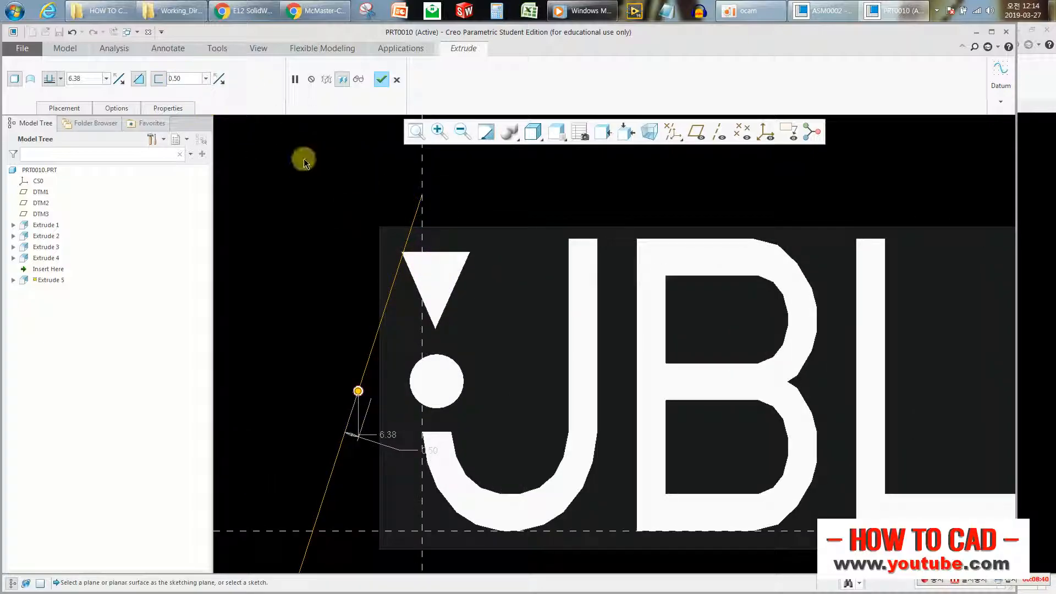
click(220, 78)
text(0.1)
key(Return)
Set the thin cut's depth to 0.1 and complete the shallow slanted groove on the letters' front face
text(5)
key(Return)
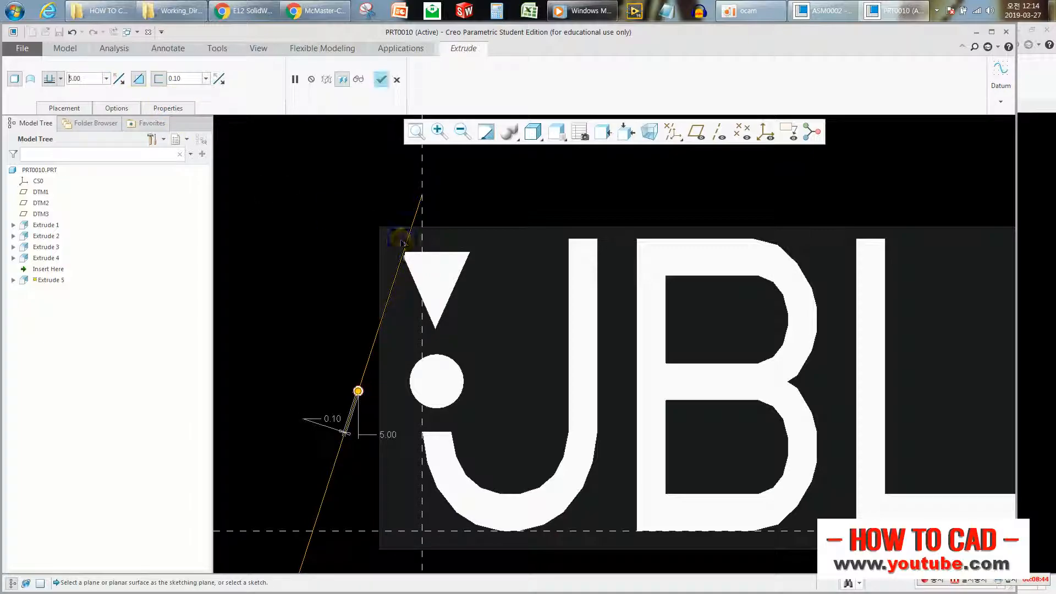
scroll(407, 259, up, 3)
middle_drag(408, 259, 419, 300)
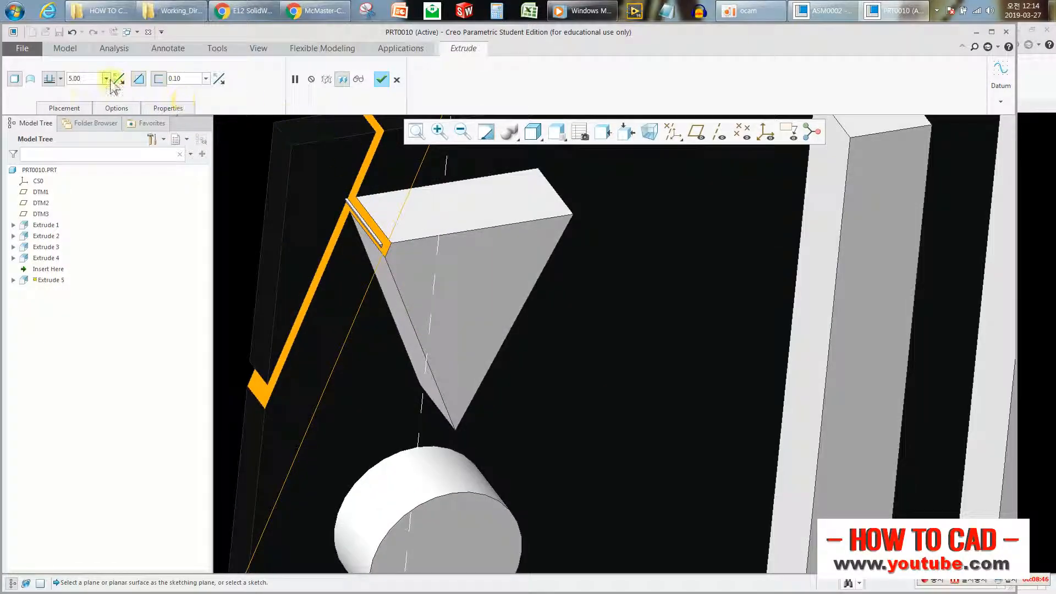
text(0.)
drag(87, 78, 79, 79)
key(Return)
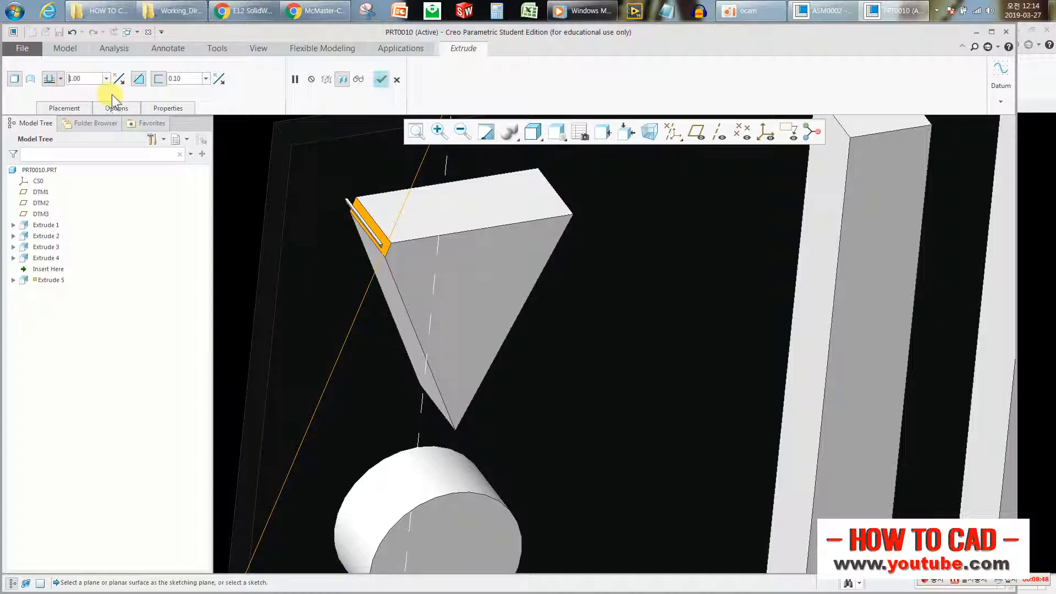
double_click(86, 78)
text(0.5)
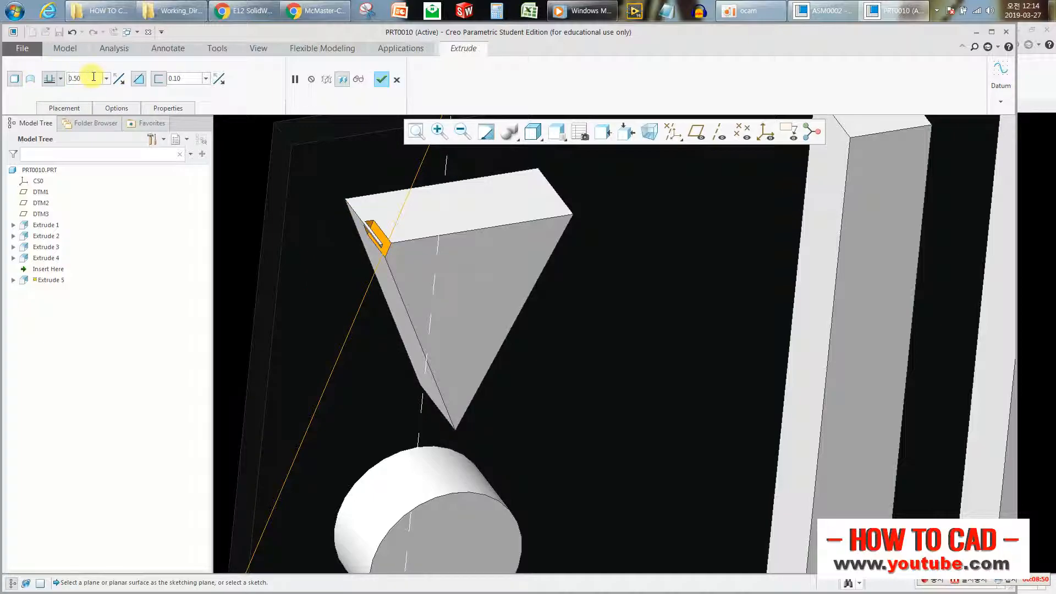
text(0.1)
key(Return)
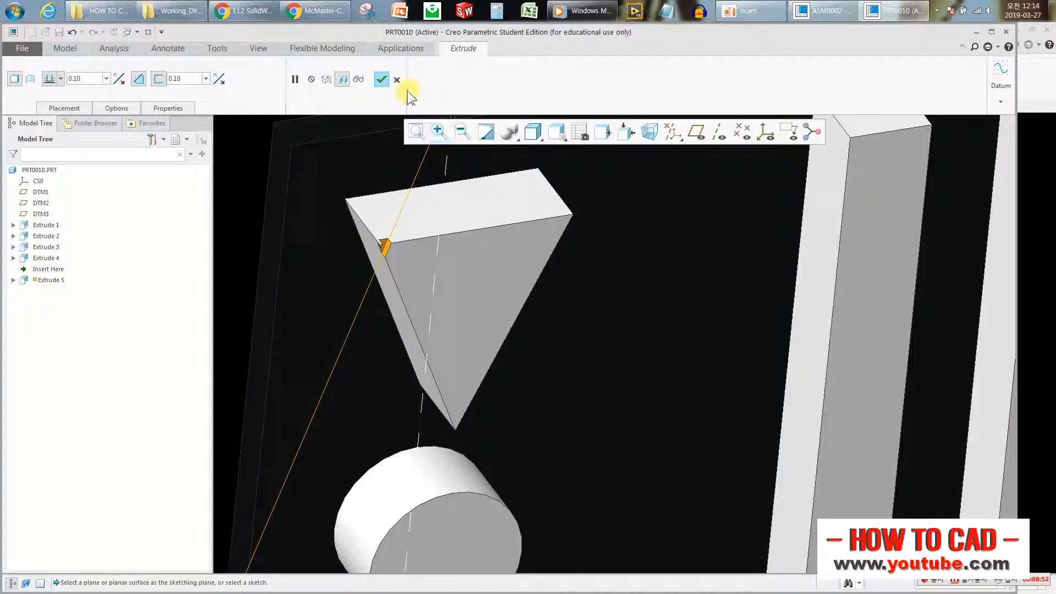
click(379, 79)
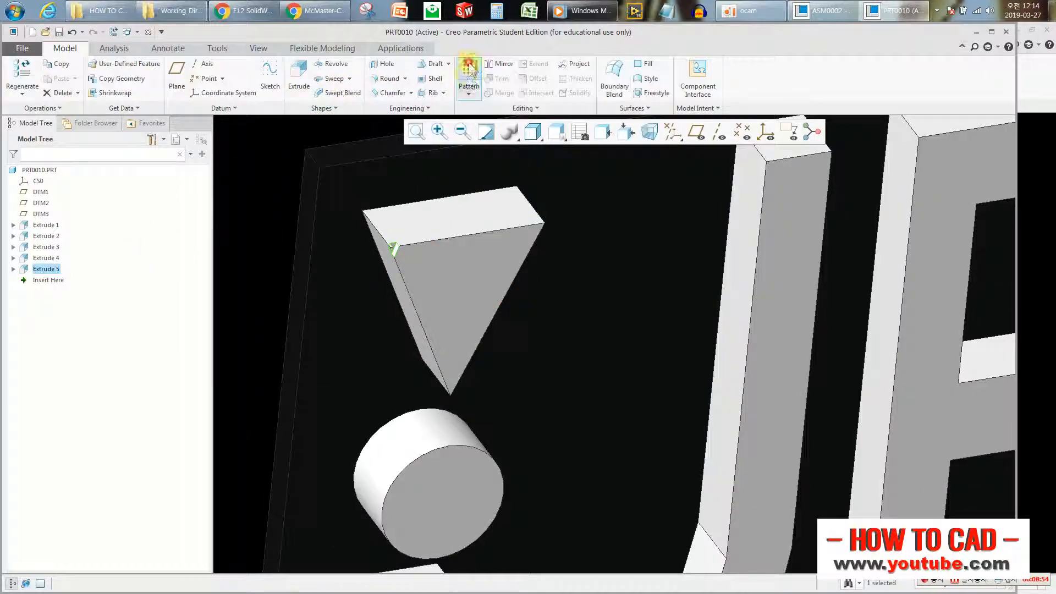
Pattern the groove along the triangle's top edge toward the letter L, with 50 members spaced 0.5 apart
click(469, 68)
click(38, 80)
click(28, 98)
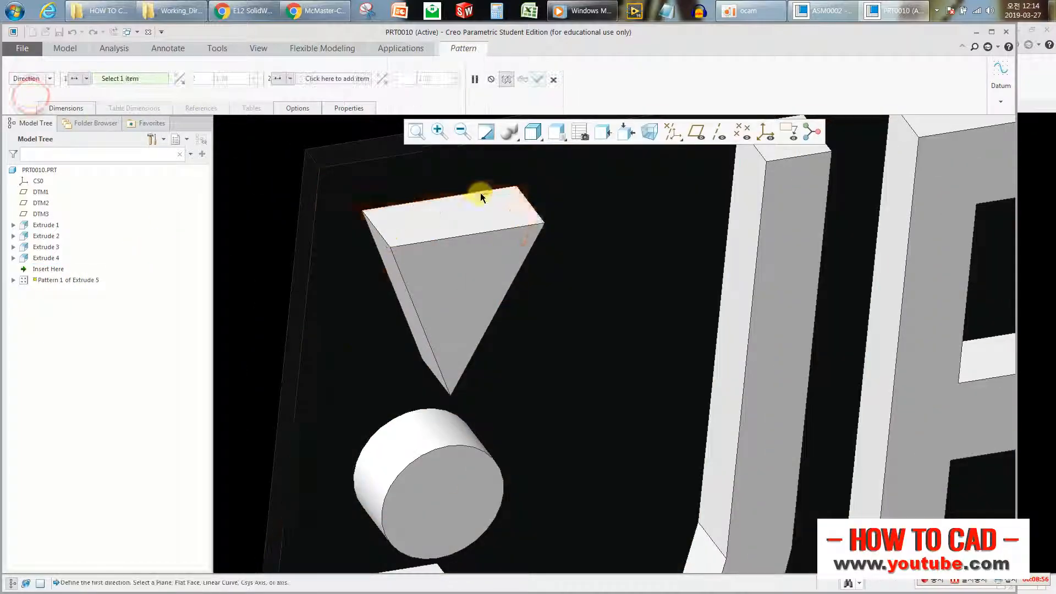
click(471, 235)
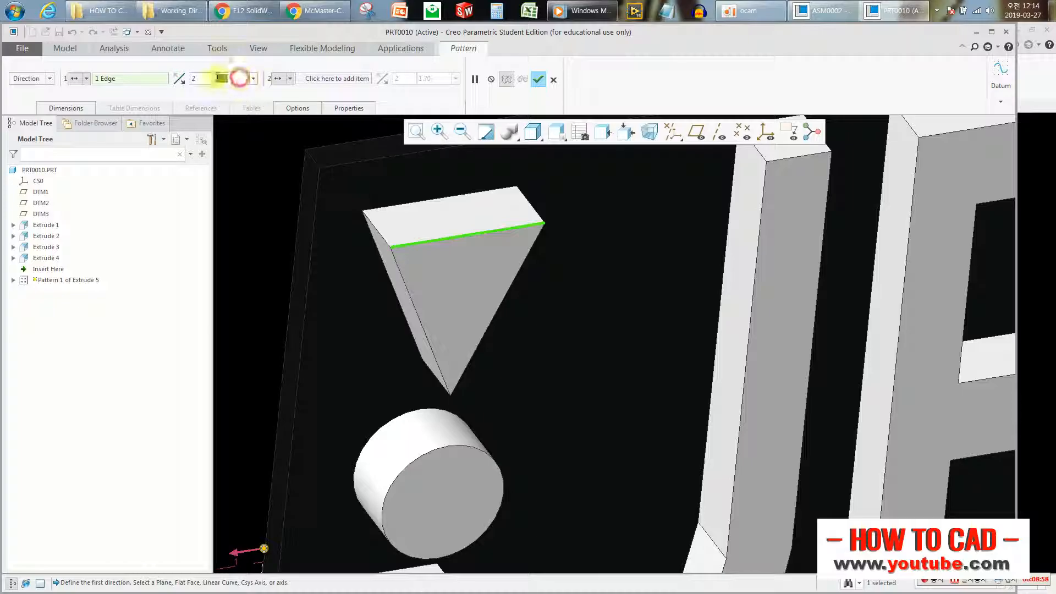
click(177, 79)
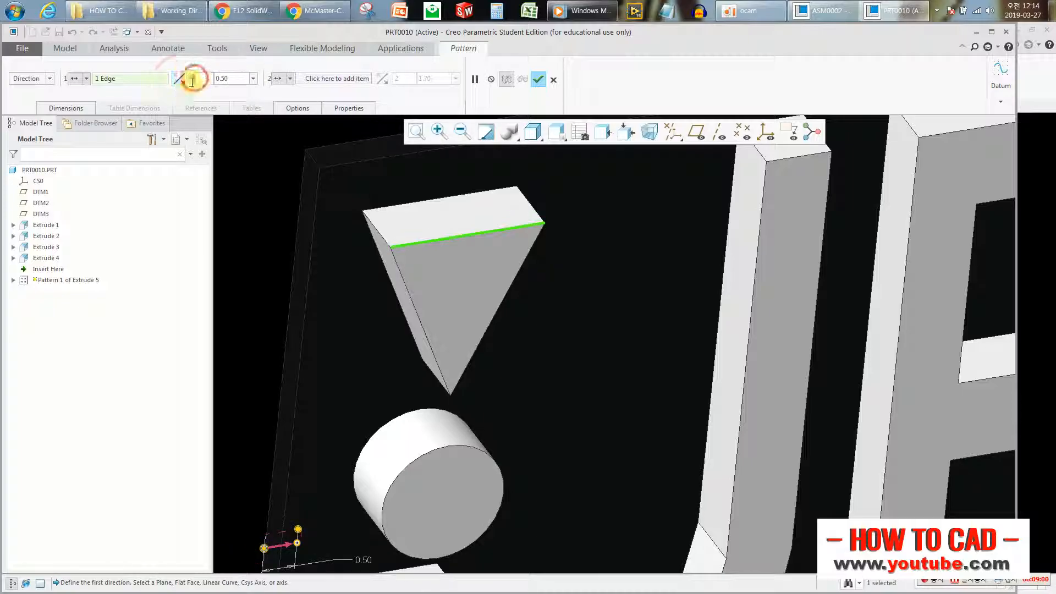
text(50)
key(Return)
scroll(371, 278, up, 4)
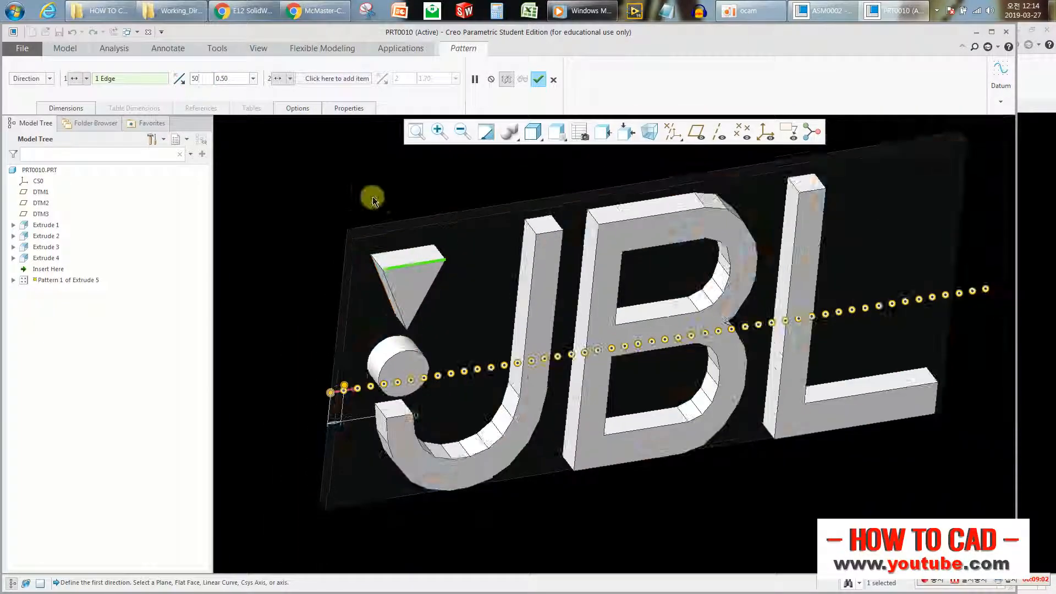
middle_click(368, 188)
middle_drag(603, 243, 578, 244)
click(457, 177)
scroll(643, 285, up, 2)
mouse_move(643, 285)
middle_down()
mouse_move(645, 270)
mouse_move(647, 288)
middle_up()
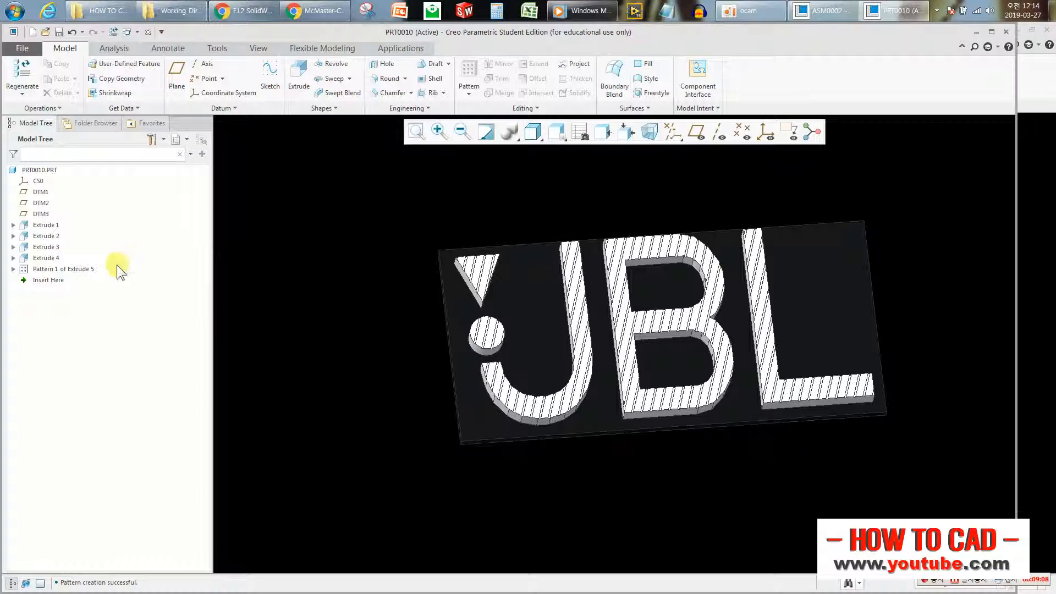
Redefine the groove pattern with 80 members at a spacing of 0.3
click(81, 269)
click(104, 206)
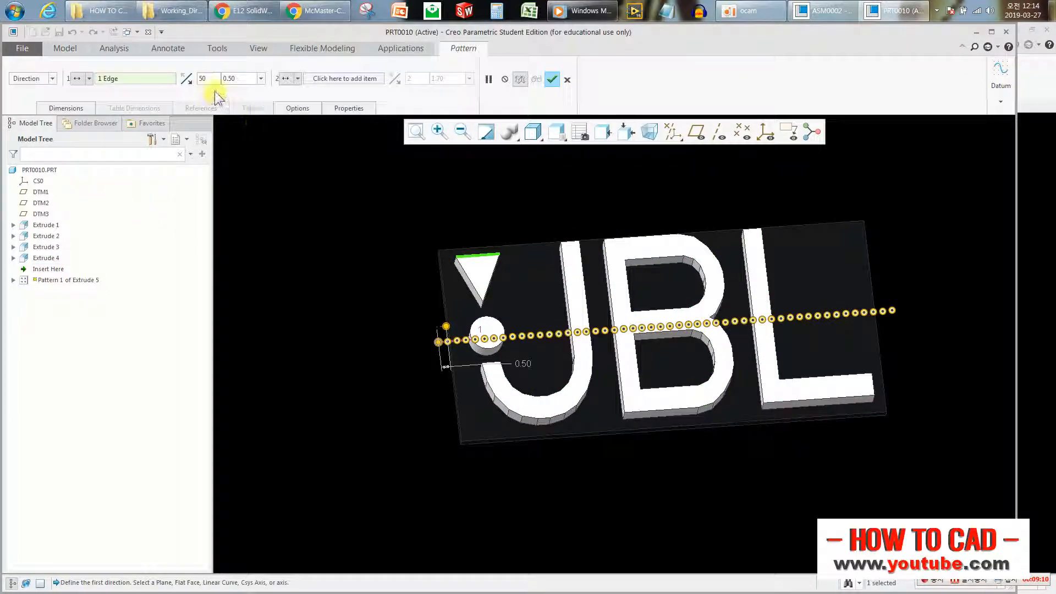
text(0.2)
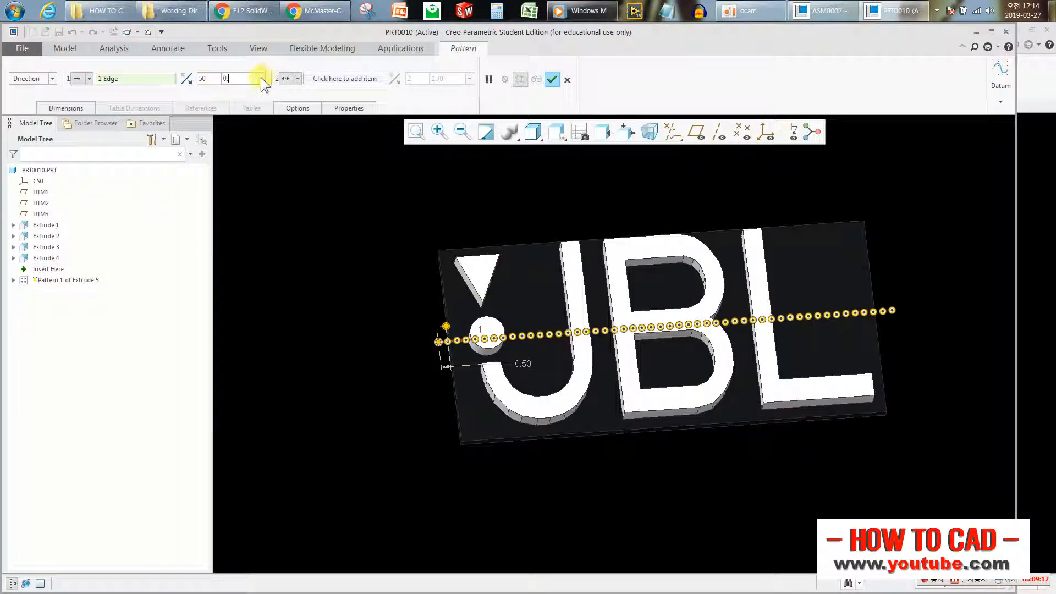
key(Return)
click(204, 78)
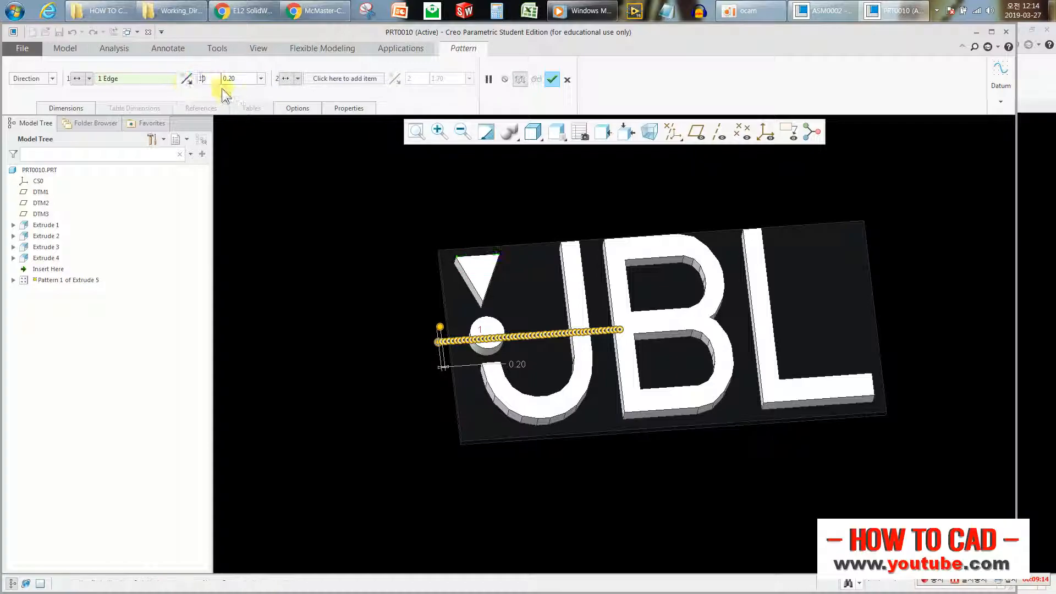
key(Return)
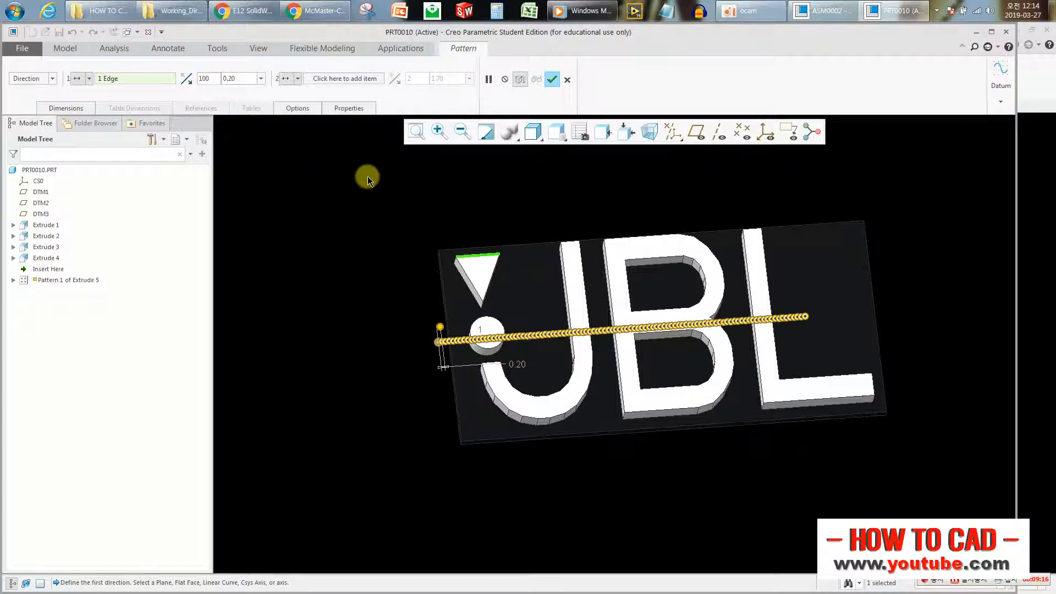
text(0.3)
key(Return)
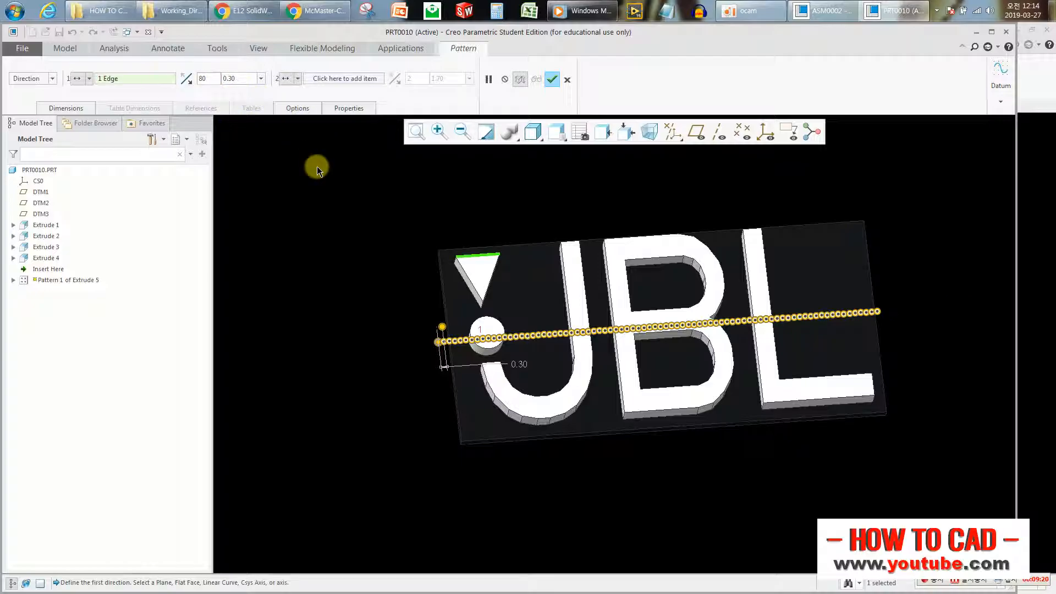
middle_click(317, 166)
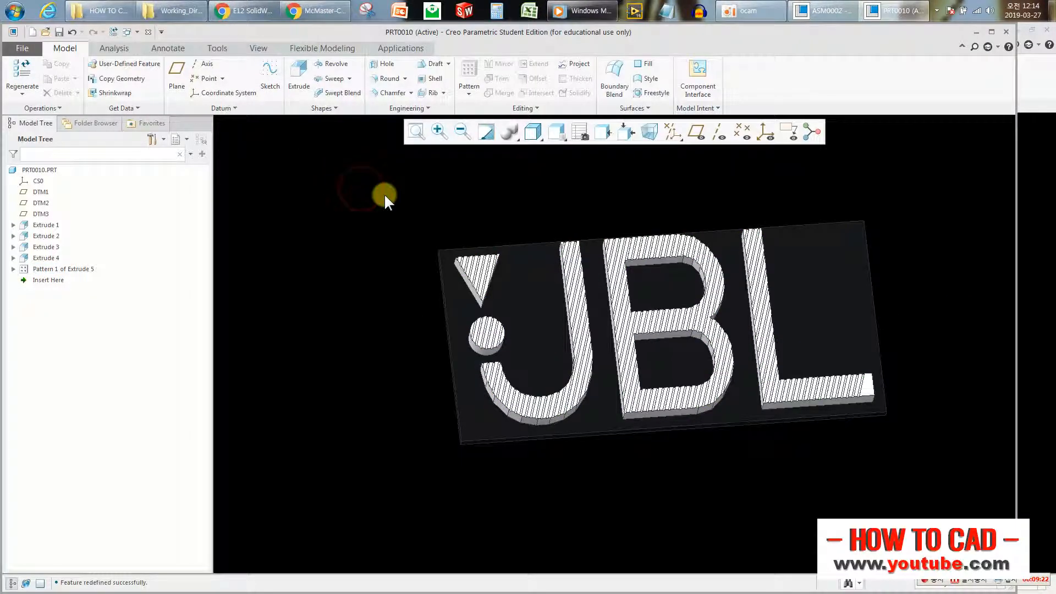
Increase the groove pattern to 90 members to cover the end of the letter L
click(103, 271)
click(94, 201)
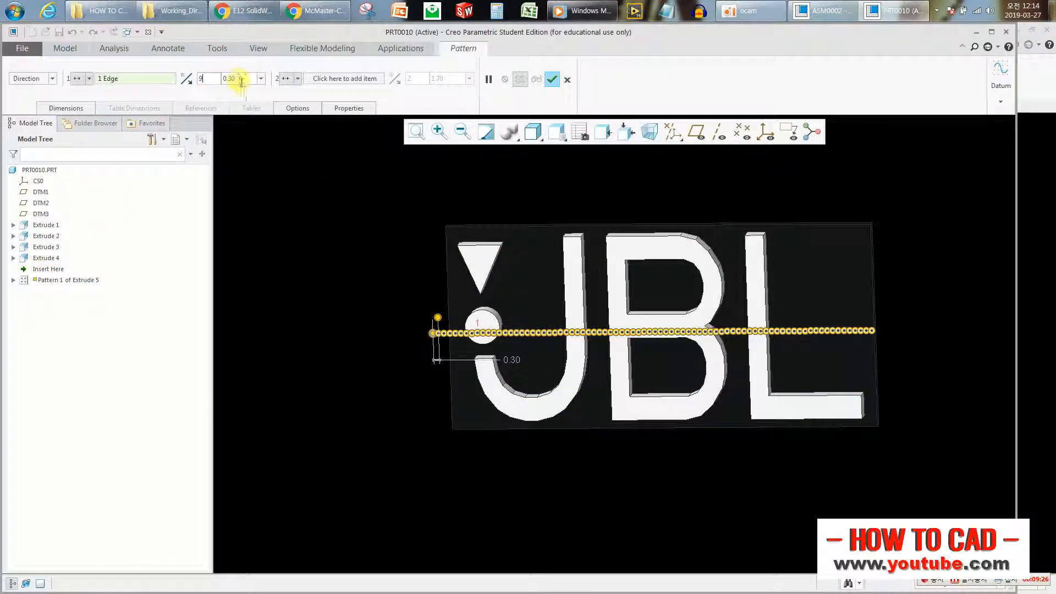
text(90)
click(553, 79)
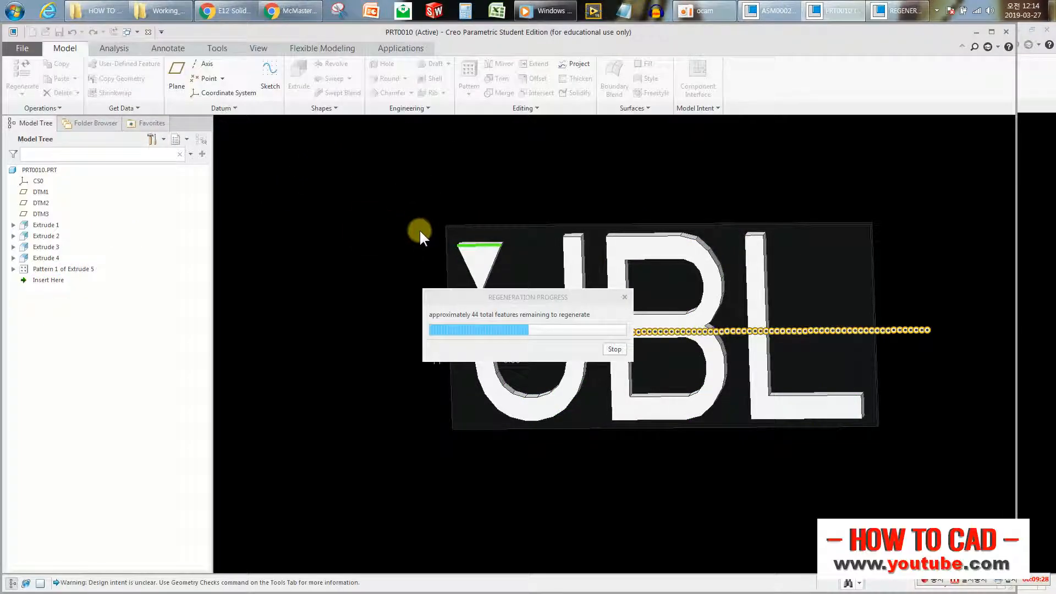
Save the logo part PRT0010 in Working_Directory and close it to return to the assembly
key(ctrl+s)
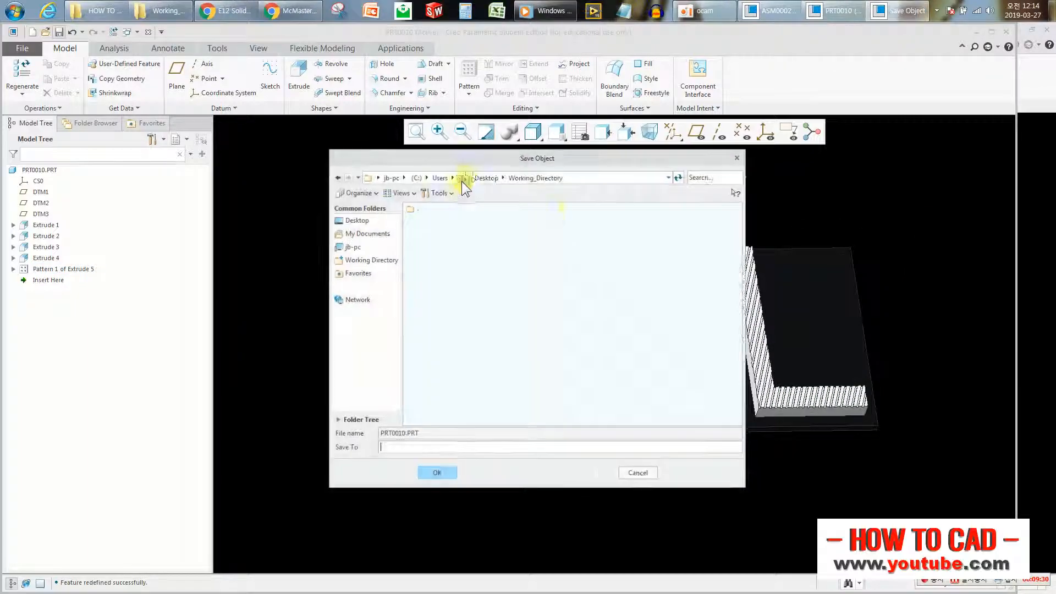
click(445, 473)
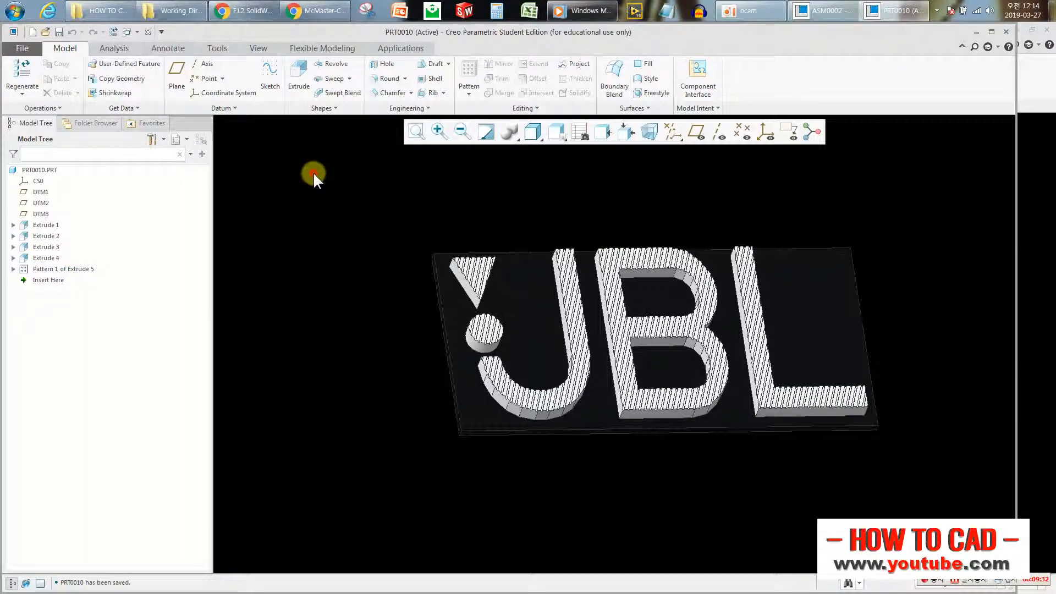
click(148, 31)
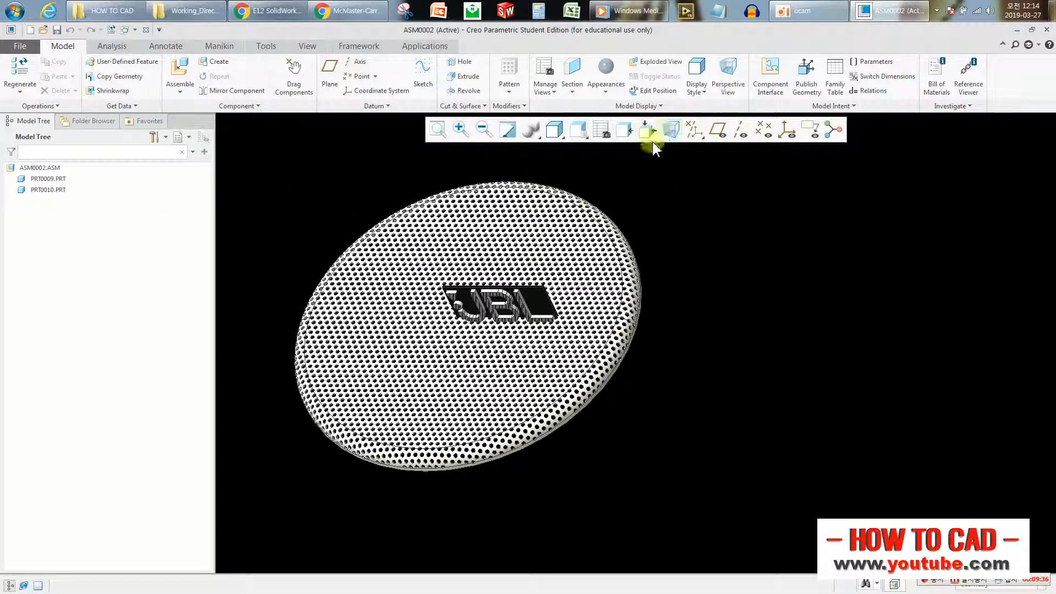
Edit the definition of PRT0010 in the assembly and delete its Default placement constraint
click(49, 189)
click(86, 132)
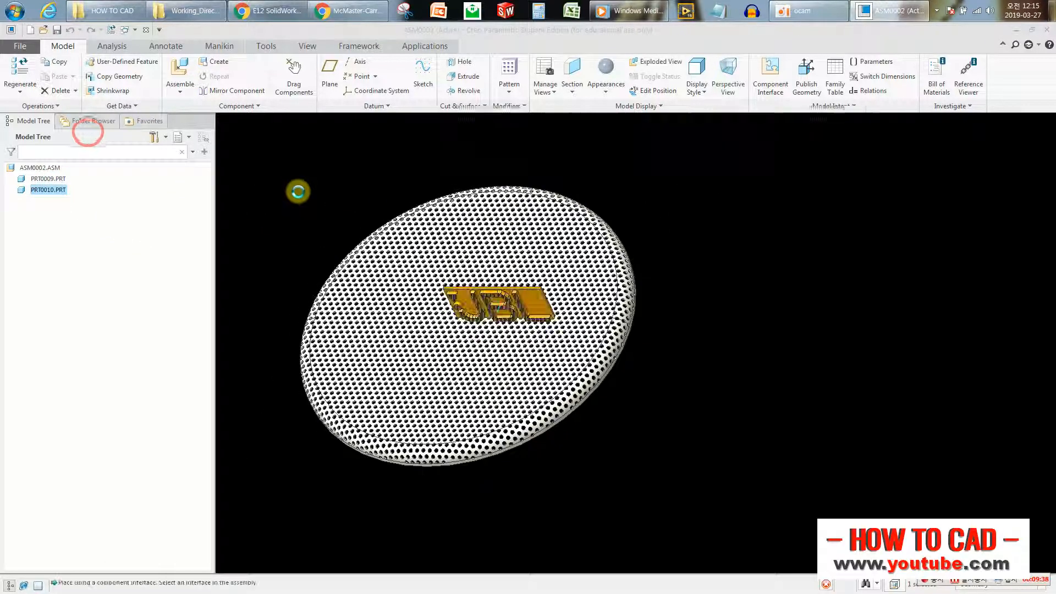
click(61, 106)
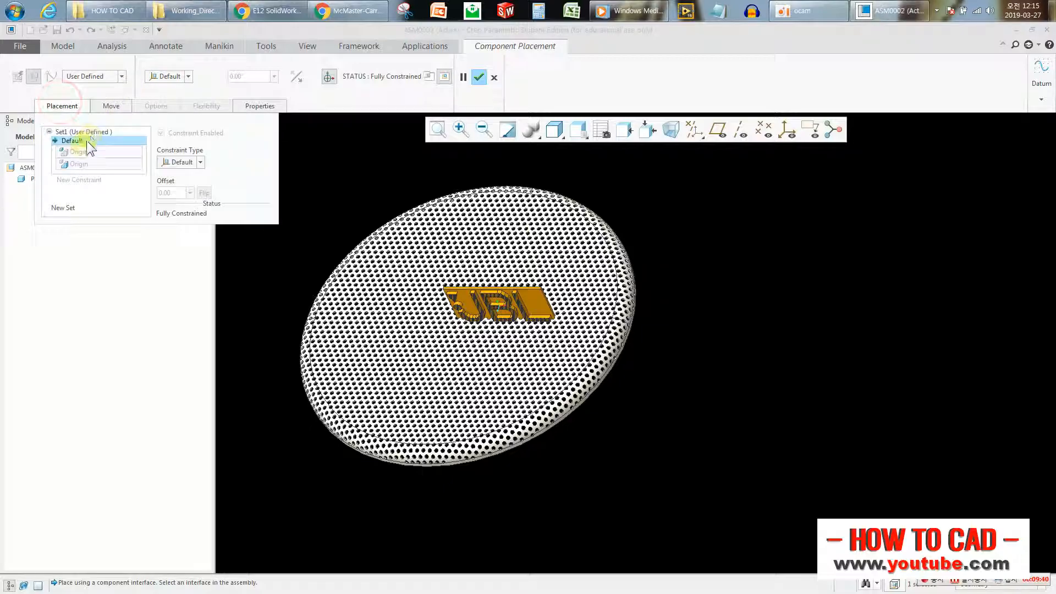
click(104, 147)
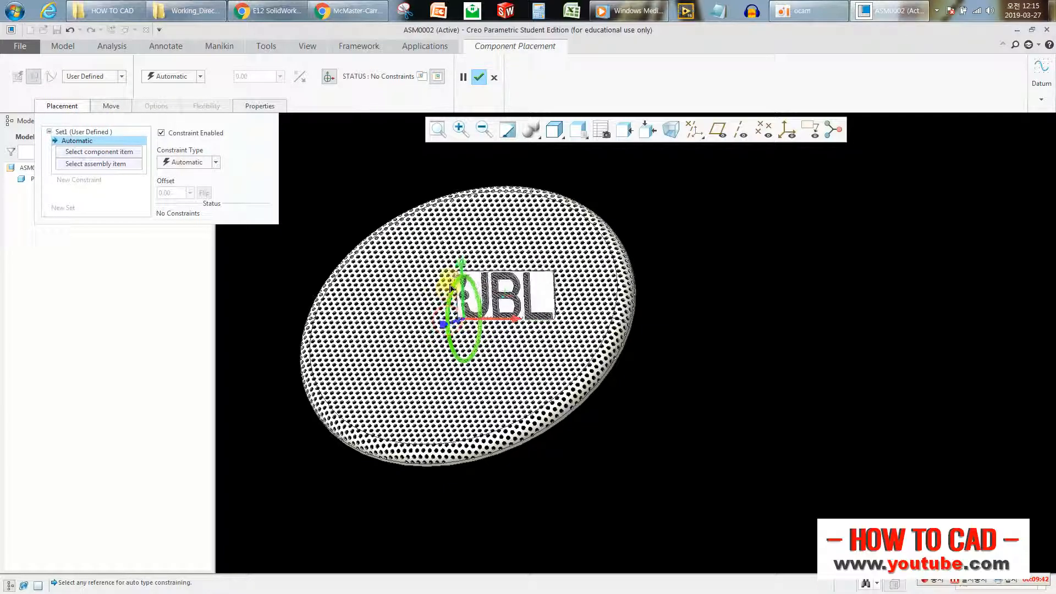
Move the logo plate to the lower-right area of the grille's front face and accept the placement
drag(459, 265, 511, 410)
scroll(516, 408, down, 4)
middle_drag(519, 406, 489, 337)
click(534, 419)
mouse_move(578, 384)
middle_down()
mouse_move(589, 347)
mouse_move(643, 356)
mouse_move(668, 342)
mouse_move(637, 345)
middle_up()
scroll(674, 381, up, 3)
click(618, 315)
drag(505, 337, 502, 316)
middle_click(792, 280)
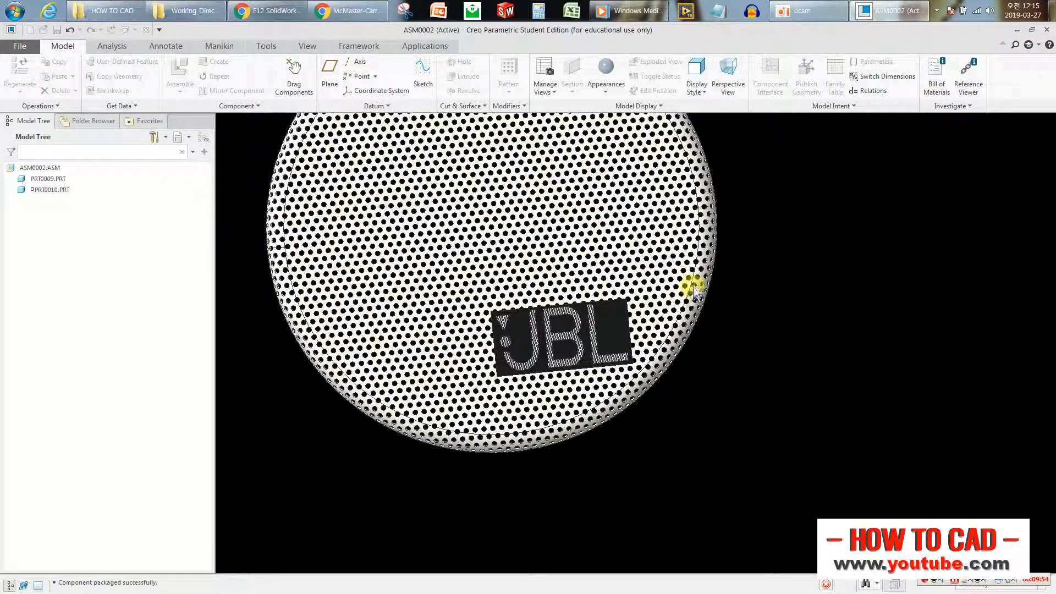
Measure the diameter of the grille's outer rim edge
scroll(681, 274, down, 3)
middle_drag(625, 271, 413, 213)
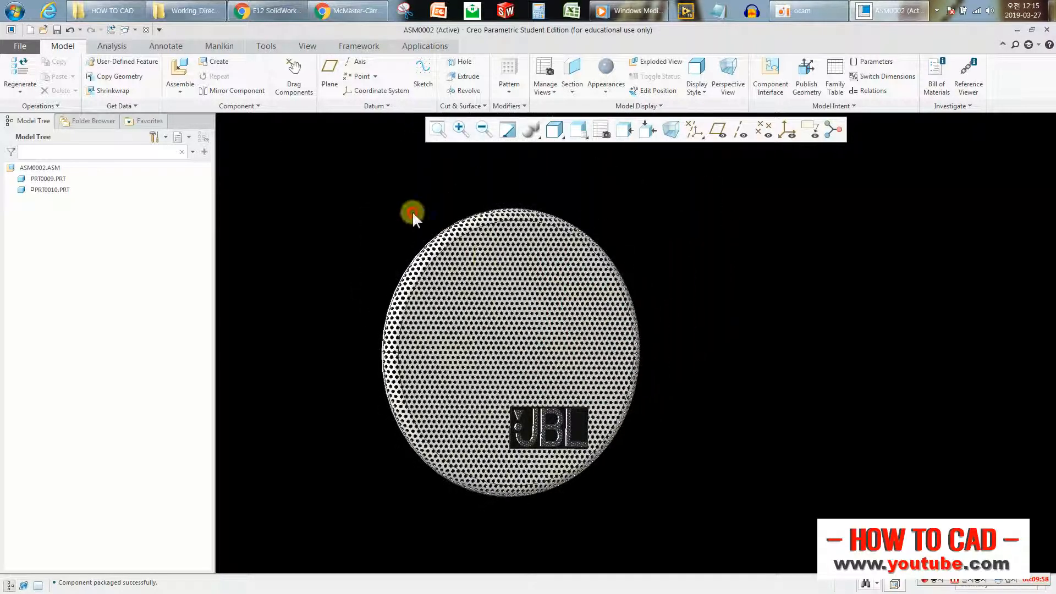
click(113, 47)
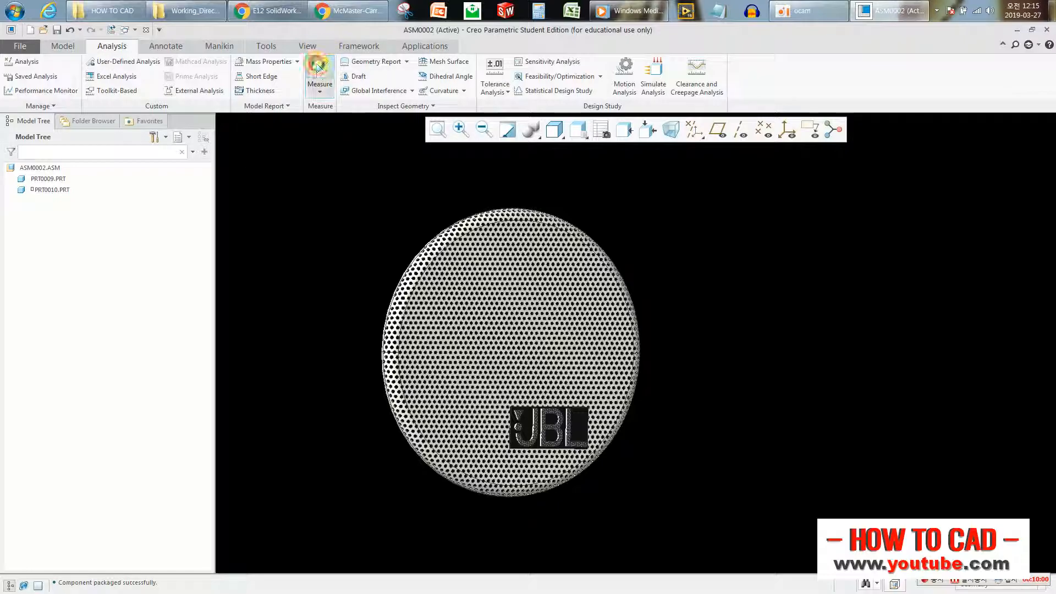
click(318, 68)
scroll(496, 204, up, 5)
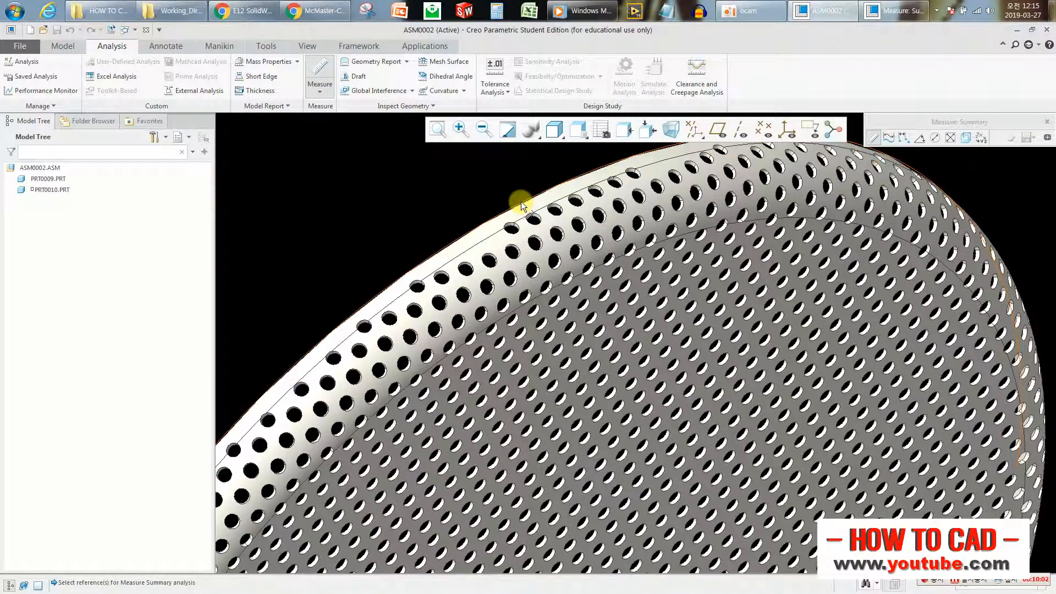
click(521, 204)
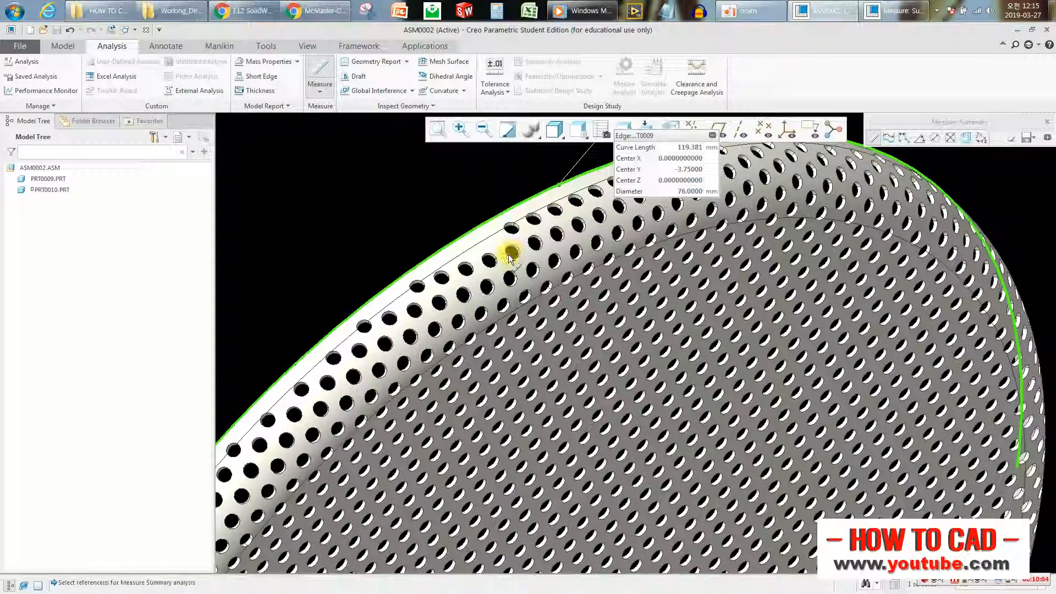
scroll(511, 259, down, 5)
middle_click(440, 229)
scroll(552, 309, down, 2)
middle_drag(583, 337, 530, 289)
Save the assembly ASM0002 in Working_Directory and create a new solid part component in it
click(60, 46)
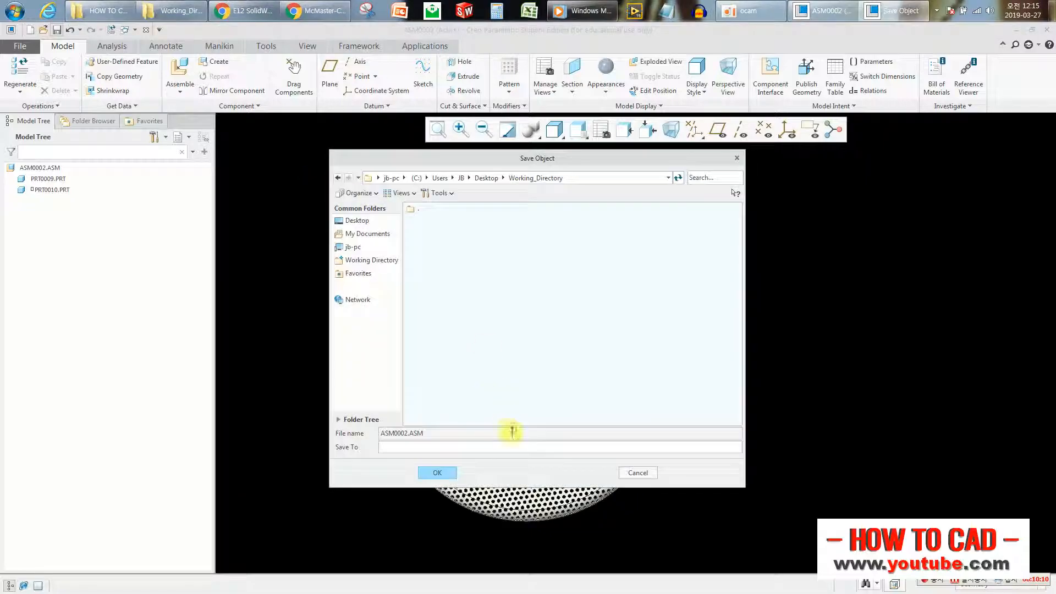
click(438, 473)
click(216, 61)
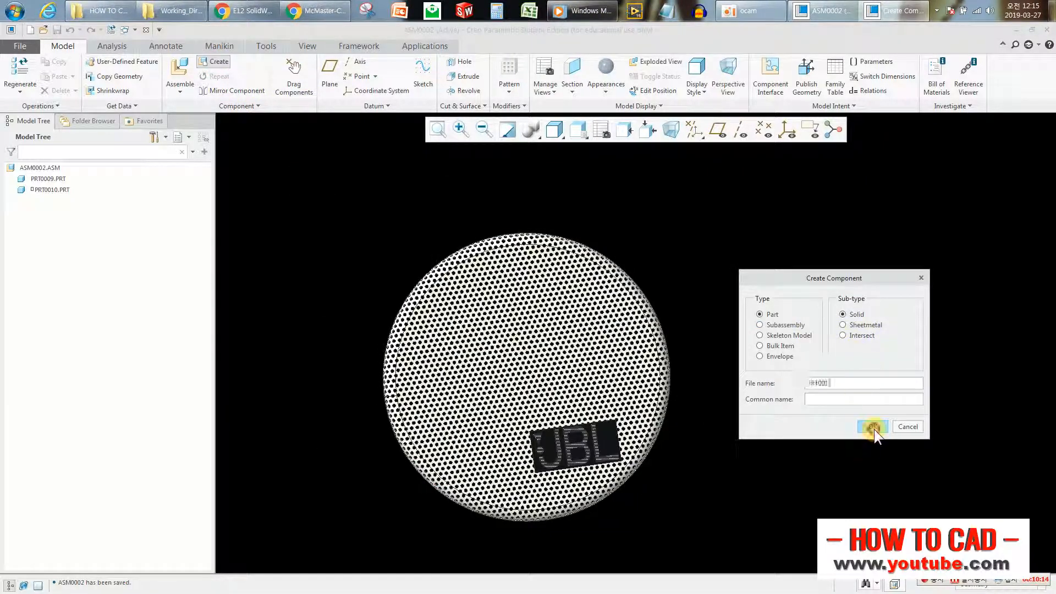
click(873, 427)
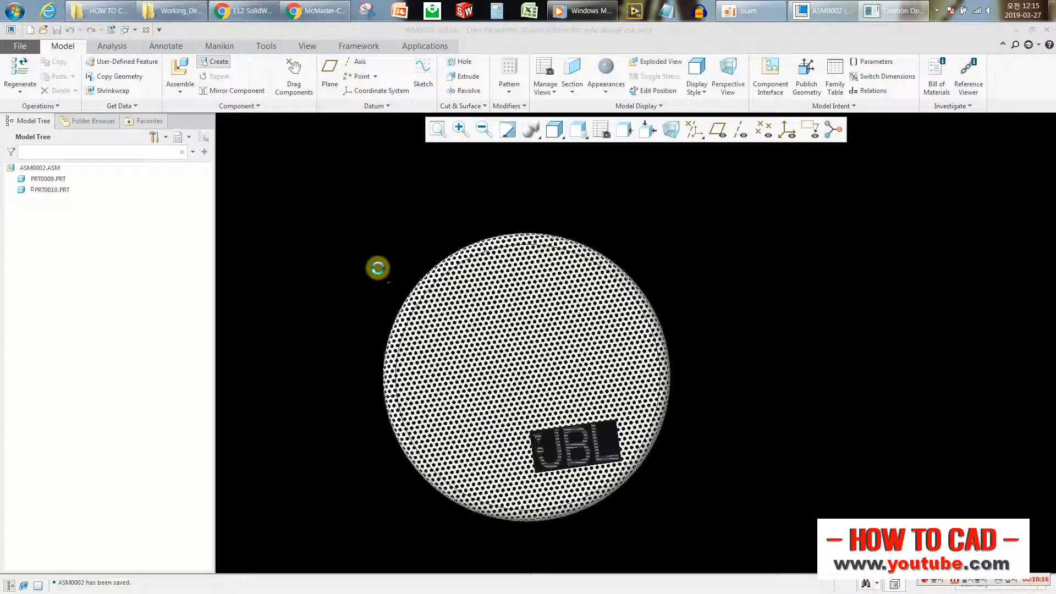
click(1000, 505)
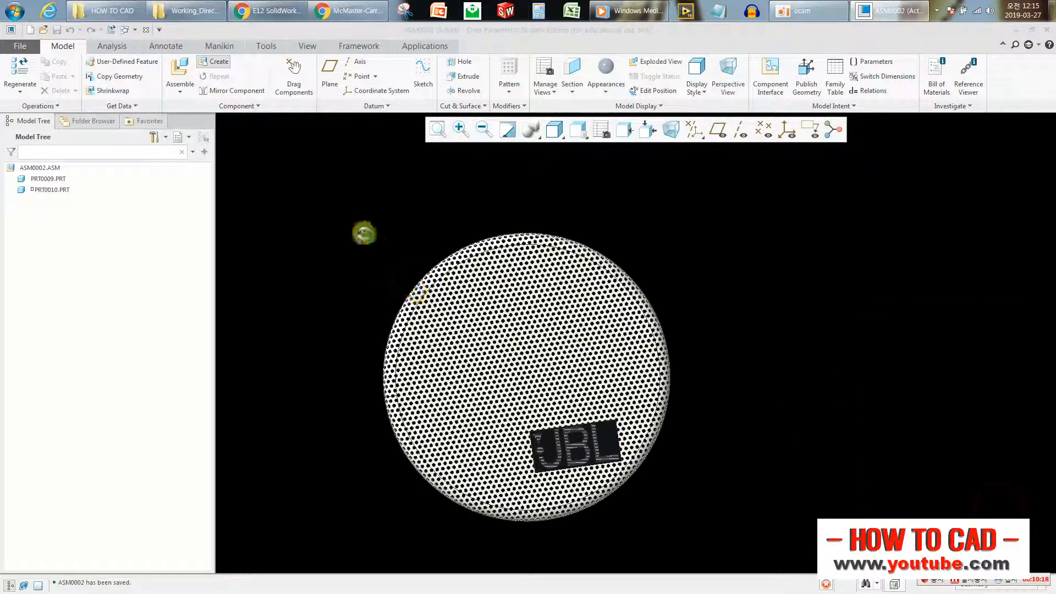
Open the new part PRT0011 in its own window and add a coordinate system and default datum planes
click(49, 190)
click(65, 160)
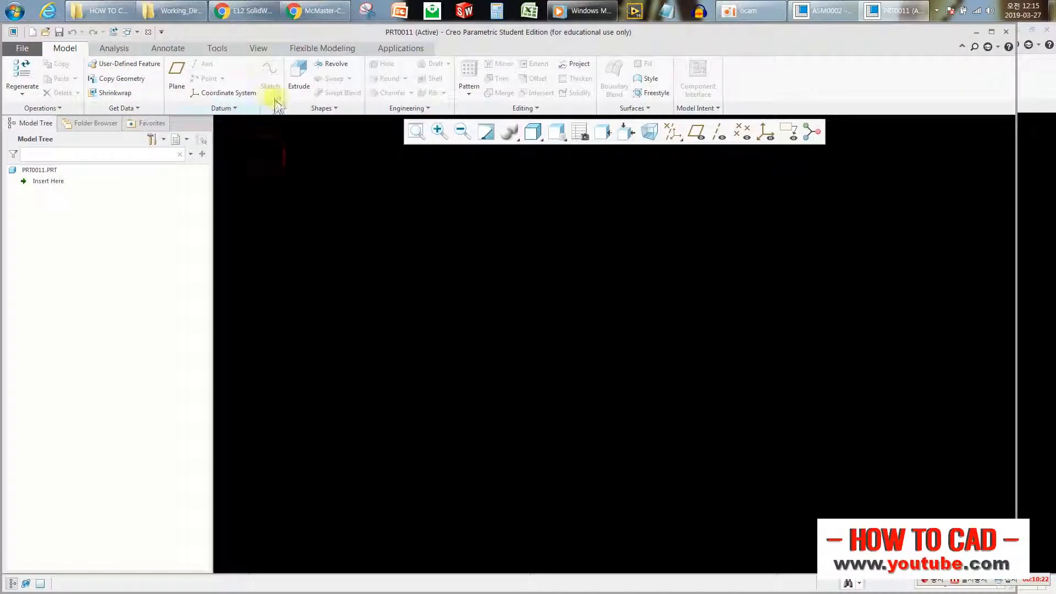
click(211, 95)
click(176, 77)
Start an Extrude on plane DTM2 and sketch a circle centered on the origin with a 76 mm diameter
click(299, 72)
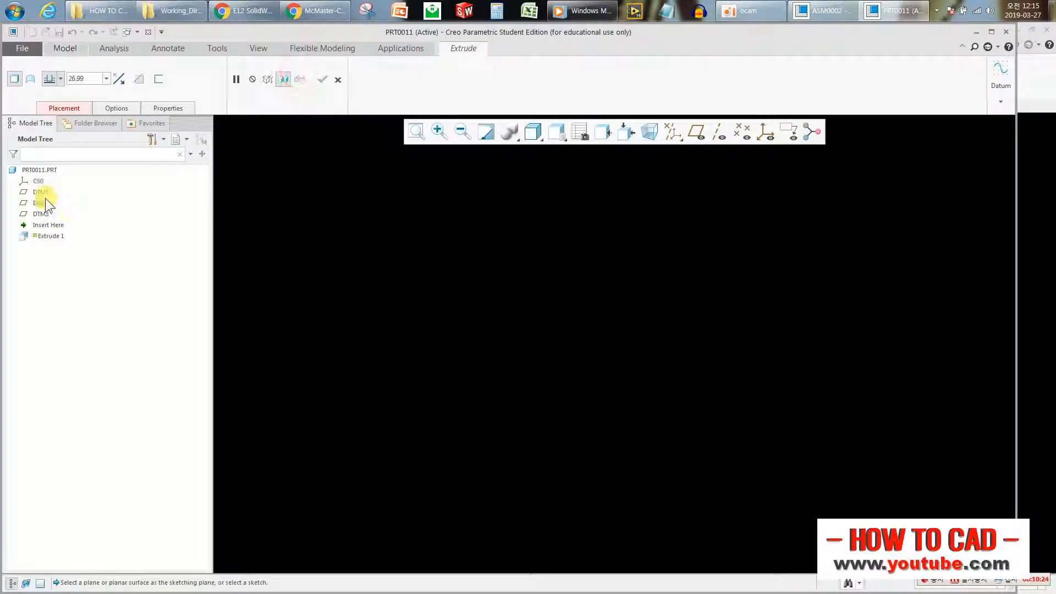
click(40, 202)
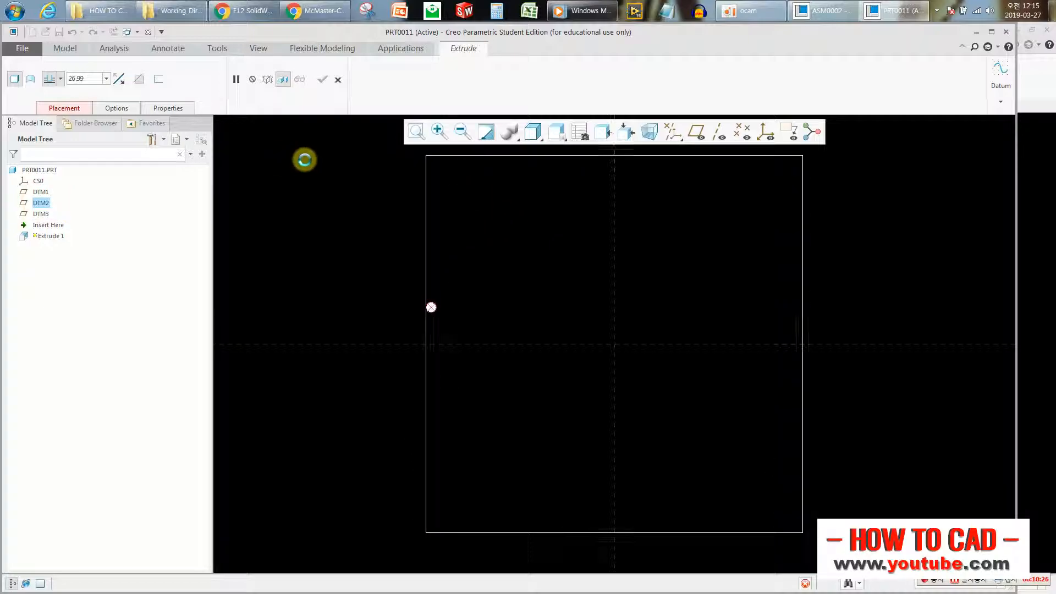
click(285, 95)
click(615, 344)
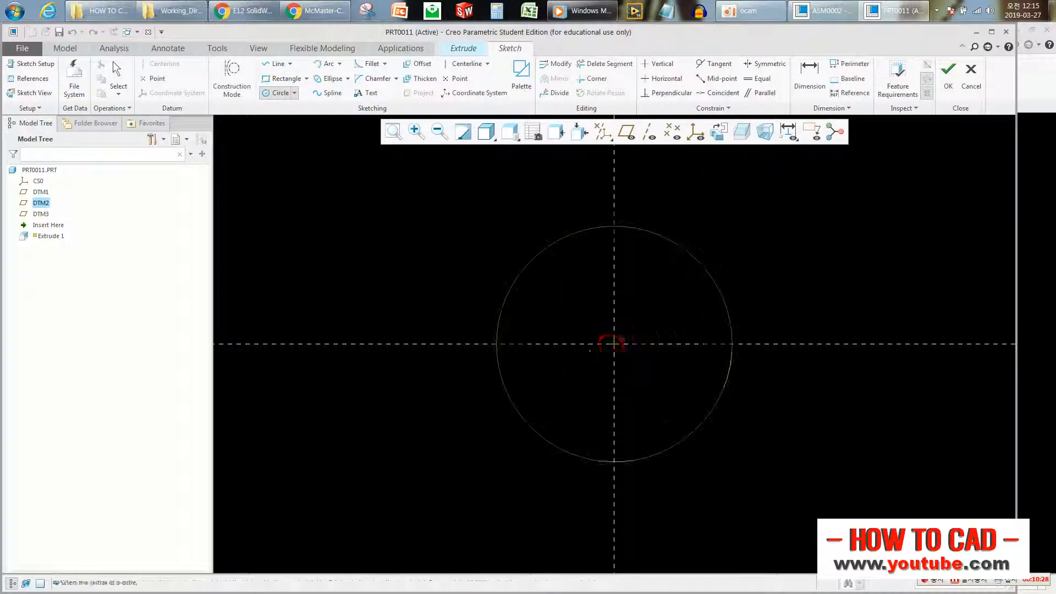
click(615, 225)
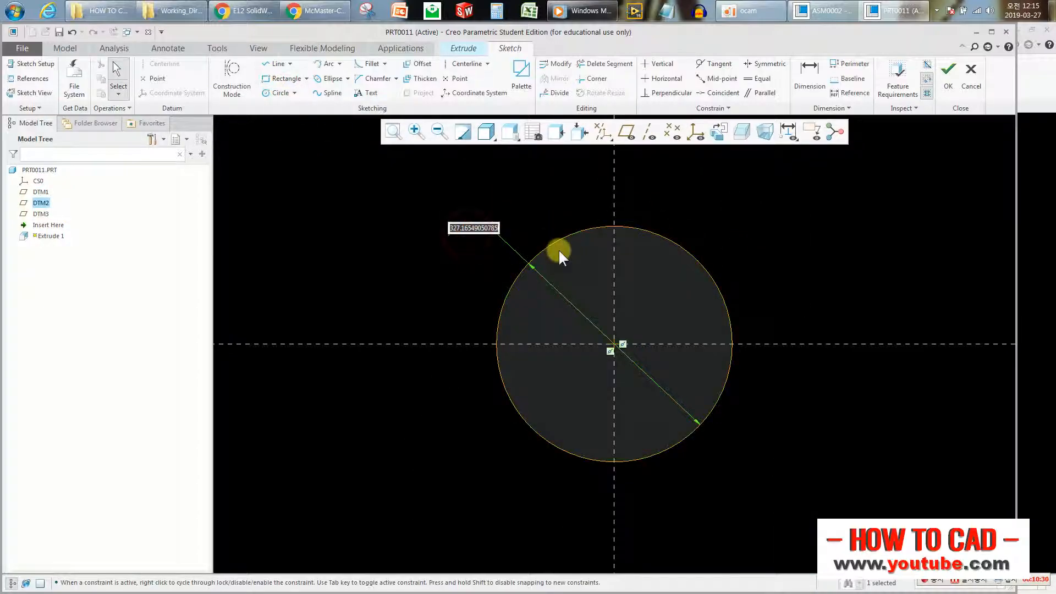
text(76)
key(Return)
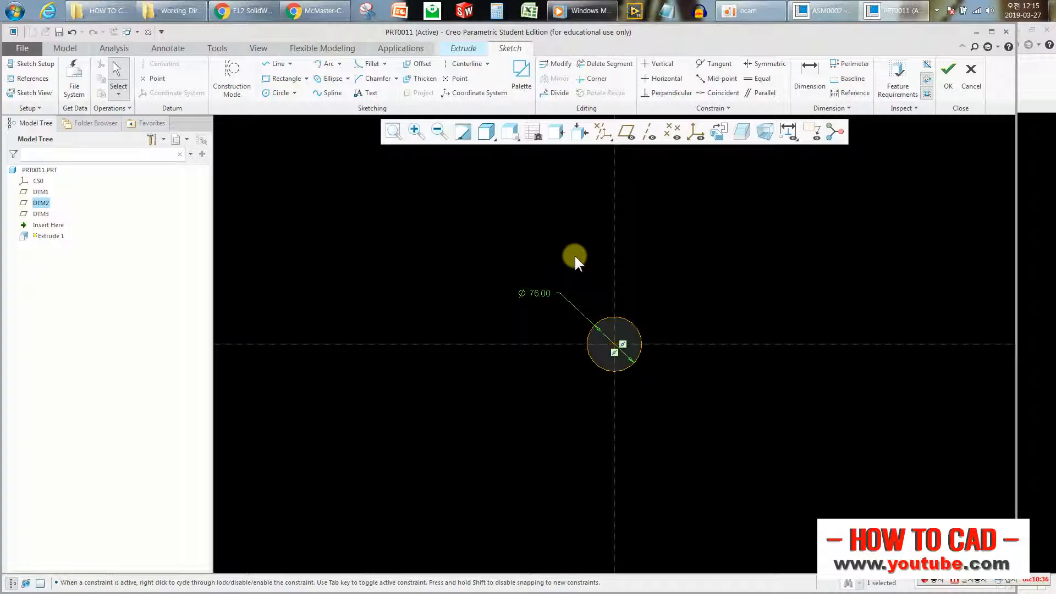
Set the circle's diameter to 100 mm and extrude it 25 mm into a solid disc
double_click(539, 293)
text(80)
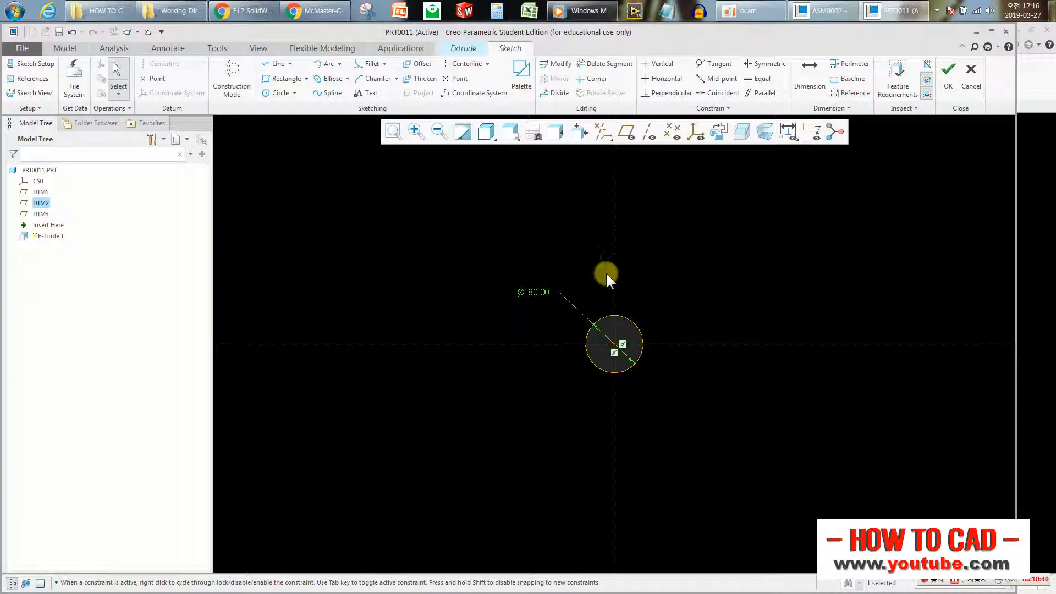
key(Return)
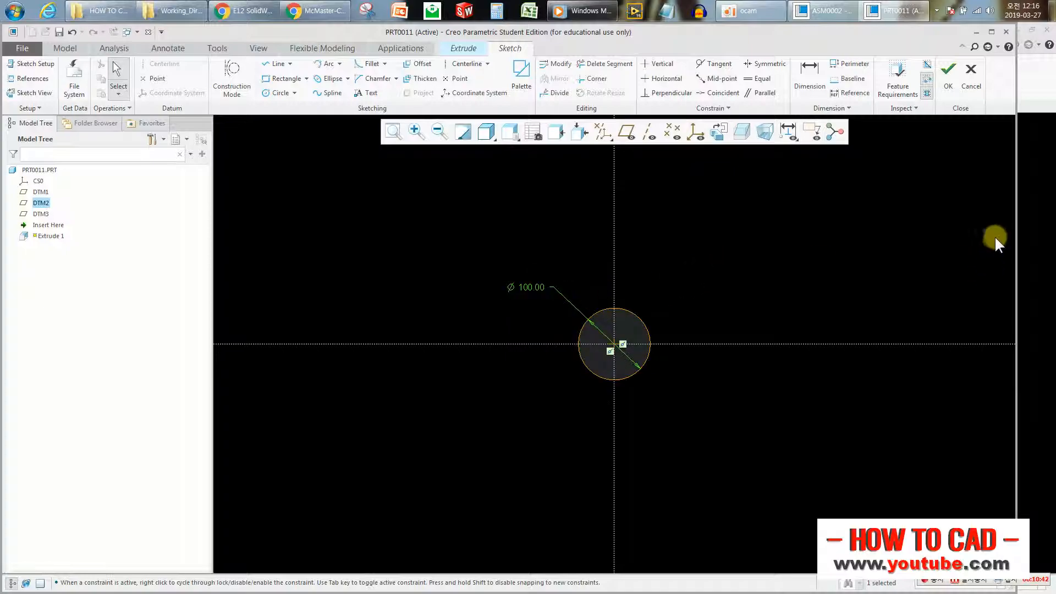
click(944, 78)
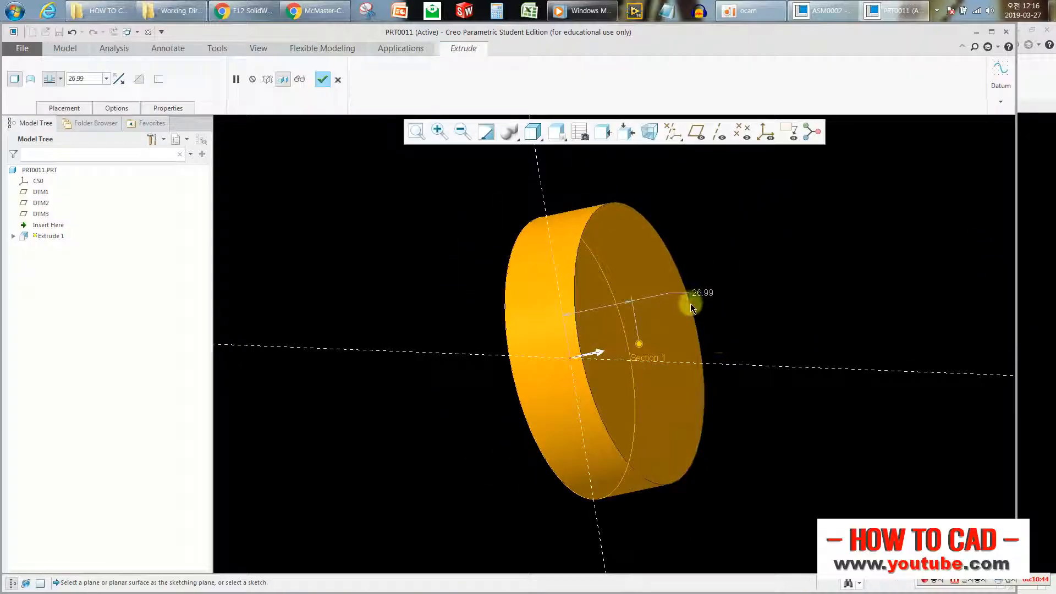
middle_click(734, 246)
middle_drag(823, 271, 660, 358)
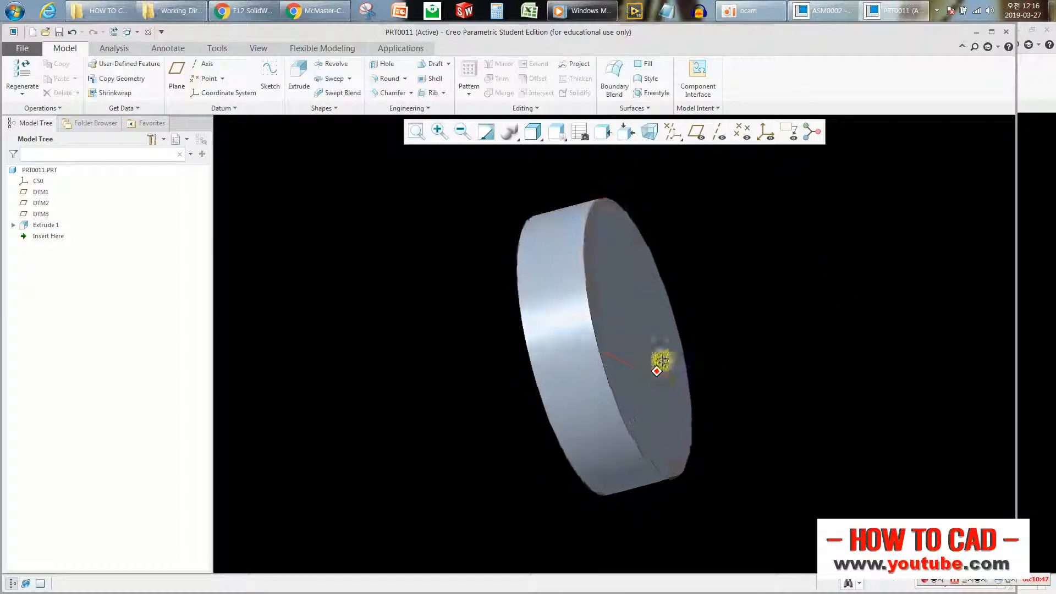
Chamfer one circular edge of the disc with a D1 x D2 chamfer of about 7.1 by 11.7 mm
click(385, 93)
click(633, 216)
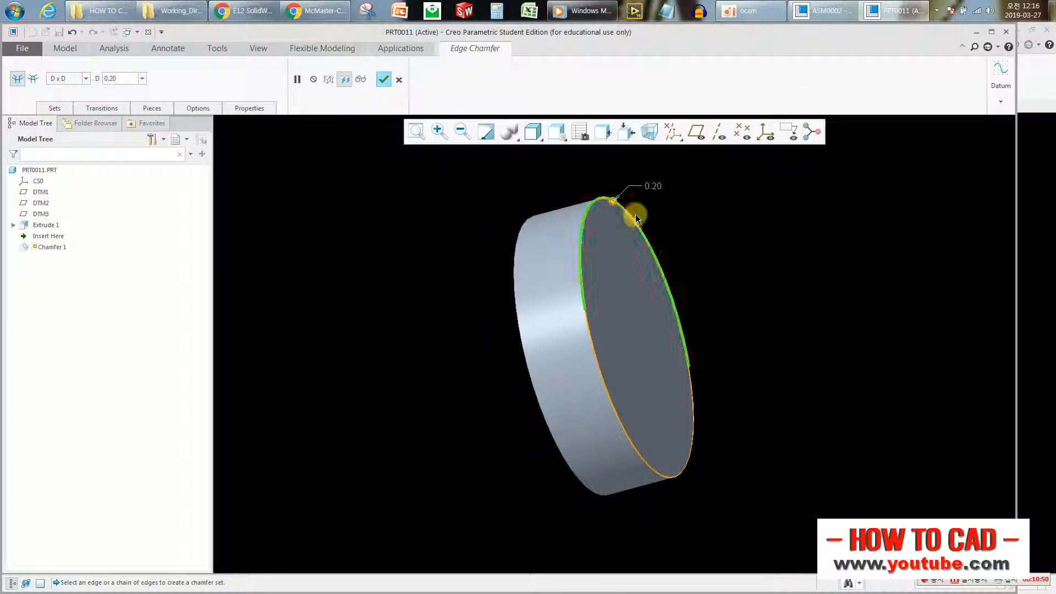
click(86, 78)
click(71, 99)
scroll(612, 201, down, 2)
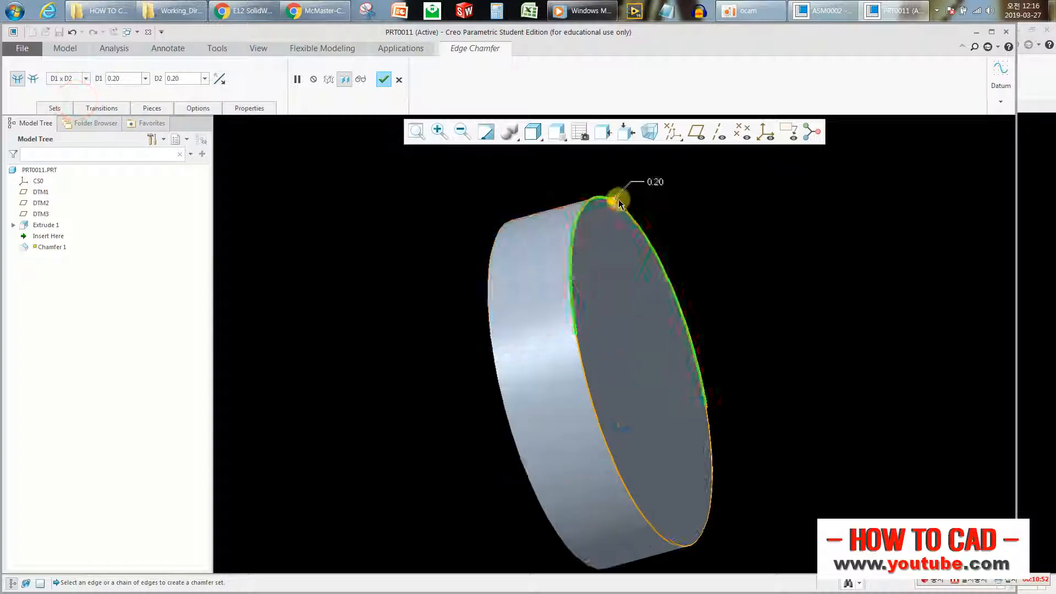
drag(612, 200, 556, 209)
mouse_move(573, 228)
middle_down()
mouse_move(606, 241)
mouse_move(589, 236)
middle_up()
middle_click(394, 176)
Set the disc's extrusion depth to 15 mm
double_click(500, 236)
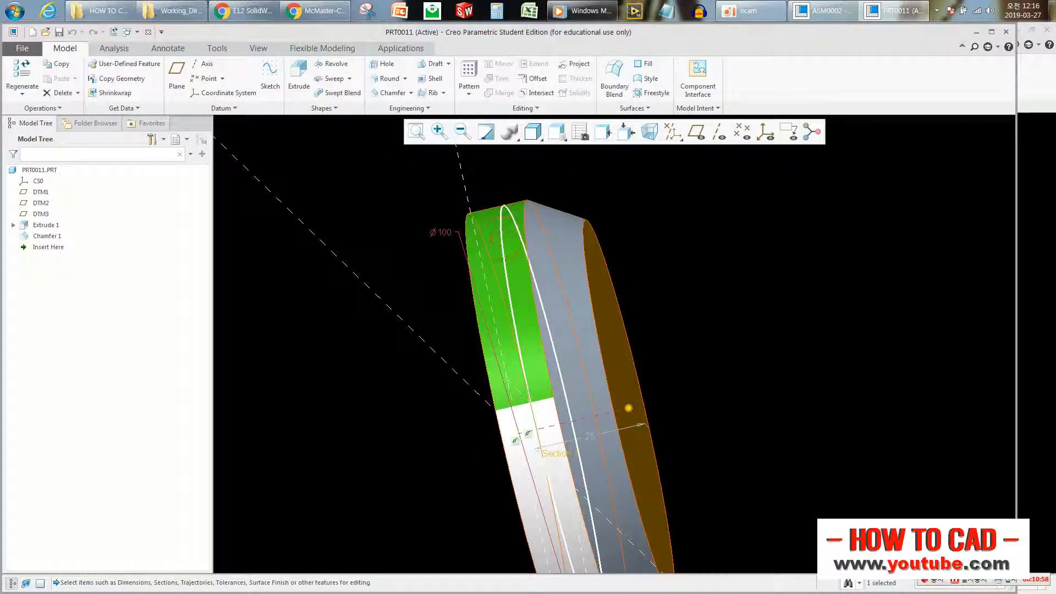
double_click(592, 435)
text(15)
key(Return)
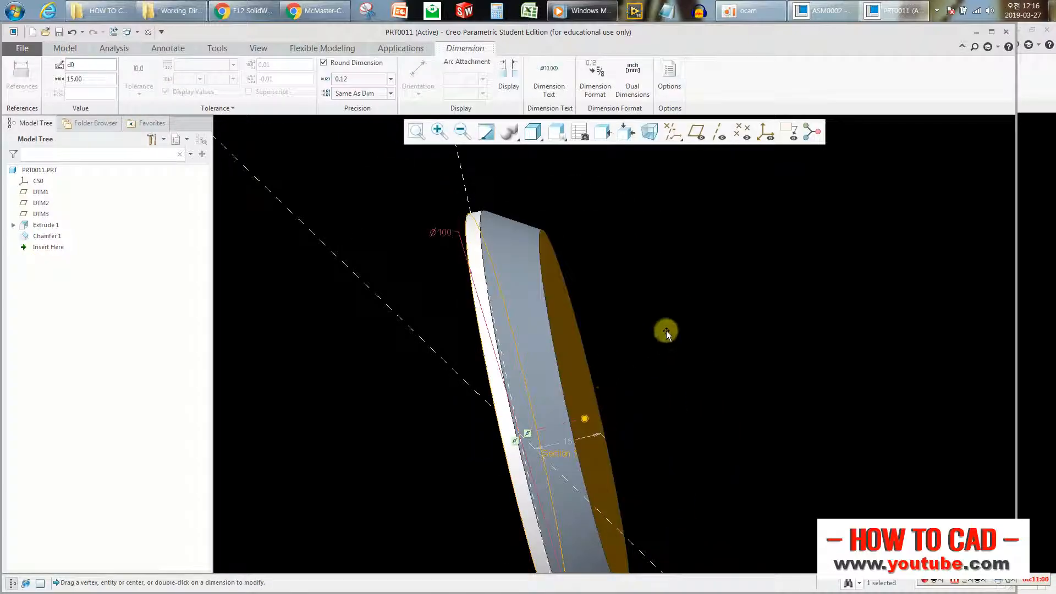
Edit the disc's chamfer to widen its radial distance to about 10.1 mm
middle_drag(668, 258, 489, 241)
click(505, 242)
middle_drag(596, 245, 577, 420)
double_click(578, 420)
middle_drag(369, 422, 409, 417)
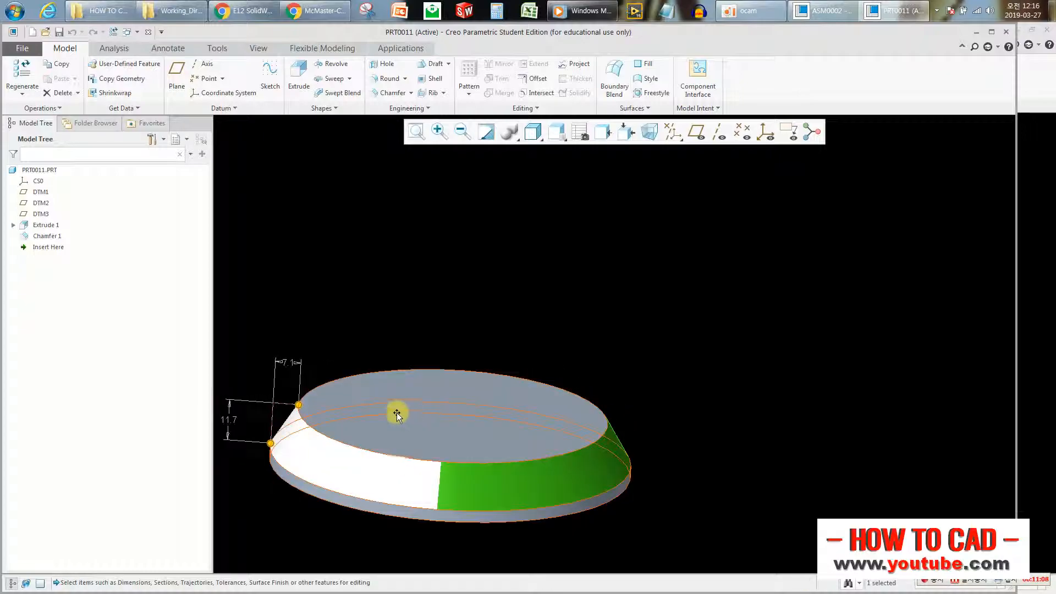
drag(300, 406, 310, 412)
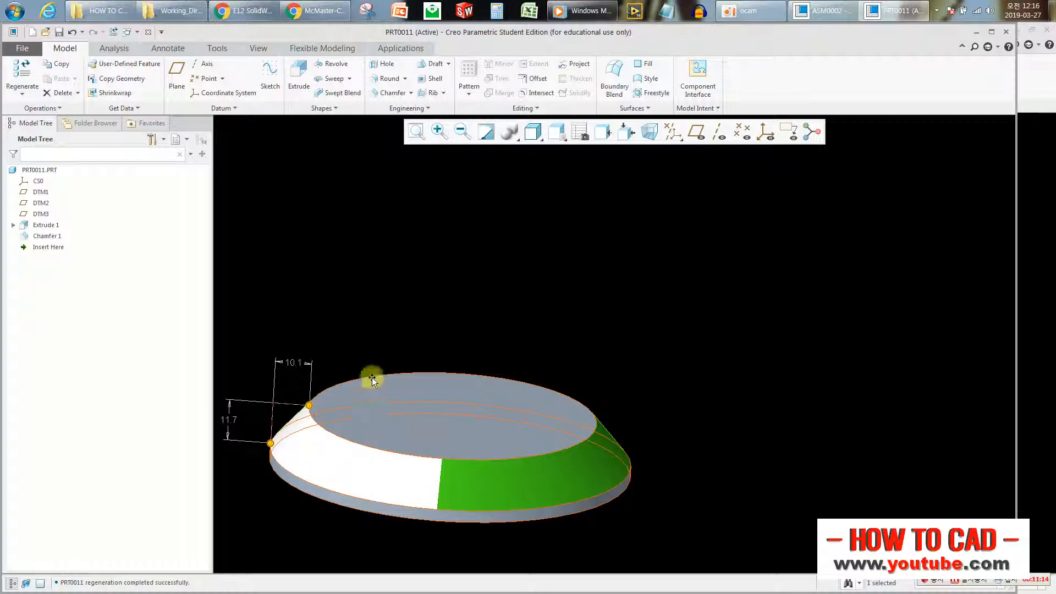
click(416, 303)
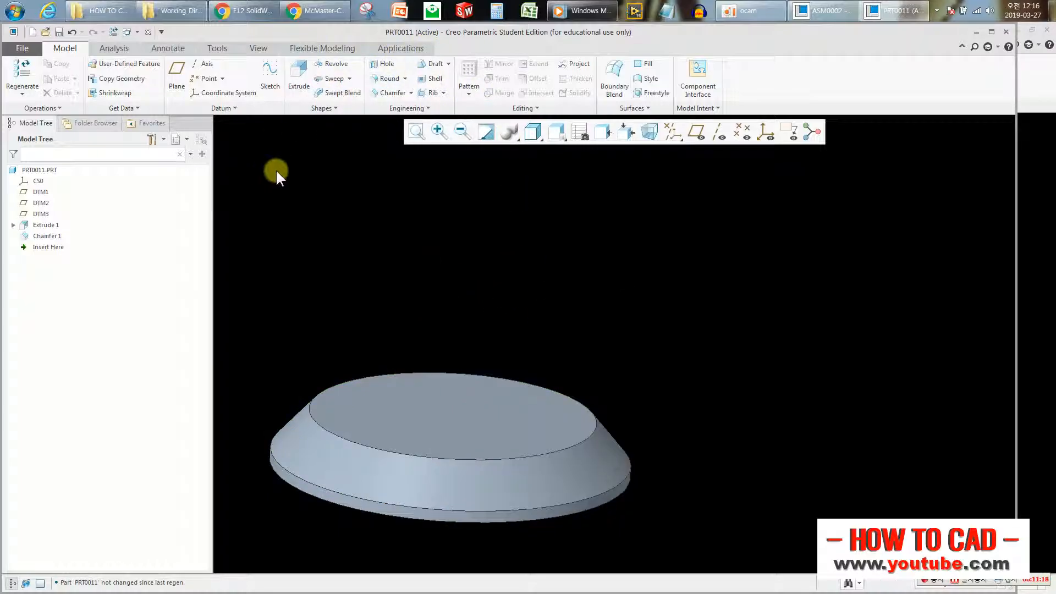
Switch to the ASM0002 window and inspect how the chamfered disc sits against the speaker grille
click(823, 11)
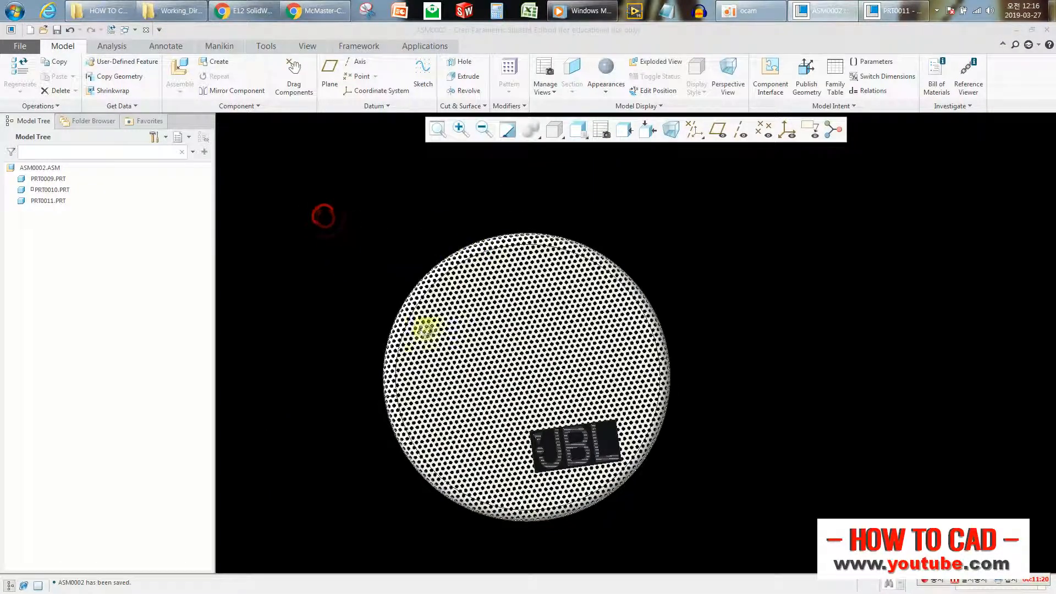
middle_drag(490, 278, 427, 253)
click(804, 8)
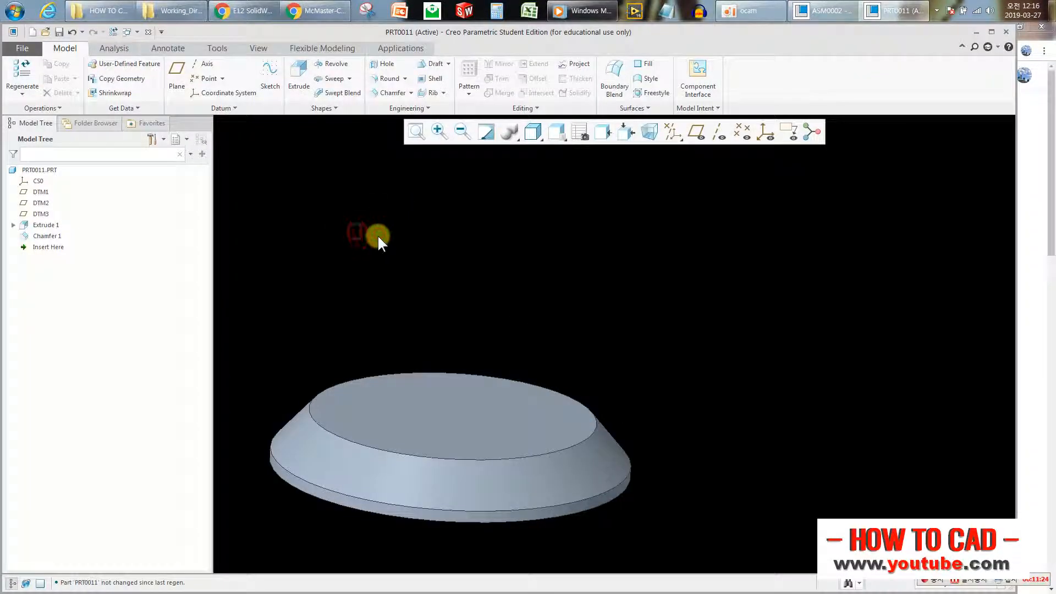
click(822, 11)
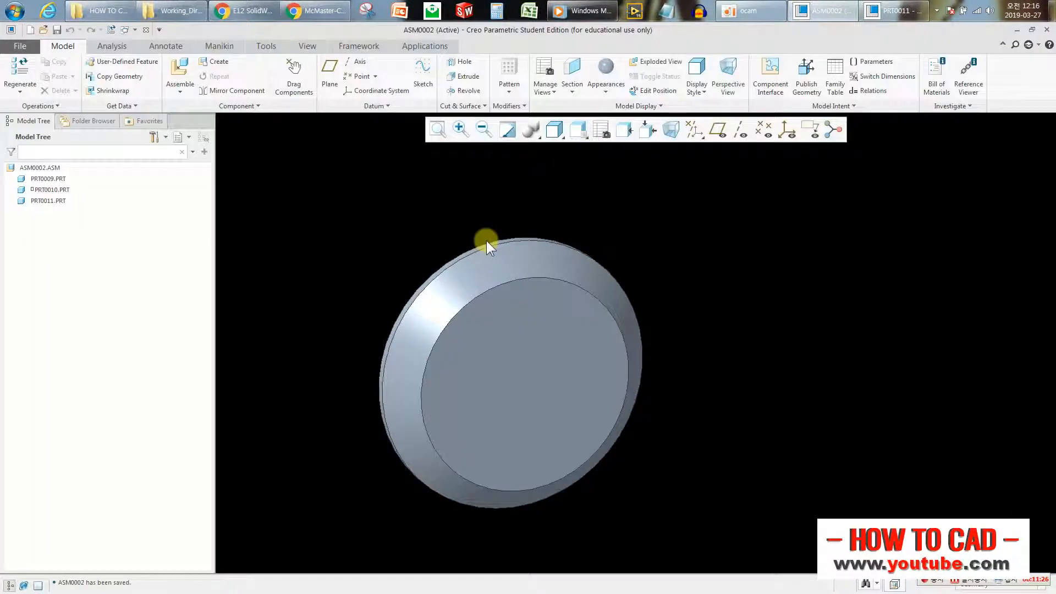
middle_drag(464, 223, 370, 231)
Measure the grille's outer rim edge in the assembly and inspect the disc's chamfered side
click(124, 49)
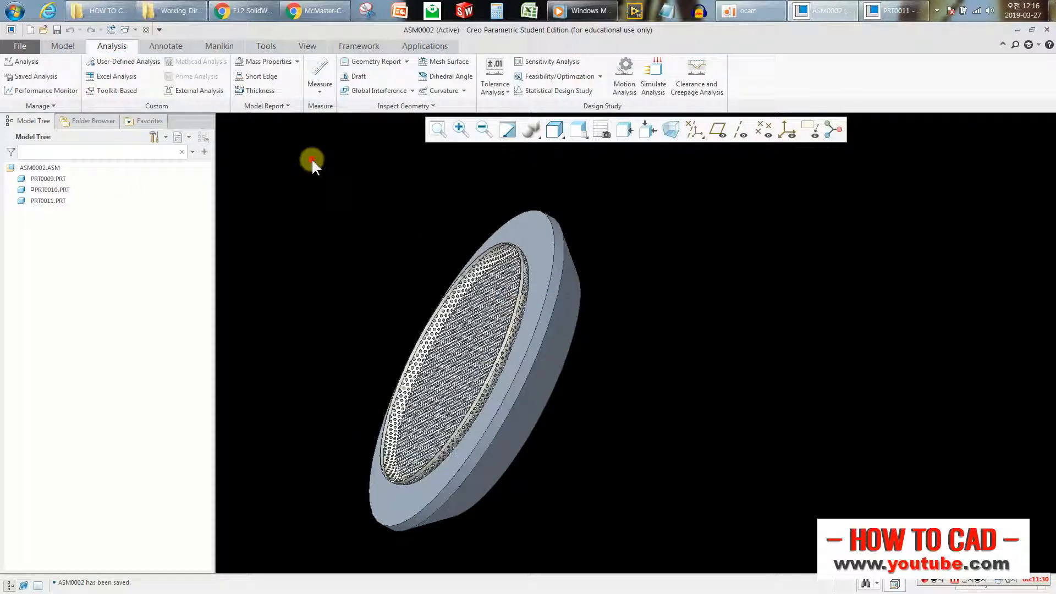
click(318, 74)
scroll(549, 260, down, 8)
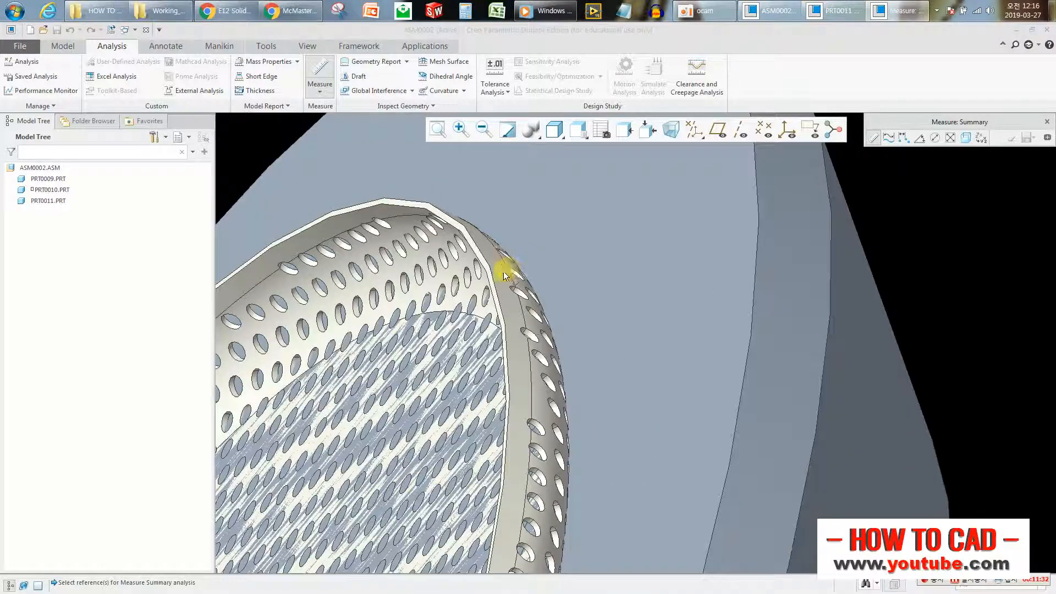
click(499, 273)
key(Escape)
scroll(625, 224, up, 8)
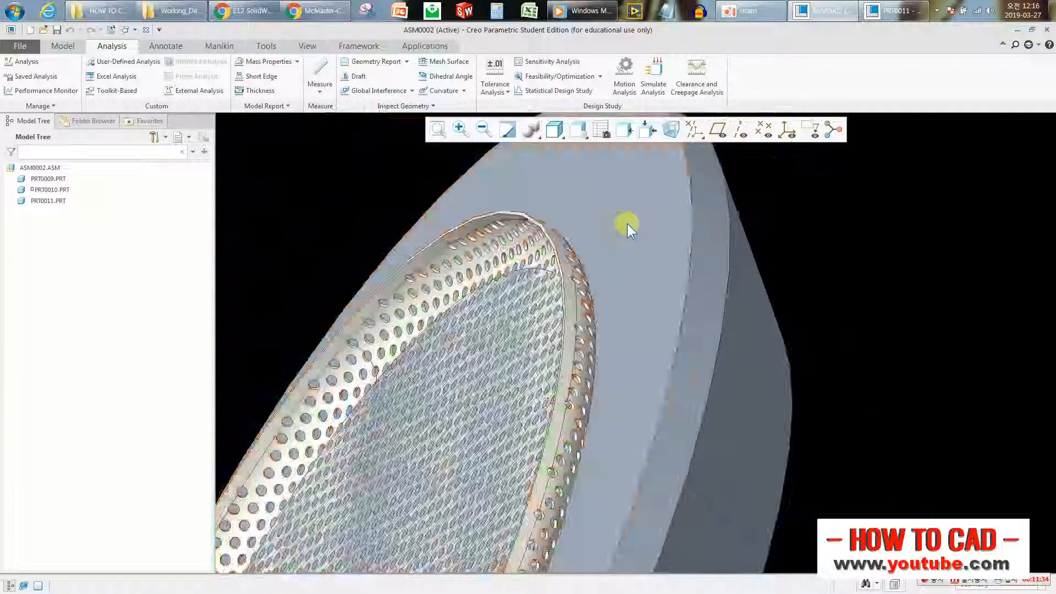
middle_drag(714, 267, 572, 224)
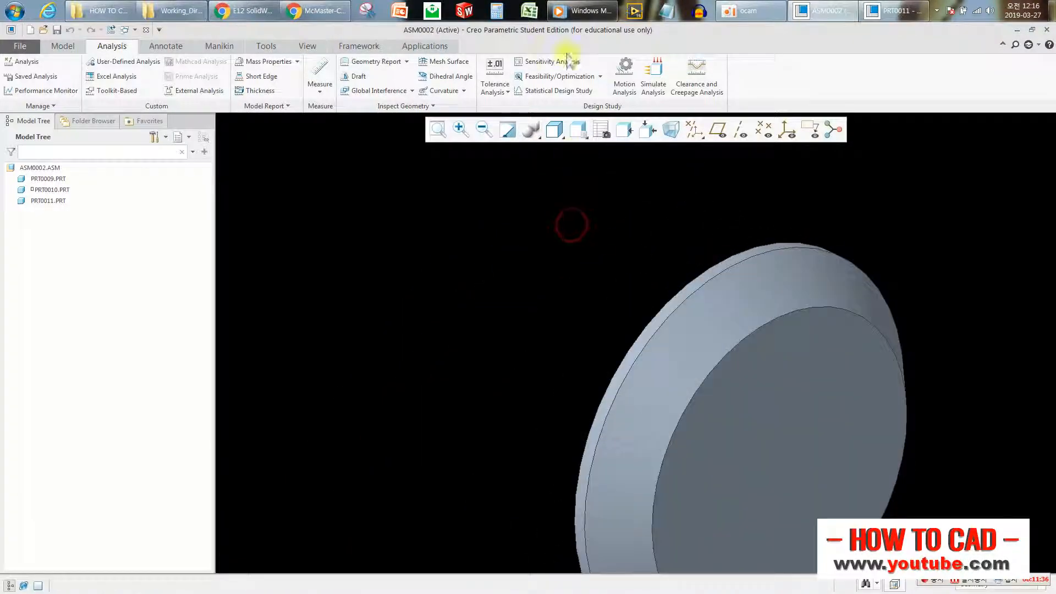
Return to PRT0011 and sketch an extrusion circle on the disc's flat chamfered-side face, centered on the origin just inside the face's edge
click(872, 14)
click(299, 71)
click(444, 405)
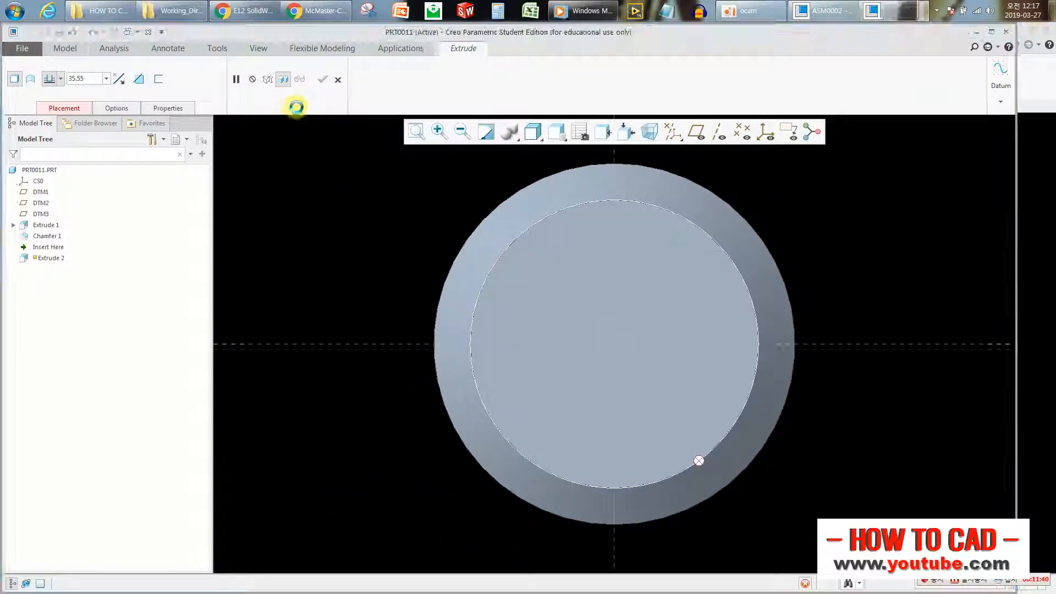
click(265, 92)
click(615, 344)
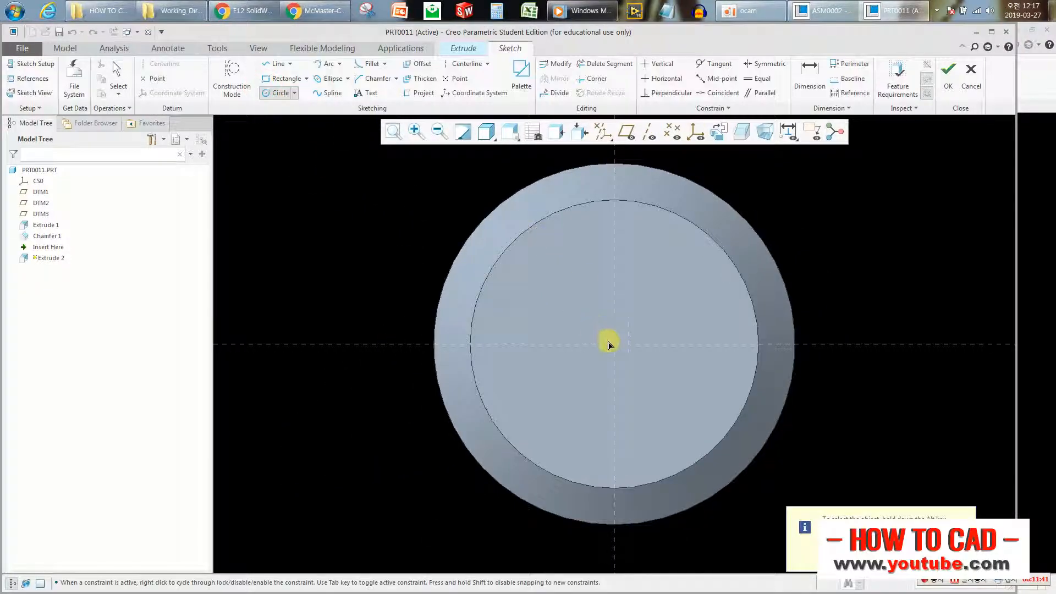
click(667, 224)
middle_click(682, 198)
key(Return)
click(950, 70)
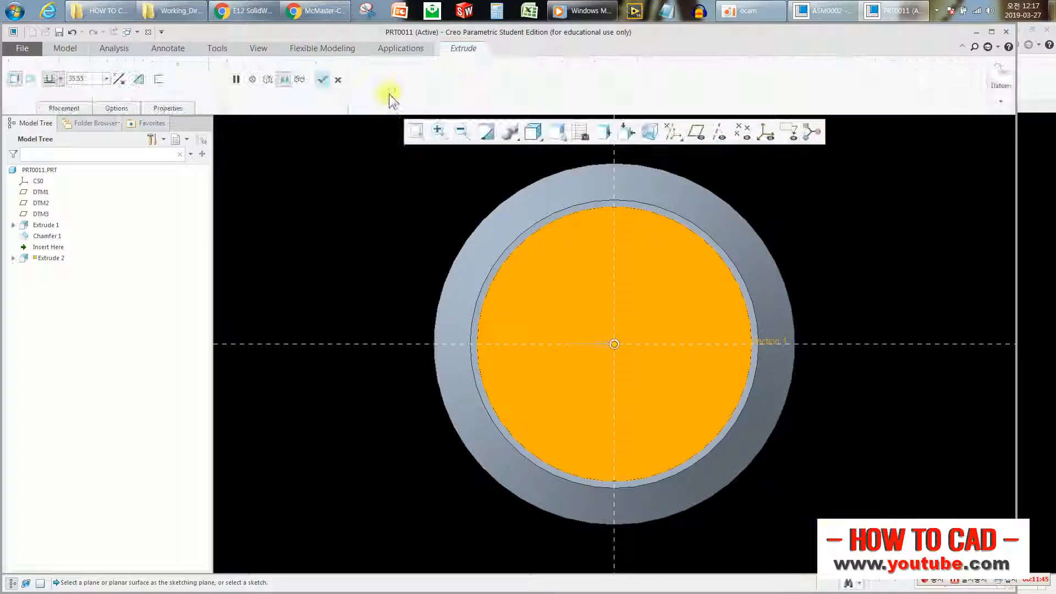
Cut the circle 5 mm deep into the disc to form a round recess
click(138, 79)
double_click(85, 79)
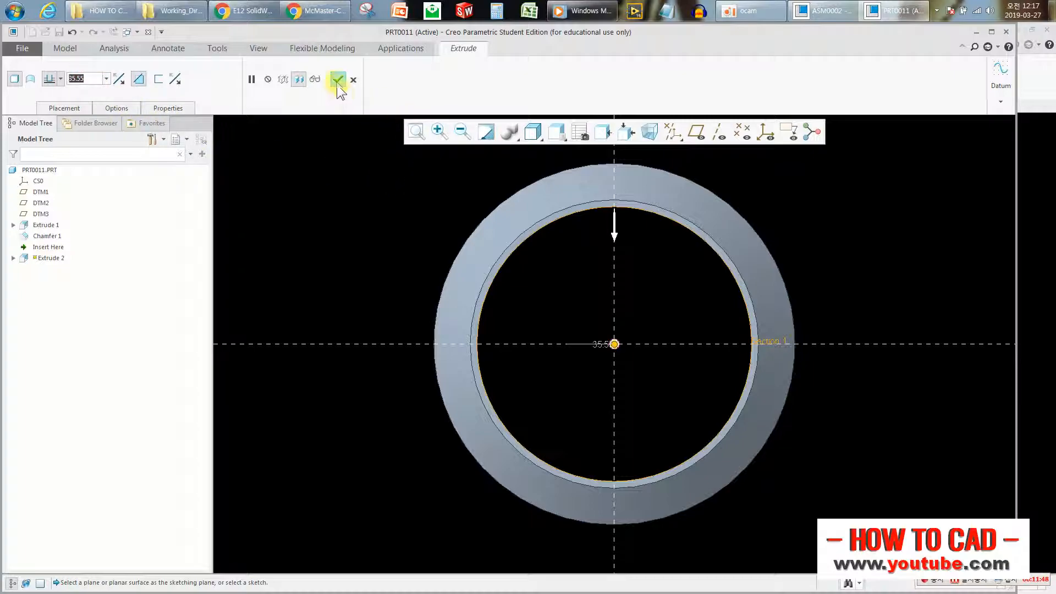
text(5)
key(Return)
middle_drag(502, 217, 499, 189)
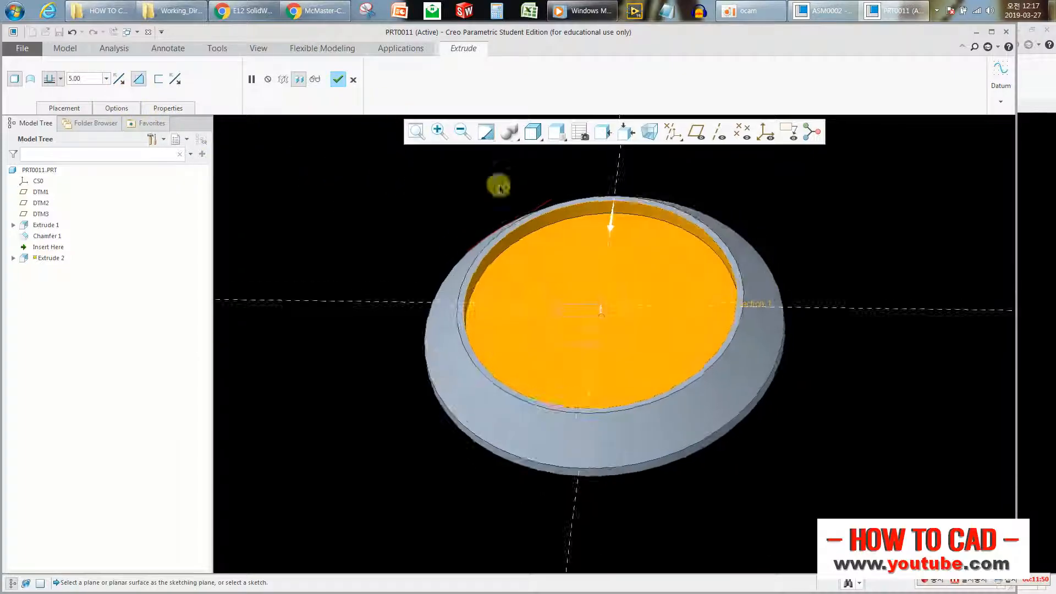
click(339, 79)
Sketch an extrusion circle about 50 mm in diameter on the recess floor, centered on the origin
click(298, 76)
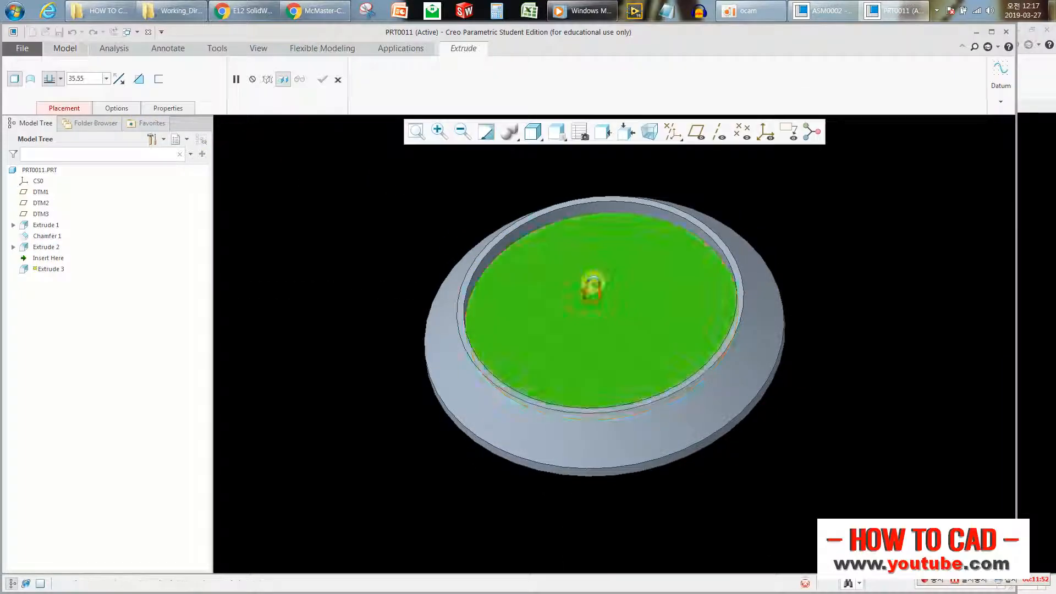
middle_drag(592, 290, 712, 166)
click(711, 166)
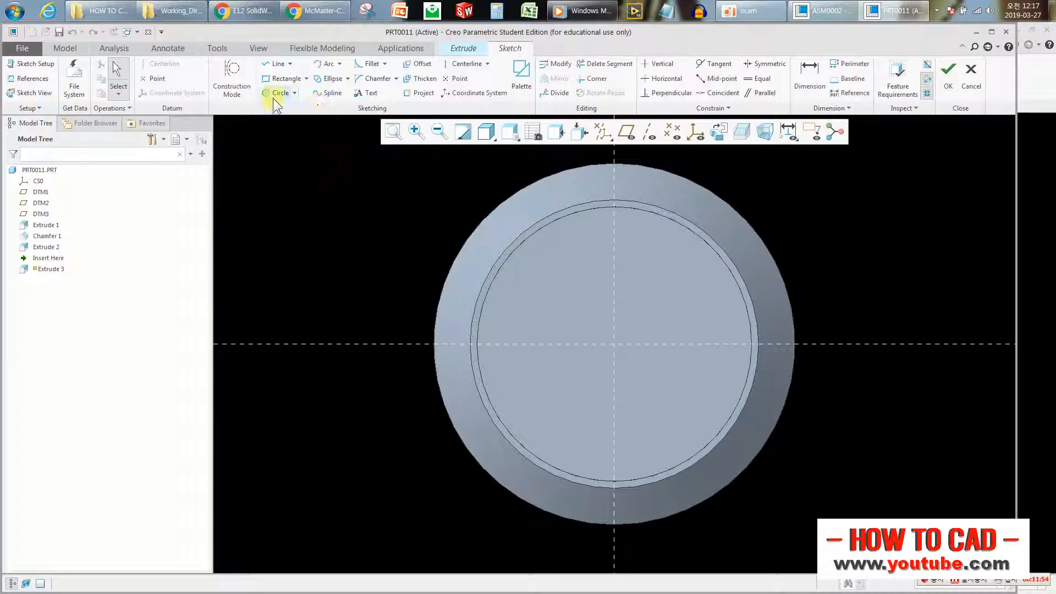
click(277, 93)
click(616, 342)
click(657, 262)
middle_click(677, 234)
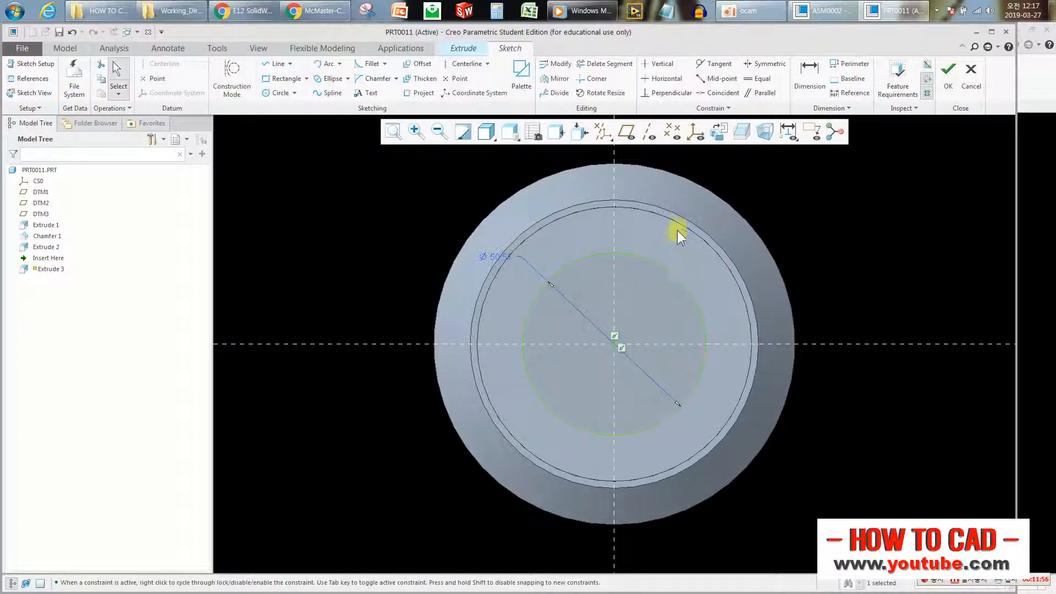
click(503, 260)
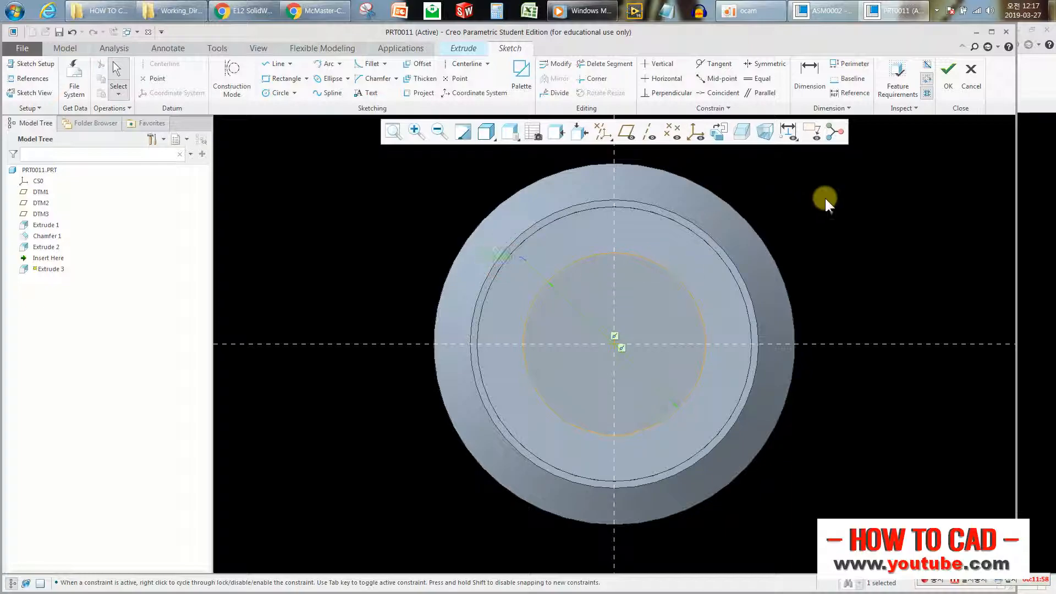
click(948, 73)
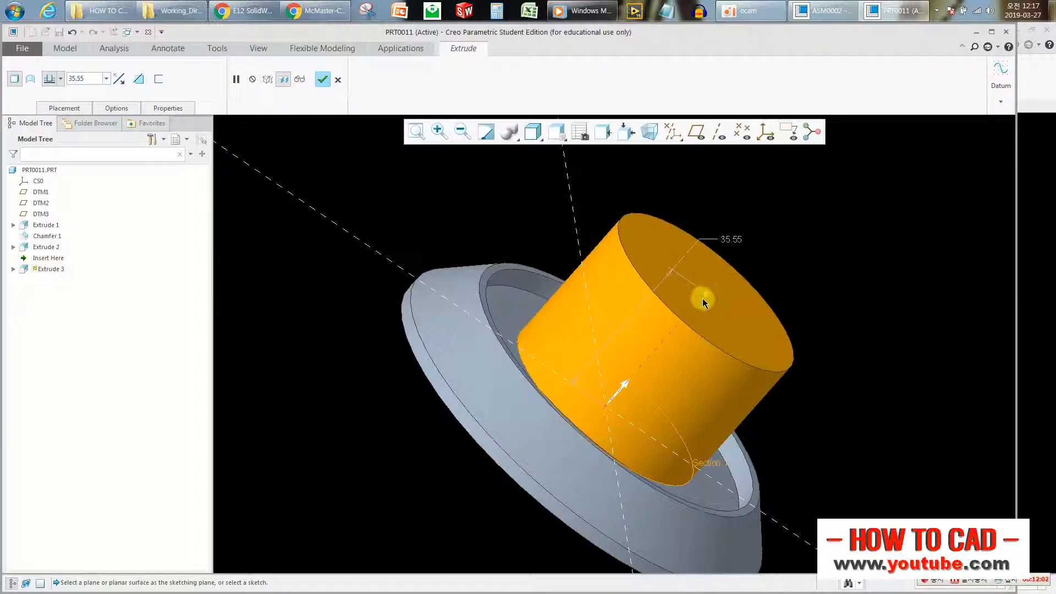
Flip the 35.55 mm extrusion into the disc so it removes material and opens a central hole
click(627, 383)
middle_click(749, 243)
scroll(704, 245, up, 3)
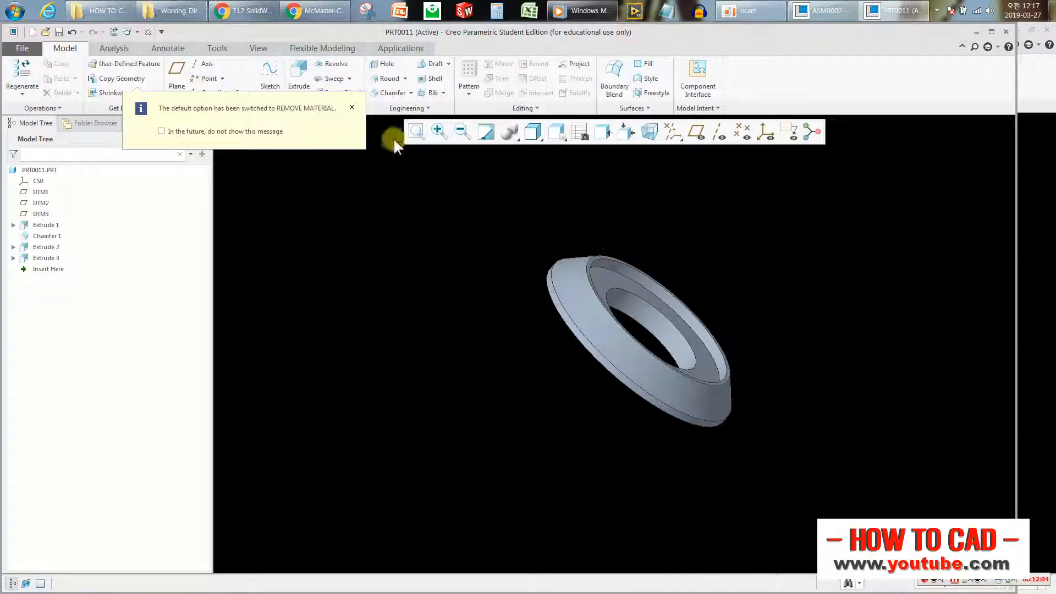
click(353, 108)
Sketch a small extrusion circle on the recess floor, on the vertical centerline above the central hole, and adjust its distance from the center
middle_drag(704, 311, 660, 337)
scroll(674, 270, down, 4)
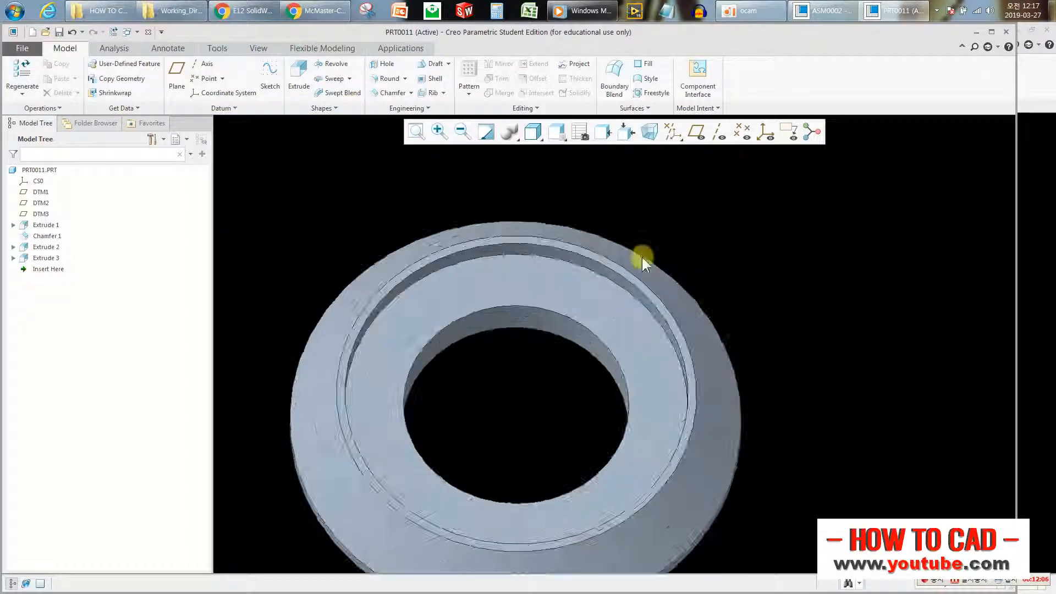
click(301, 72)
click(451, 286)
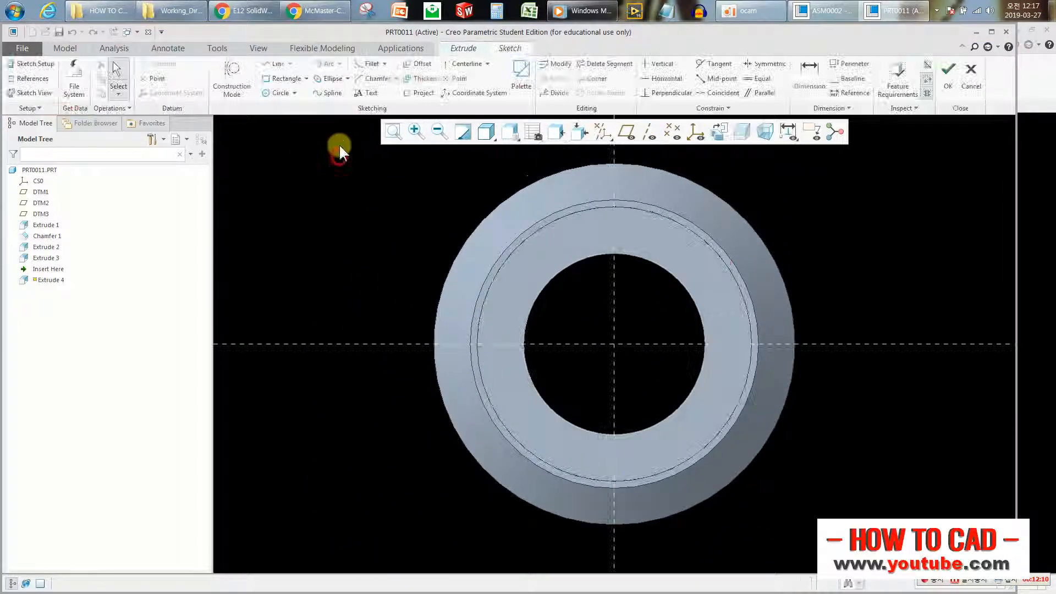
click(278, 95)
scroll(622, 233, down, 2)
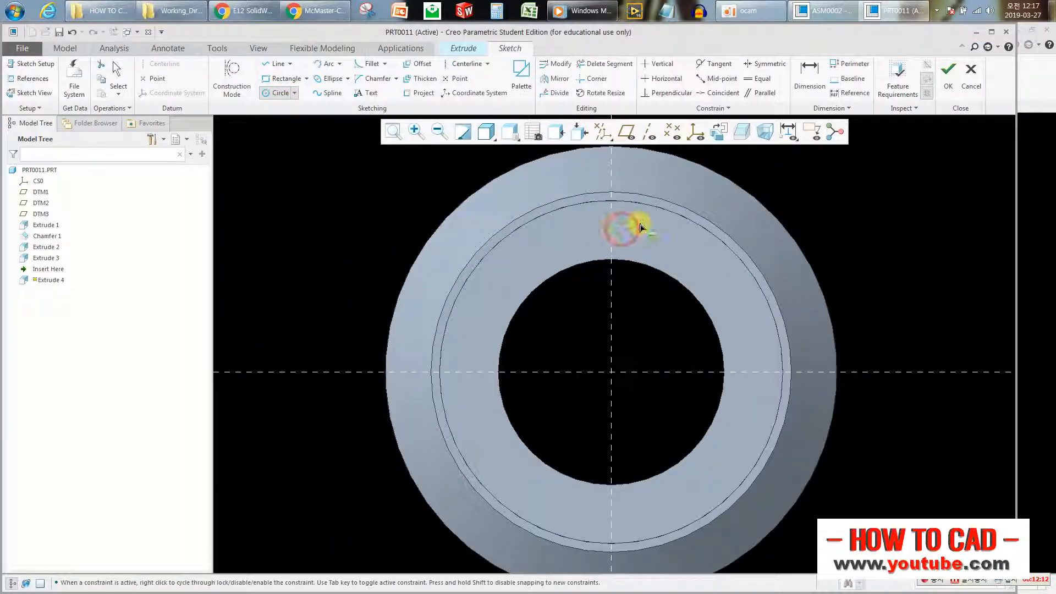
middle_click(636, 225)
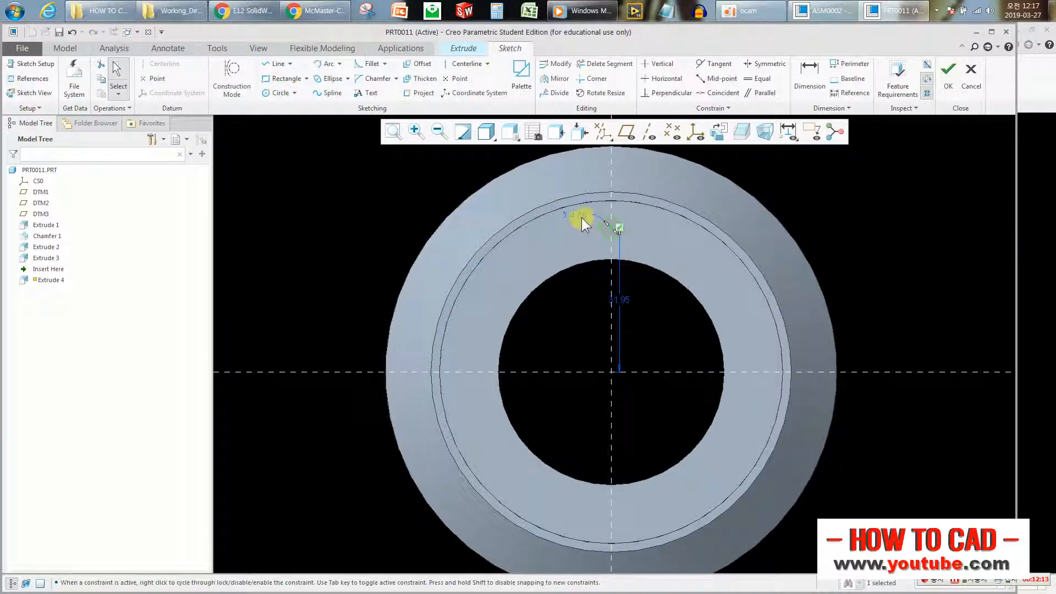
double_click(620, 297)
key(Return)
click(944, 84)
Cut the small circle through the ring with the direction flipped into the disc, and save PRT0011 in Working_Directory
scroll(634, 215, up, 2)
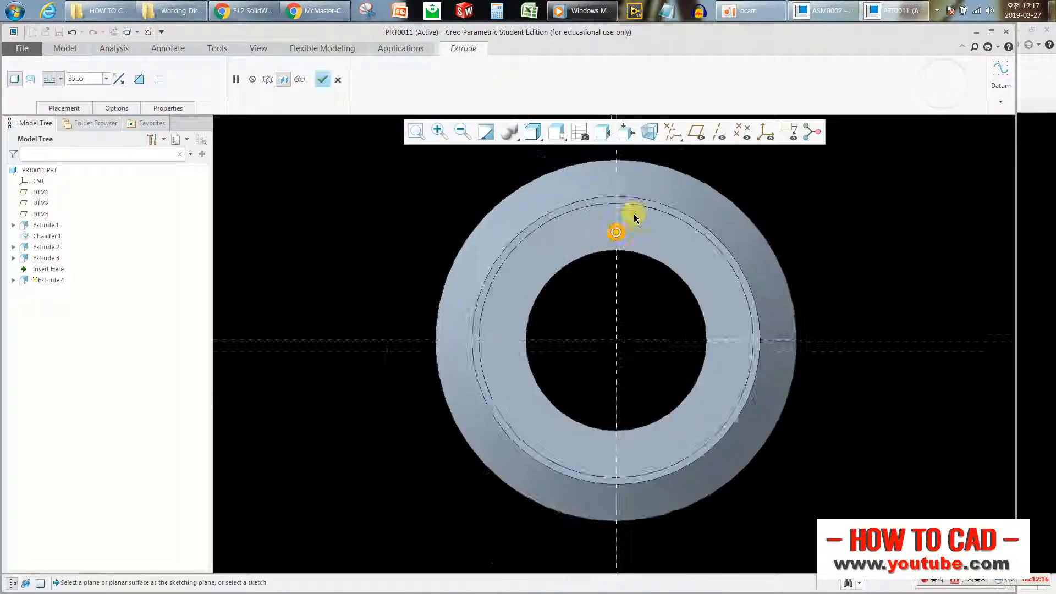
middle_drag(634, 215, 663, 224)
click(136, 79)
click(119, 79)
click(95, 78)
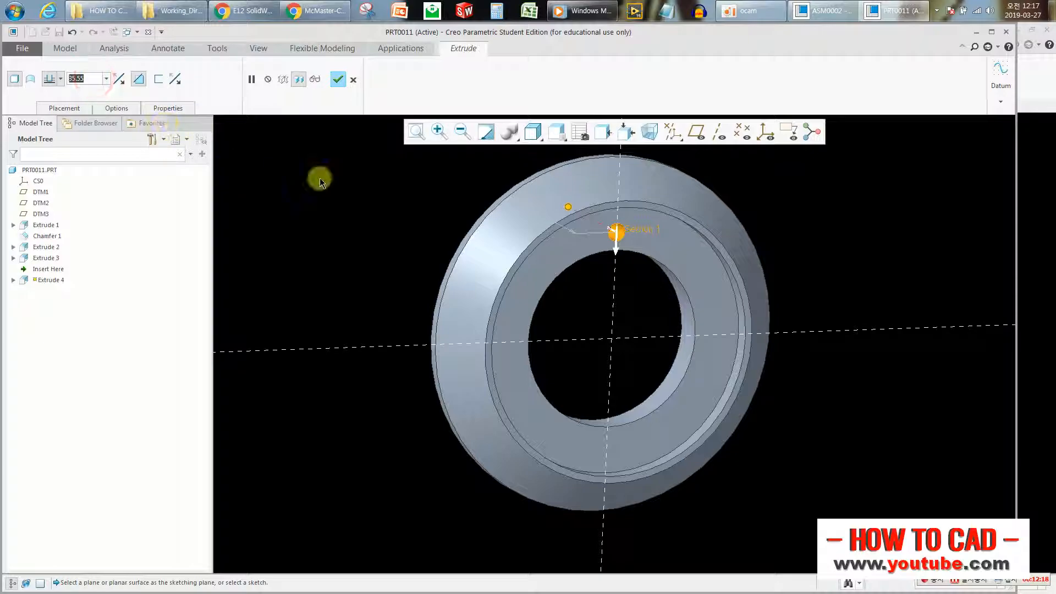
middle_click(388, 217)
key(ctrl+s)
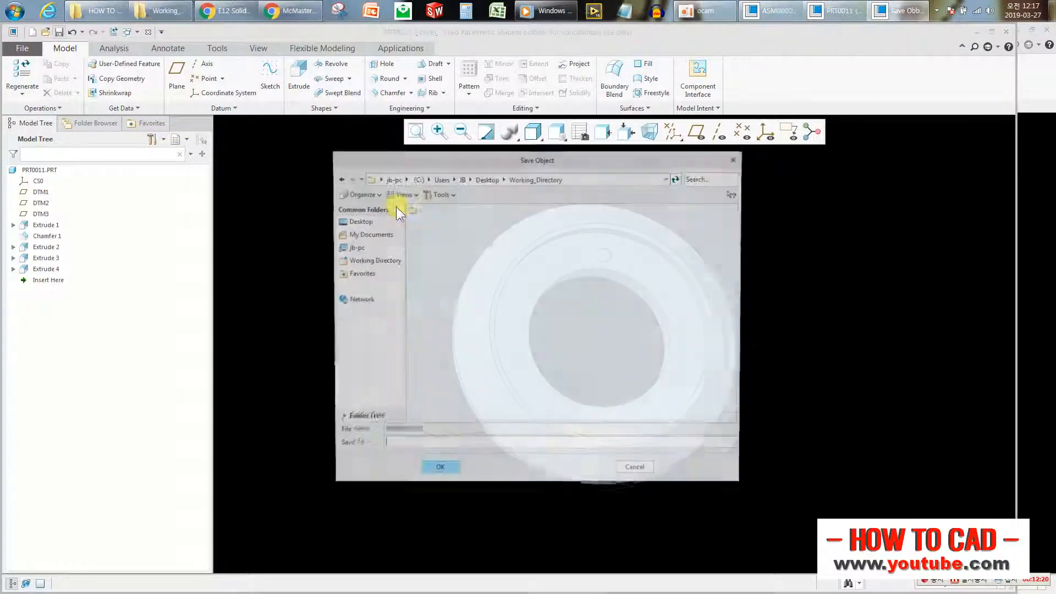
click(437, 473)
Apply a white appearance to the whole PRT0011 part
middle_drag(346, 228, 440, 217)
click(269, 48)
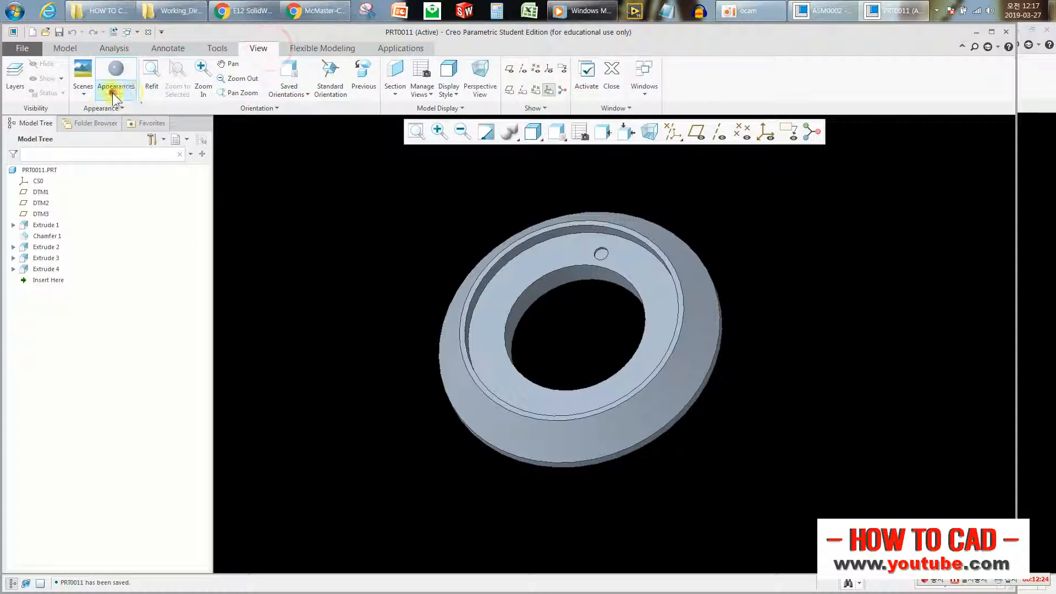
click(113, 91)
click(201, 153)
click(42, 170)
click(115, 78)
click(46, 172)
click(115, 70)
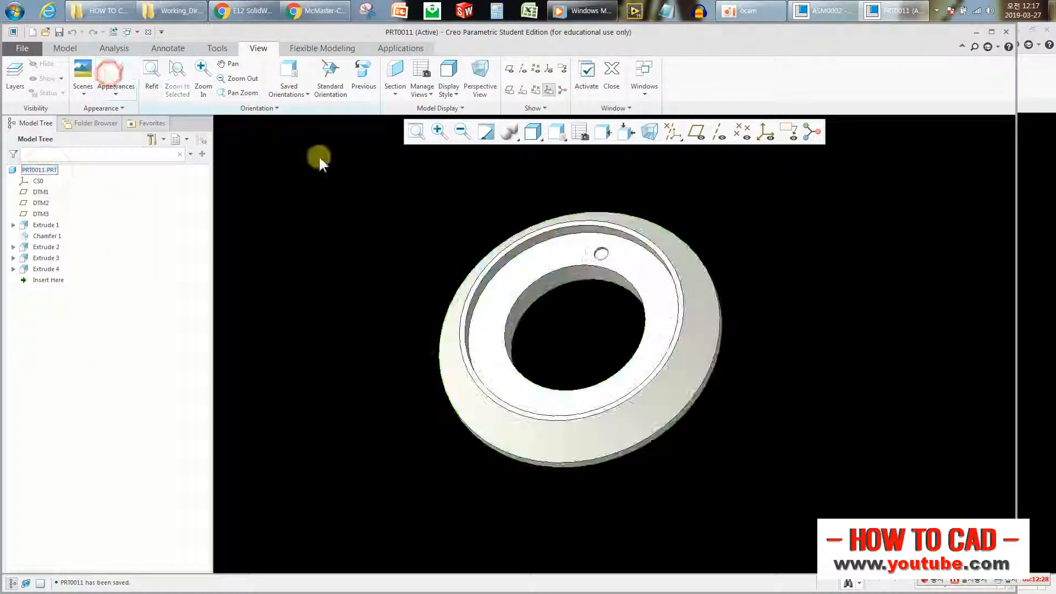
Close the part window and redefine PRT0011's placement in ASM0002, deleting its Default constraint
click(146, 32)
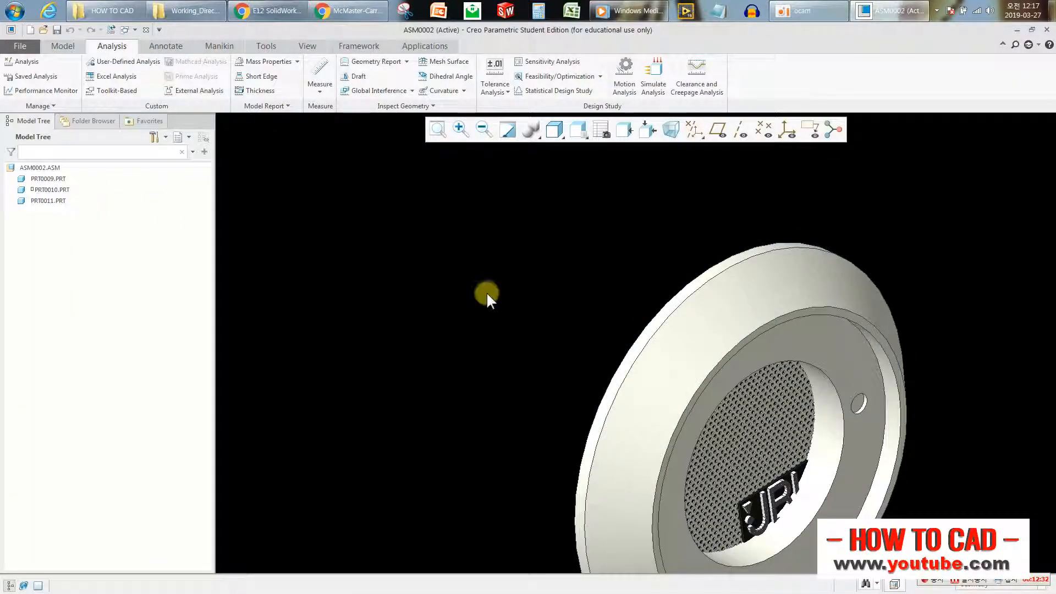
scroll(486, 292, up, 2)
scroll(697, 357, down, 2)
click(663, 218)
click(49, 200)
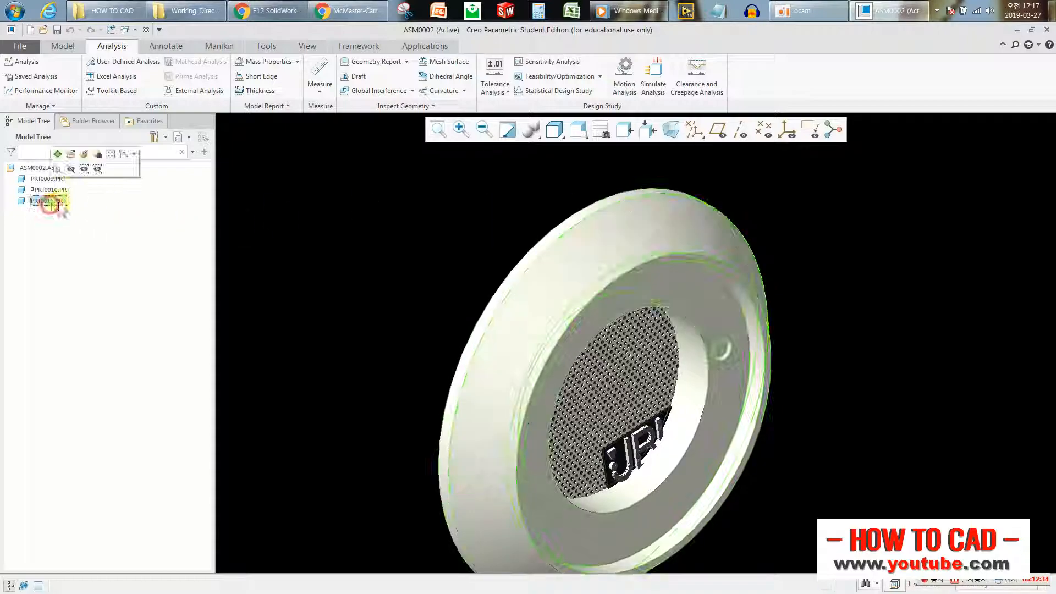
click(77, 157)
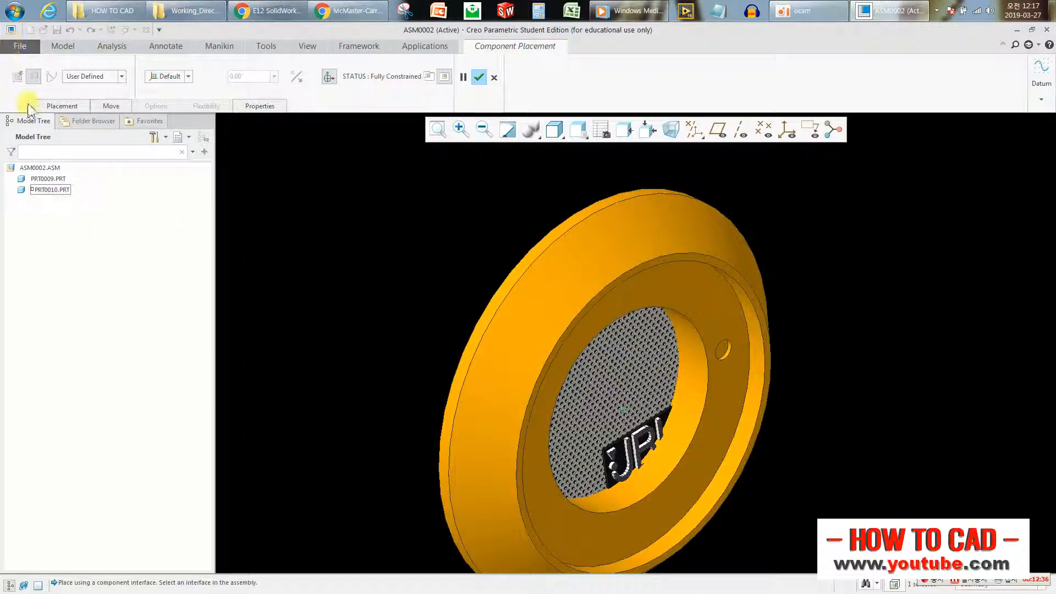
click(52, 105)
right_click(71, 139)
click(81, 143)
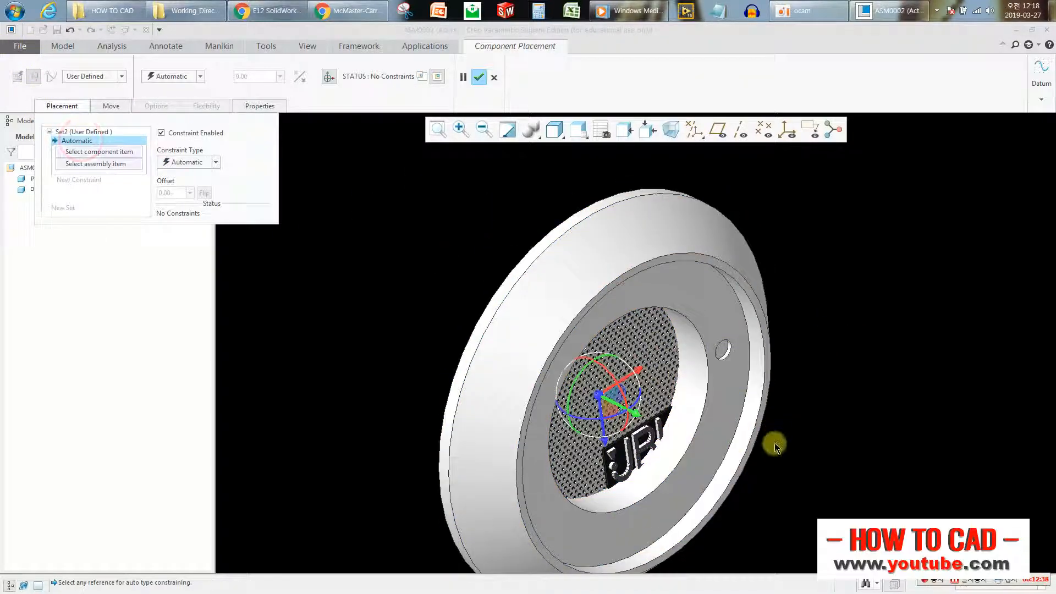
Add a coincident constraint between the recessed ring face of housing PRT0011 and the rim surface of grille PRT0009
drag(643, 419, 569, 334)
scroll(597, 218, down, 2)
click(654, 250)
middle_drag(658, 254, 671, 197)
scroll(670, 194, down, 4)
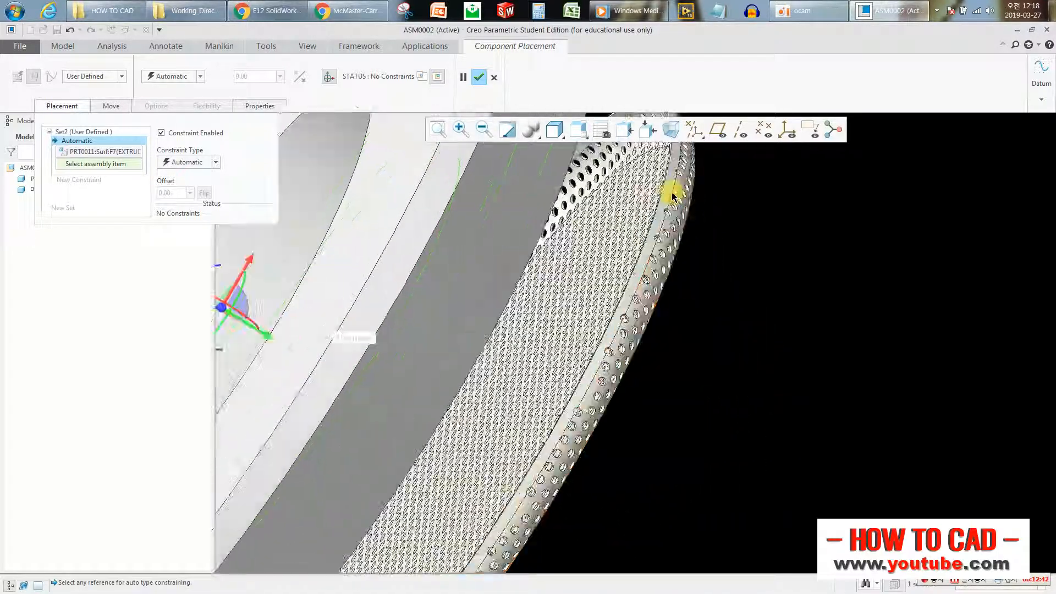
scroll(666, 190, down, 2)
click(668, 189)
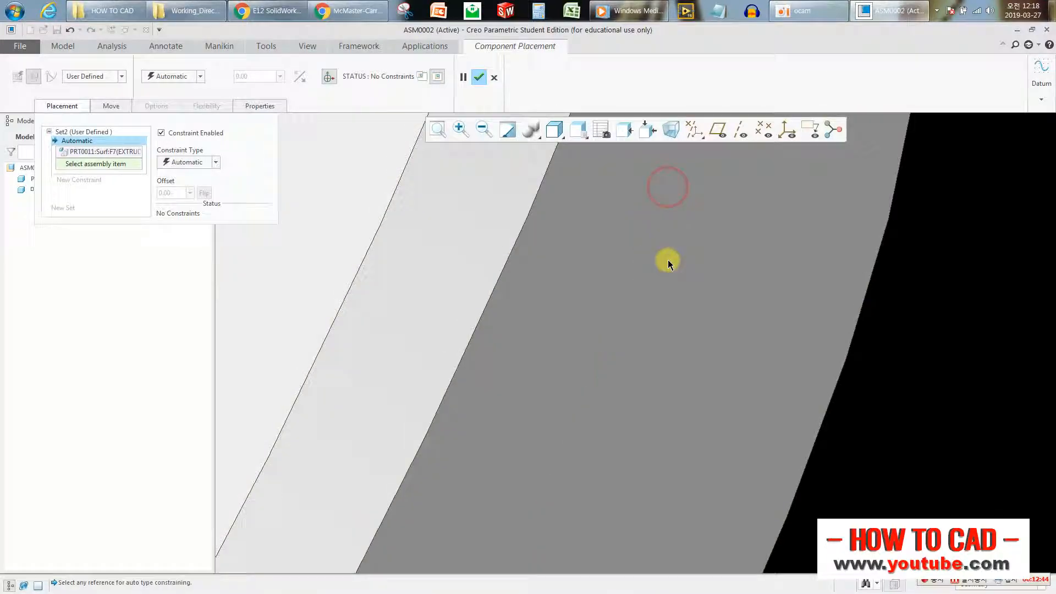
scroll(669, 252, up, 6)
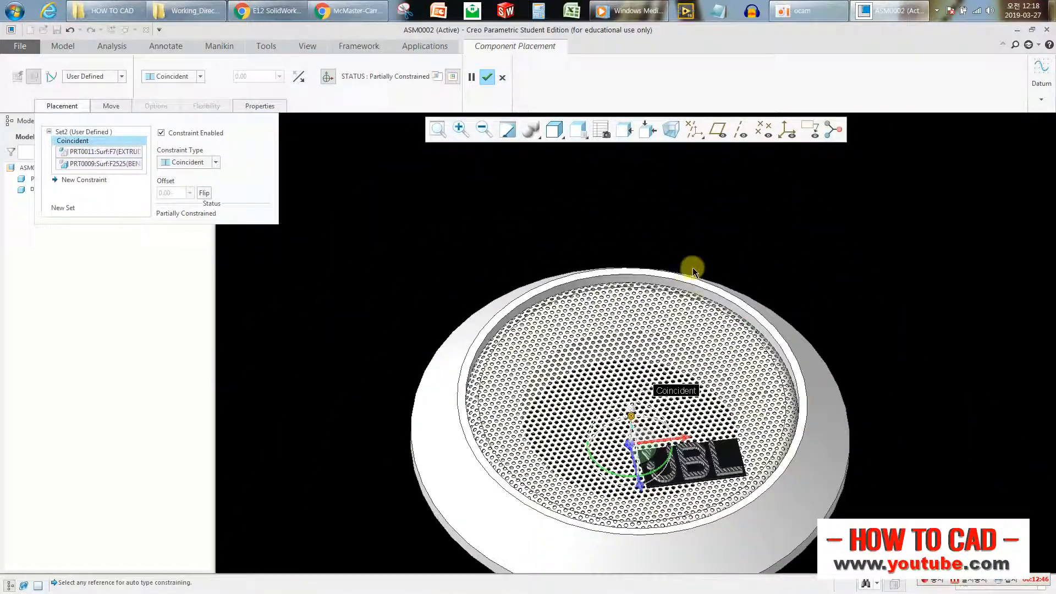
Constrain the housing's inner cylindrical wall to the grille's curved outer rim and complete the component placement
scroll(704, 281, down, 6)
scroll(687, 330, down, 2)
click(688, 330)
middle_drag(689, 336, 667, 342)
scroll(667, 344, down, 5)
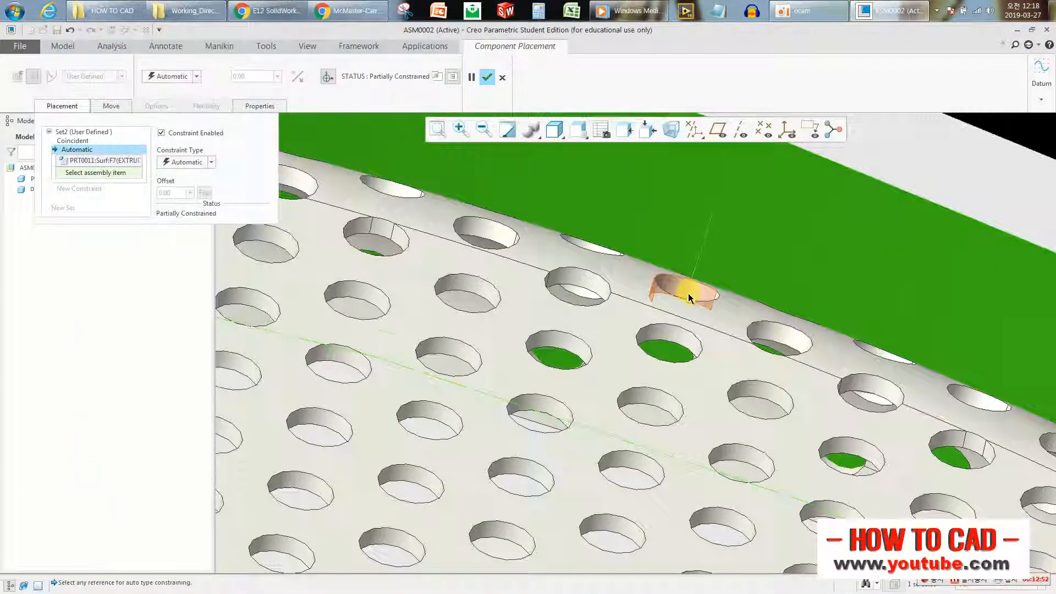
scroll(687, 300, up, 6)
mouse_move(691, 319)
middle_down()
mouse_move(682, 363)
mouse_move(714, 272)
middle_up()
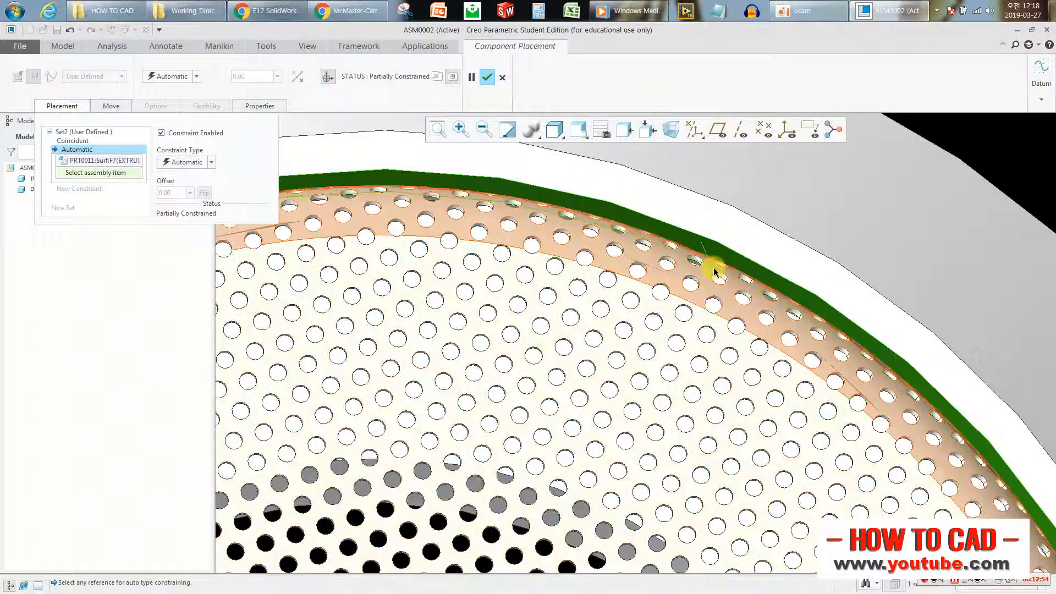
click(708, 265)
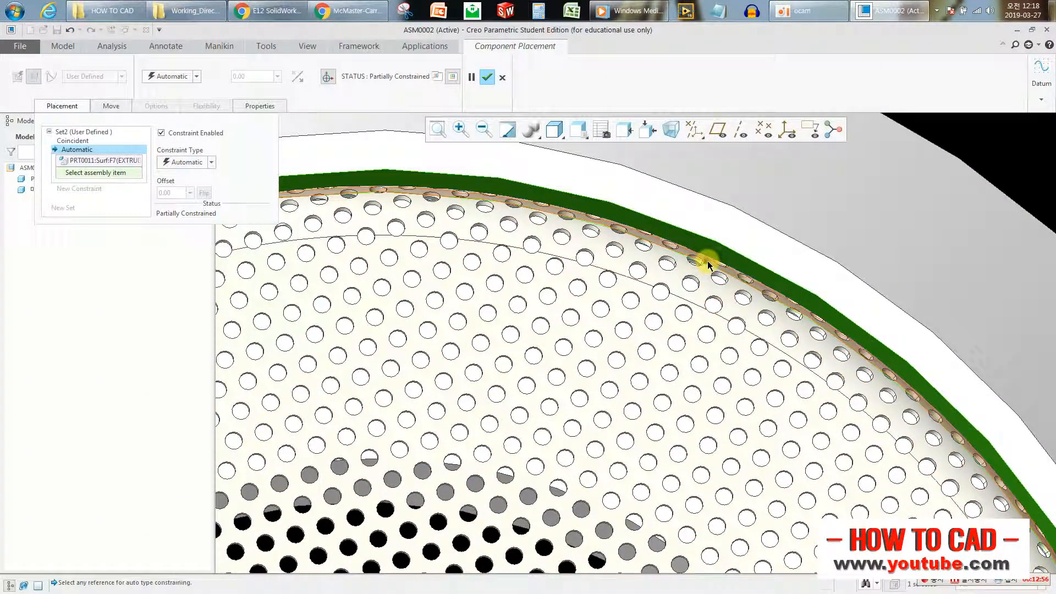
scroll(732, 286, up, 8)
middle_click(766, 271)
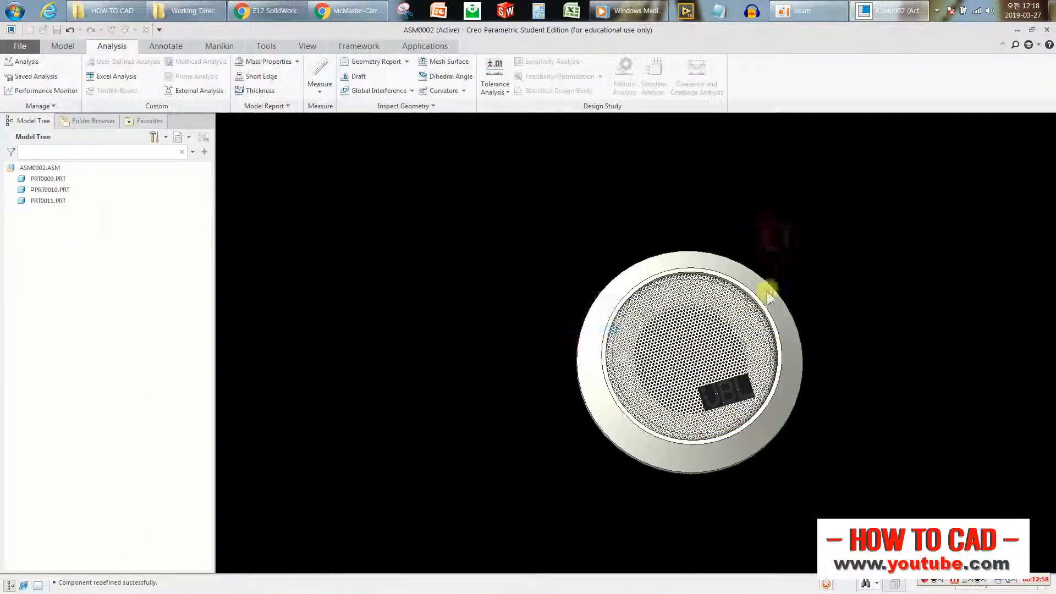
Activate the housing part PRT0011 within the assembly
scroll(796, 331, down, 2)
click(851, 325)
middle_drag(725, 328, 744, 298)
click(750, 296)
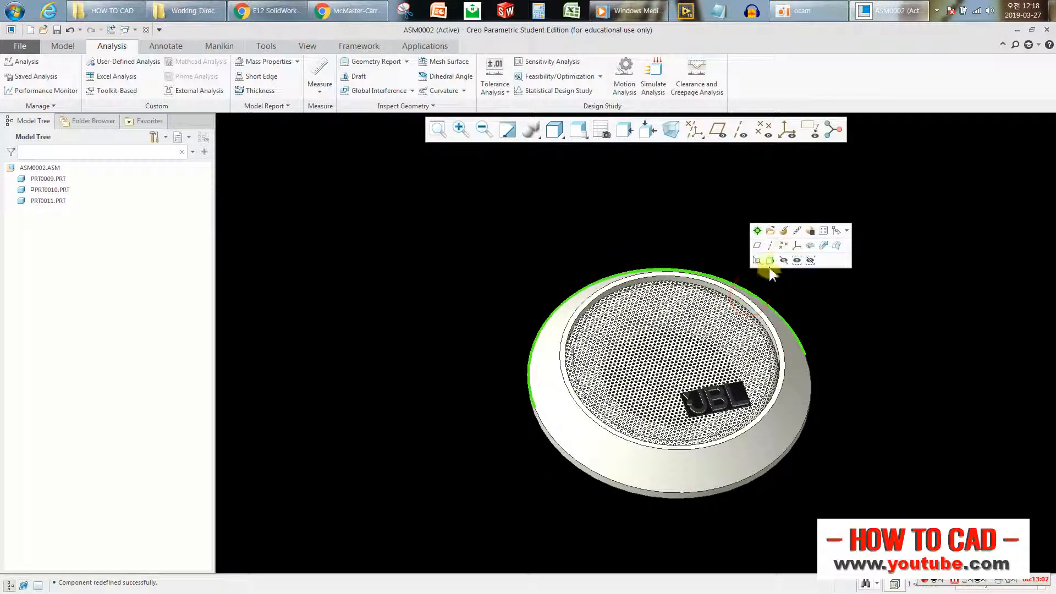
click(757, 230)
Edit the depth dimension of the housing's inner recess and regenerate the part
scroll(774, 344, down, 5)
scroll(737, 301, up, 2)
double_click(736, 298)
scroll(737, 308, up, 5)
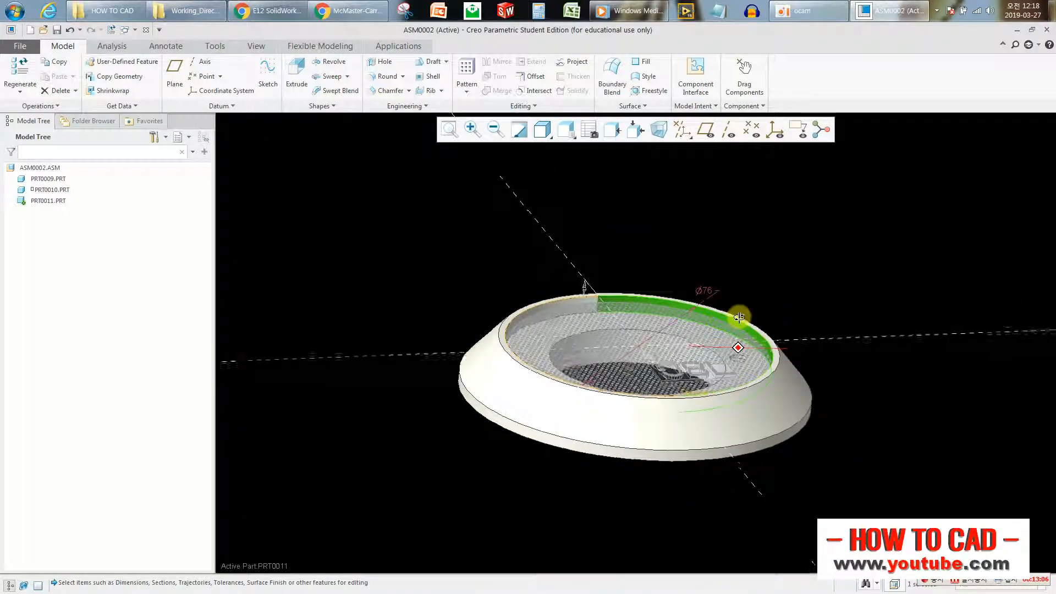
scroll(639, 310, down, 3)
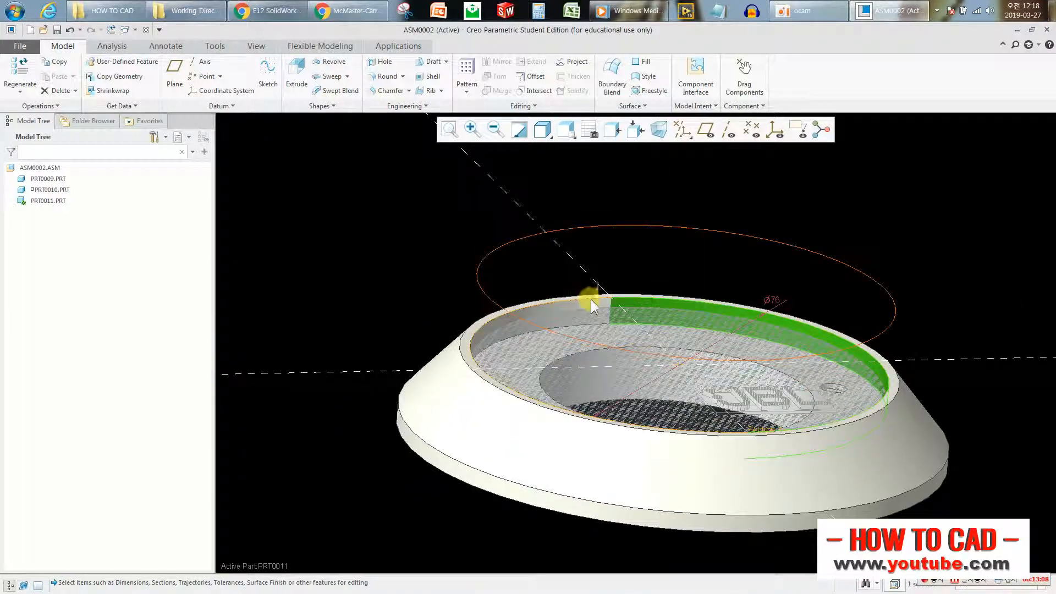
click(595, 299)
double_click(666, 239)
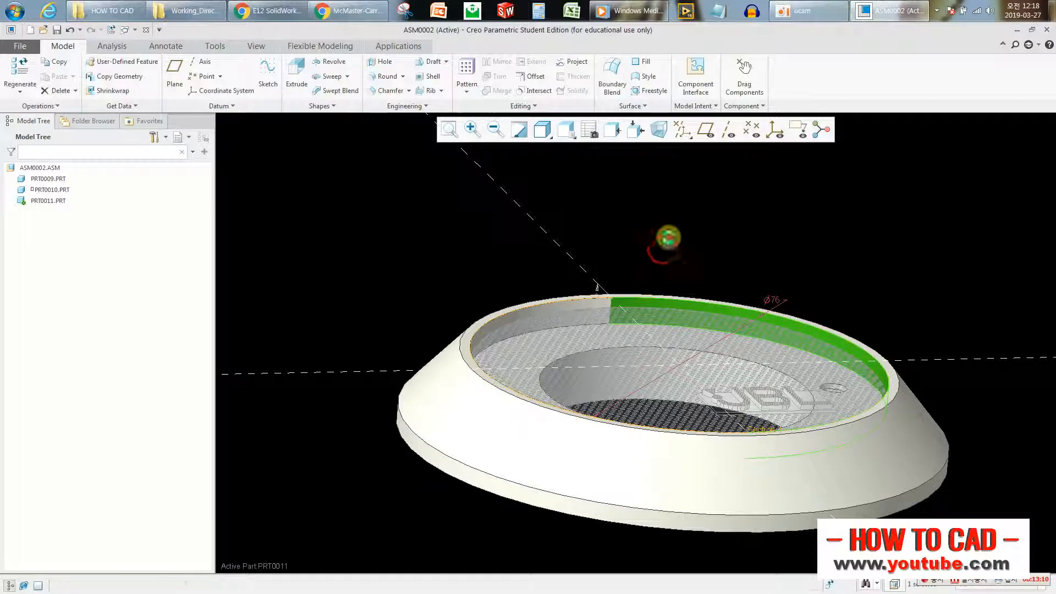
middle_drag(583, 310, 591, 369)
click(453, 269)
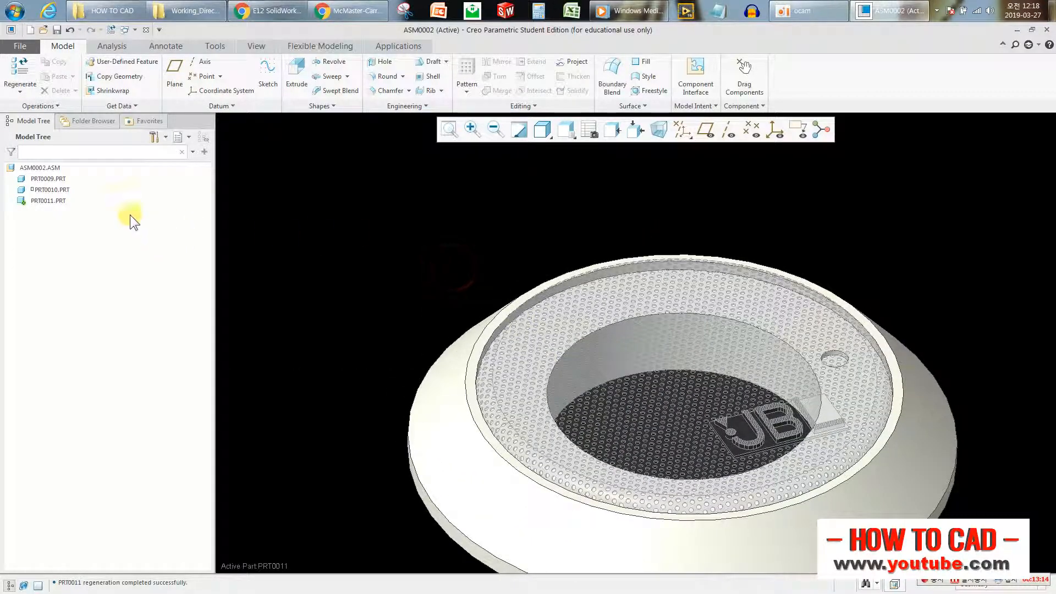
Reactivate the top-level assembly ASM0002 and save it
click(41, 170)
click(48, 120)
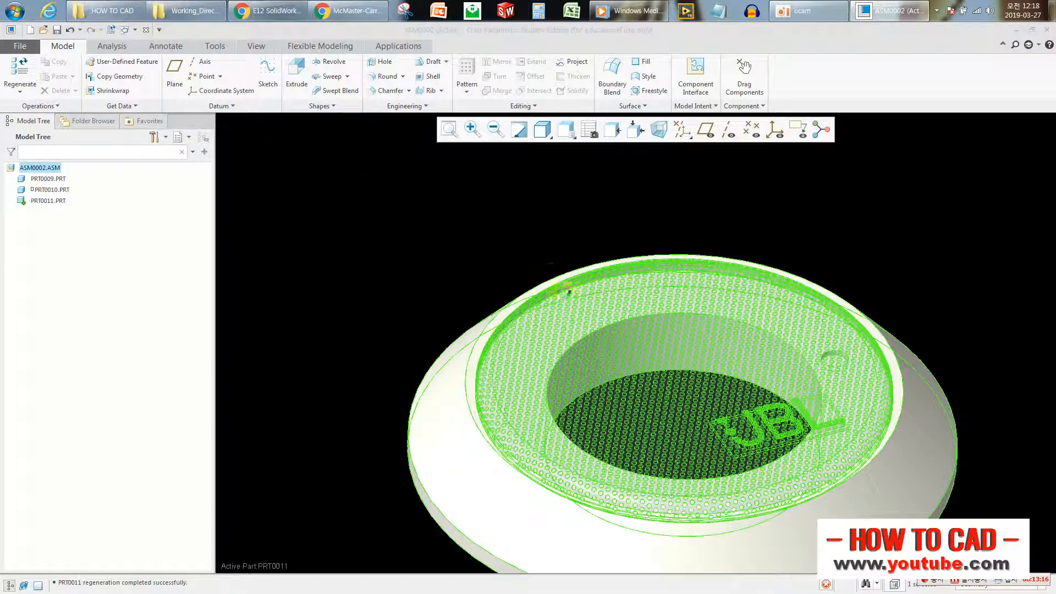
mouse_move(674, 292)
middle_down()
mouse_move(656, 290)
mouse_move(624, 347)
mouse_move(677, 354)
mouse_move(636, 401)
mouse_move(646, 382)
mouse_move(668, 387)
middle_up()
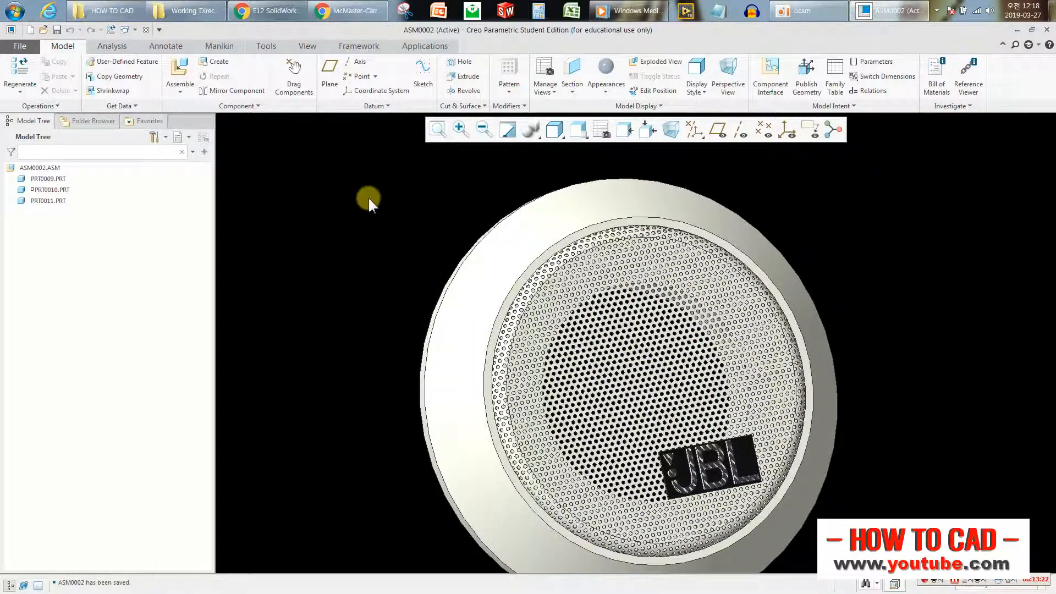
Create a new solid part component named PRT0012 in the assembly
click(214, 62)
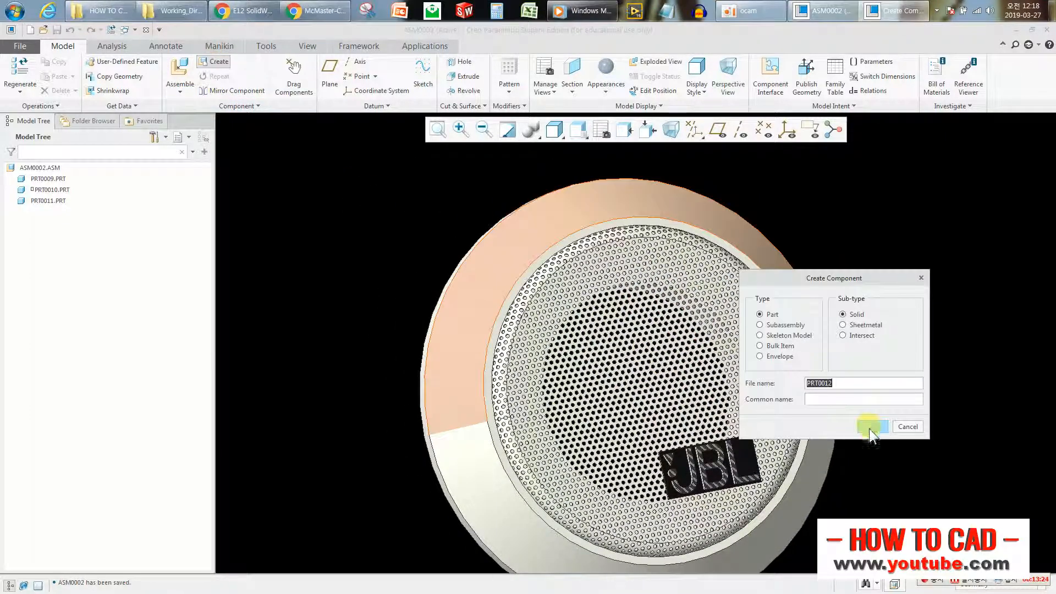
click(872, 427)
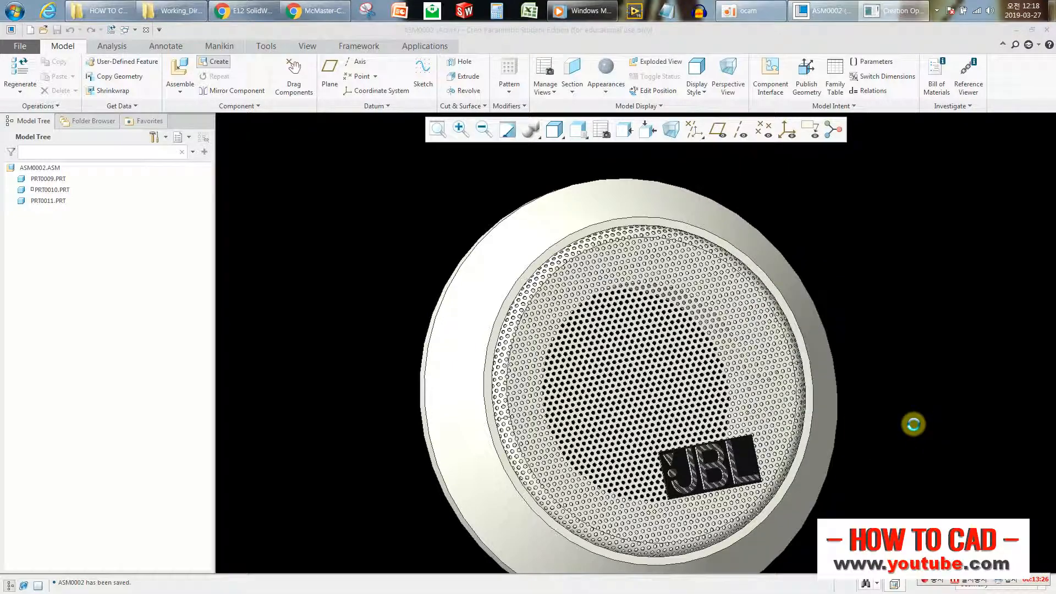
click(994, 505)
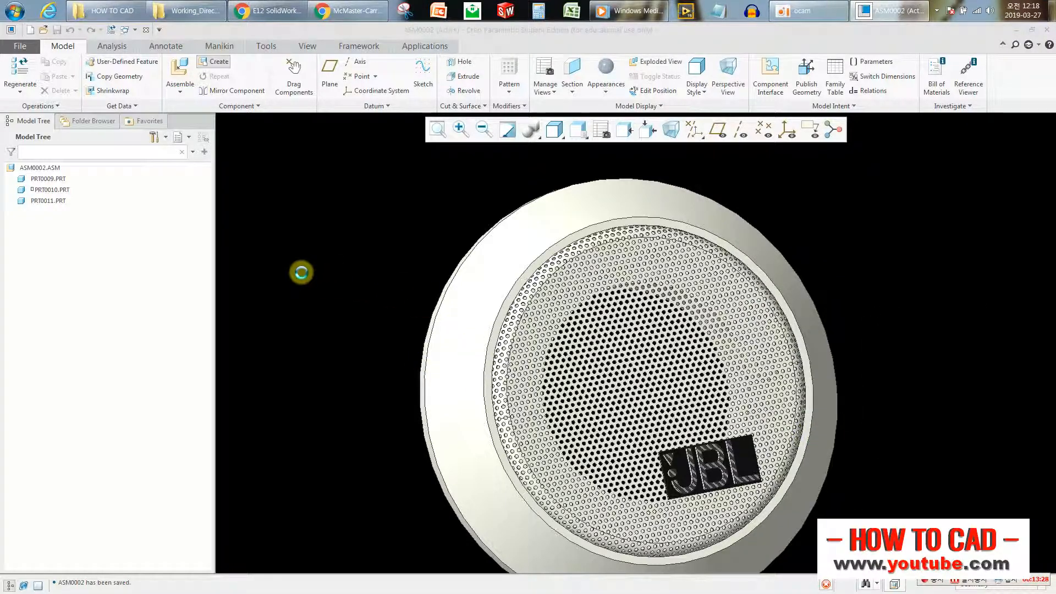
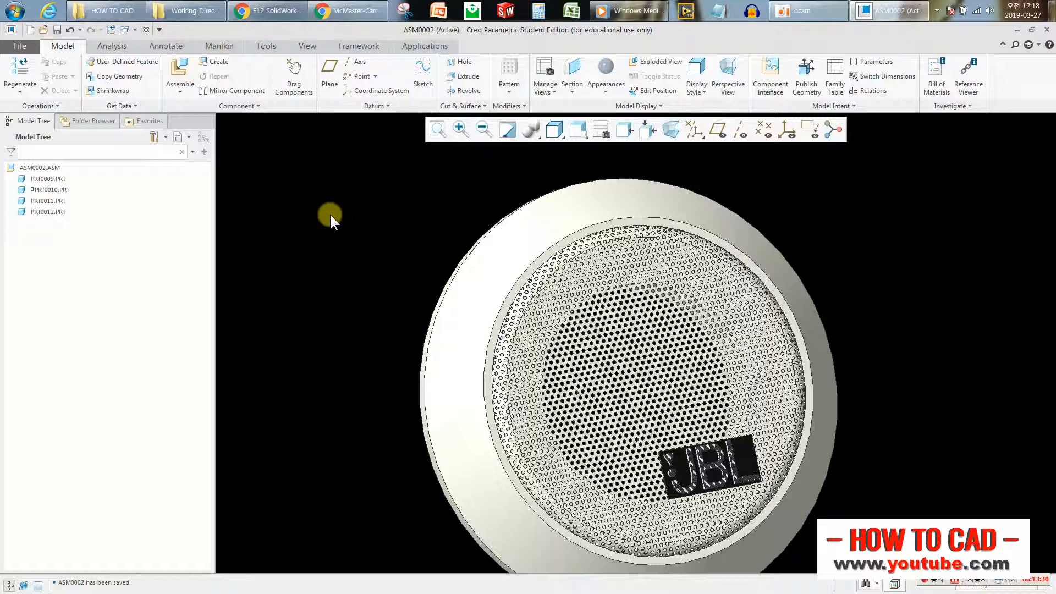
Open PRT0012 in its own window and add a default coordinate system and three datum planes
click(82, 160)
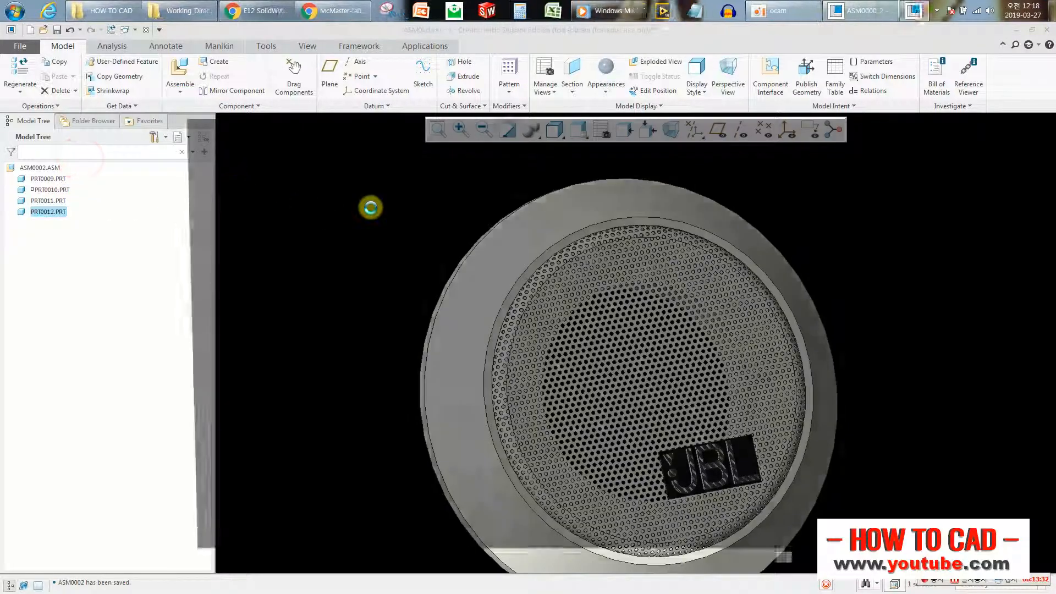
click(300, 82)
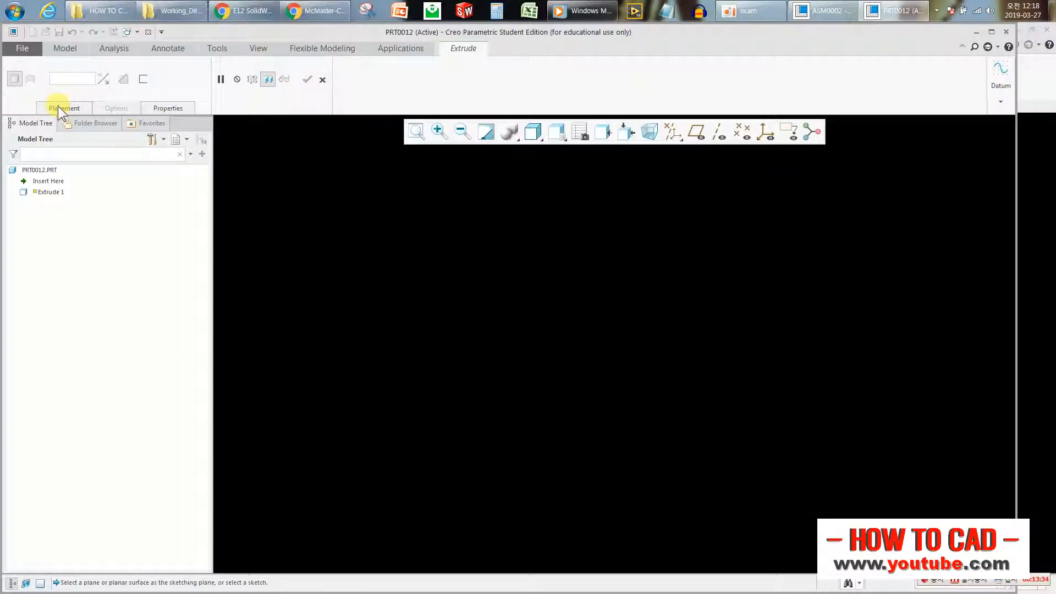
click(324, 80)
click(205, 96)
Extrude a dimensioned circle, sketched at the intersection of the reference axes, into a solid cylinder
click(299, 82)
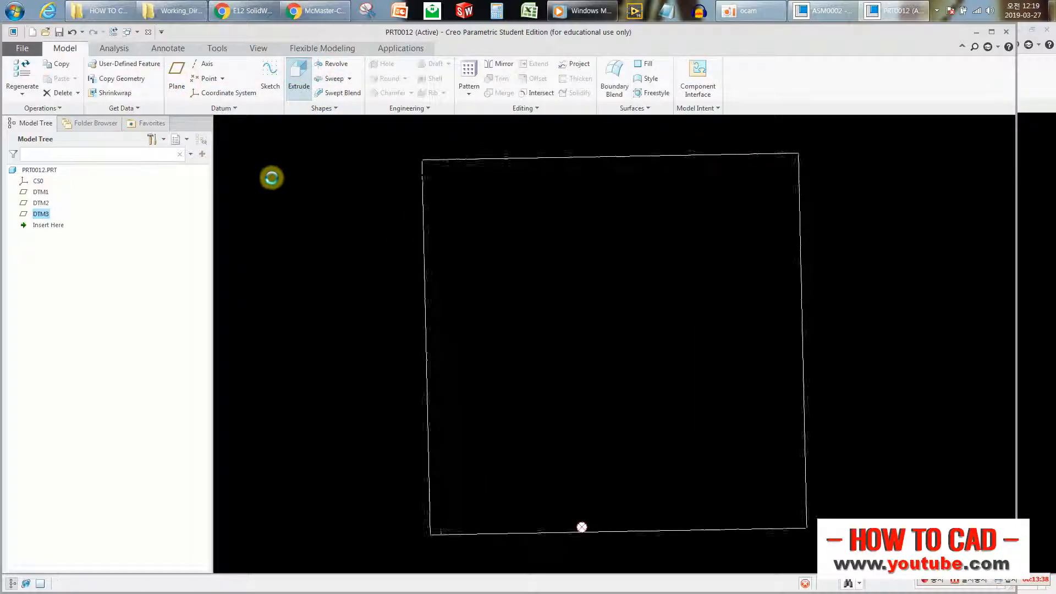
click(277, 93)
click(619, 342)
click(643, 313)
middle_click(645, 304)
double_click(552, 303)
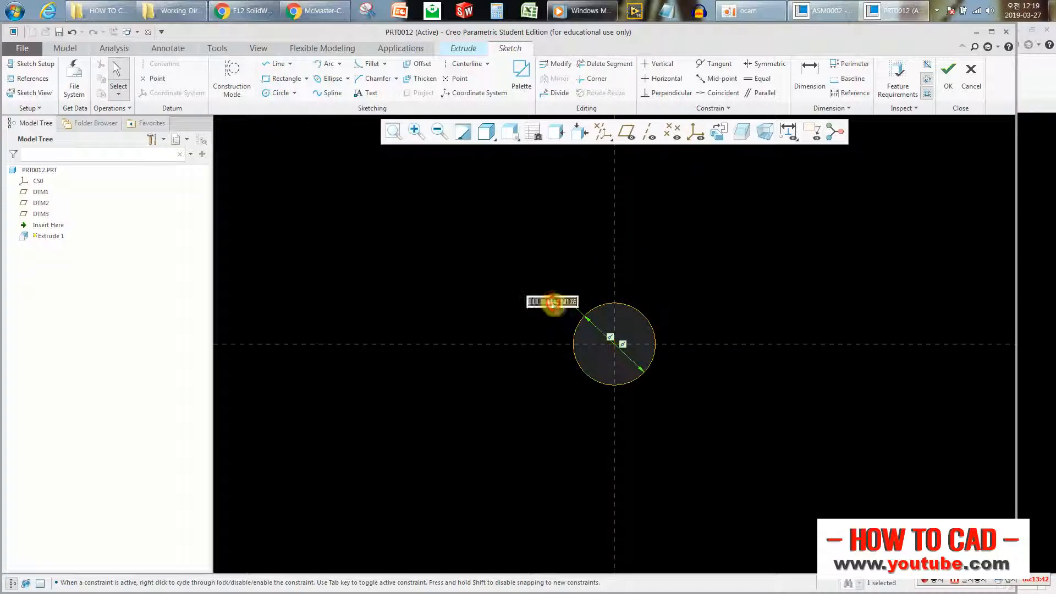
key(Return)
click(948, 70)
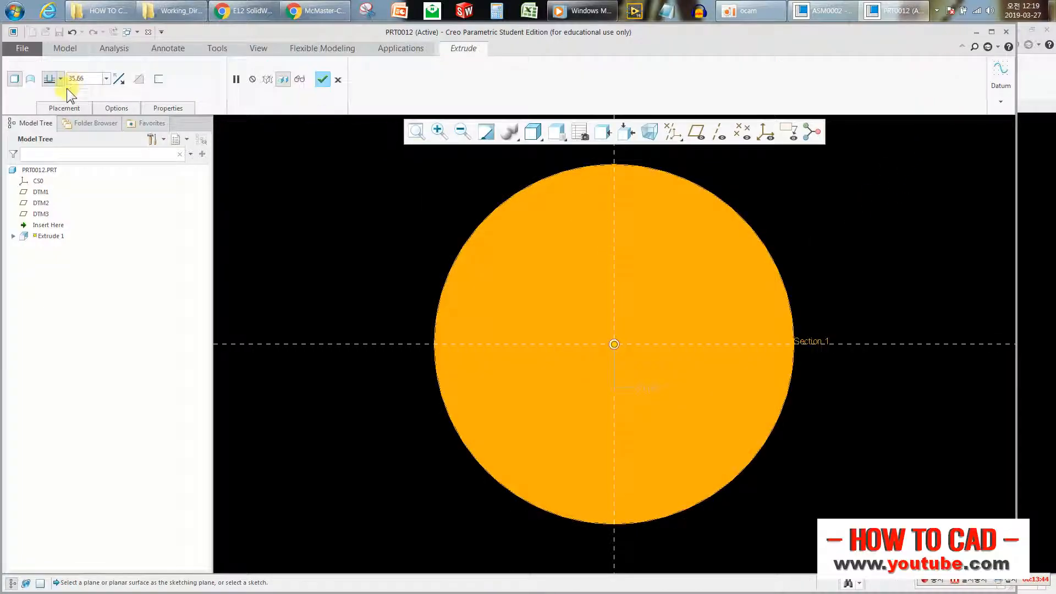
middle_click(339, 200)
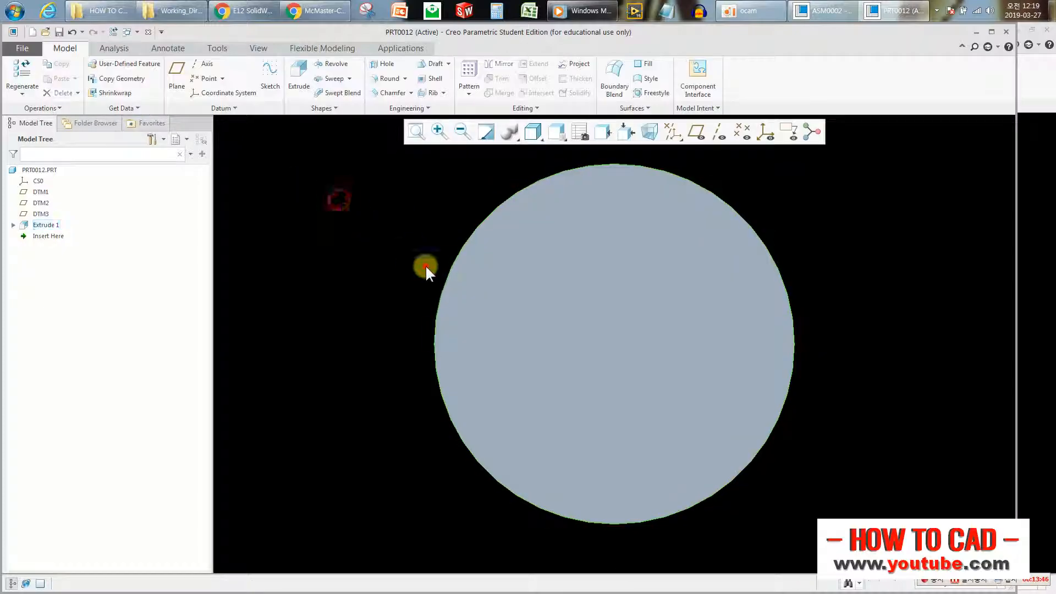
Round the circular edge of the cylinder's end face with a radius of 2
scroll(512, 287, up, 2)
middle_drag(519, 285, 611, 281)
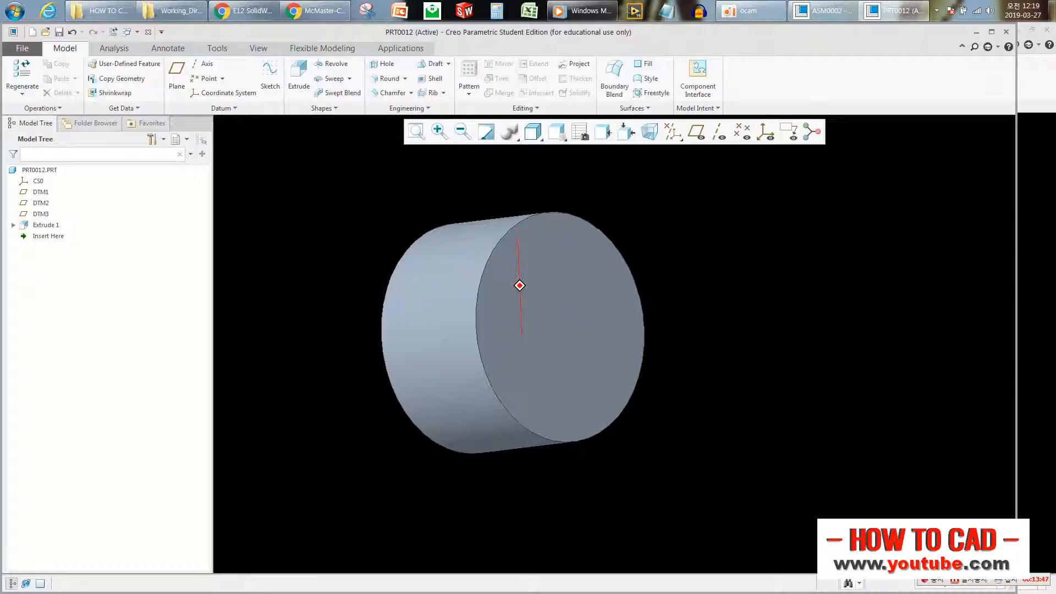
click(388, 78)
click(524, 219)
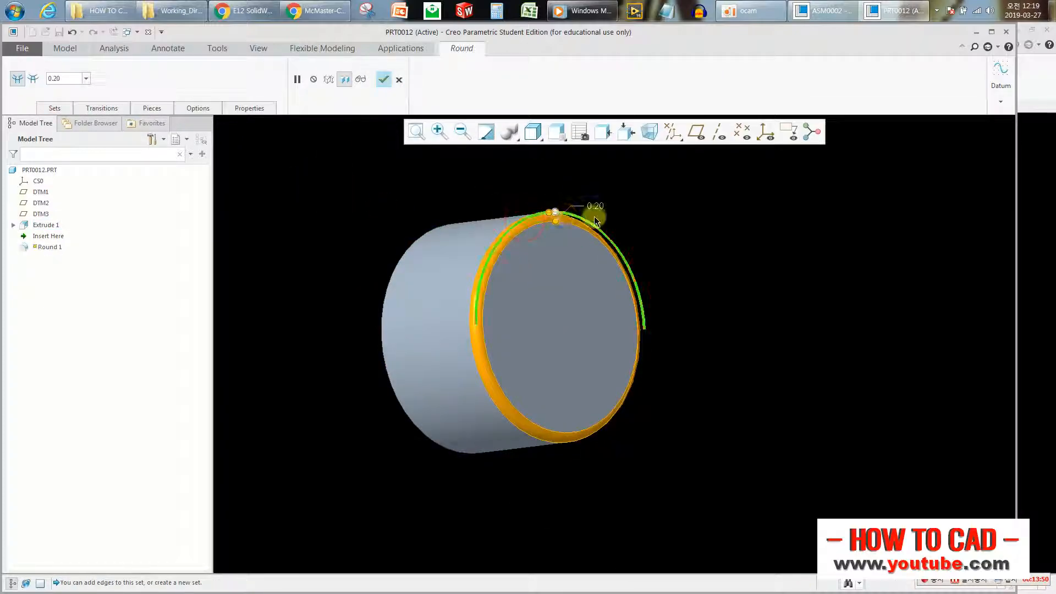
double_click(596, 207)
text(3)
key(Return)
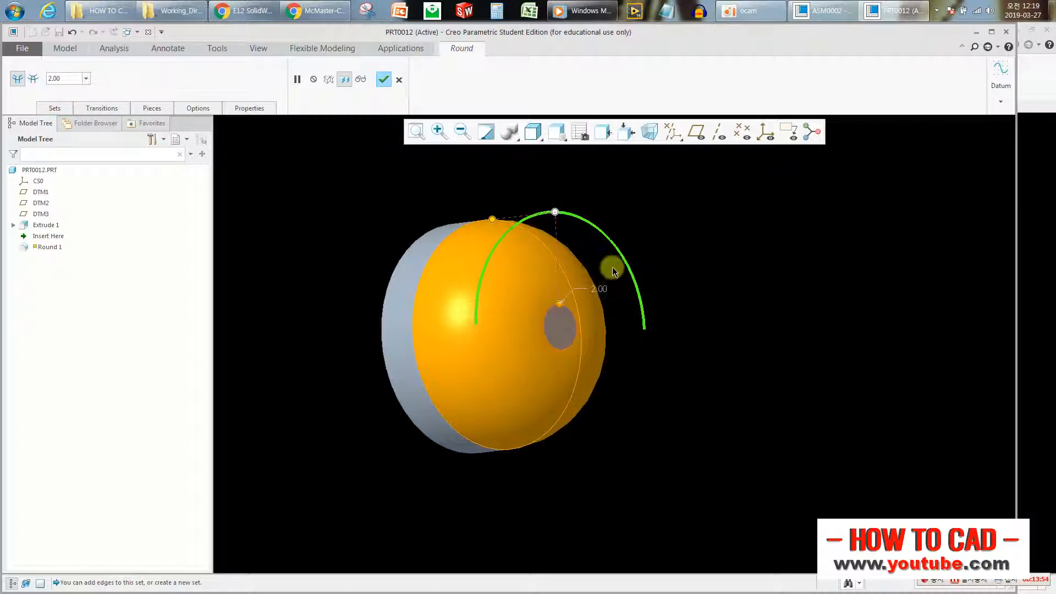
middle_click(692, 205)
click(407, 174)
Apply a blue appearance to the whole part PRT0012
click(259, 50)
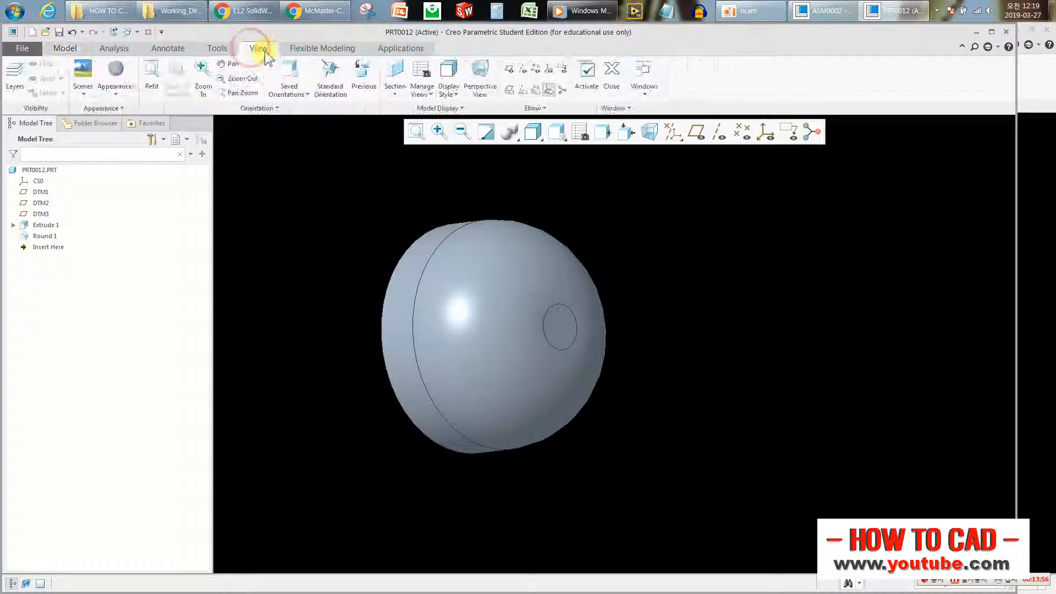
click(116, 88)
click(176, 172)
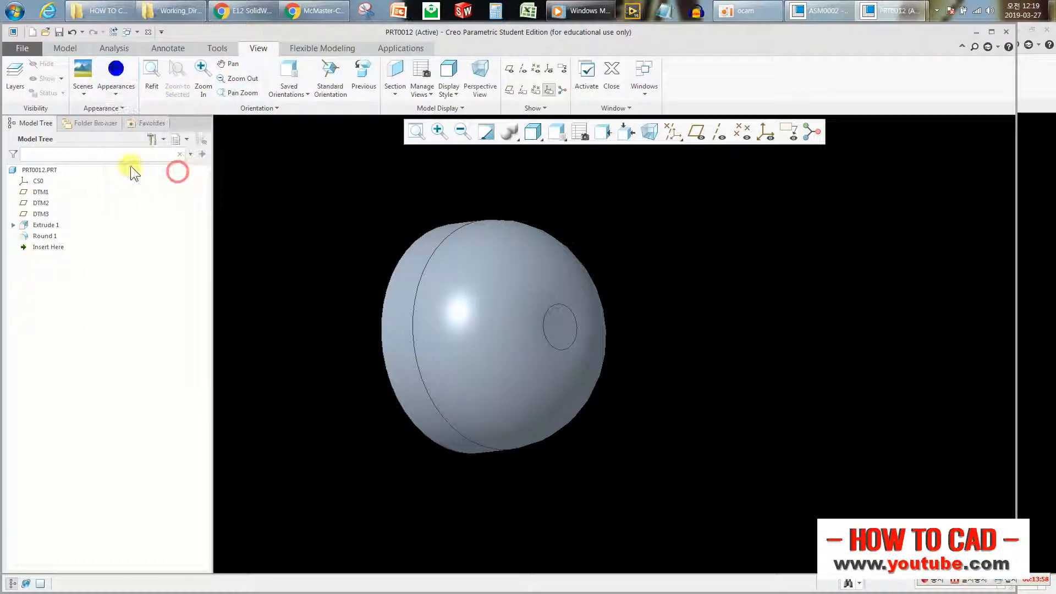
click(46, 174)
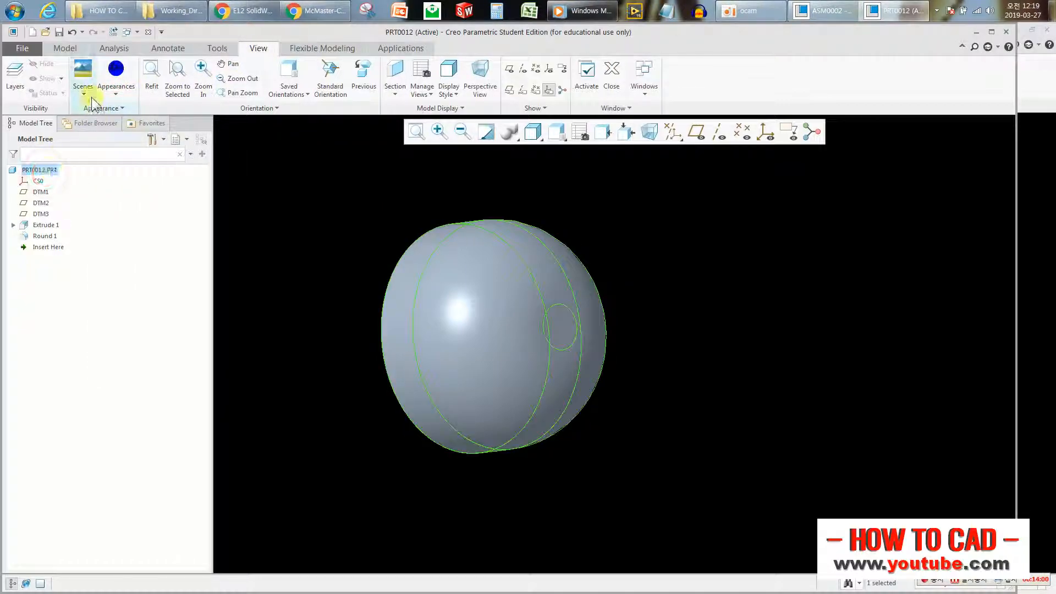
click(113, 71)
scroll(382, 187, up, 2)
middle_drag(559, 287, 645, 260)
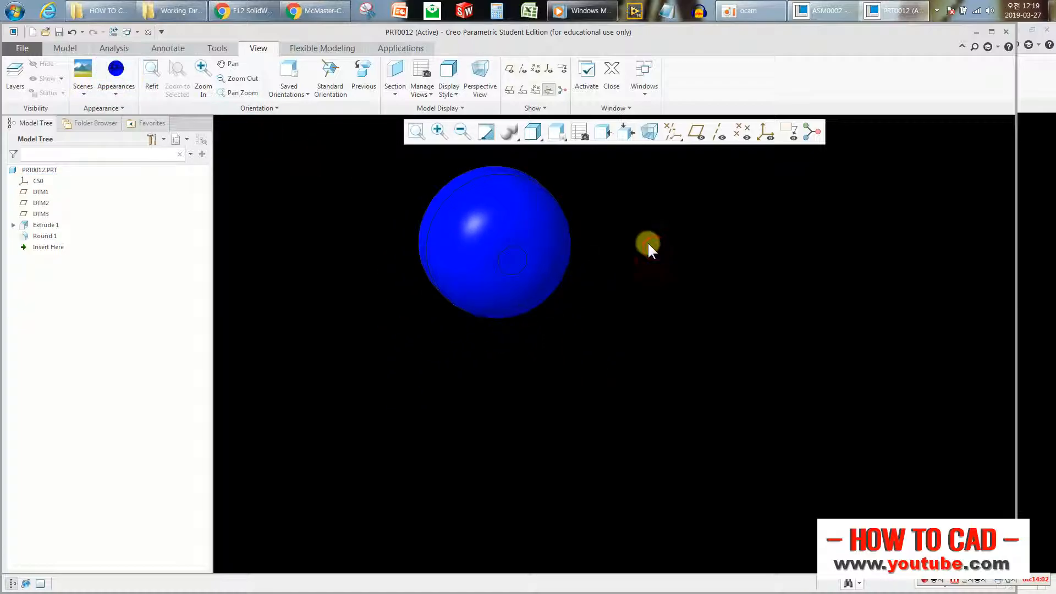
Save PRT0012 and close its window to return to the assembly
key(ctrl+s)
click(440, 472)
click(148, 31)
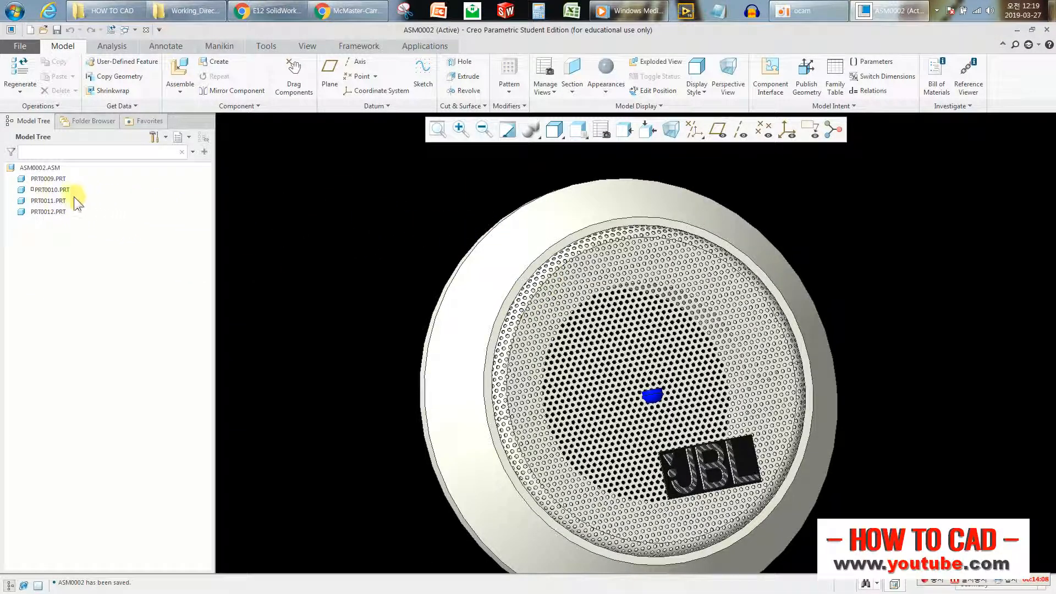
Hide the perforated grille part PRT0009 in the assembly
click(48, 201)
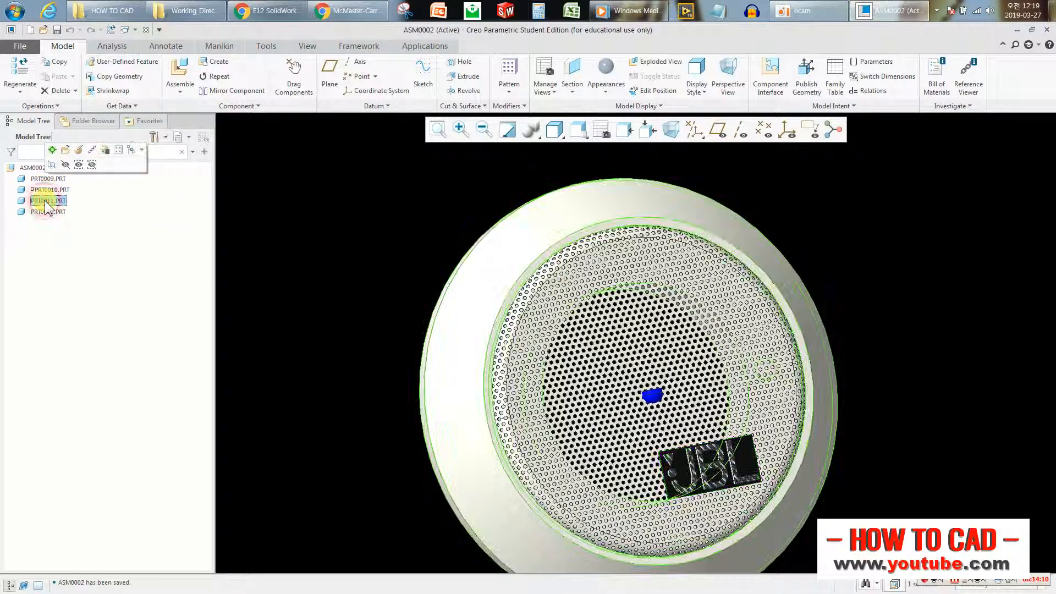
click(48, 179)
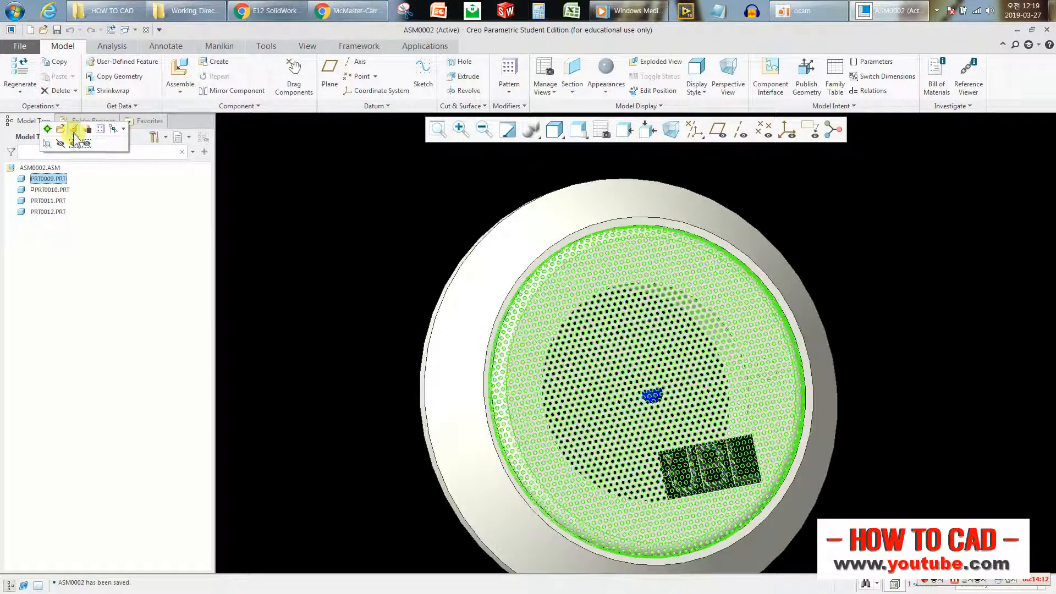
click(59, 145)
click(335, 199)
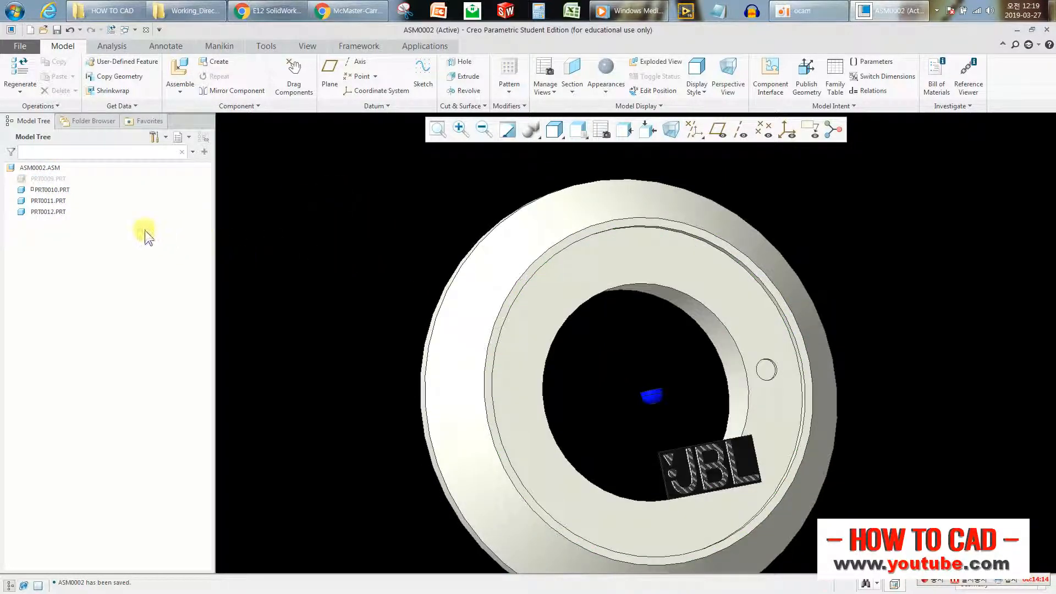
Redefine the placement of the small blue part PRT0012 and delete its default constraint
click(89, 168)
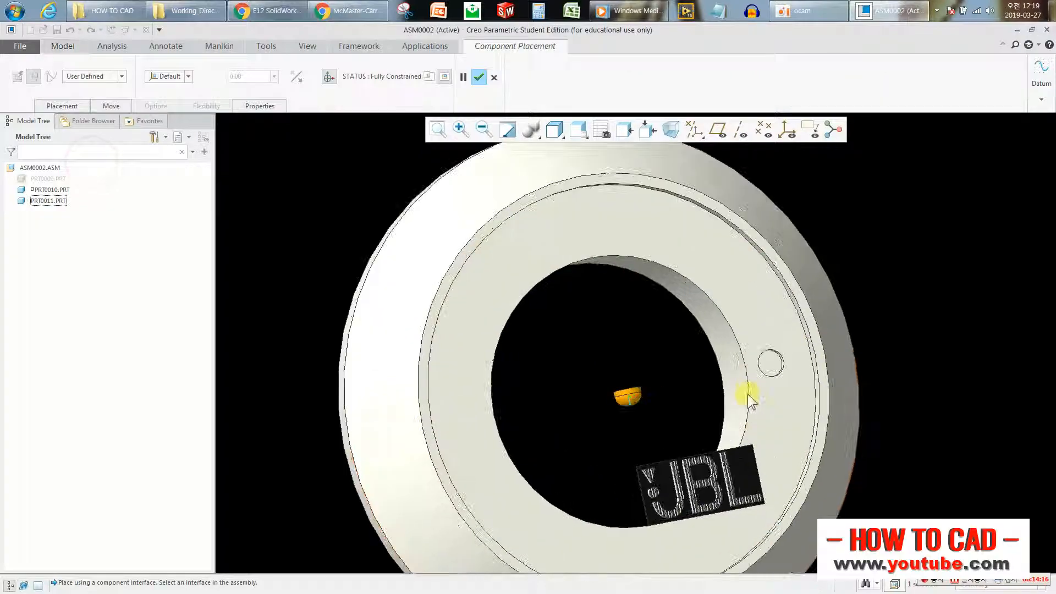
scroll(467, 420, up, 2)
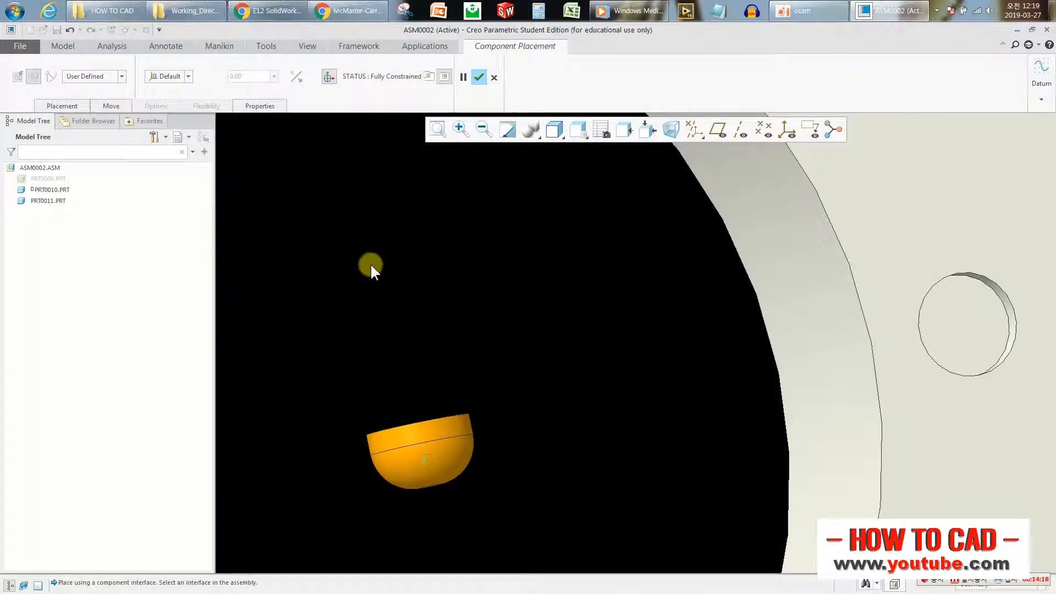
click(62, 105)
click(77, 141)
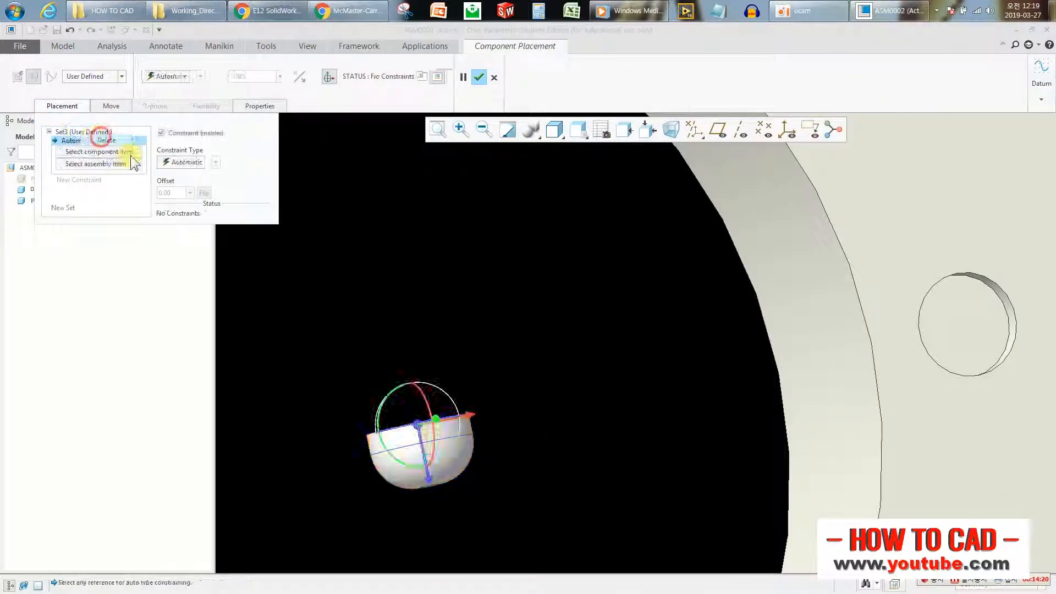
Constrain the flat face of the rounded part as Coincident with the floor of the small hole in the housing
click(968, 325)
scroll(472, 427, up, 3)
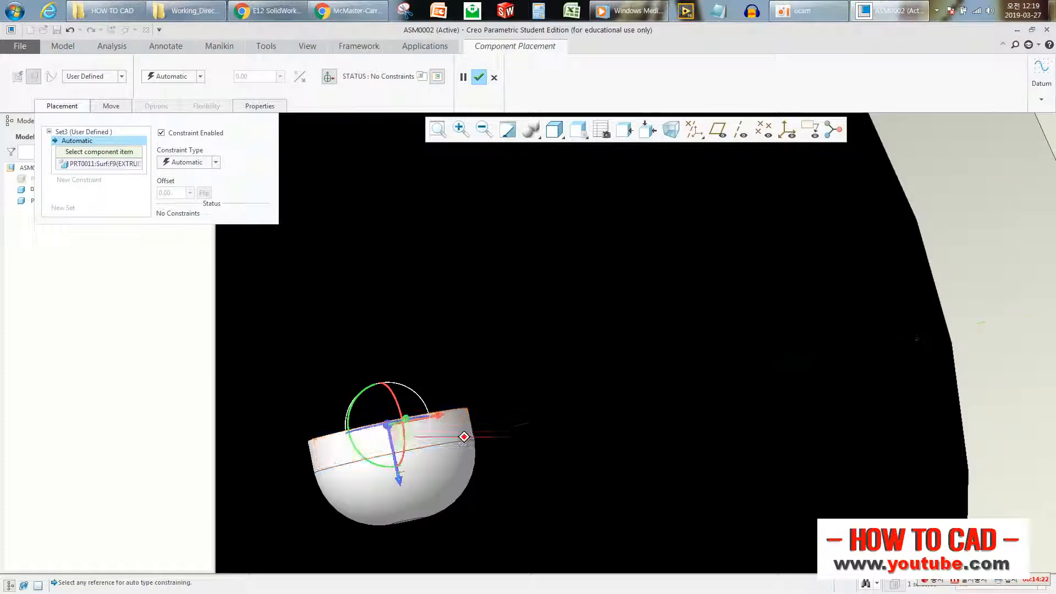
click(475, 404)
click(183, 162)
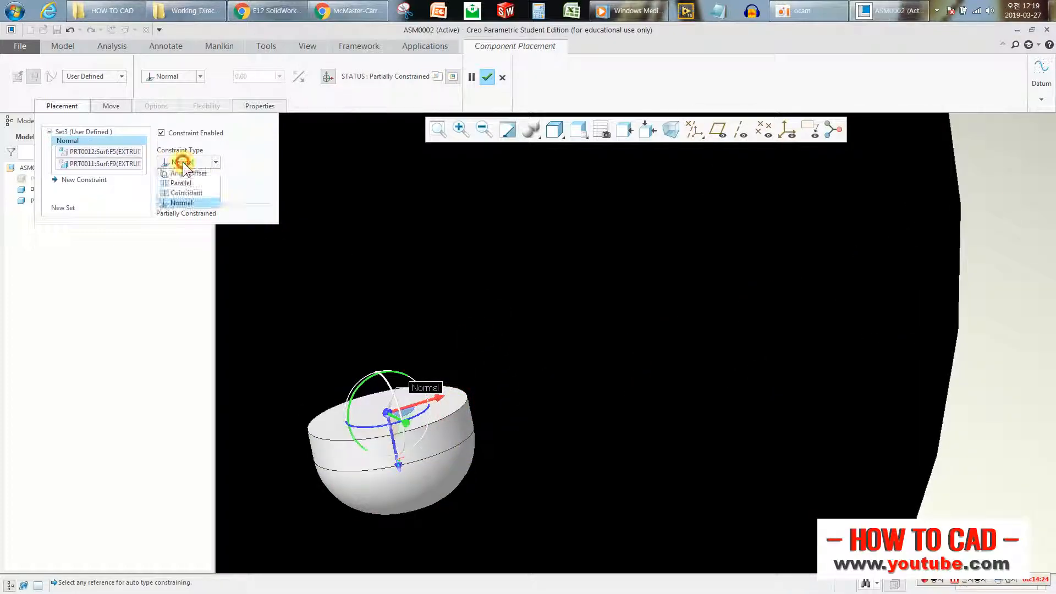
click(182, 203)
Make the rounded part's cylindrical side coincident with the wall of the housing's small hole and accept the placement
click(338, 308)
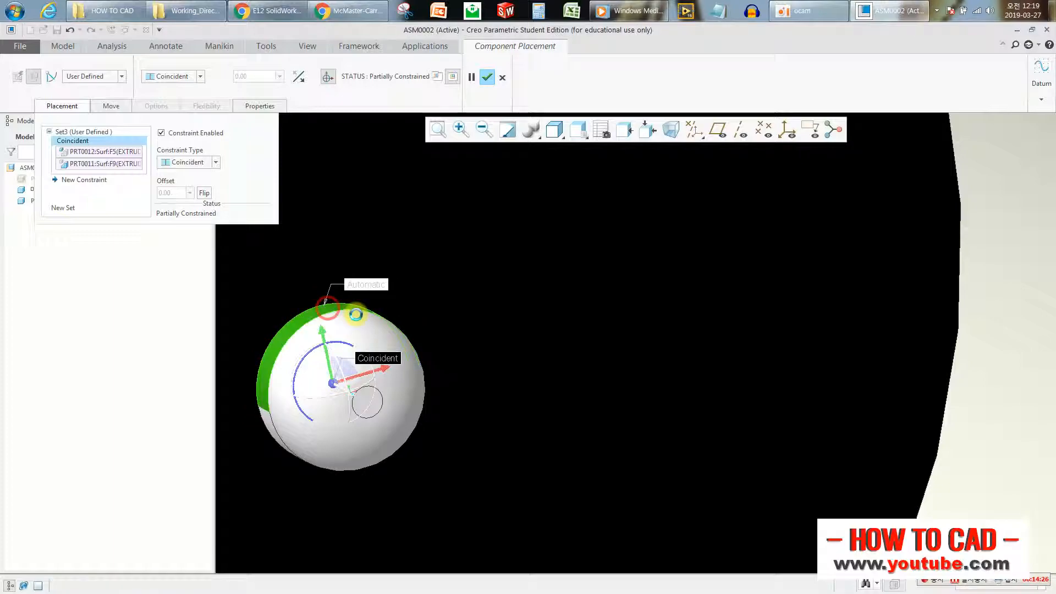
scroll(468, 329, down, 2)
click(809, 267)
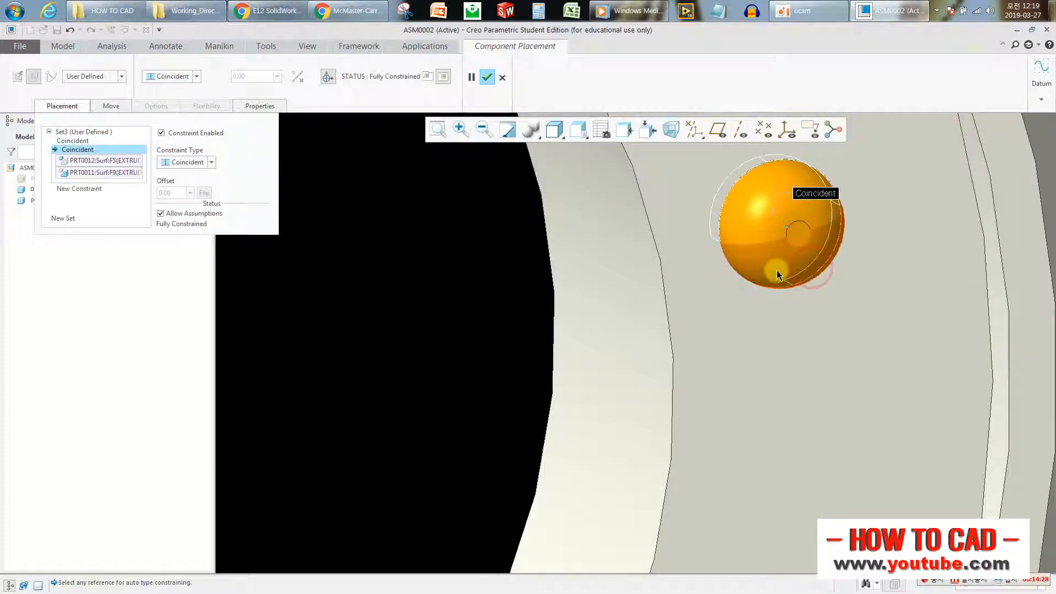
scroll(498, 311, down, 2)
middle_click(505, 295)
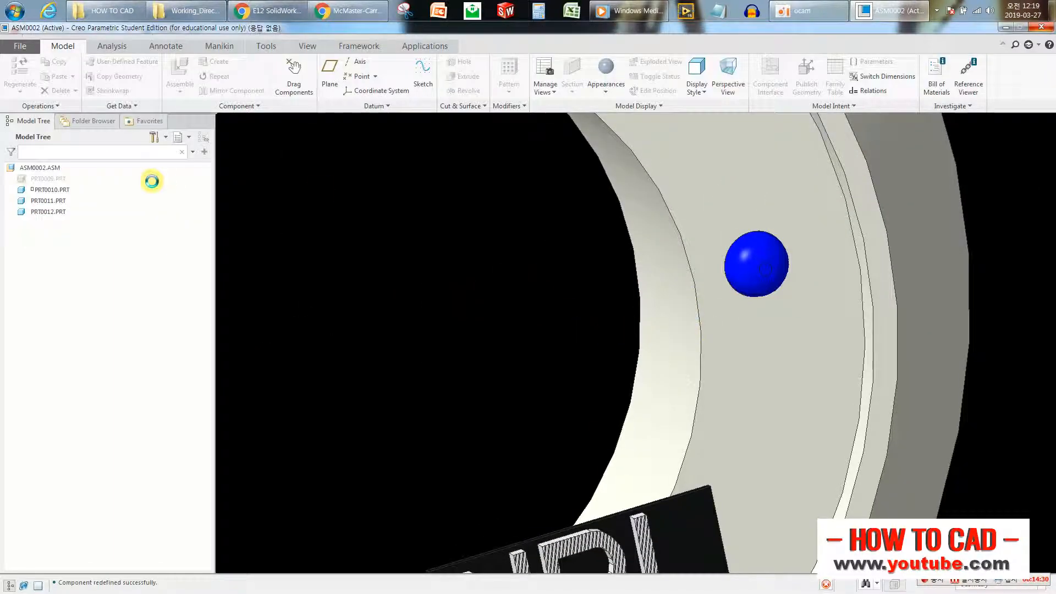
Unhide the perforated grille part PRT0009 and save the assembly
click(55, 180)
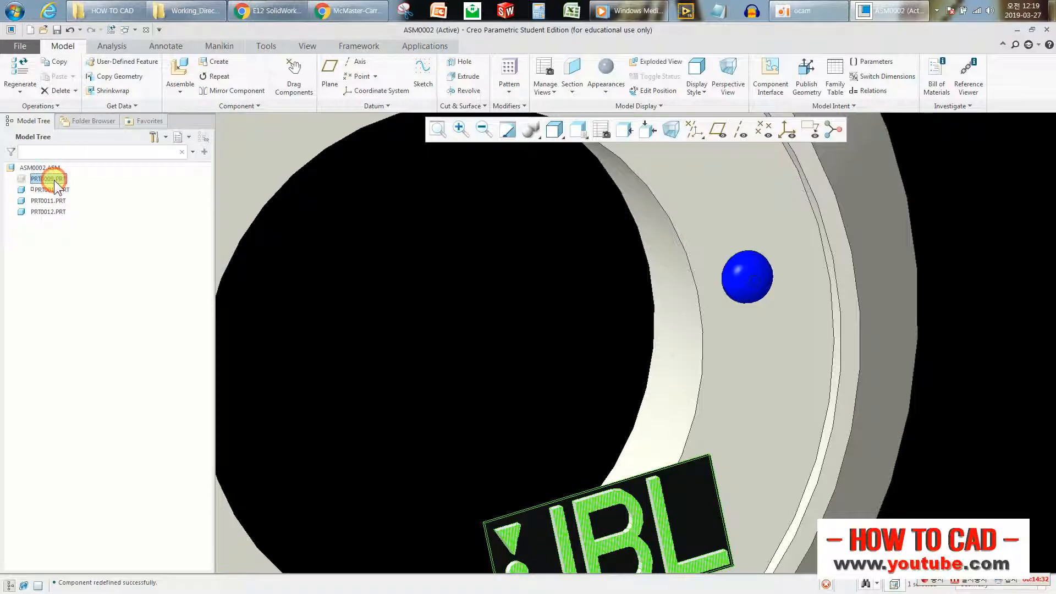
click(952, 216)
scroll(823, 302, up, 5)
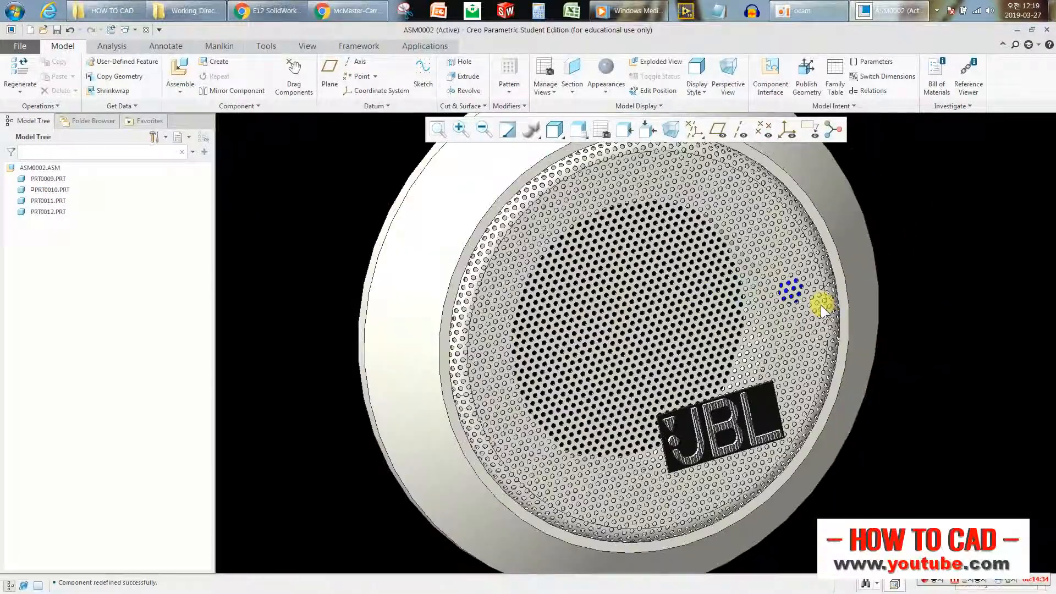
middle_drag(774, 287, 884, 264)
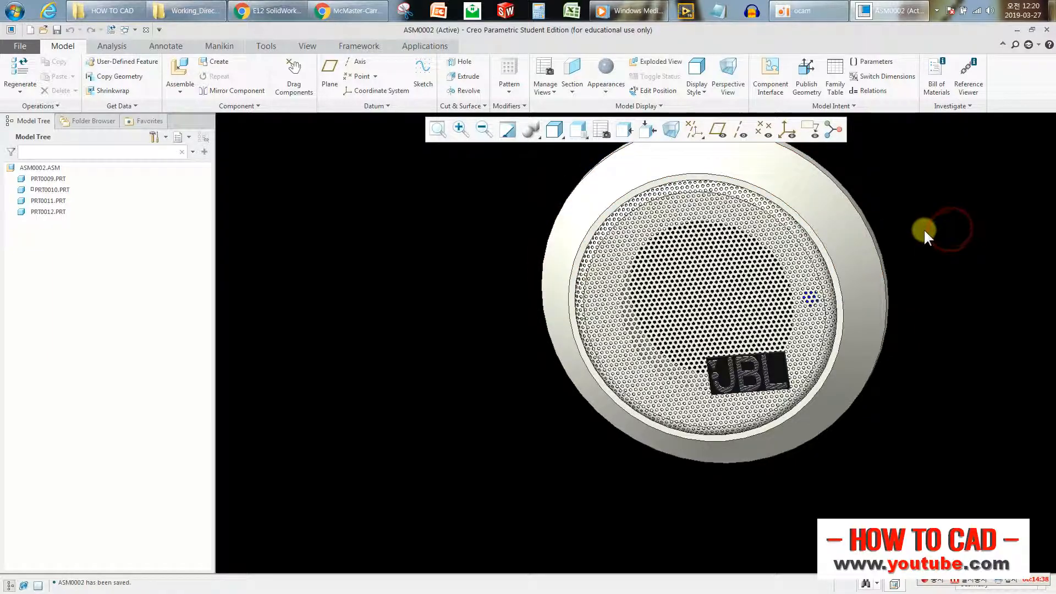
Measure the diameter of the housing's outermost circular edge
mouse_move(802, 245)
middle_down()
mouse_move(745, 264)
mouse_move(816, 229)
mouse_move(877, 238)
mouse_move(559, 250)
mouse_move(773, 310)
mouse_move(771, 317)
middle_up()
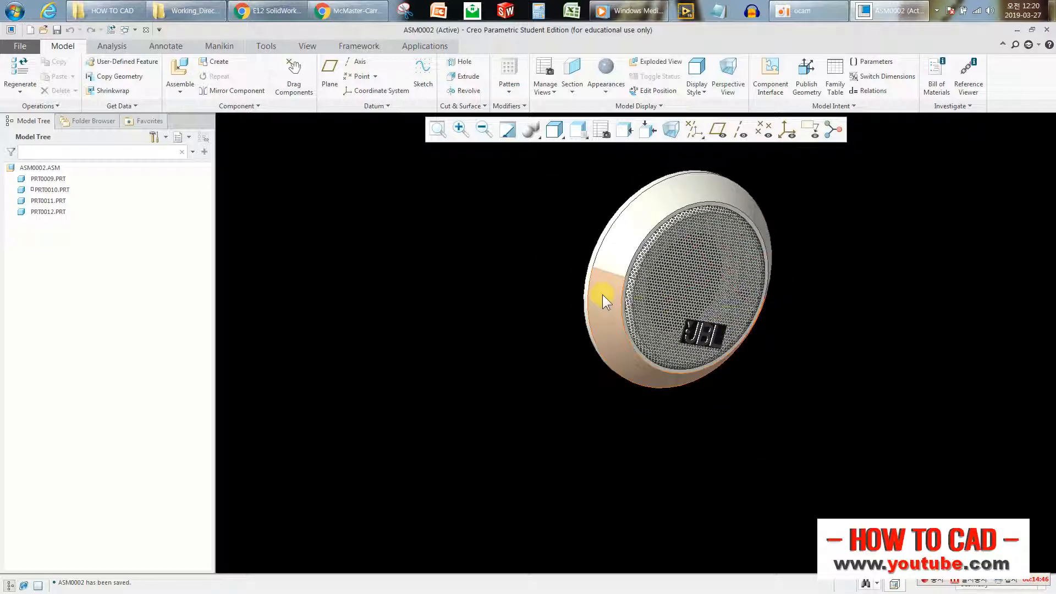
scroll(651, 172, down, 3)
click(108, 50)
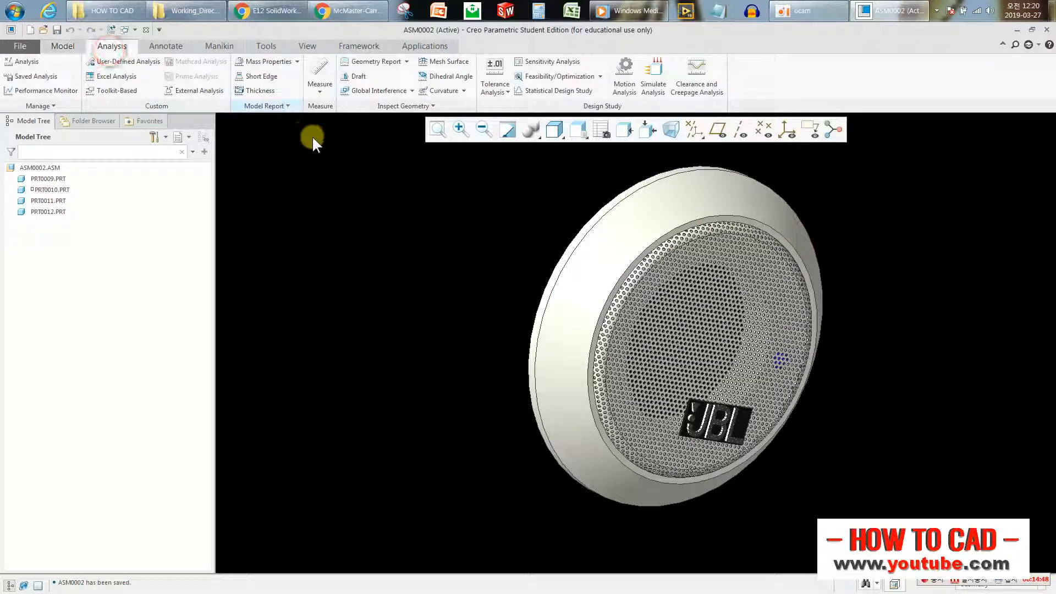
click(318, 71)
scroll(682, 165, down, 4)
click(670, 174)
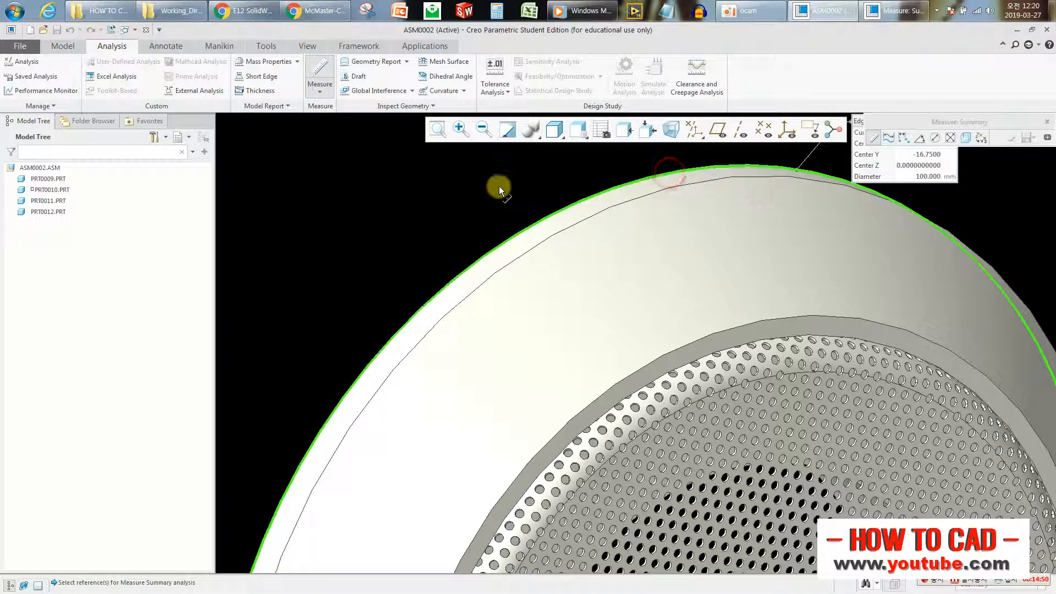
middle_click(440, 190)
scroll(495, 220, up, 5)
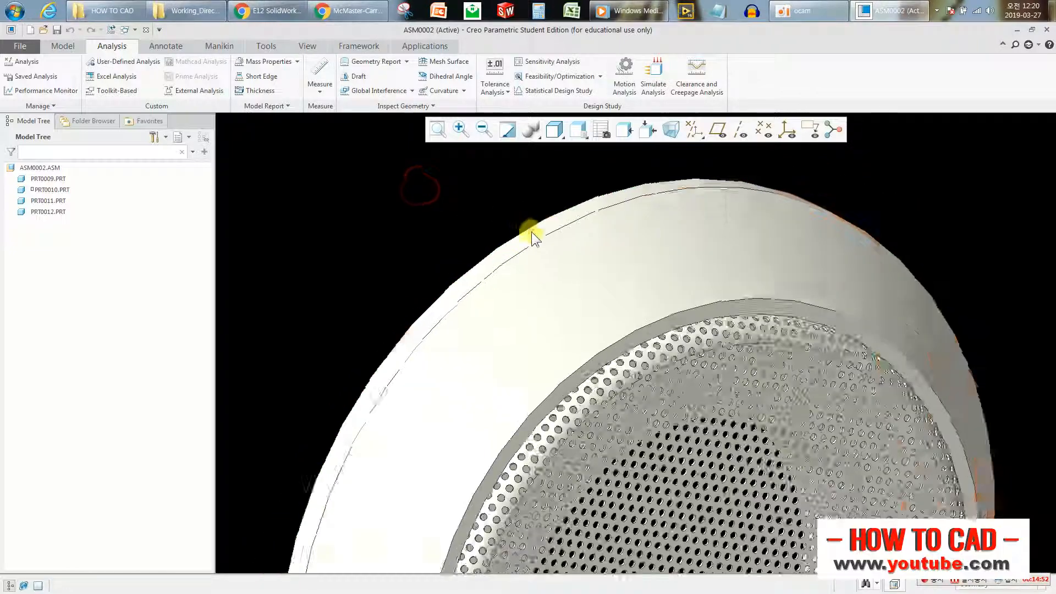
Create a new part in the assembly with the Empty creation method
click(63, 46)
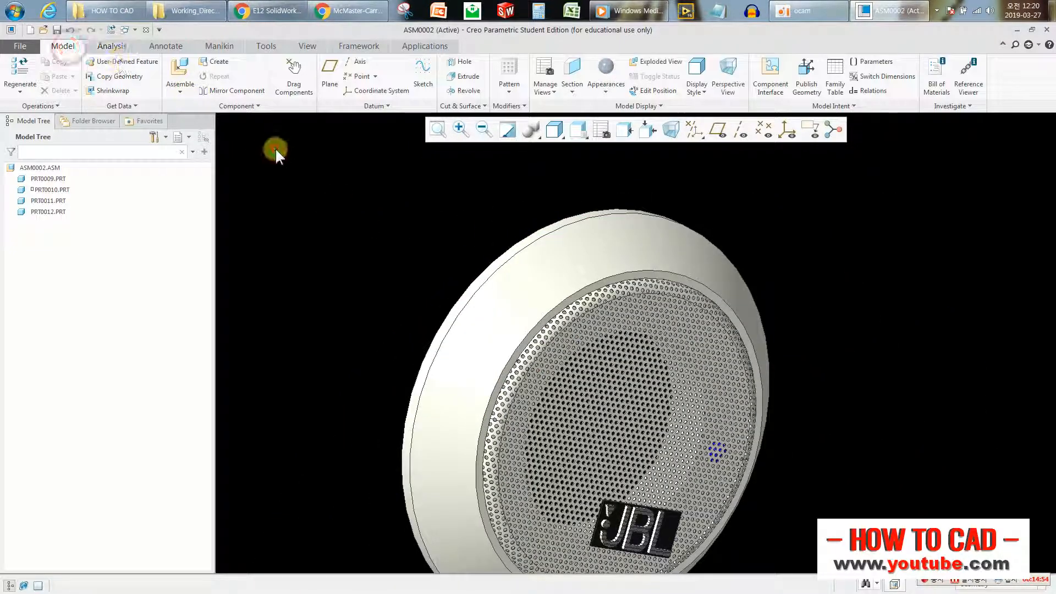
click(205, 63)
click(875, 427)
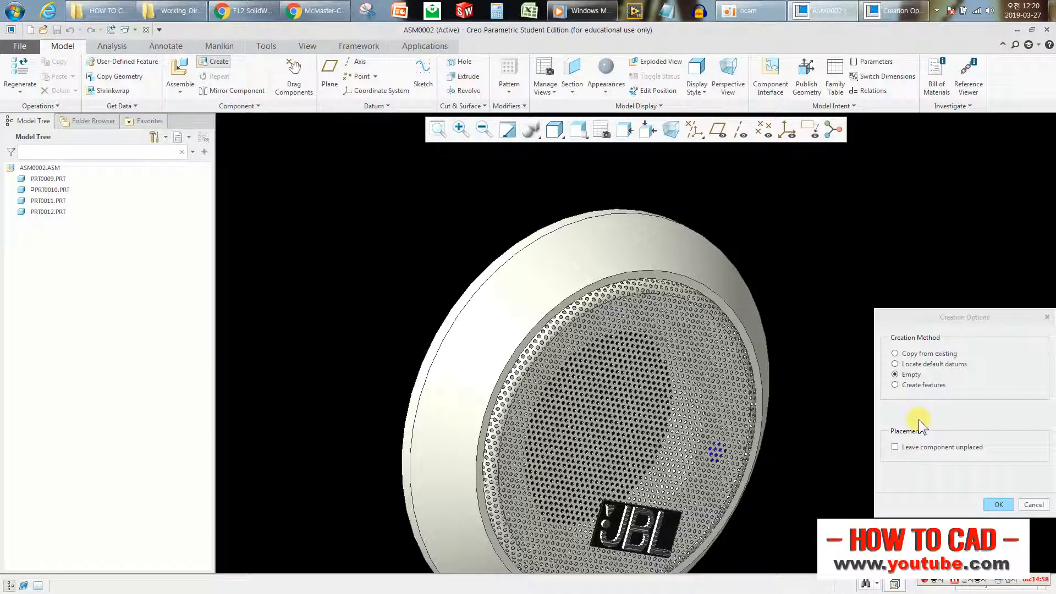
click(999, 502)
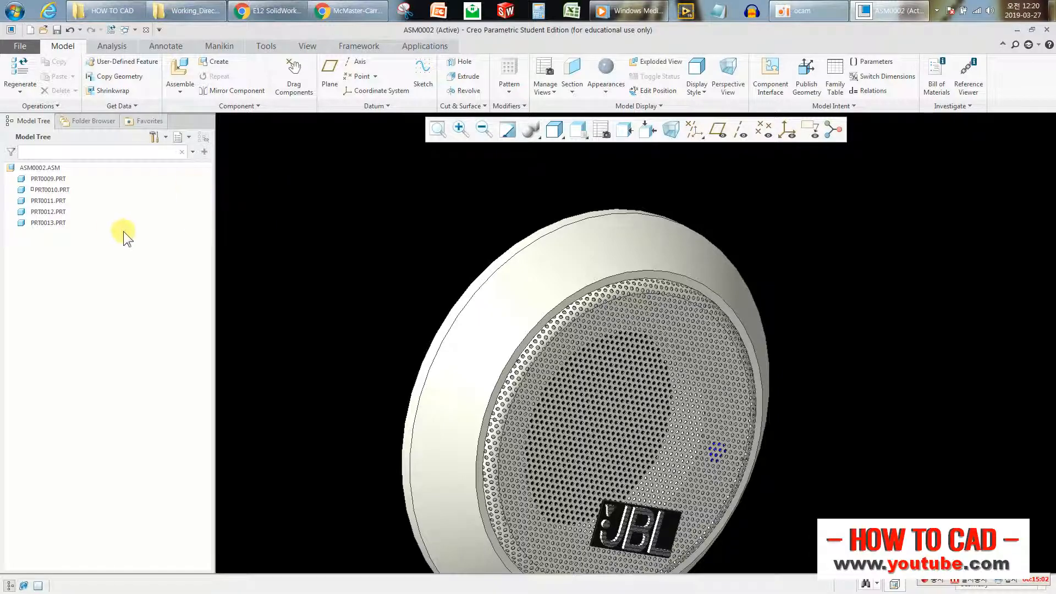
Open the new part PRT0013 in its own window and add a default coordinate system and three datum planes
scroll(480, 272, up, 2)
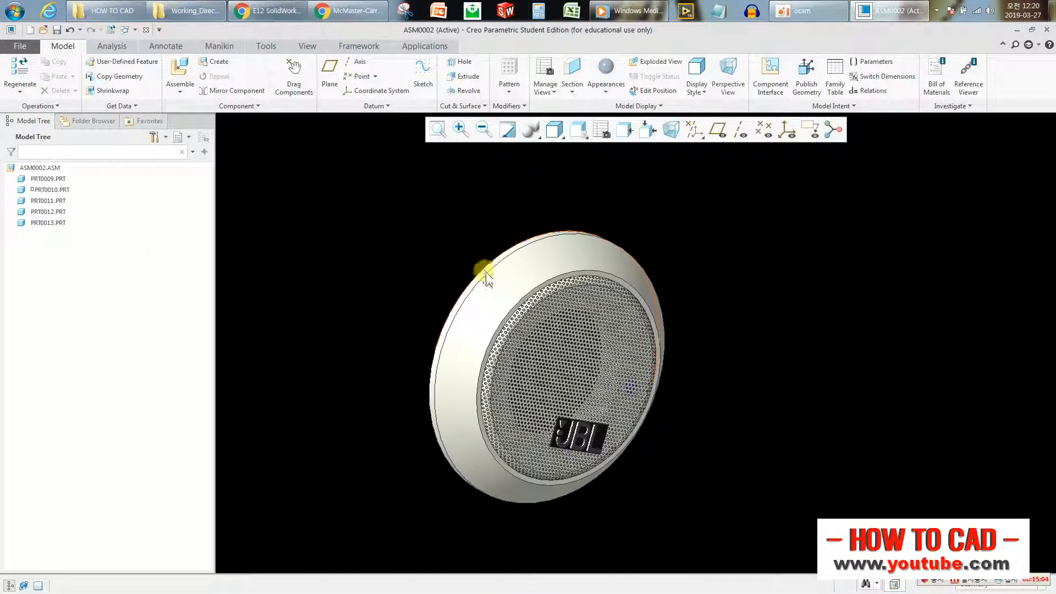
shift+middle_drag(484, 272, 471, 245)
click(55, 224)
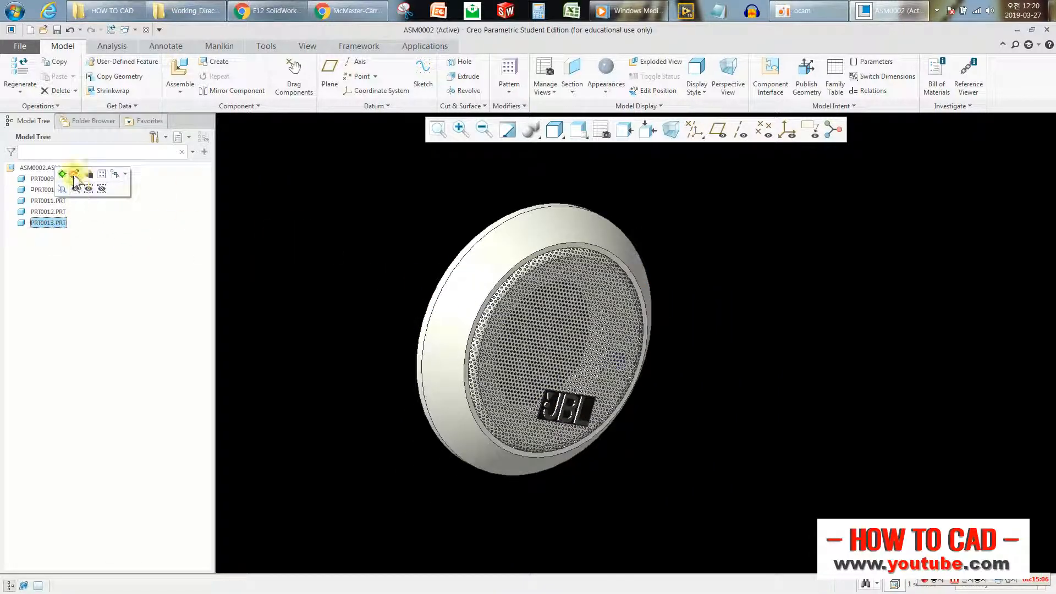
click(75, 175)
click(300, 82)
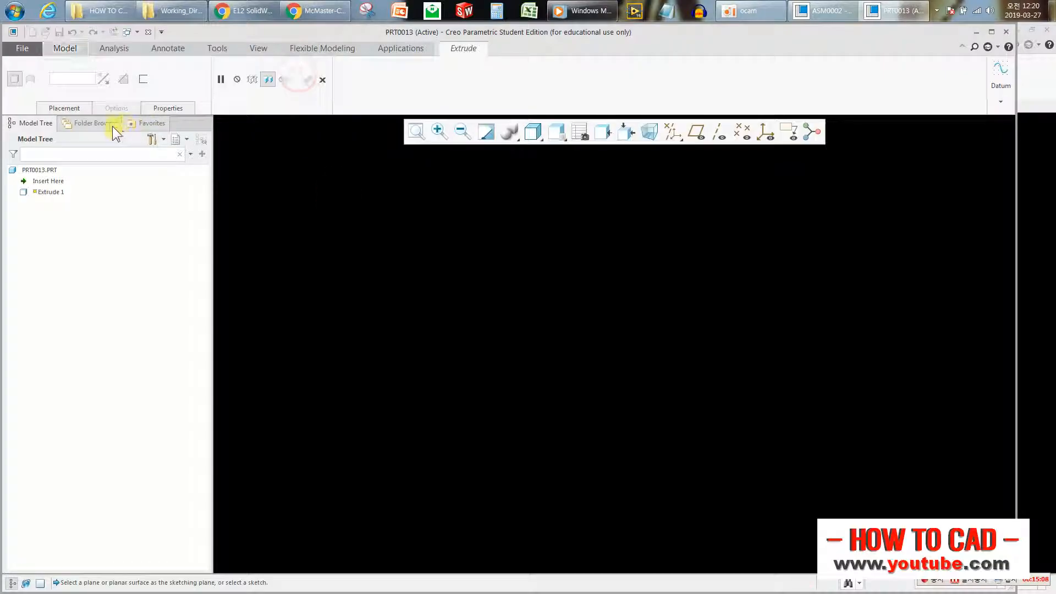
click(323, 80)
click(220, 91)
Start an extrusion, sketch a circle of diameter 100 centred on the origin, and finish the sketch
click(300, 83)
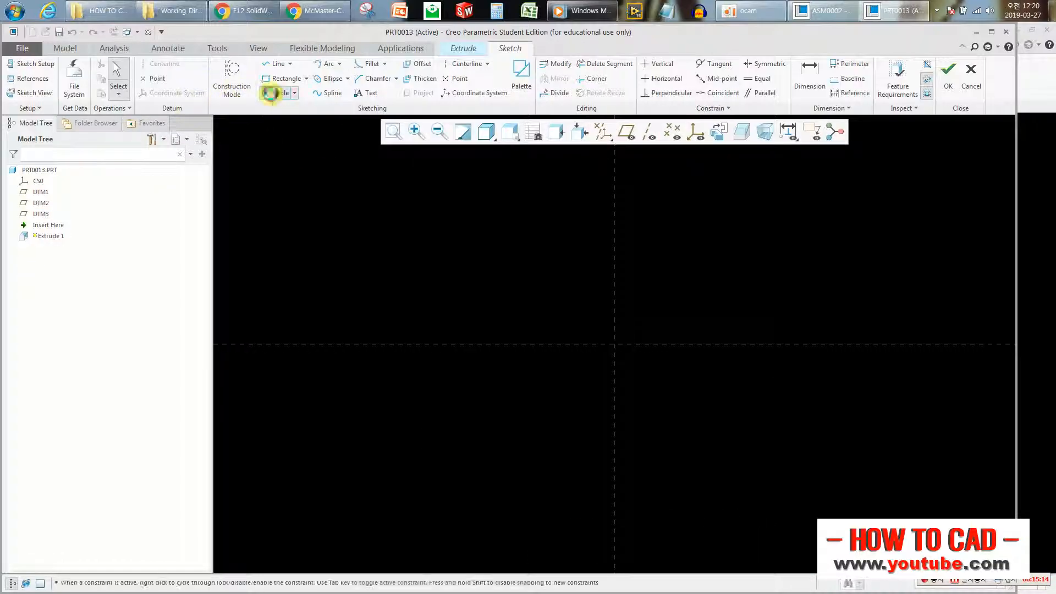
click(281, 93)
click(614, 344)
click(622, 222)
double_click(470, 226)
text(100)
key(Return)
click(949, 76)
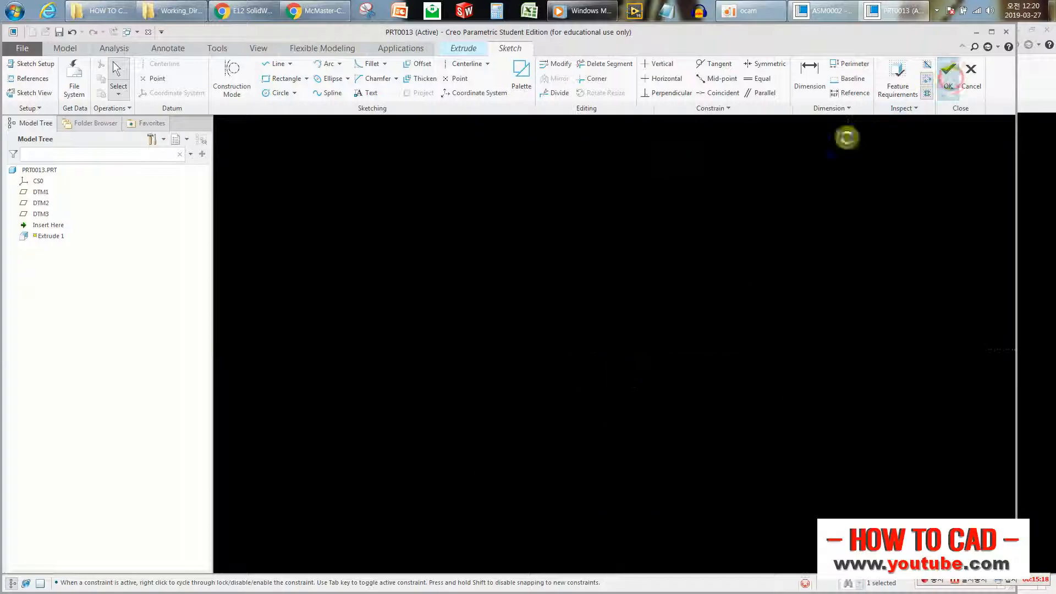
Extrude the circle to a depth of 25
middle_drag(623, 277, 643, 364)
drag(635, 358, 619, 355)
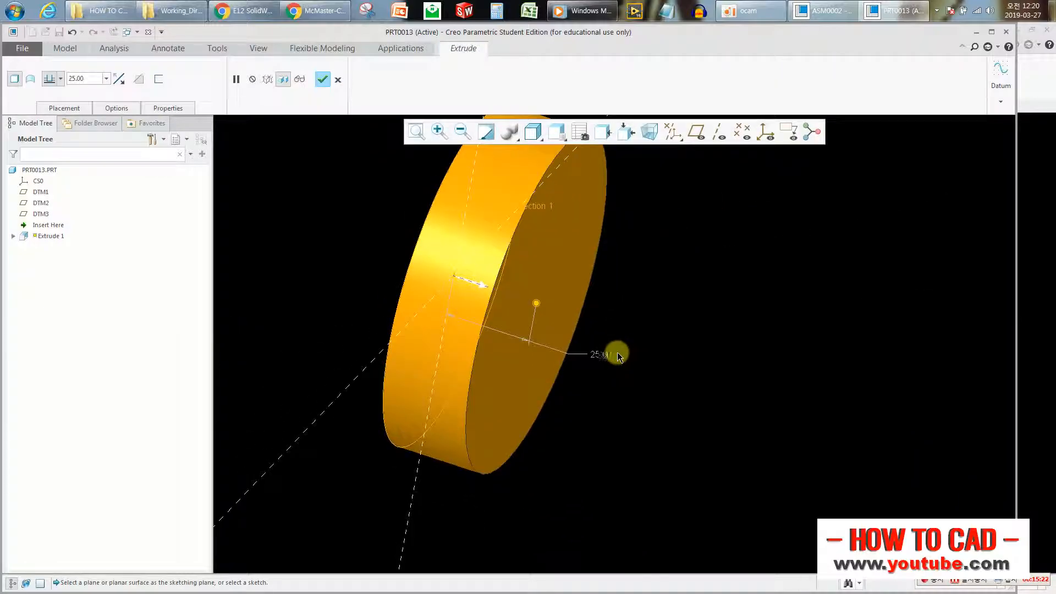
middle_click(675, 270)
Define a new orange-red appearance with increased reflection
middle_drag(632, 341, 602, 281)
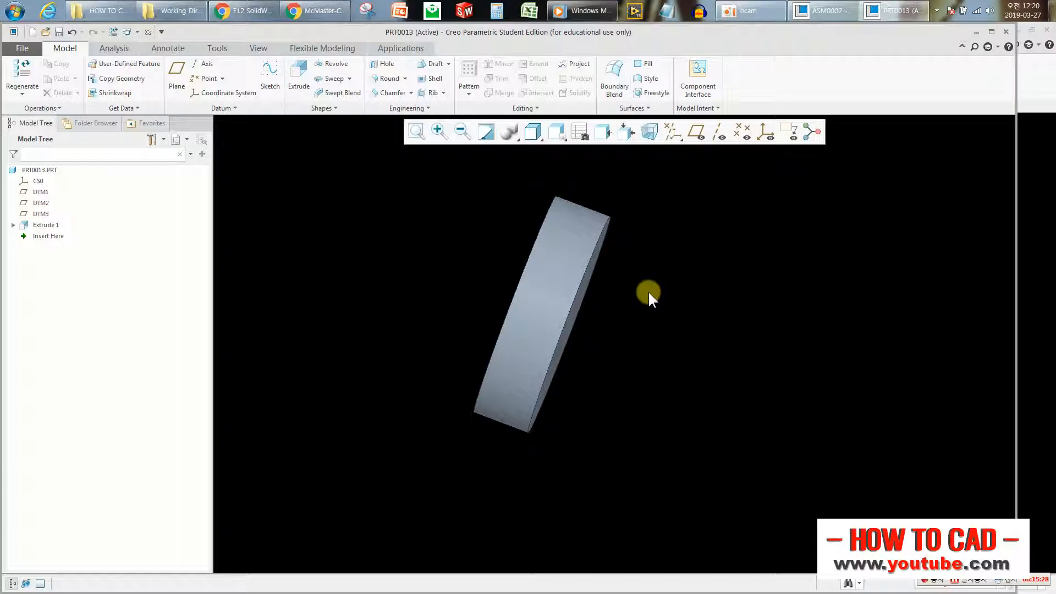
middle_drag(490, 201, 511, 249)
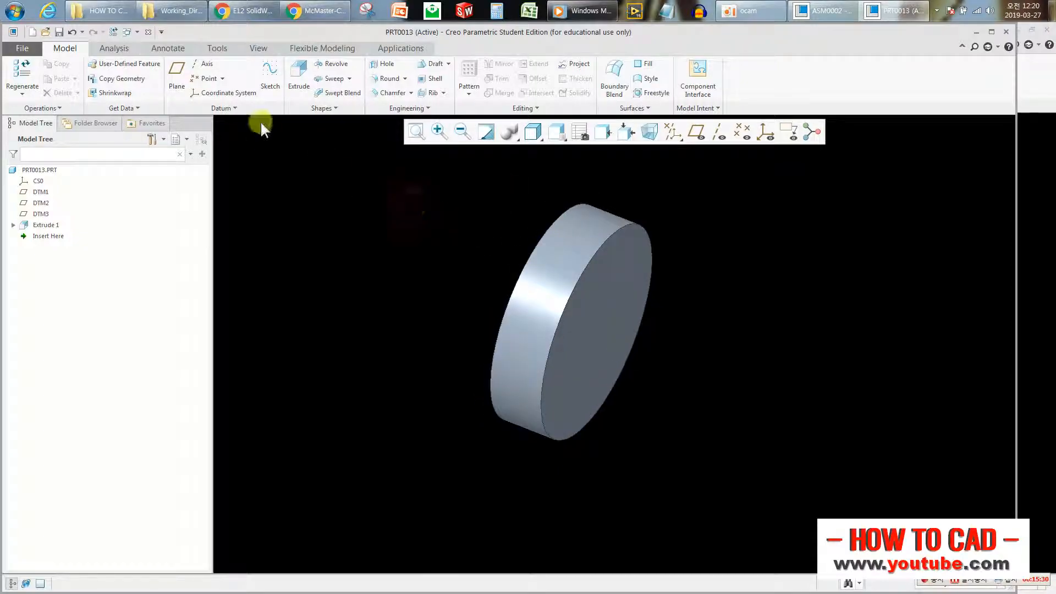
click(257, 51)
click(110, 92)
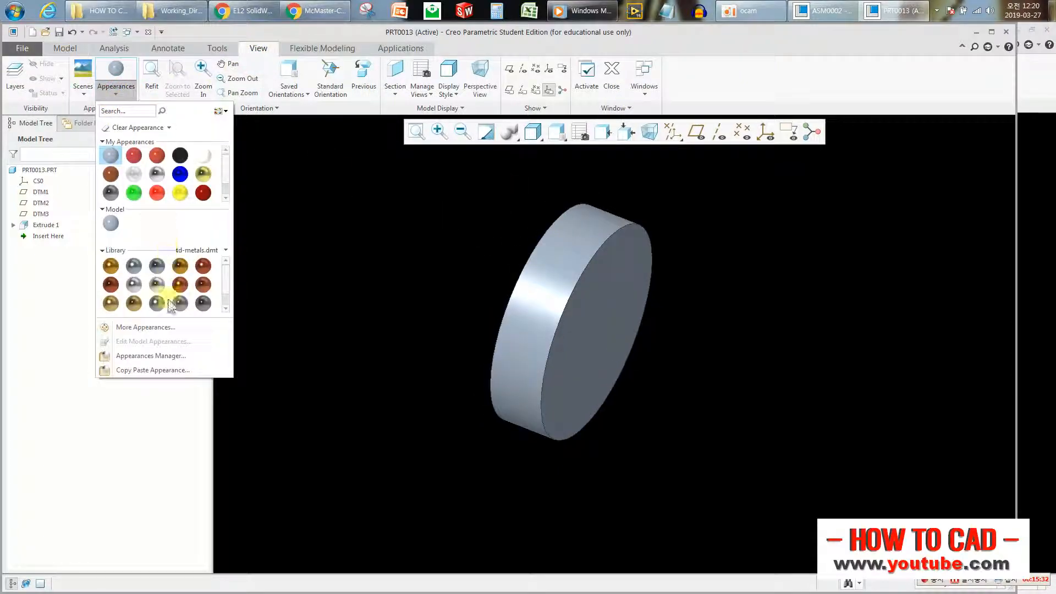
click(145, 327)
click(587, 323)
mouse_move(803, 268)
mouse_down()
mouse_move(790, 262)
mouse_move(797, 290)
mouse_move(787, 295)
mouse_move(797, 268)
mouse_move(785, 262)
mouse_move(797, 237)
mouse_move(806, 251)
mouse_move(788, 251)
mouse_move(803, 260)
mouse_up()
mouse_move(800, 330)
mouse_down()
mouse_move(814, 330)
mouse_move(804, 329)
mouse_up()
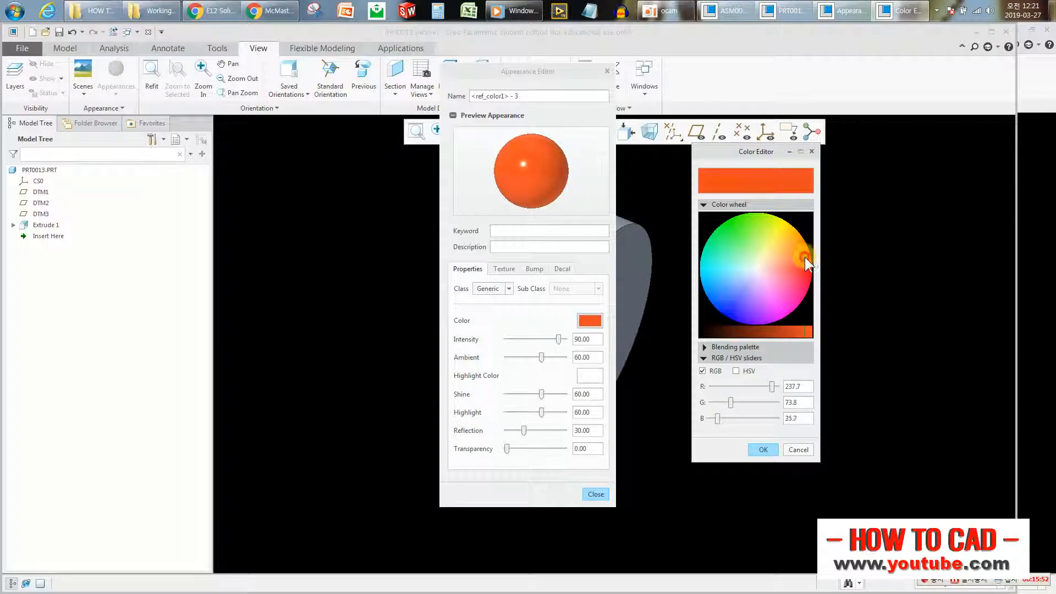
drag(805, 256, 802, 262)
click(765, 448)
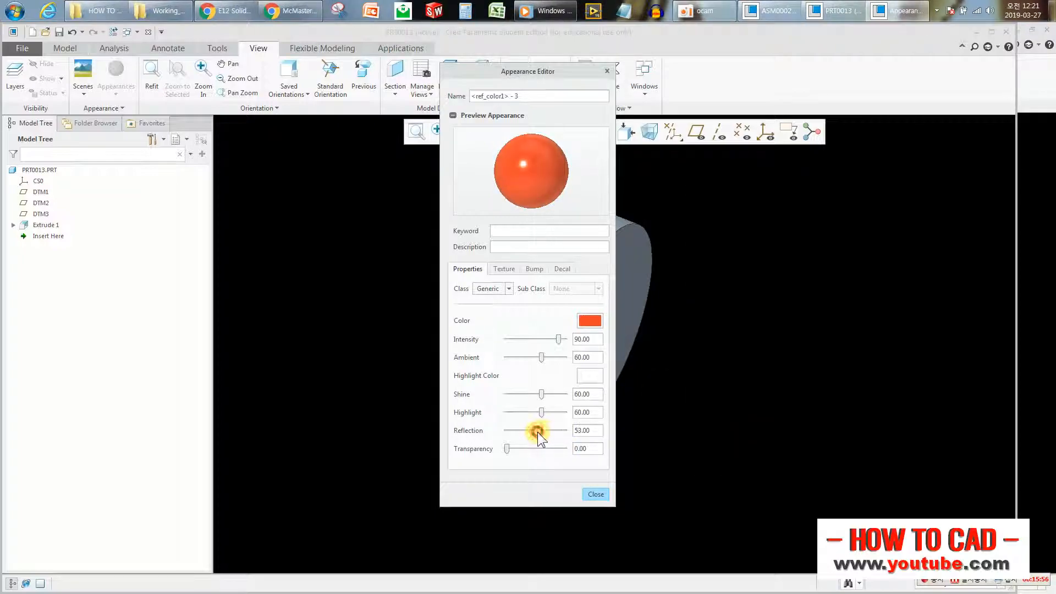
click(596, 493)
Apply the orange-red appearance to the whole part PRT0013
click(45, 169)
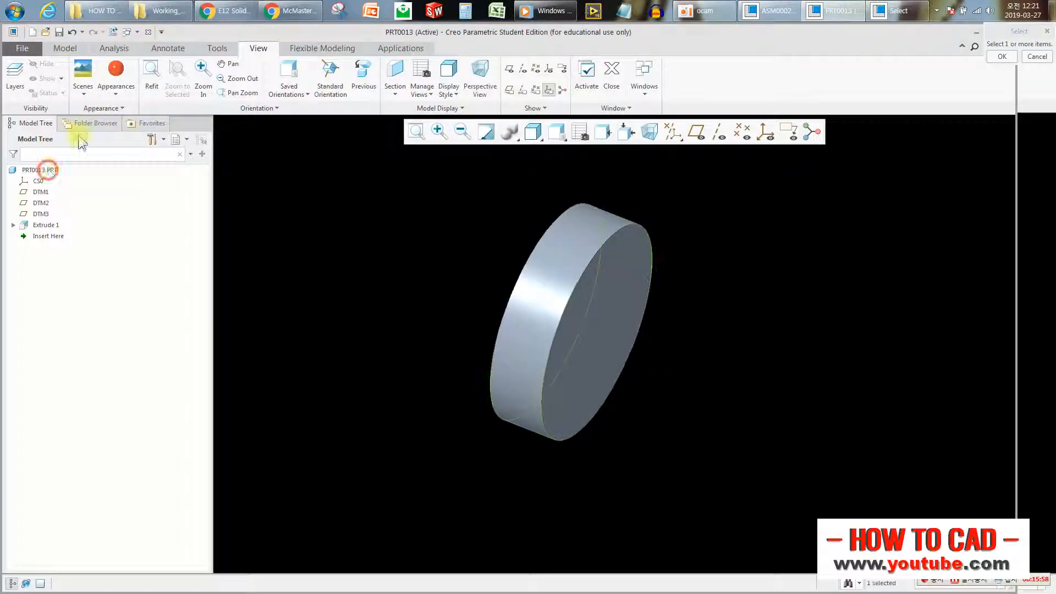
click(116, 70)
middle_click(356, 185)
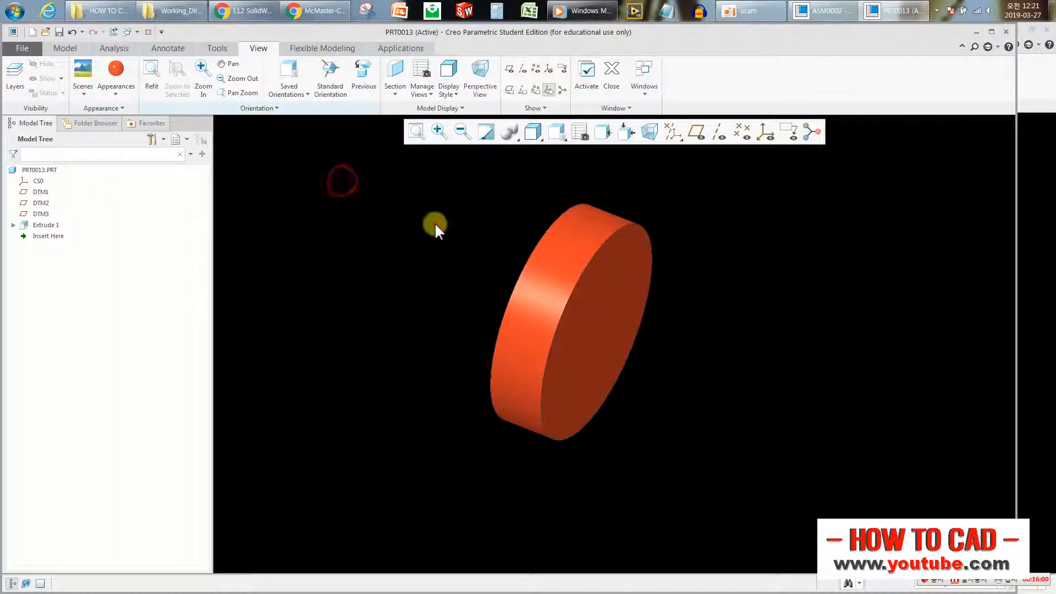
Start an extrusion on the disc's circular face and sketch a concentric circle about 92 in diameter
click(67, 48)
click(359, 205)
click(300, 73)
click(613, 282)
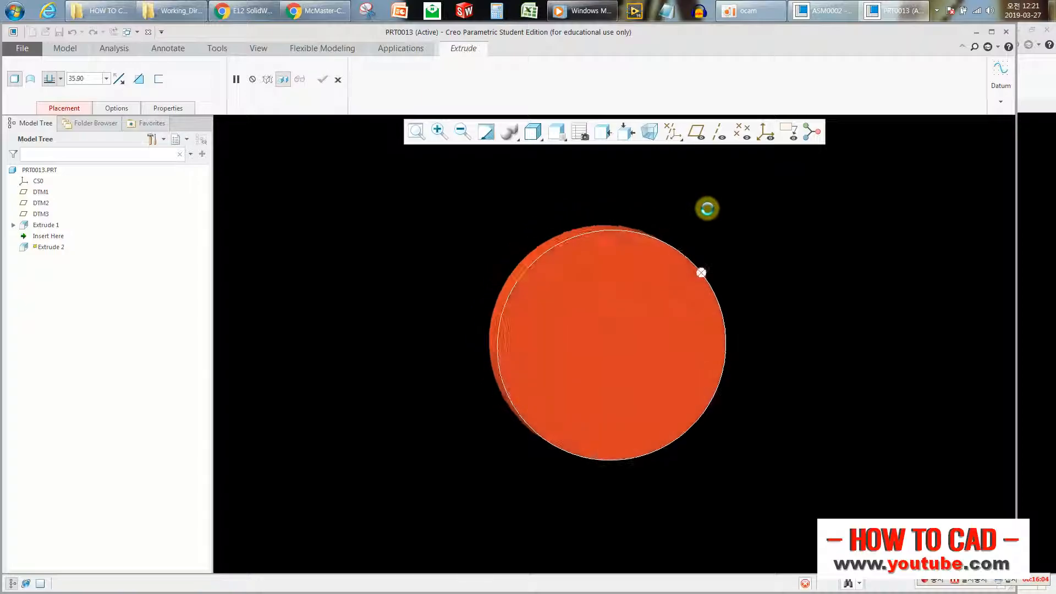
click(300, 157)
click(279, 92)
click(704, 206)
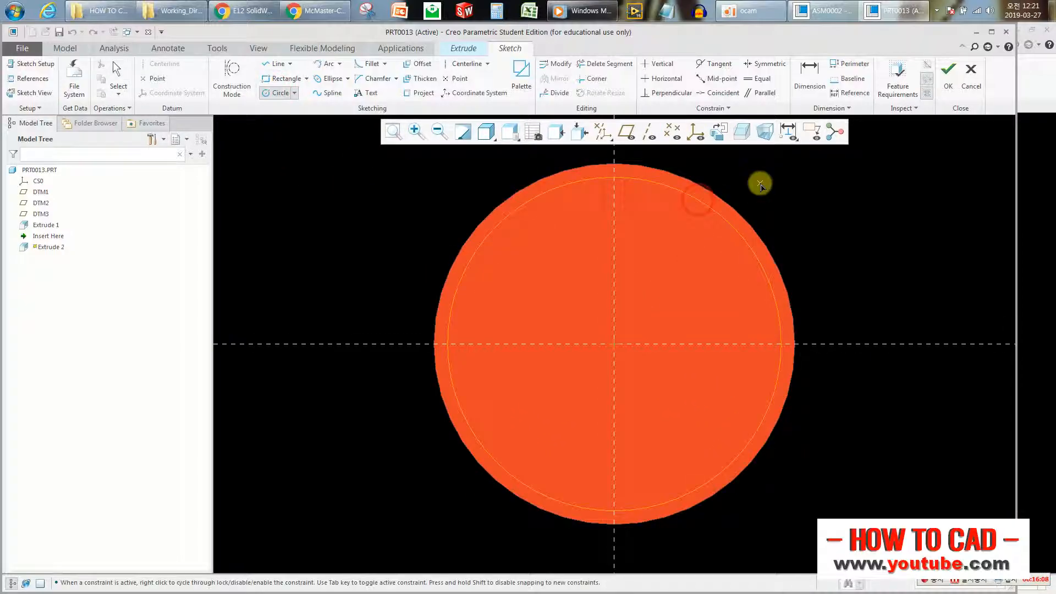
middle_click(759, 182)
Set the inner circle's diameter to 95 and finish the sketch
double_click(417, 181)
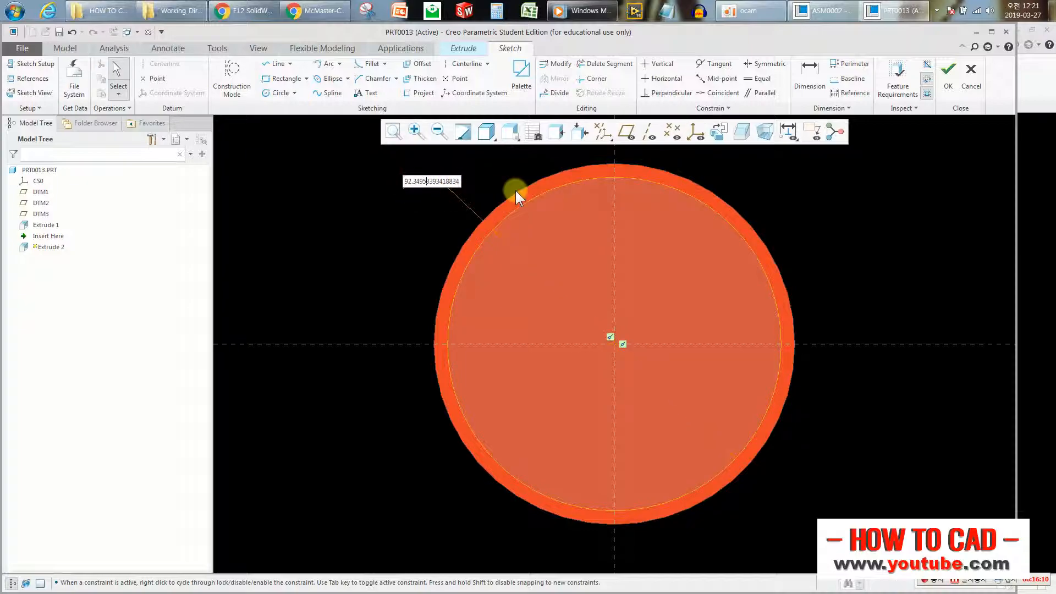
drag(458, 181, 364, 176)
text(95)
key(Return)
click(948, 74)
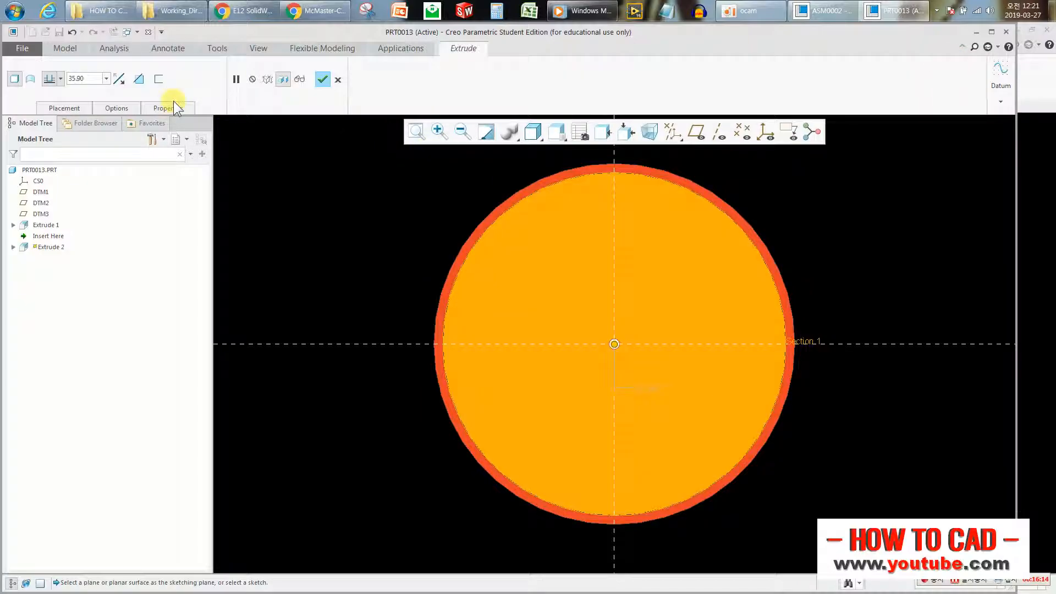
Make the inner-circle extrusion remove material to a depth of 1 and complete the cut
click(139, 80)
middle_drag(524, 236, 640, 275)
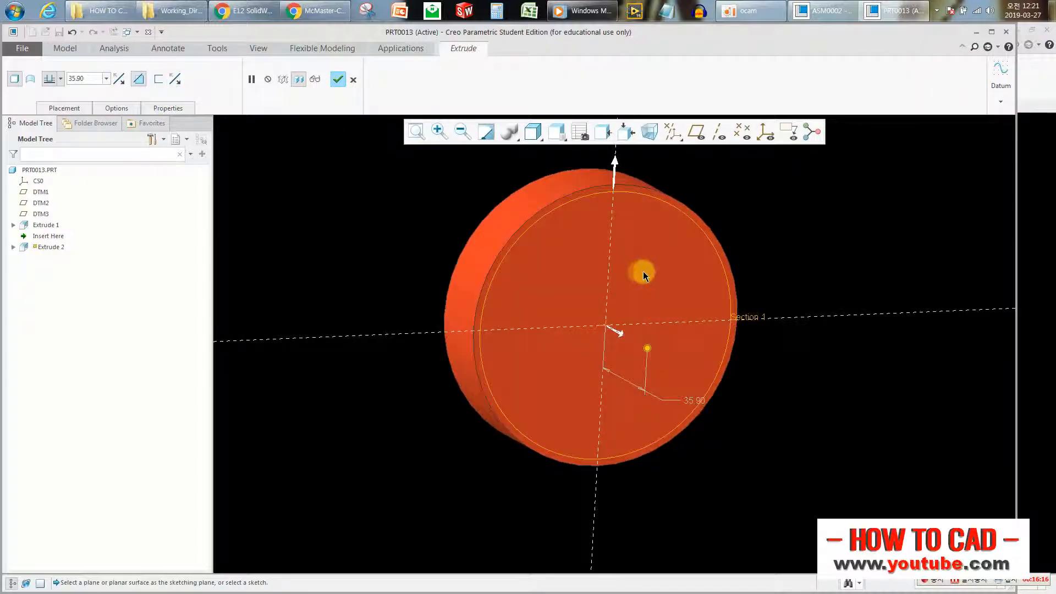
text(1)
key(Return)
middle_drag(528, 257, 648, 292)
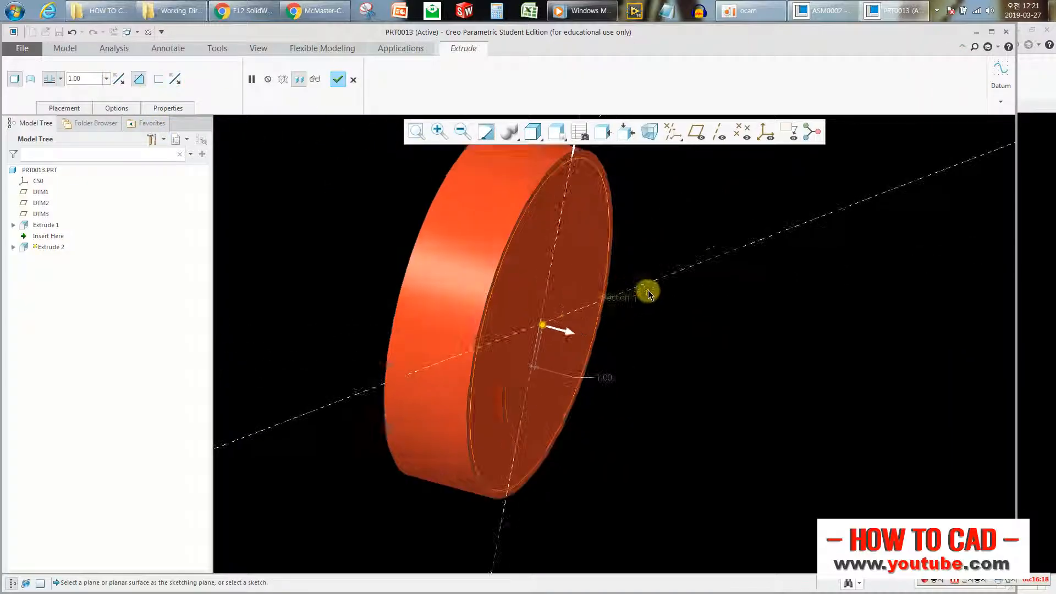
middle_click(373, 212)
Show the datum planes and redefine the disc's base extrusion as symmetric about its sketch plane
middle_drag(372, 226, 529, 231)
click(696, 135)
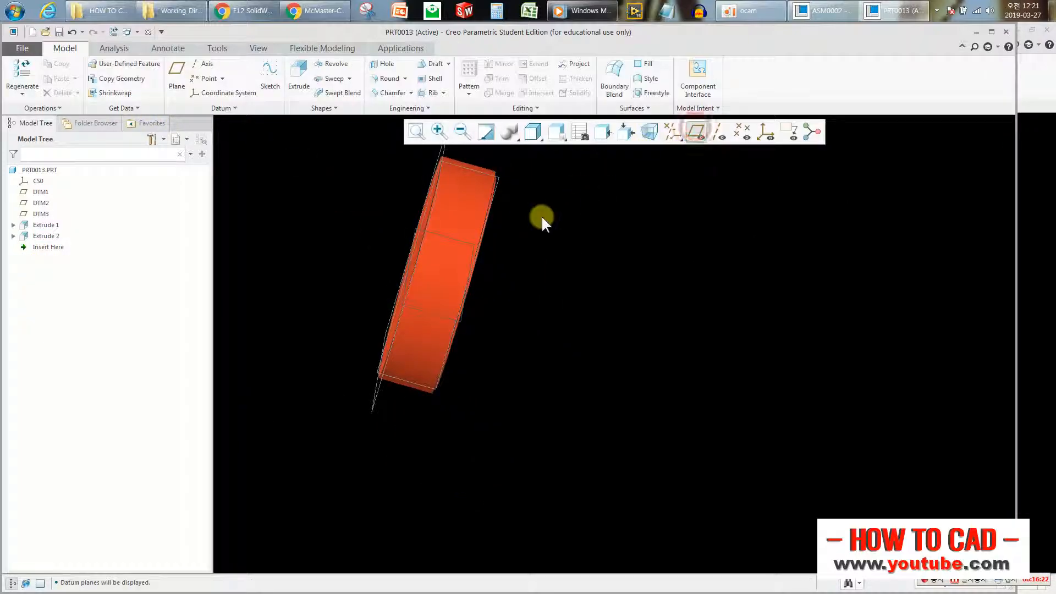
scroll(518, 352, up, 1)
scroll(398, 159, down, 1)
click(39, 226)
click(71, 161)
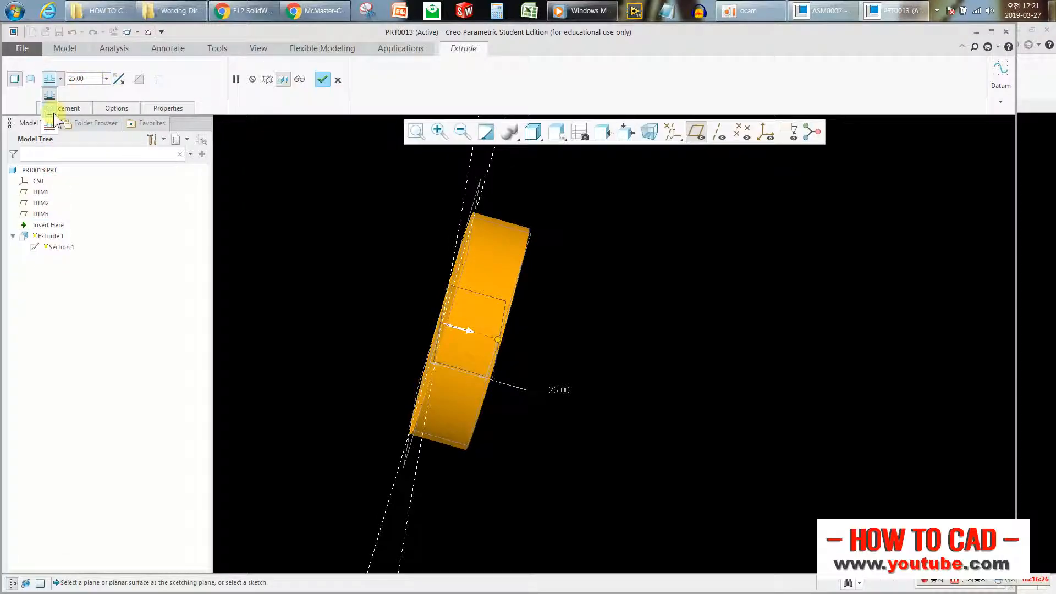
click(51, 110)
click(323, 78)
Mirror the shallow circular cut, Extrude 2, about the disc's middle datum plane
click(45, 238)
click(501, 64)
click(479, 185)
middle_click(564, 188)
click(565, 189)
middle_drag(470, 244, 408, 218)
Hide the datum planes and save the part PRT0013.PRT in Working_Directory
click(697, 133)
key(ctrl+s)
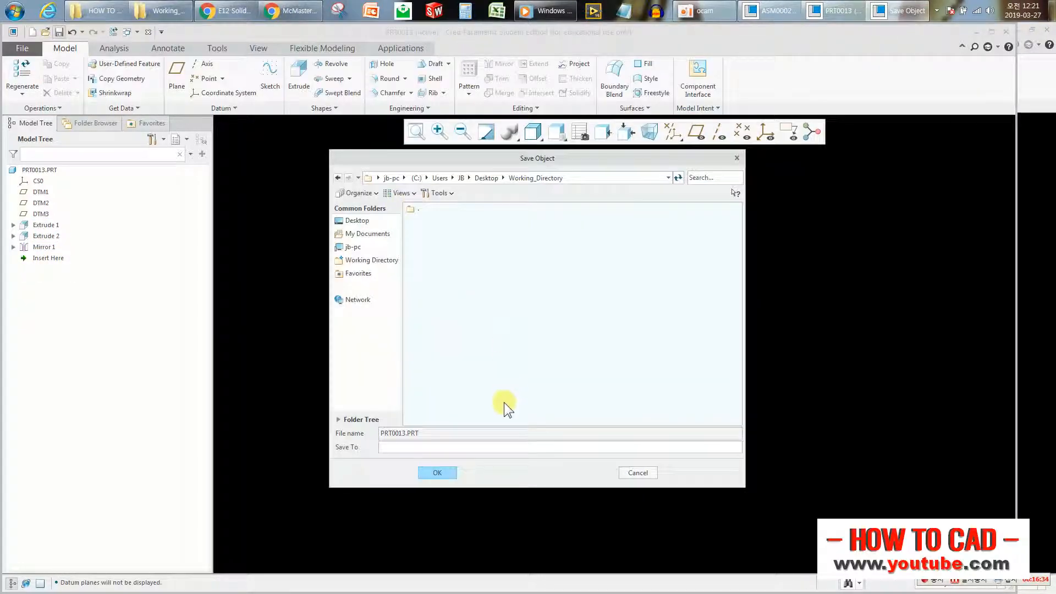
click(435, 473)
Start an extrusion on DTM3 with an open profile: a horizontal line about 14 long above the disc and a slope of about 117° to its edge
click(695, 132)
click(304, 85)
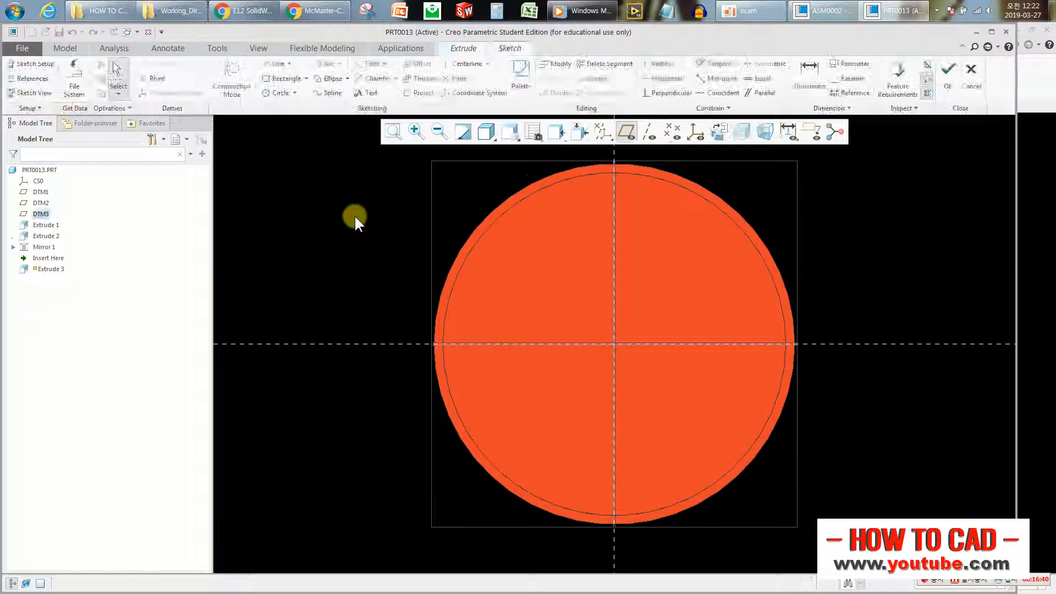
click(277, 64)
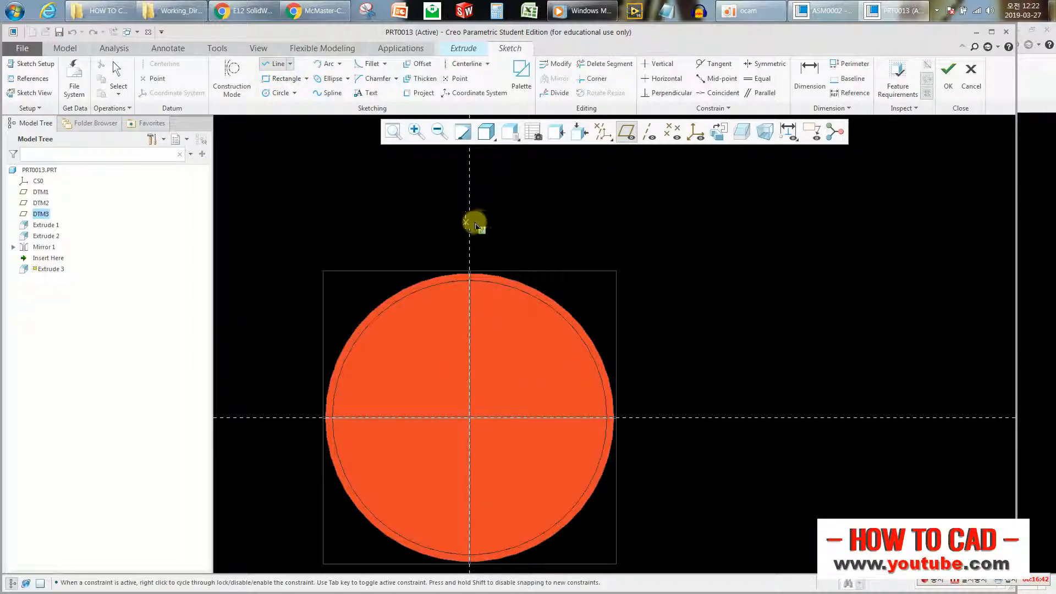
click(510, 226)
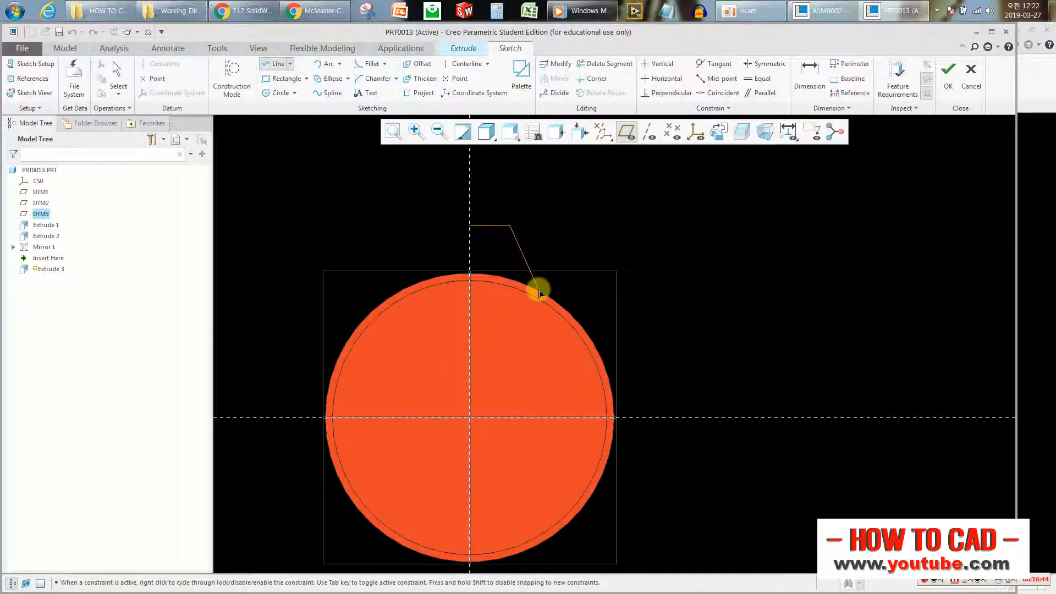
click(548, 296)
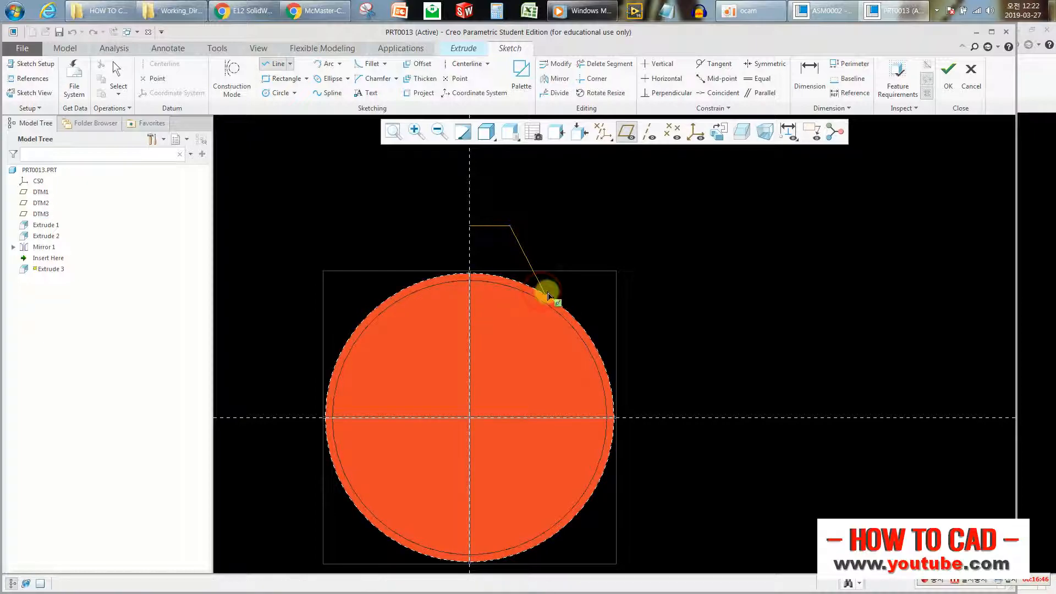
middle_click(546, 293)
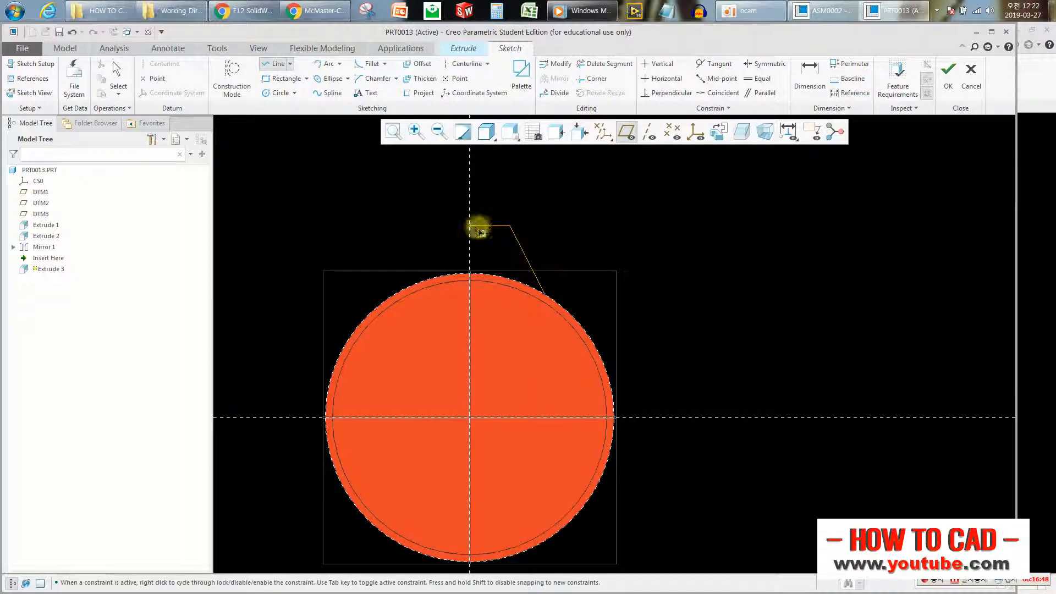
middle_click(667, 229)
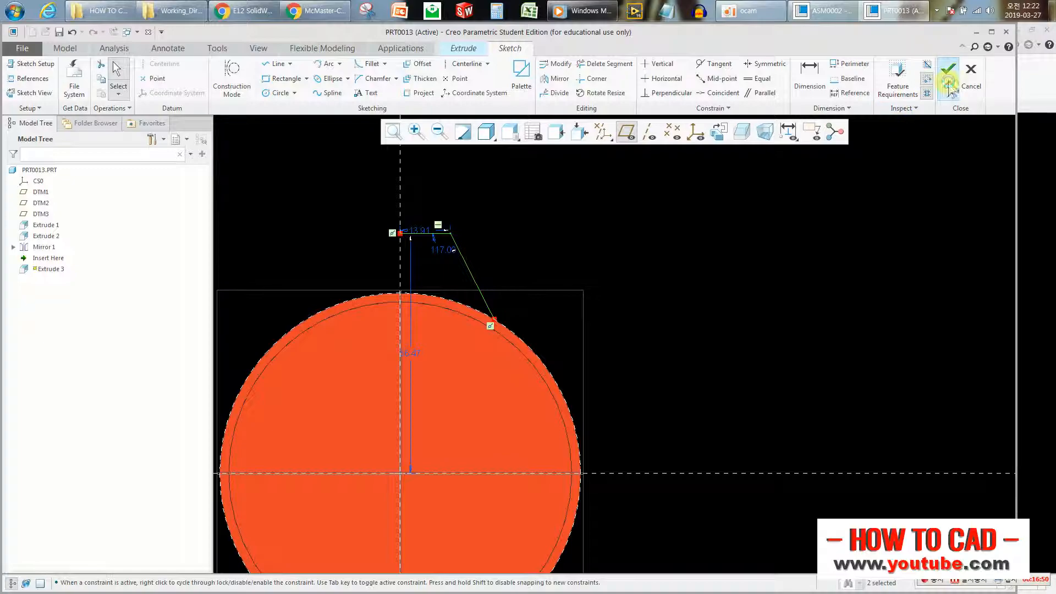
click(947, 74)
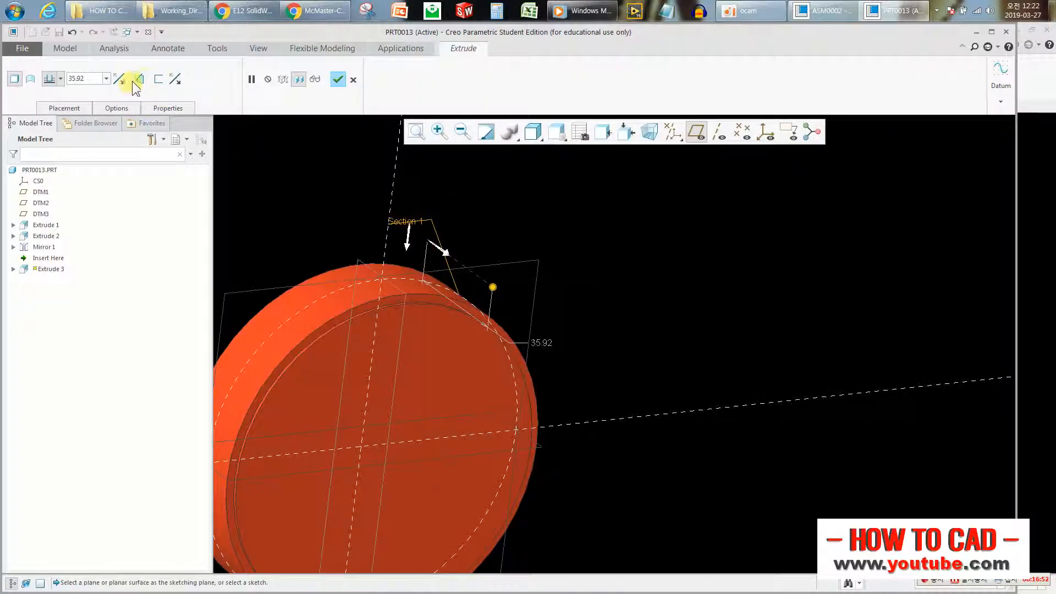
Thicken the open handle profile and extrude it symmetrically about the sketch plane
click(160, 87)
mouse_move(453, 301)
middle_down()
mouse_move(465, 318)
mouse_move(437, 335)
mouse_move(461, 339)
middle_up()
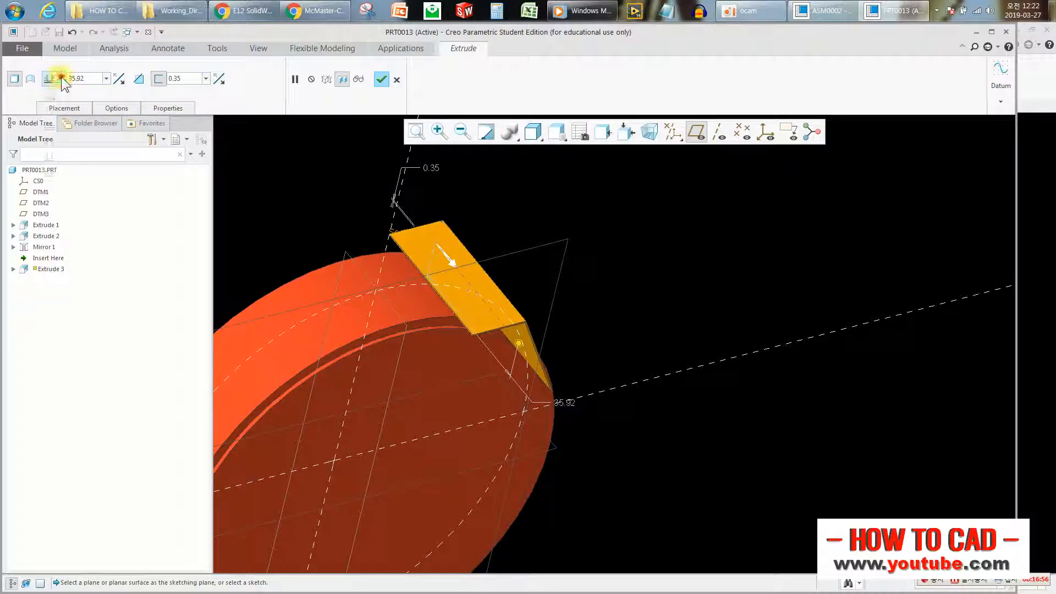
click(49, 110)
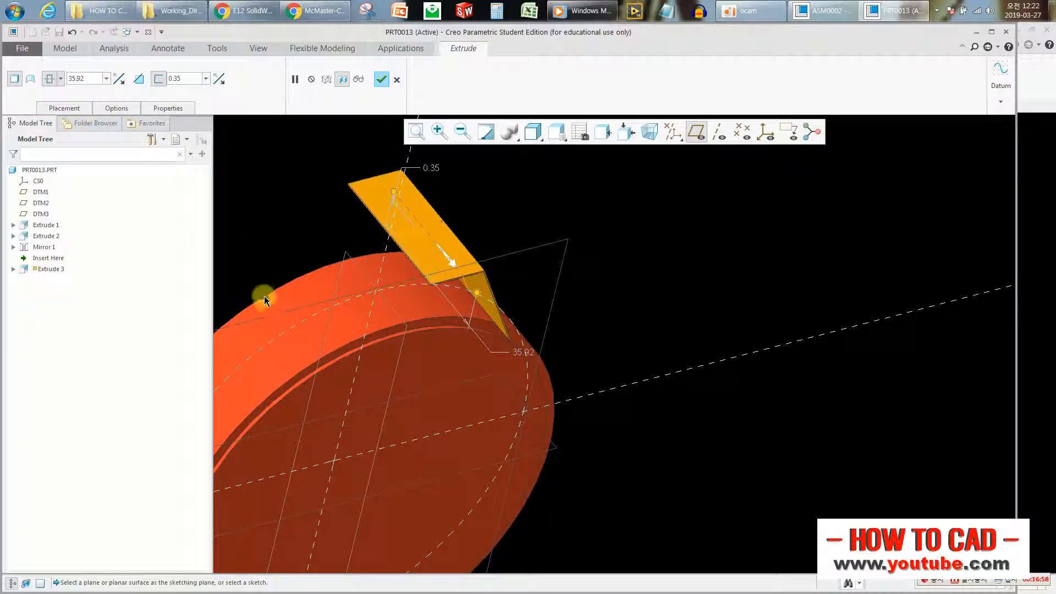
middle_drag(441, 335, 509, 339)
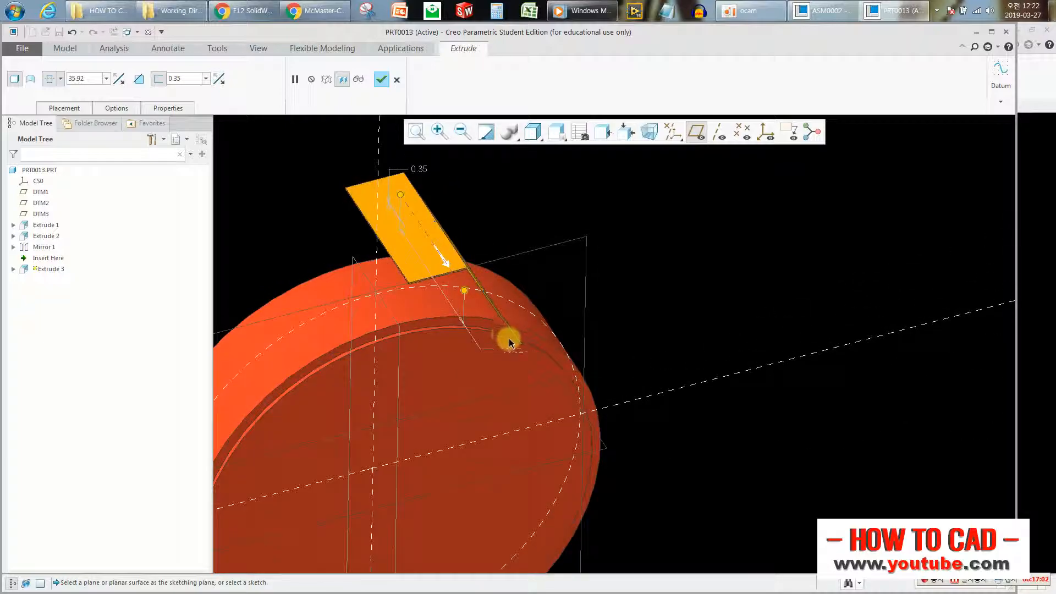
Set the handle extrusion's symmetric depth to 25, and reduce it to 21
double_click(511, 349)
text(25)
key(Return)
middle_drag(519, 340, 535, 289)
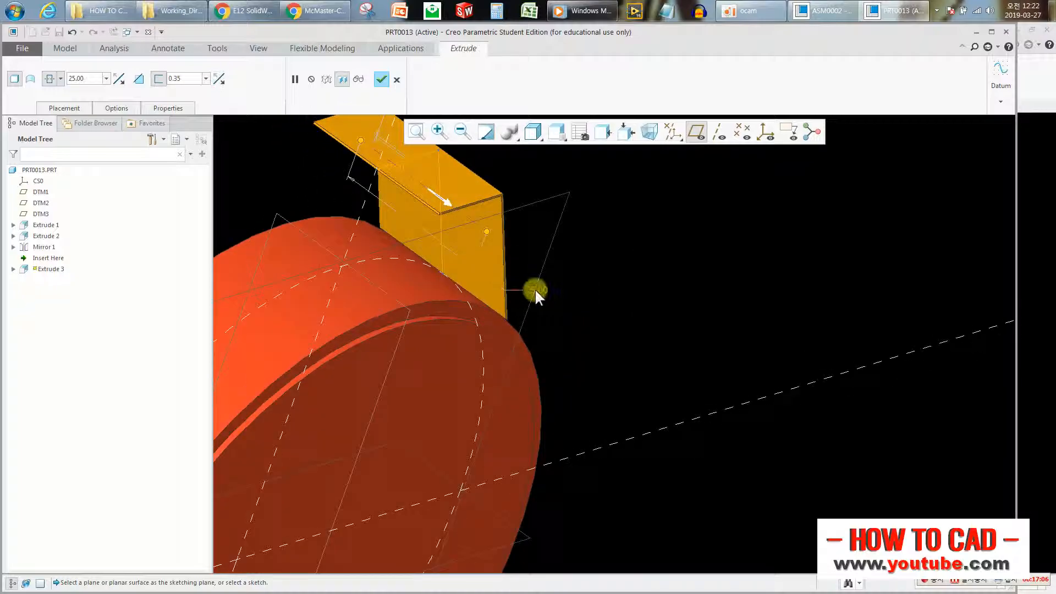
middle_drag(508, 331, 414, 352)
double_click(434, 321)
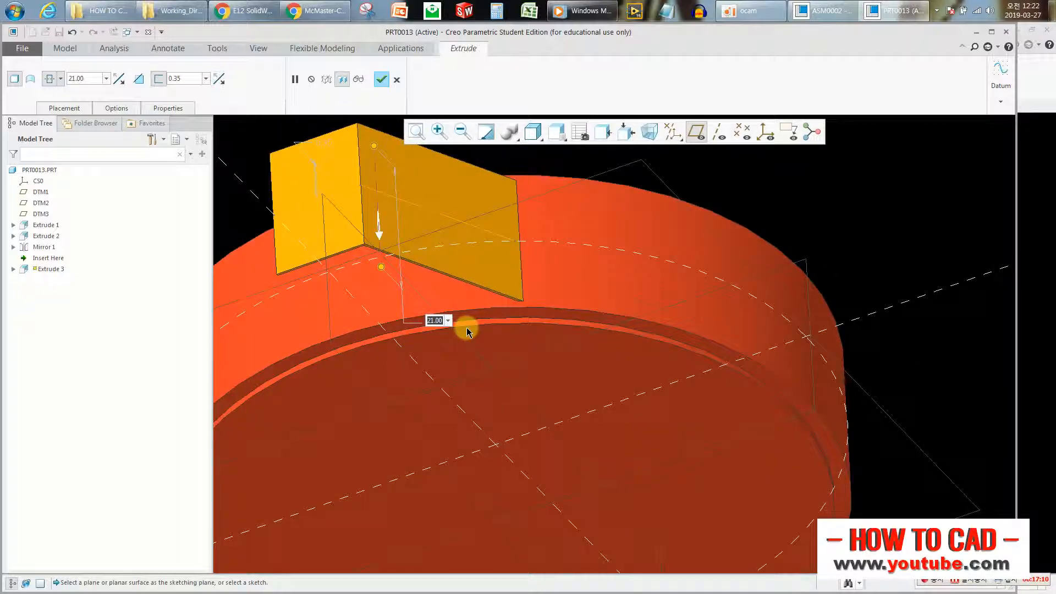
Try thicknesses of 1 and 3 for the handle's thickened profile
middle_drag(506, 283, 520, 231)
text(1)
key(Return)
middle_drag(485, 276, 488, 238)
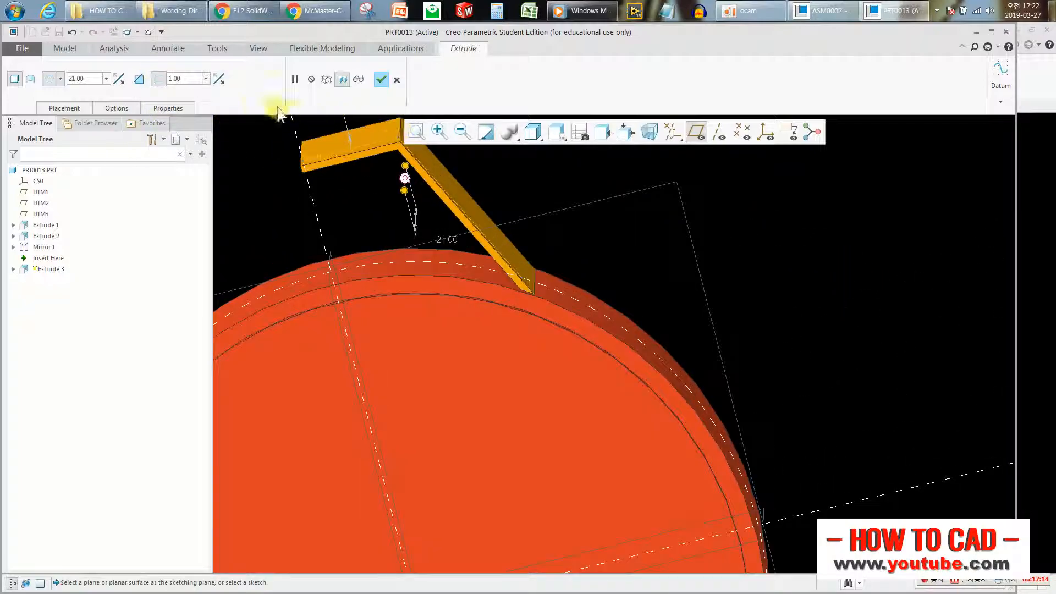
text(3)
key(Return)
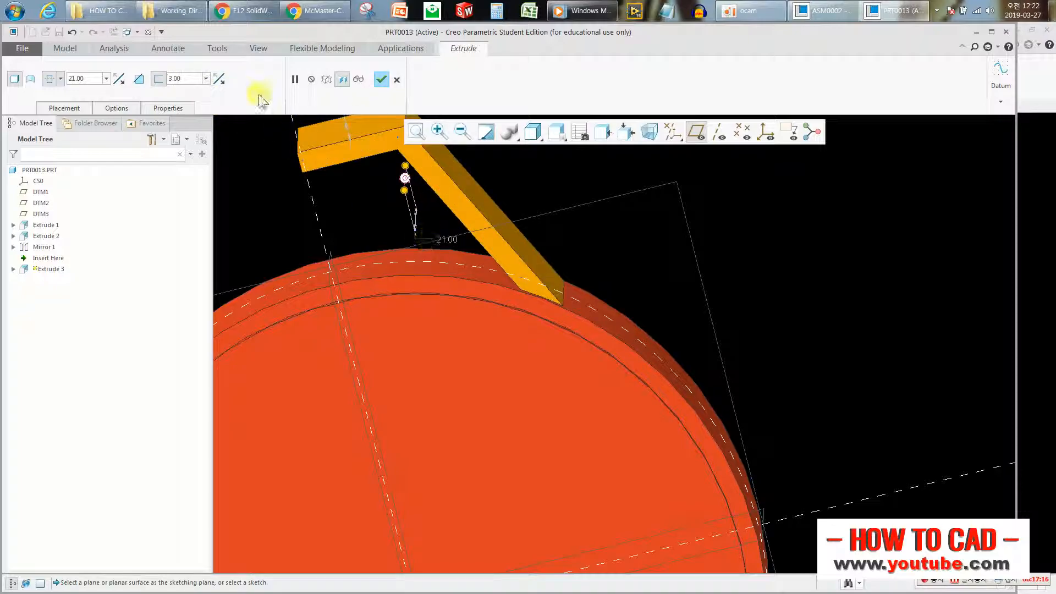
Switch the side on which the handle profile is thickened and complete the extrusion with a thickness of 5
click(220, 79)
mouse_move(452, 367)
middle_down()
mouse_move(456, 348)
mouse_move(450, 360)
middle_up()
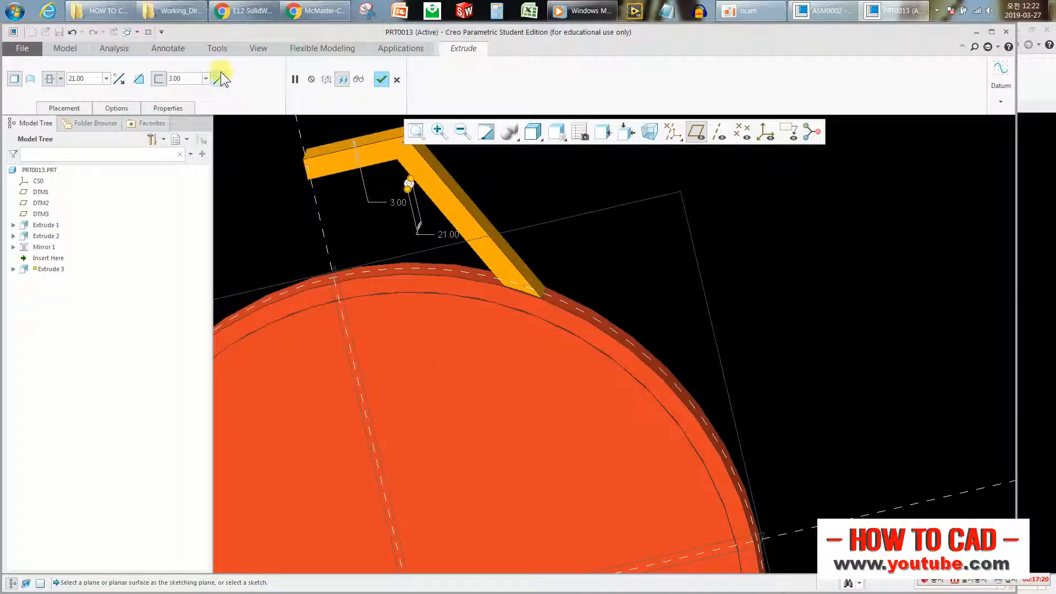
click(220, 73)
scroll(507, 380, up, 1)
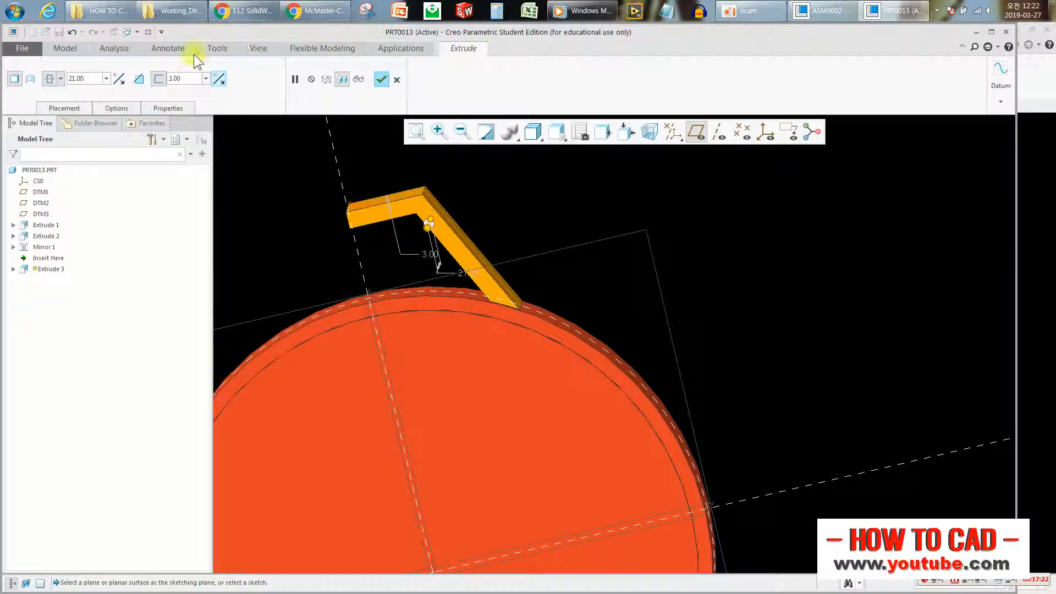
text(5)
key(Return)
middle_drag(448, 287, 501, 208)
click(377, 76)
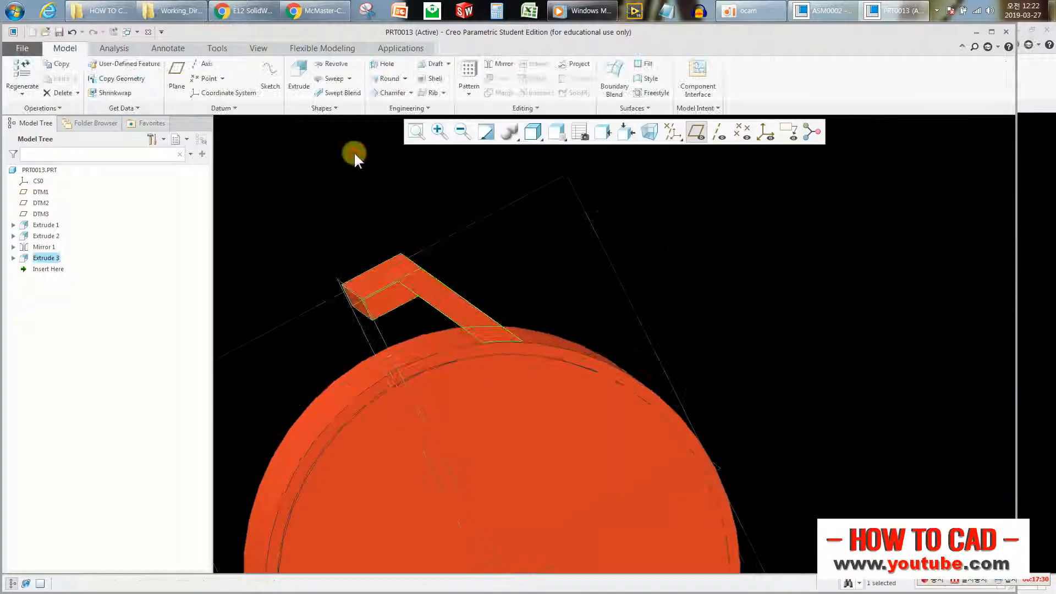
Mirror the half handle, Extrude 3, about the vertical datum plane through the disc's center
click(502, 63)
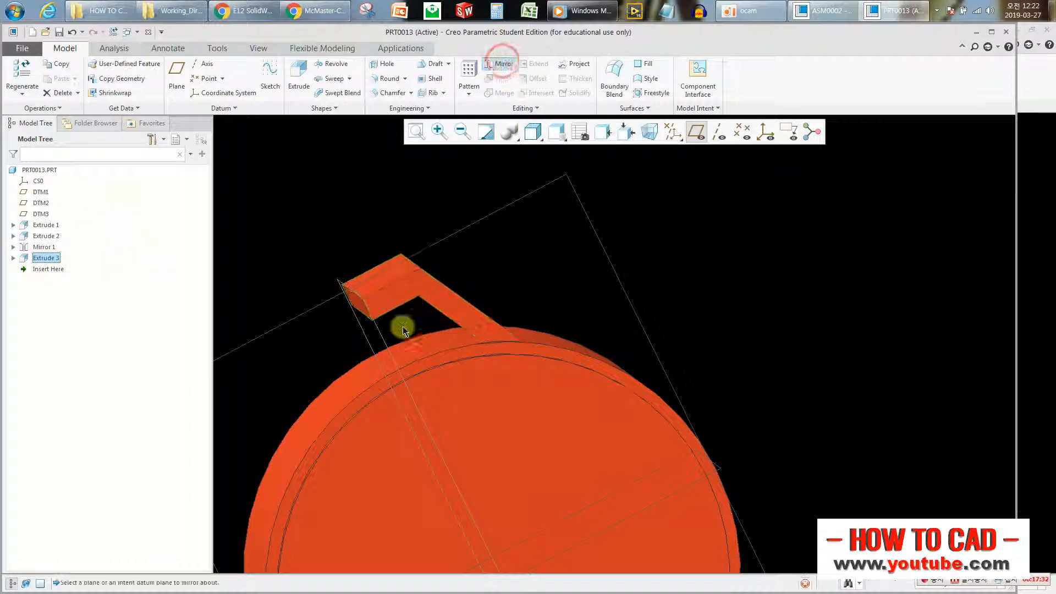
click(382, 338)
middle_click(336, 215)
Start an edge chamfer on the outer front edge of one sloped handle leg
scroll(455, 304, up, 2)
middle_drag(454, 303, 484, 300)
click(392, 92)
scroll(468, 293, down, 2)
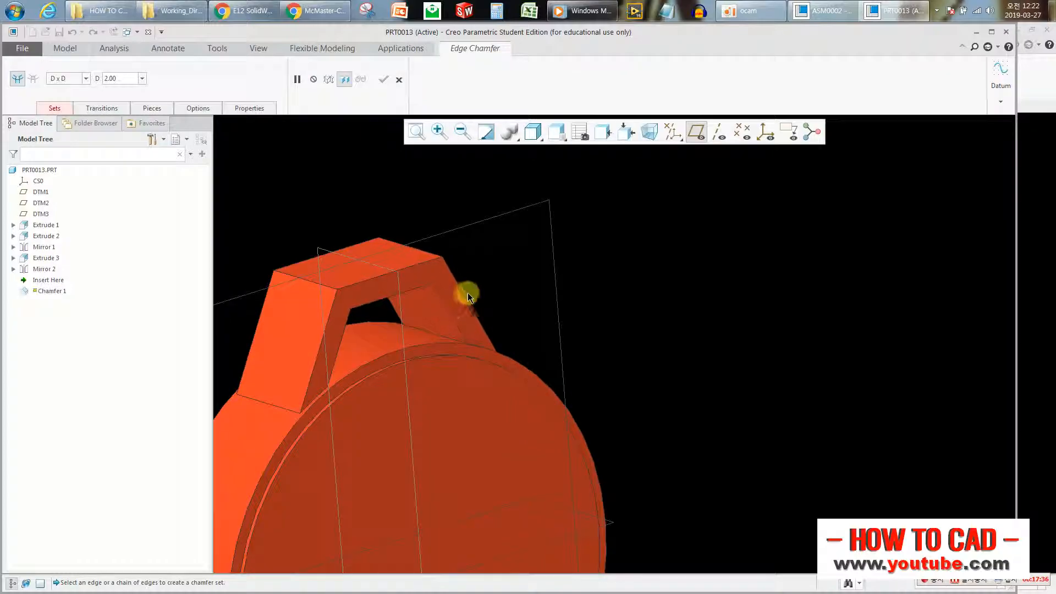
click(466, 288)
middle_drag(421, 279, 385, 302)
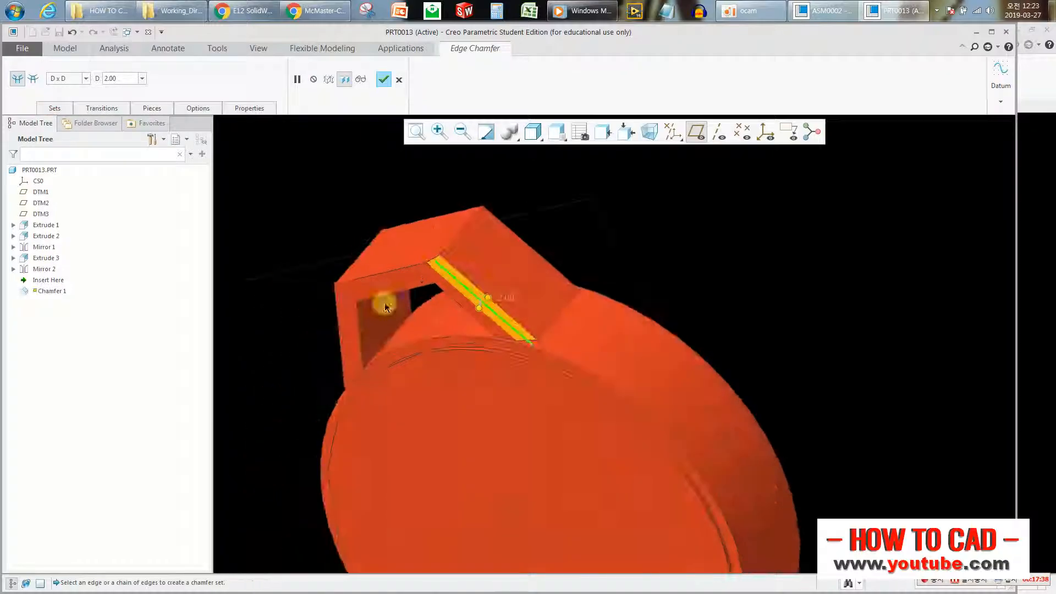
scroll(384, 302, down, 2)
Change the sloped edge's chamfer to D1 x D2, setting D2 to 5 and increasing it to 10
click(73, 100)
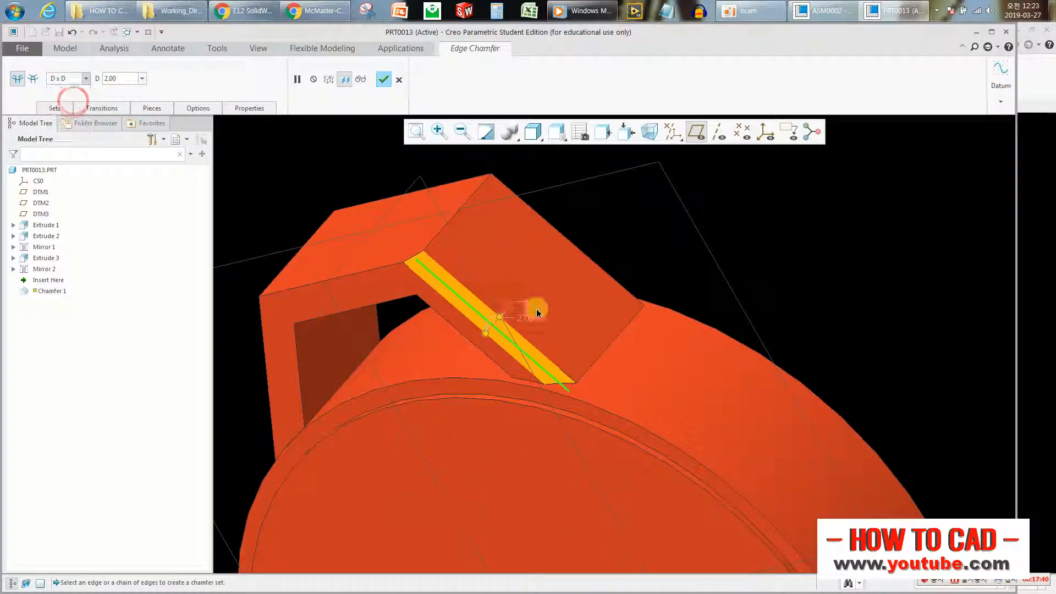
text(5)
key(Return)
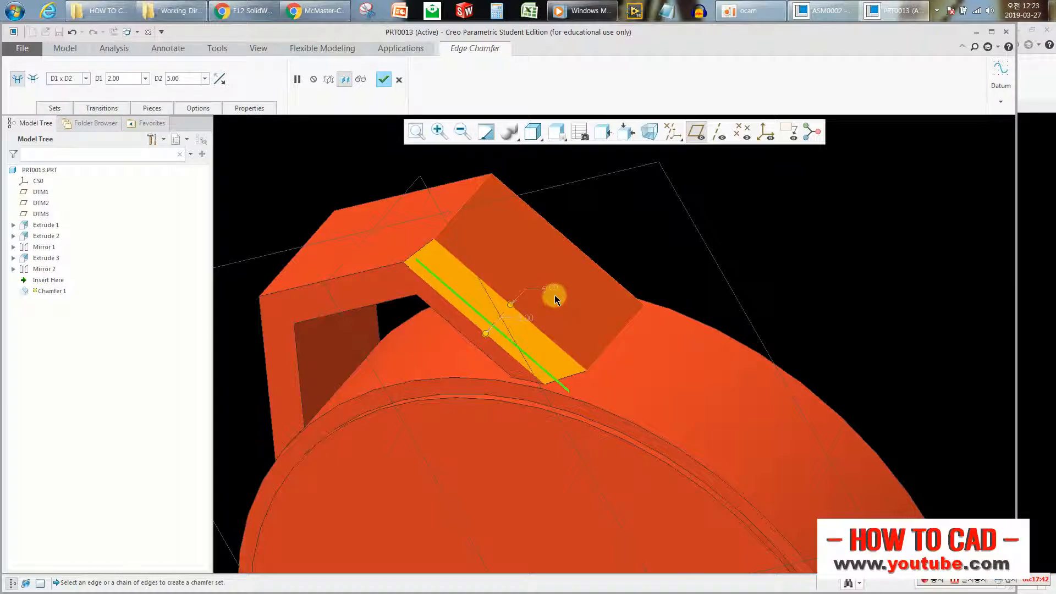
middle_drag(466, 255, 589, 372)
double_click(582, 383)
text(10)
key(Return)
Add the handle's horizontal front top edge as a second chamfer set and set its D2 to 2
middle_drag(529, 394, 518, 333)
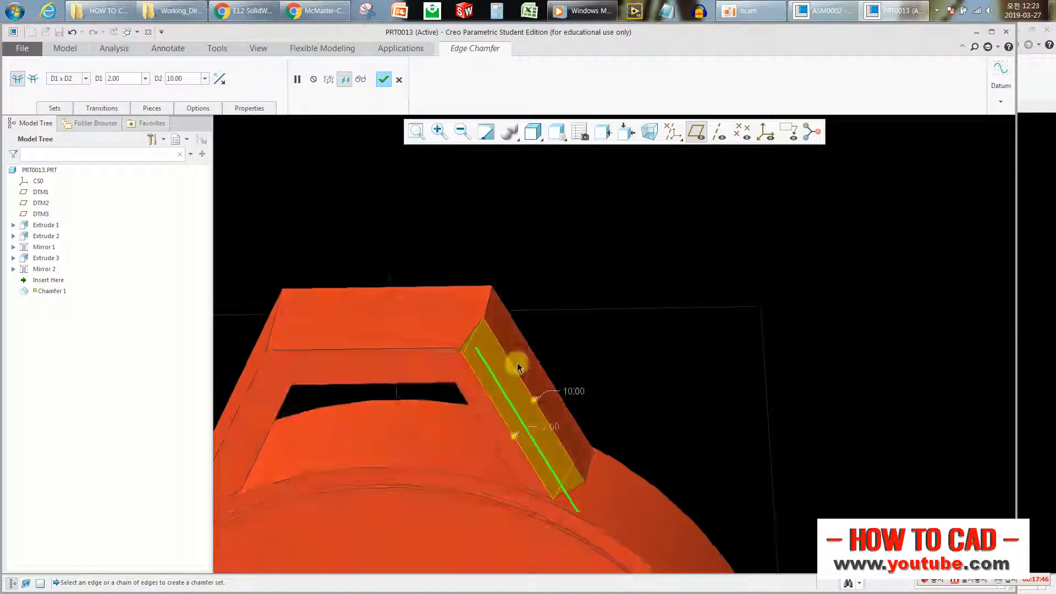
click(444, 347)
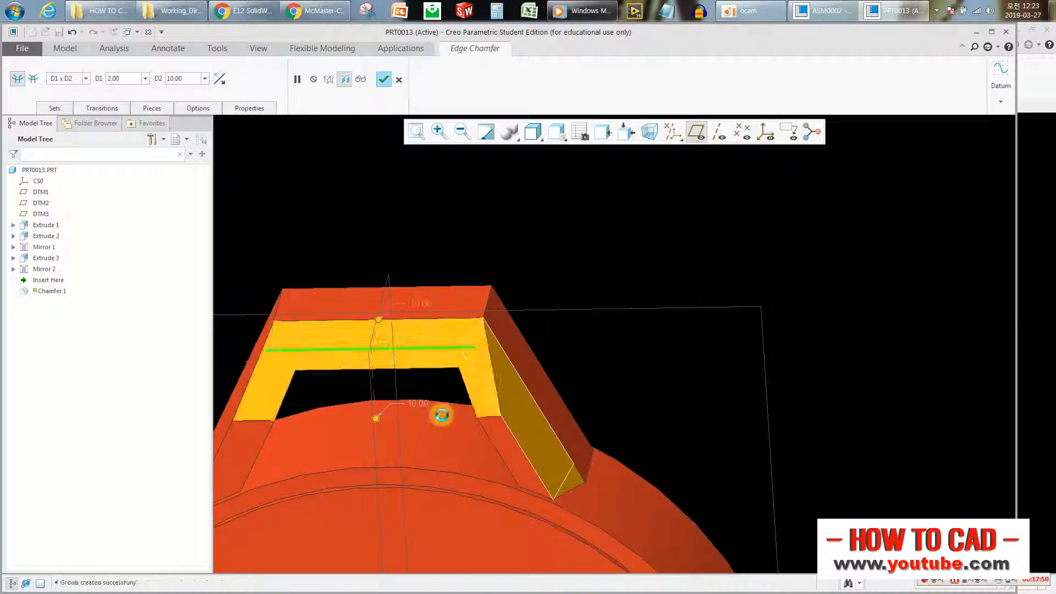
click(420, 402)
click(422, 348)
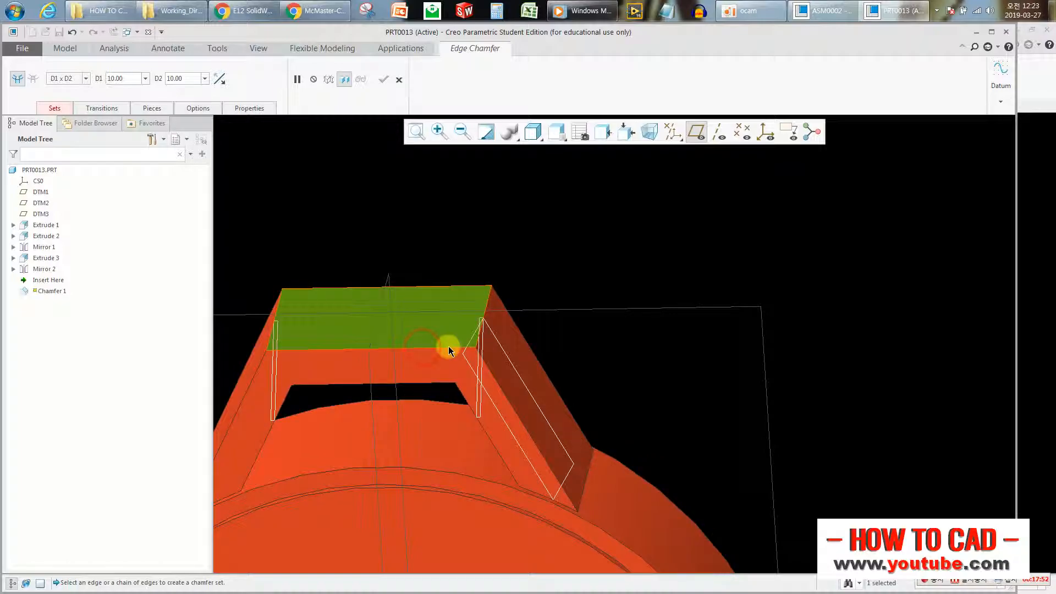
click(58, 108)
click(72, 143)
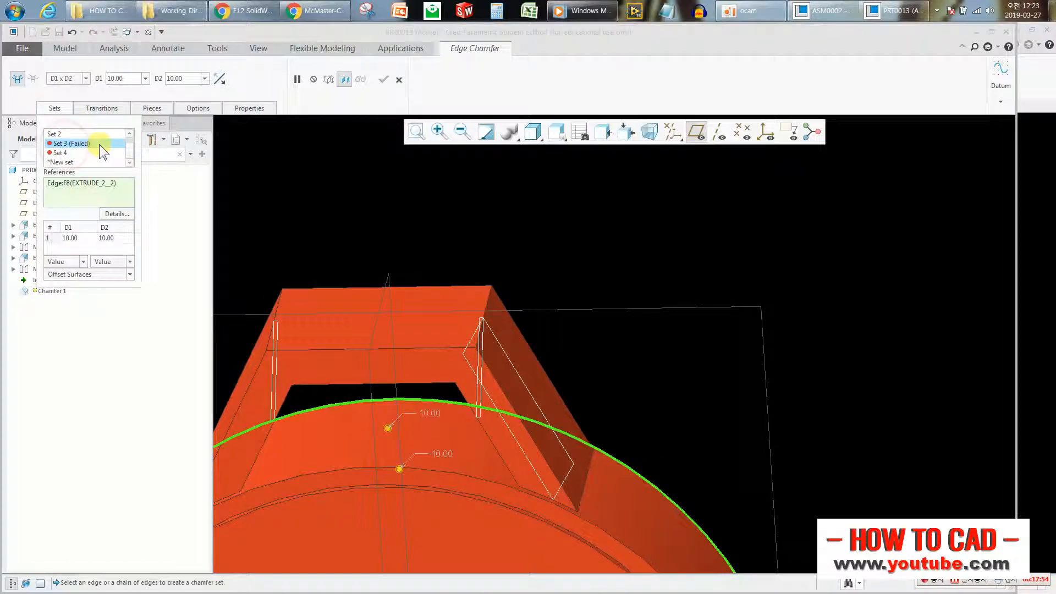
click(90, 133)
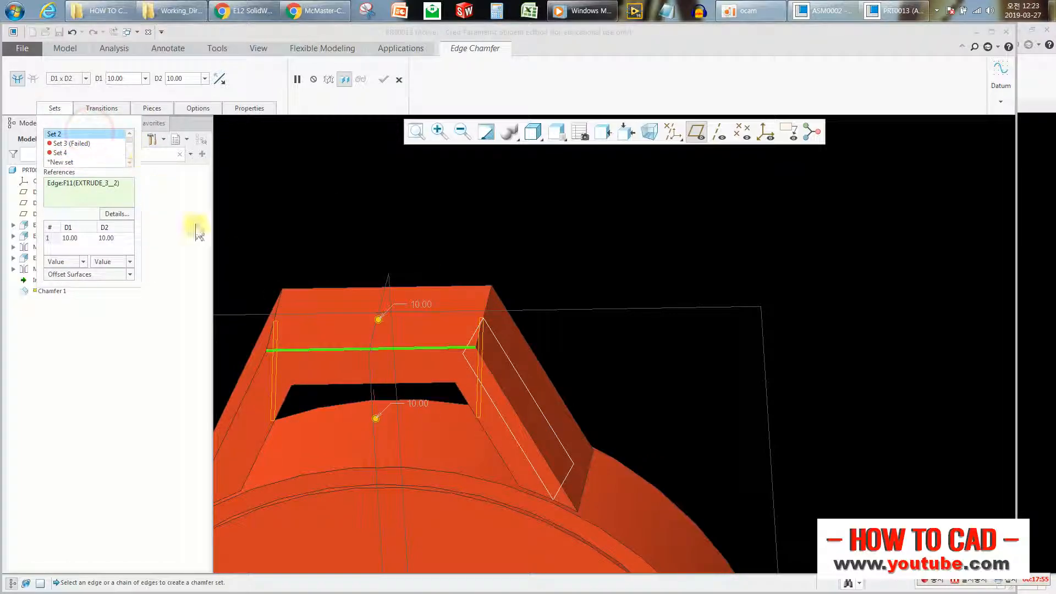
double_click(412, 404)
text(2)
key(Return)
Delete the failed chamfer set on the disc's circular edge
middle_drag(427, 344, 390, 347)
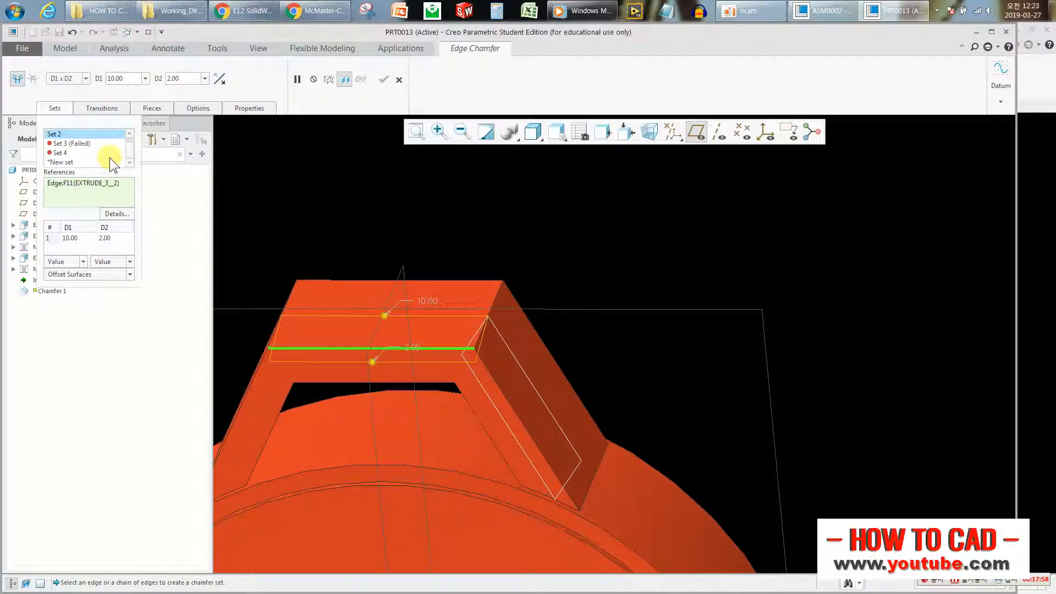
click(73, 144)
click(106, 162)
Add the other sloped handle leg's outer front edge as a third chamfer set and set its D1 to 2
click(68, 153)
scroll(493, 356, up, 2)
middle_drag(493, 355, 415, 337)
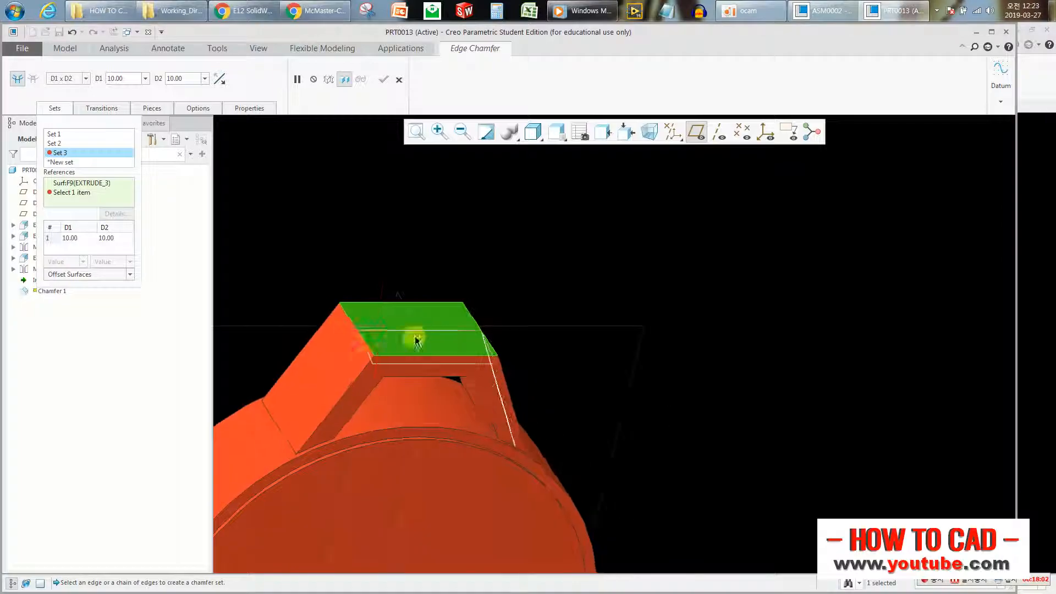
click(355, 376)
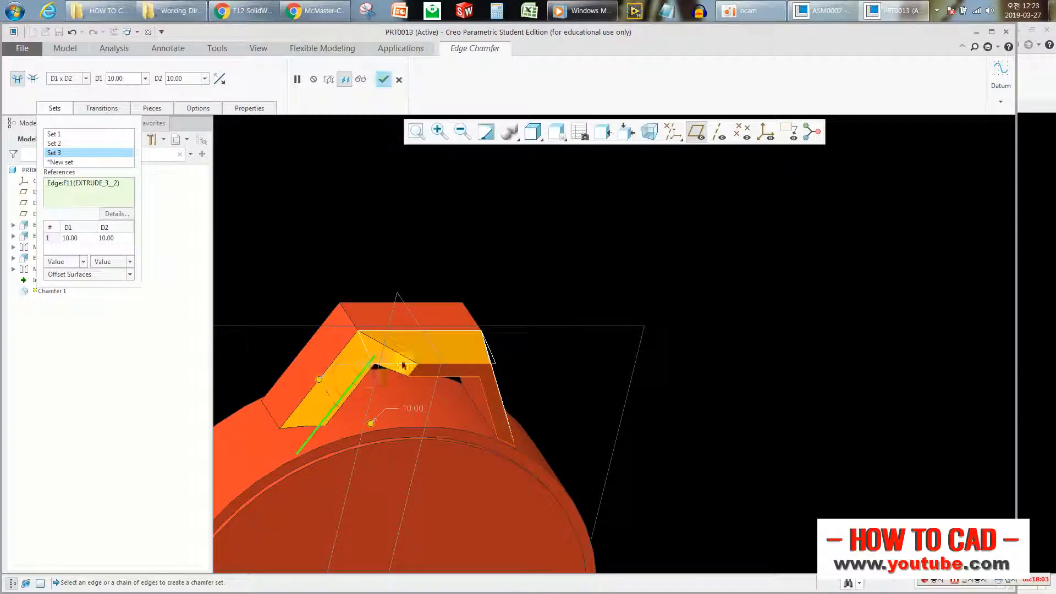
double_click(414, 409)
text(2)
key(Return)
Add the handle's three outer edges on the opposite side as D1 2, D2 10 chamfer sets and complete the chamfer
middle_drag(396, 352, 335, 341)
middle_drag(532, 393, 522, 388)
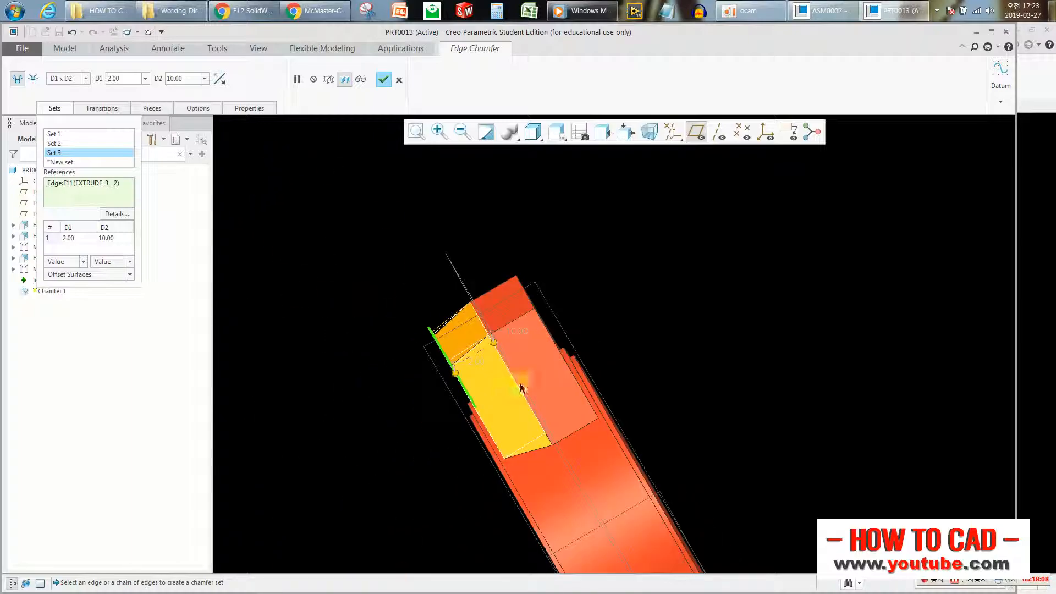
click(547, 329)
middle_drag(533, 331, 495, 309)
click(514, 283)
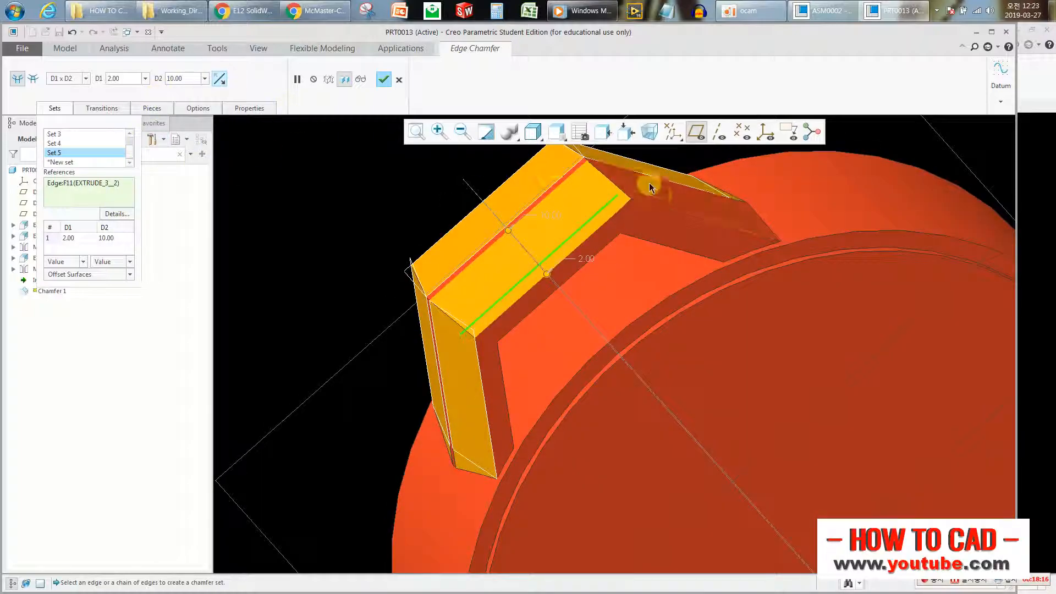
click(659, 207)
middle_drag(542, 231, 479, 233)
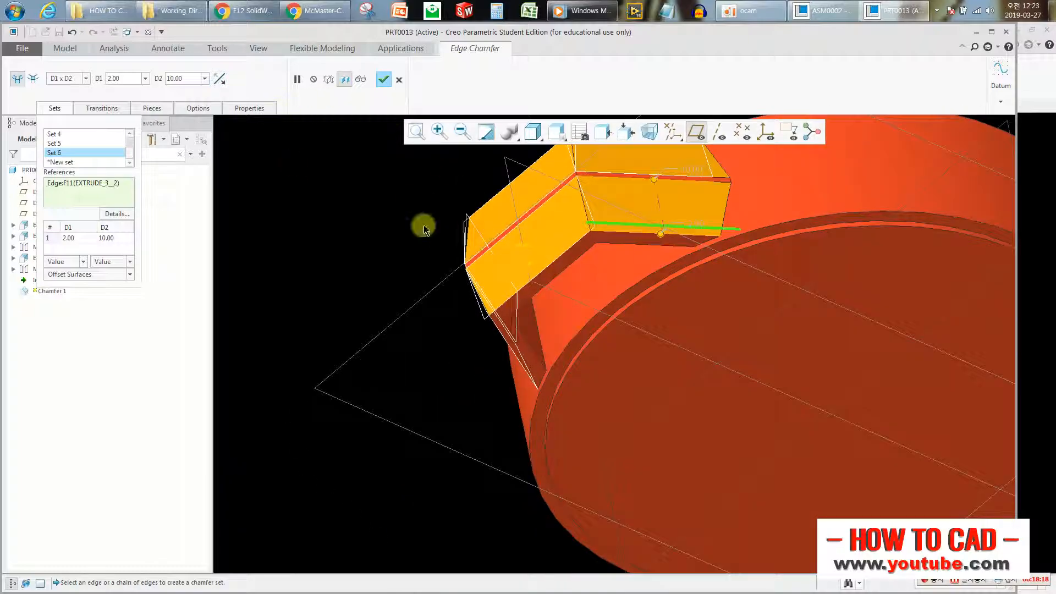
middle_click(357, 209)
Start a D x D edge chamfer on one sloped leg's inner edge in the handle opening and set D to 1
scroll(514, 226, up, 3)
middle_drag(553, 222, 353, 160)
click(383, 89)
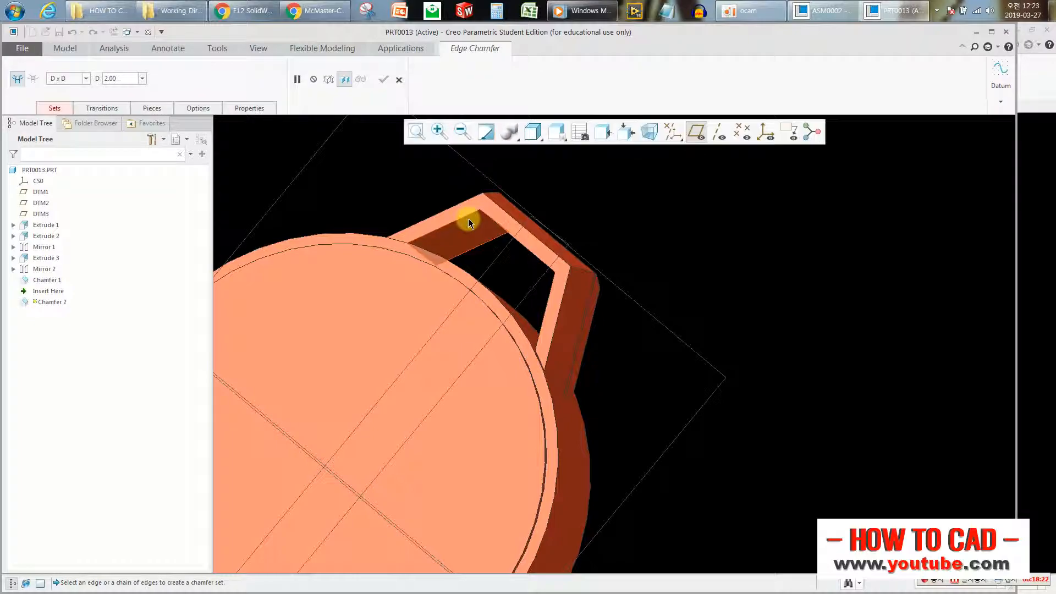
click(488, 205)
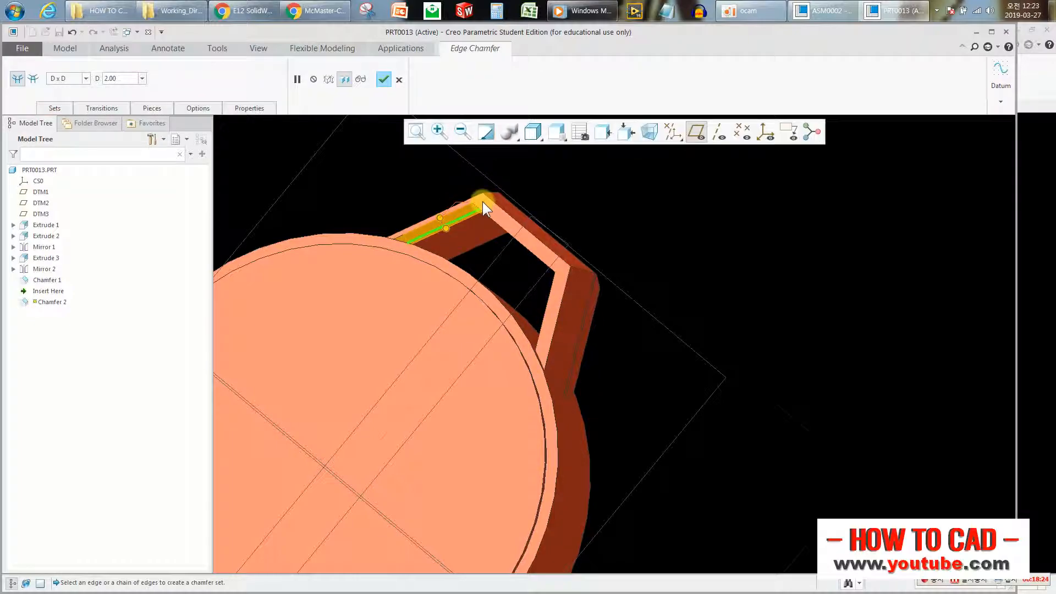
scroll(496, 208, down, 4)
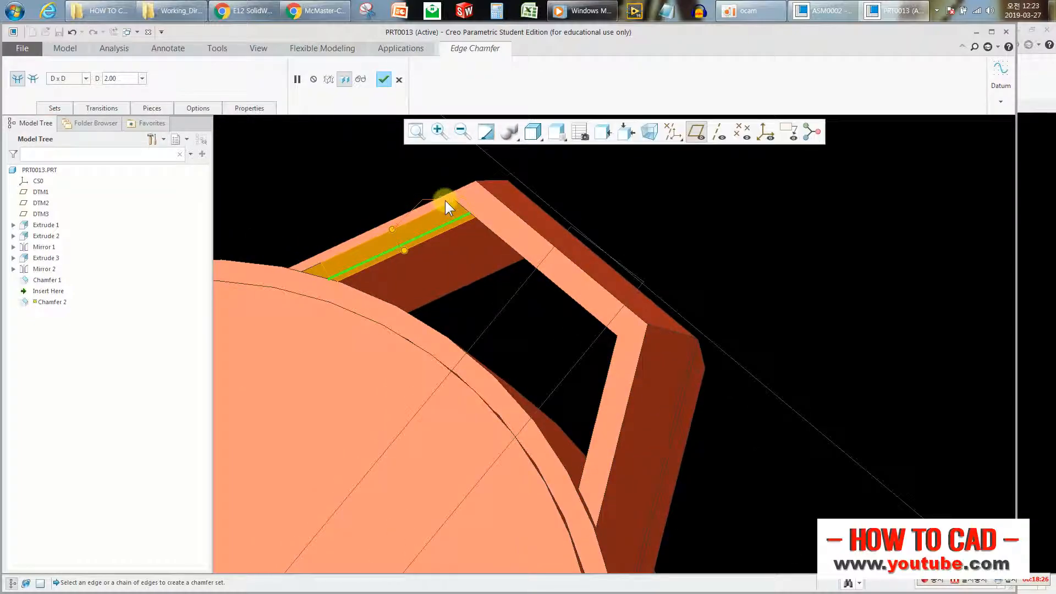
double_click(445, 202)
text(1)
key(Return)
Add the remaining inner edges of the handle opening to the 1 mm chamfer and complete it
click(489, 228)
middle_drag(645, 336, 605, 361)
click(575, 352)
middle_drag(626, 313, 778, 327)
click(802, 344)
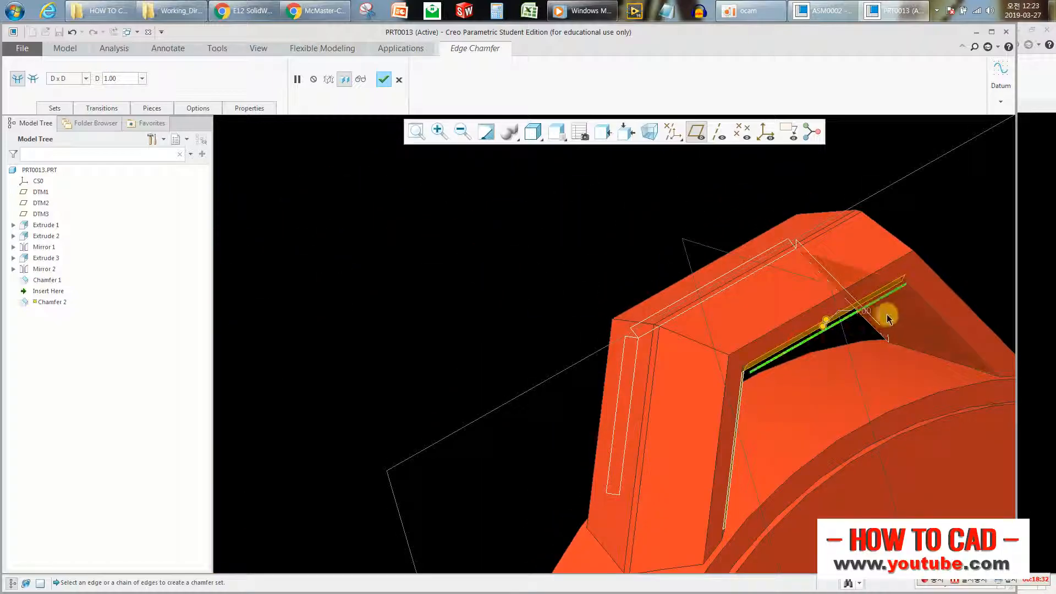
middle_click(500, 225)
Start a round on the outer edge where one handle leg meets the disc and set its radius to 3
scroll(577, 281, up, 2)
middle_drag(700, 329, 447, 201)
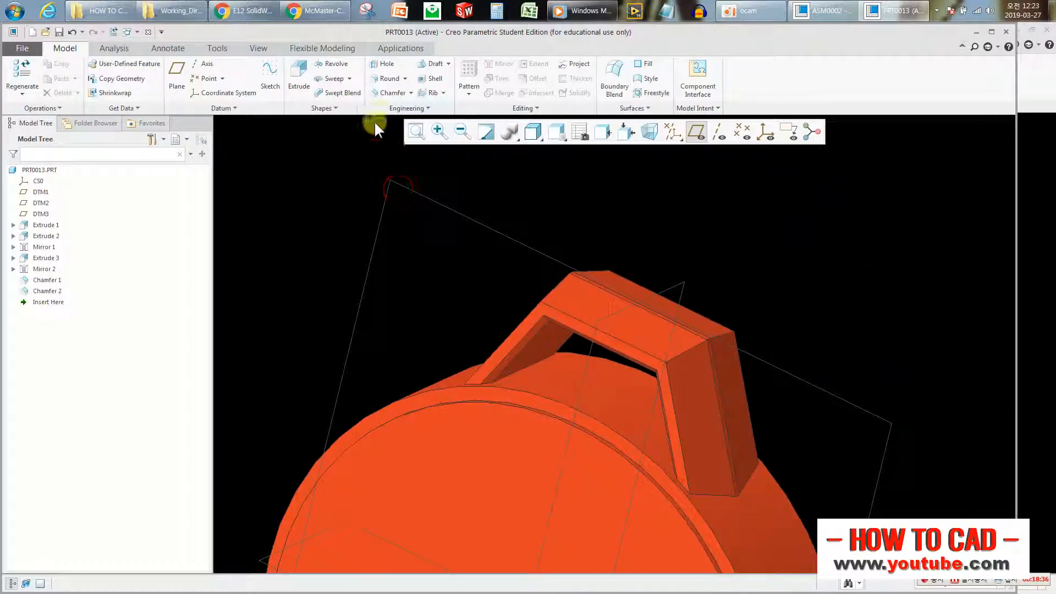
click(385, 78)
scroll(723, 513, down, 2)
click(696, 514)
text(3)
key(Return)
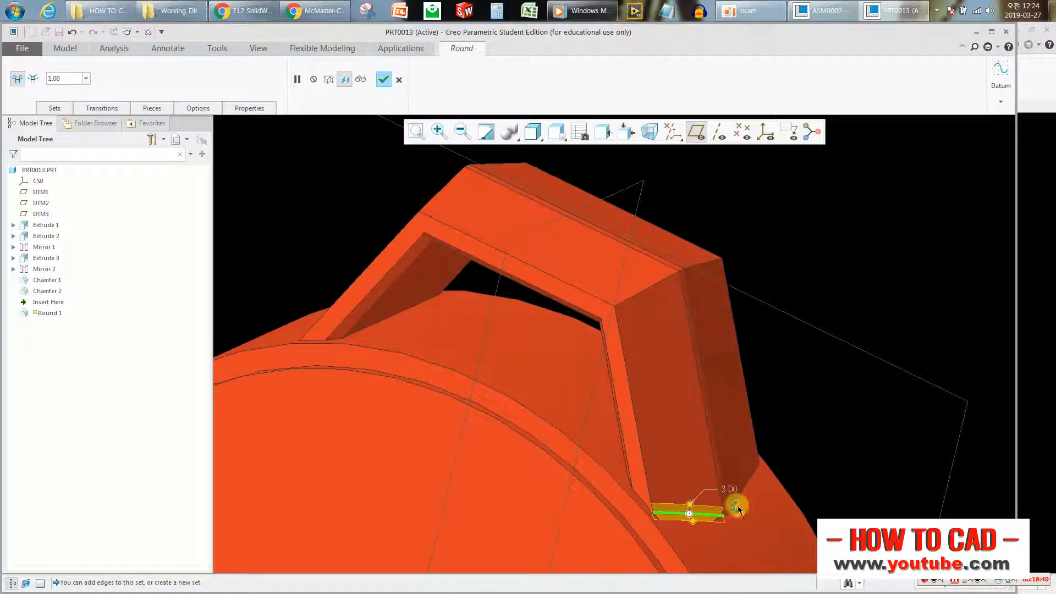
Add the neighbouring edges around the base of the same handle leg as further round sets
scroll(774, 524, down, 4)
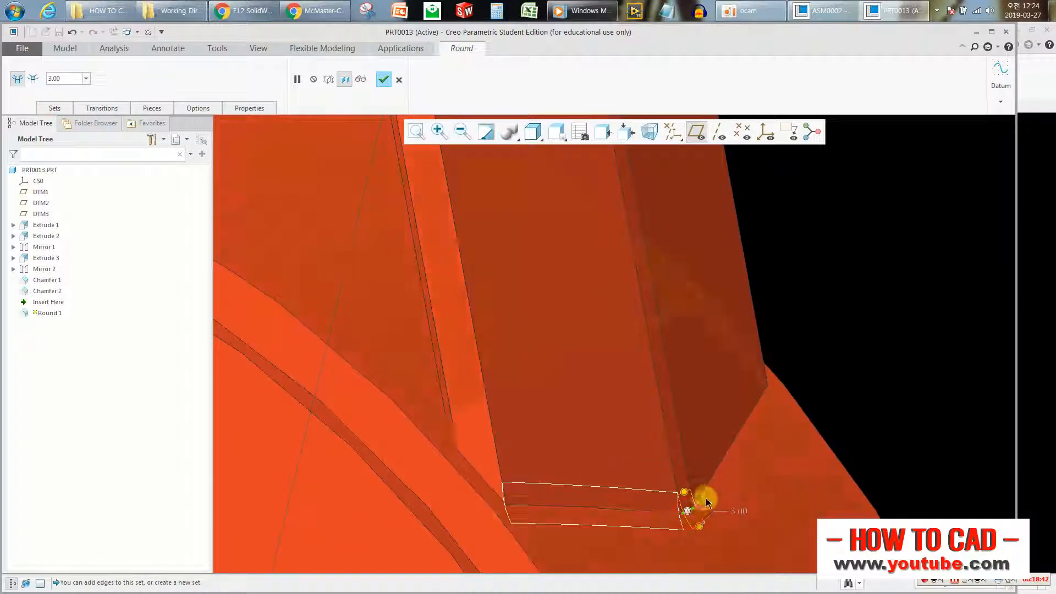
ctrl+click(714, 489)
middle_drag(685, 458, 671, 369)
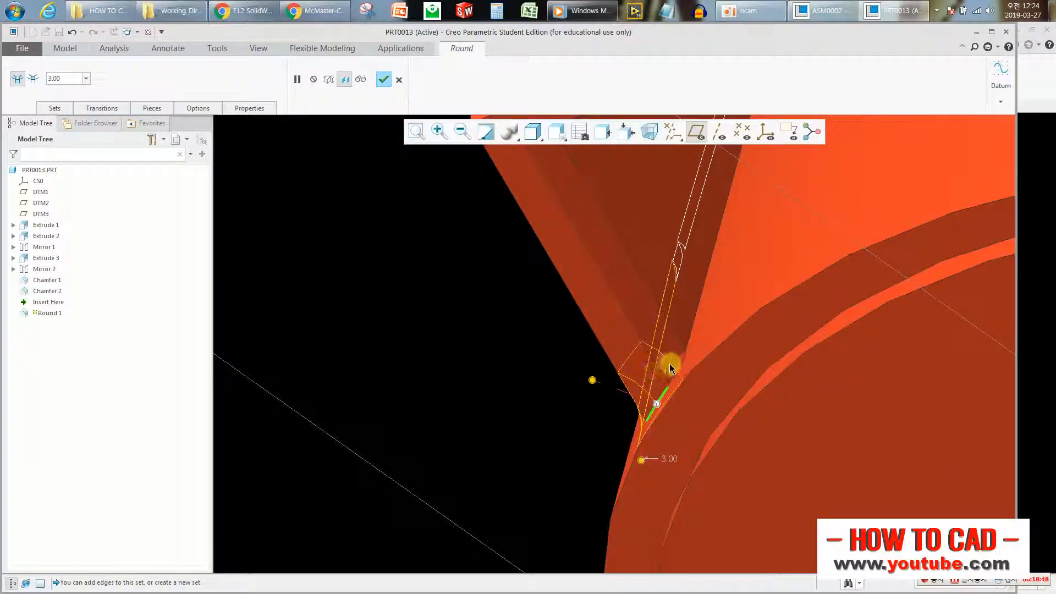
click(698, 299)
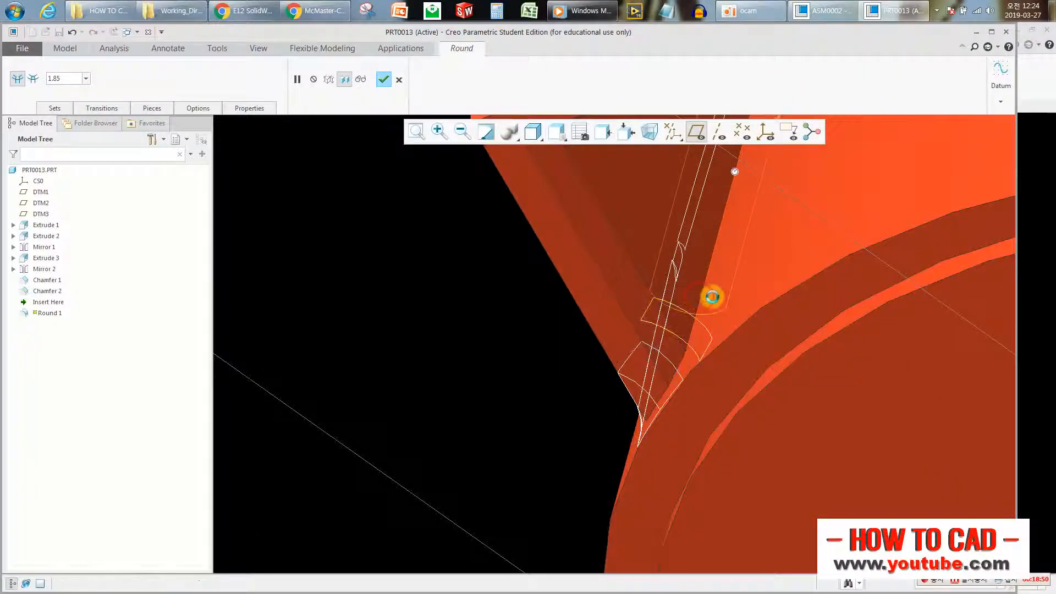
middle_drag(626, 370, 594, 317)
Try to pick the short inner chamfer edge at the leg's base as the reference of the seventh round set
click(577, 326)
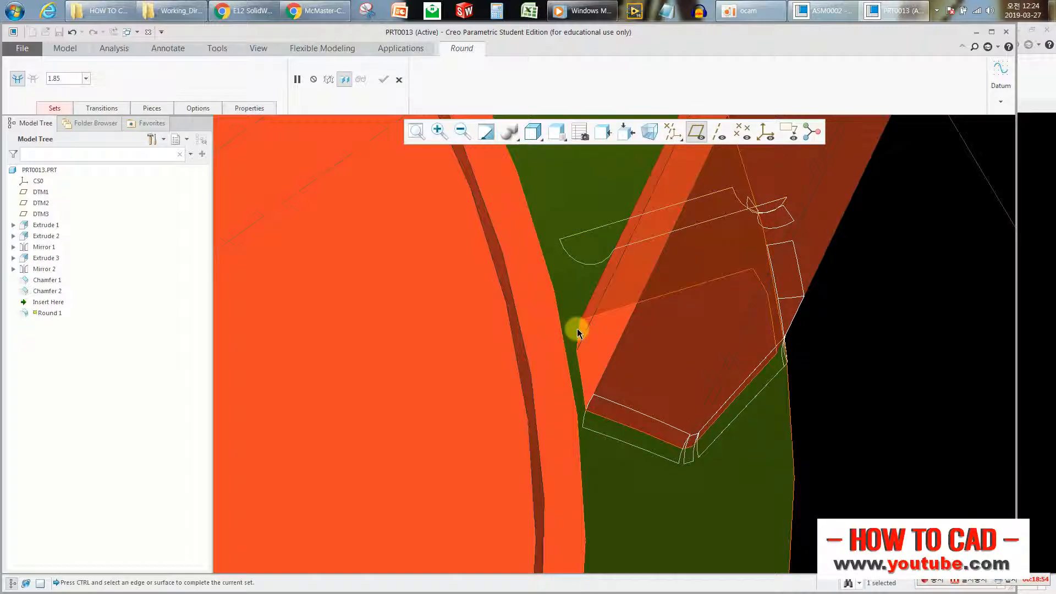
scroll(588, 340, up, 3)
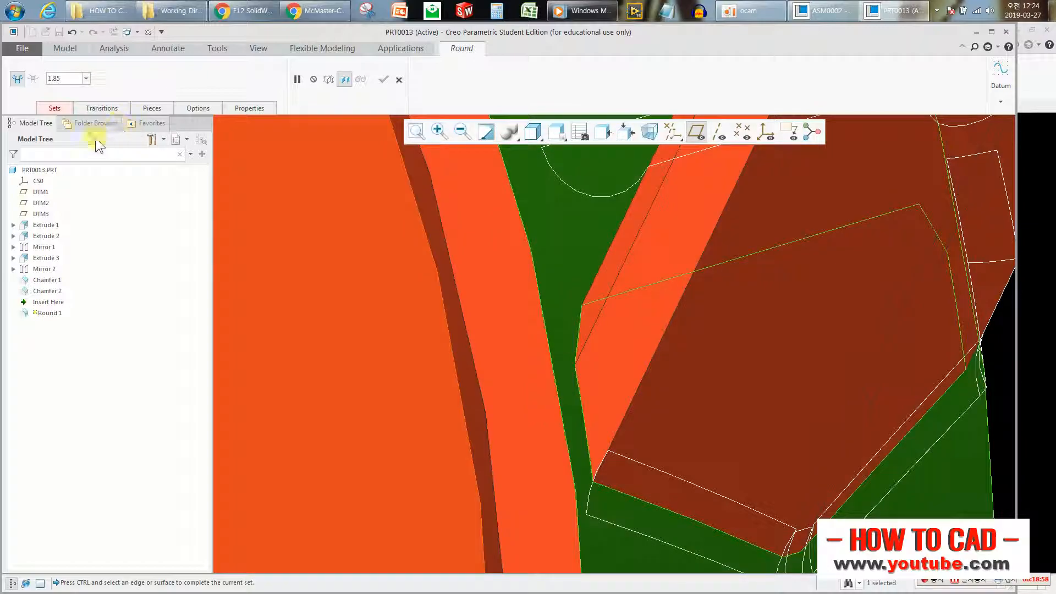
click(60, 107)
click(58, 191)
middle_drag(765, 275, 560, 301)
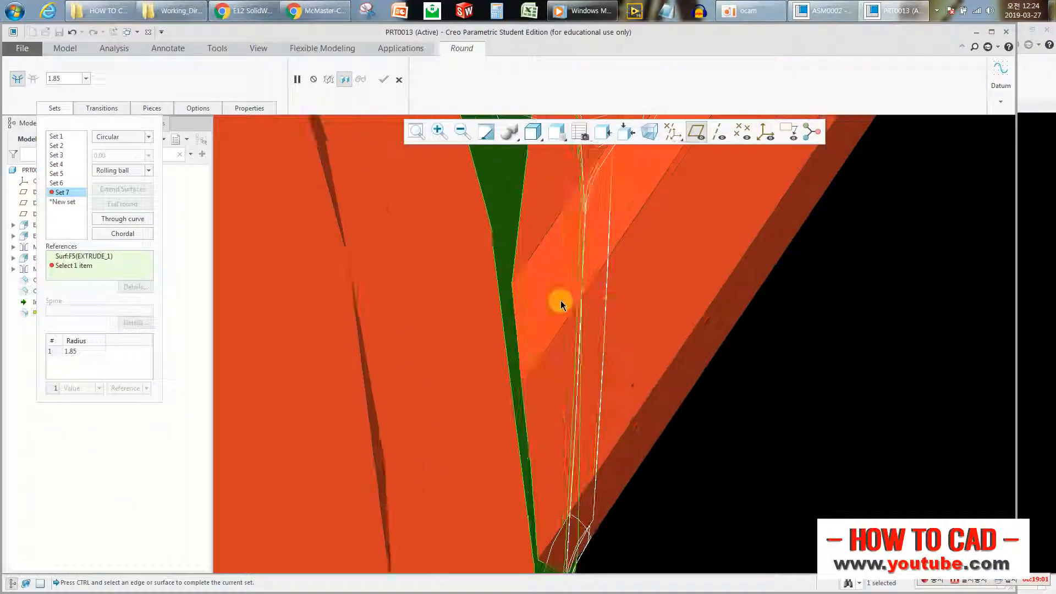
click(515, 307)
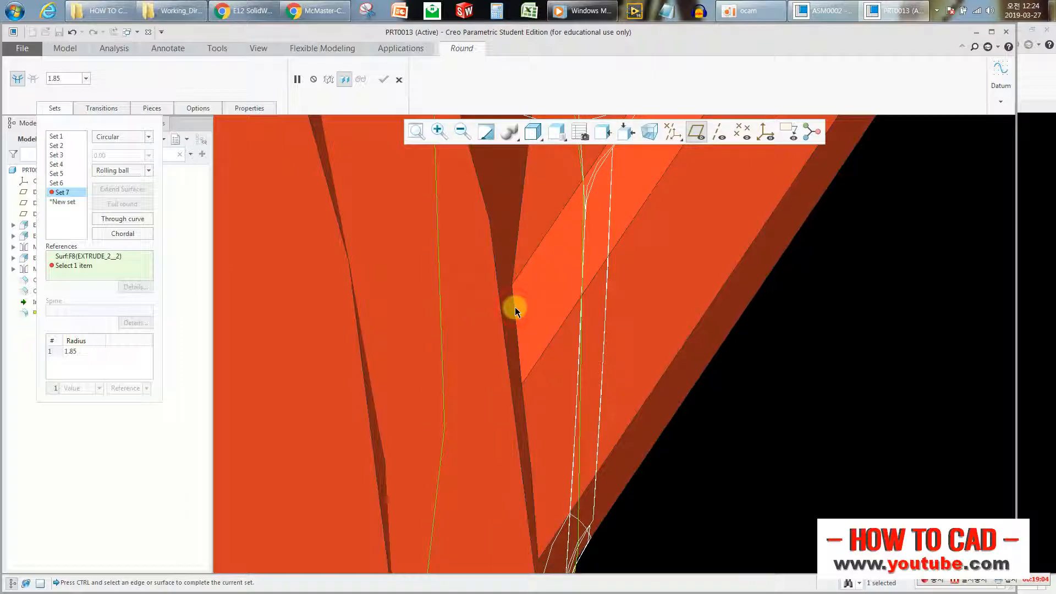
middle_drag(604, 337, 454, 282)
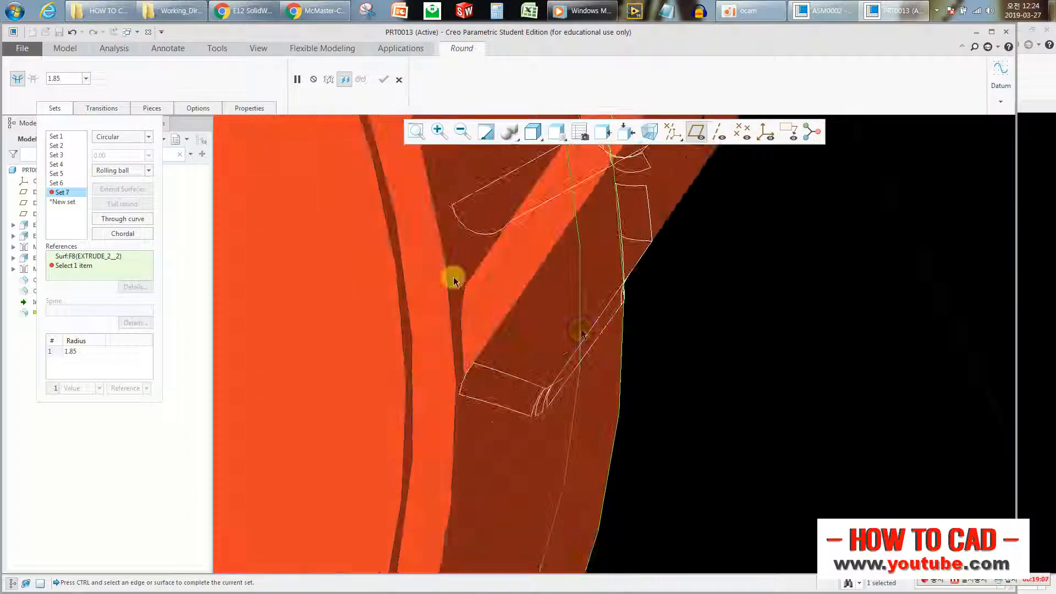
Assign the leg's short inner base edge to round set 7 and add its front base edge as set 8
click(59, 183)
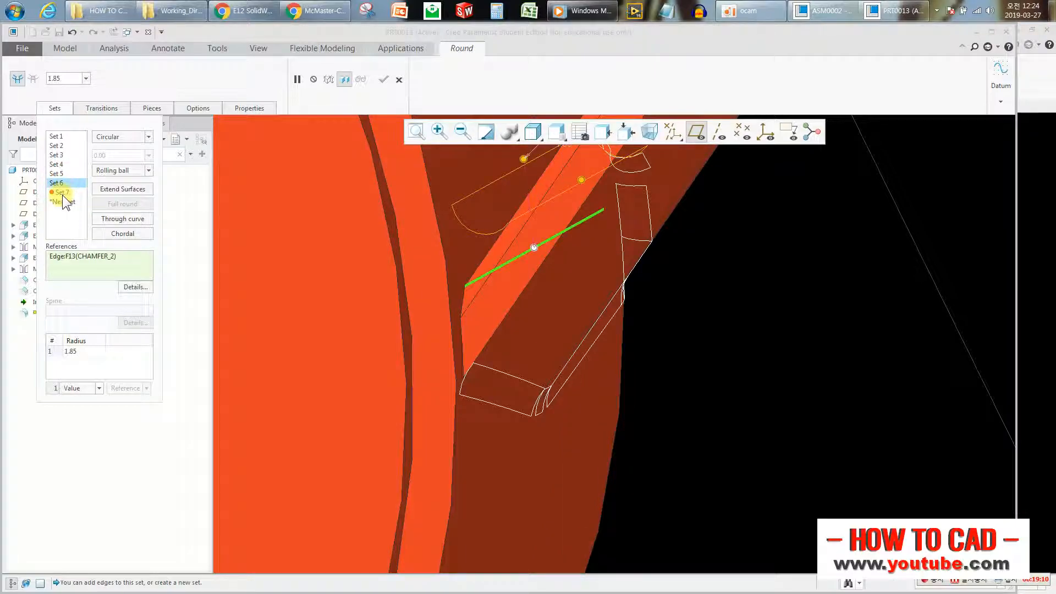
click(62, 194)
mouse_move(438, 292)
middle_down()
mouse_move(461, 298)
mouse_move(436, 296)
middle_up()
click(435, 299)
click(433, 361)
middle_drag(495, 354, 522, 319)
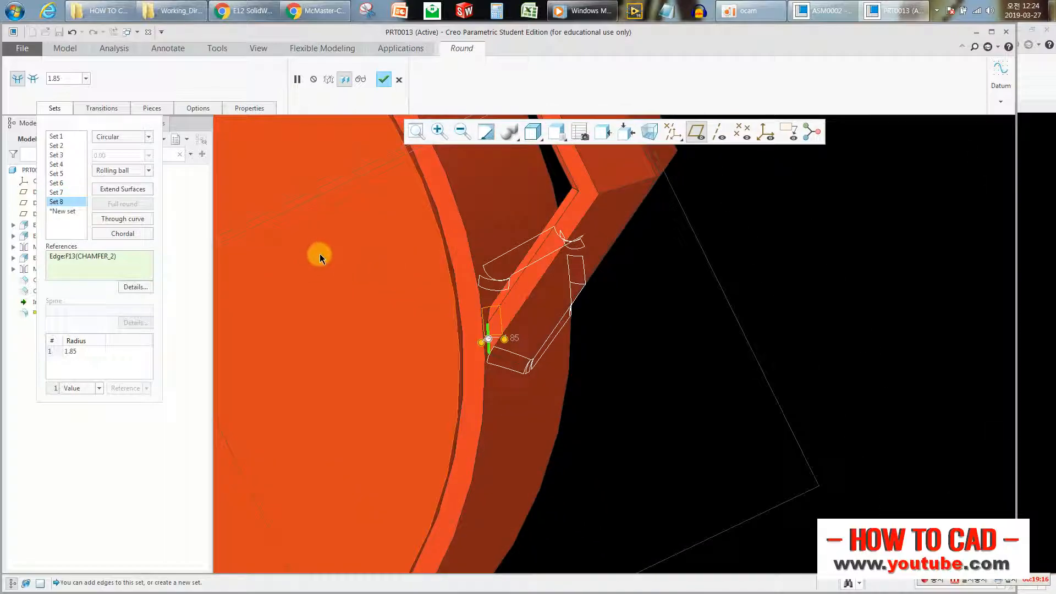
Set the radius of round sets 8 and 1 to 1
middle_drag(333, 230, 534, 271)
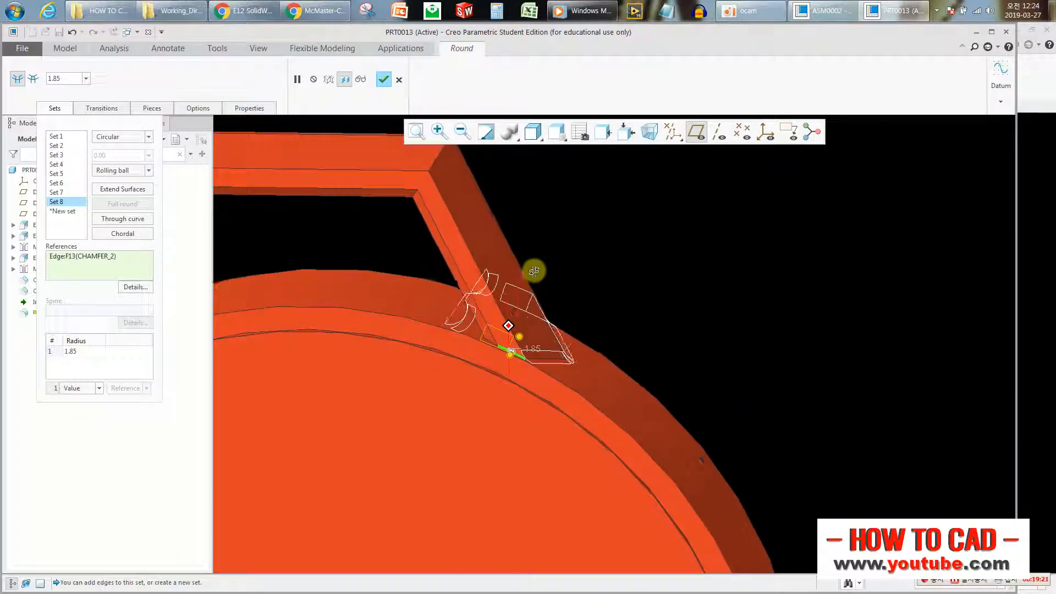
click(78, 82)
text(1)
key(Return)
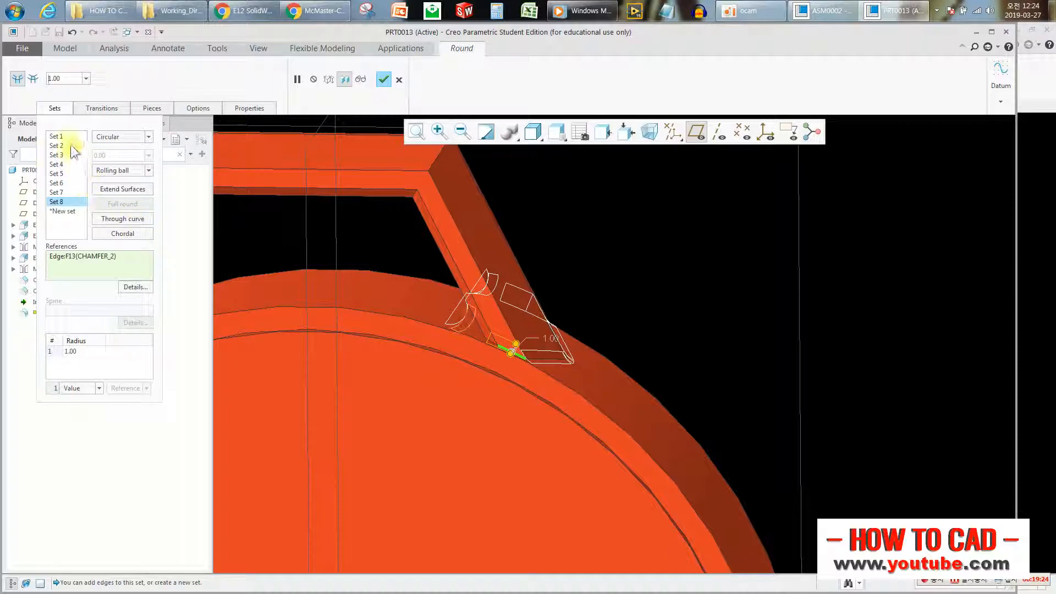
click(66, 136)
drag(70, 79, 22, 79)
text(1)
key(Return)
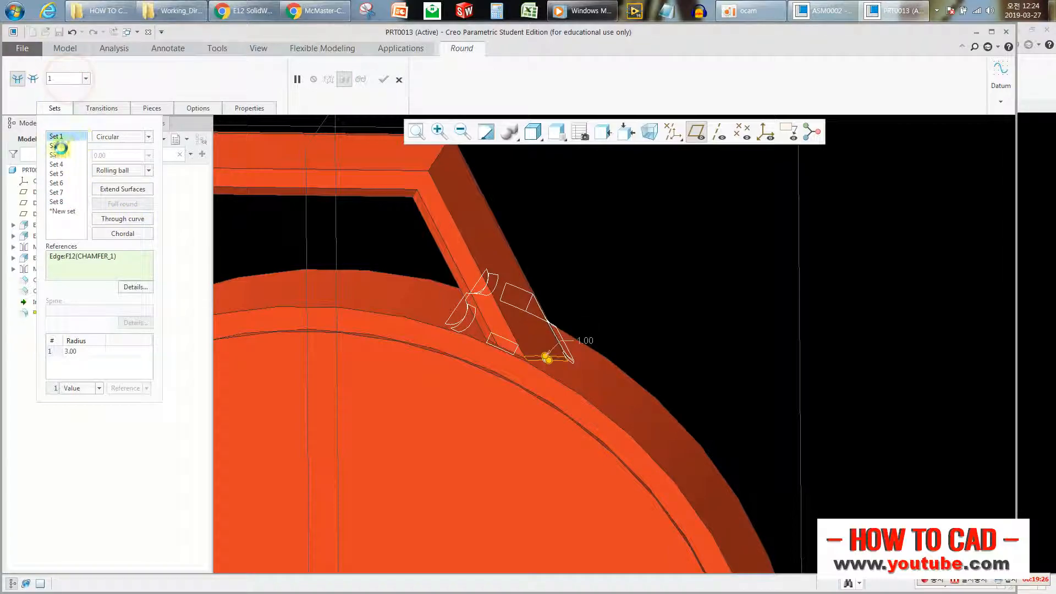
Set the radius of round sets 2, 3 and 4 to 1
click(59, 146)
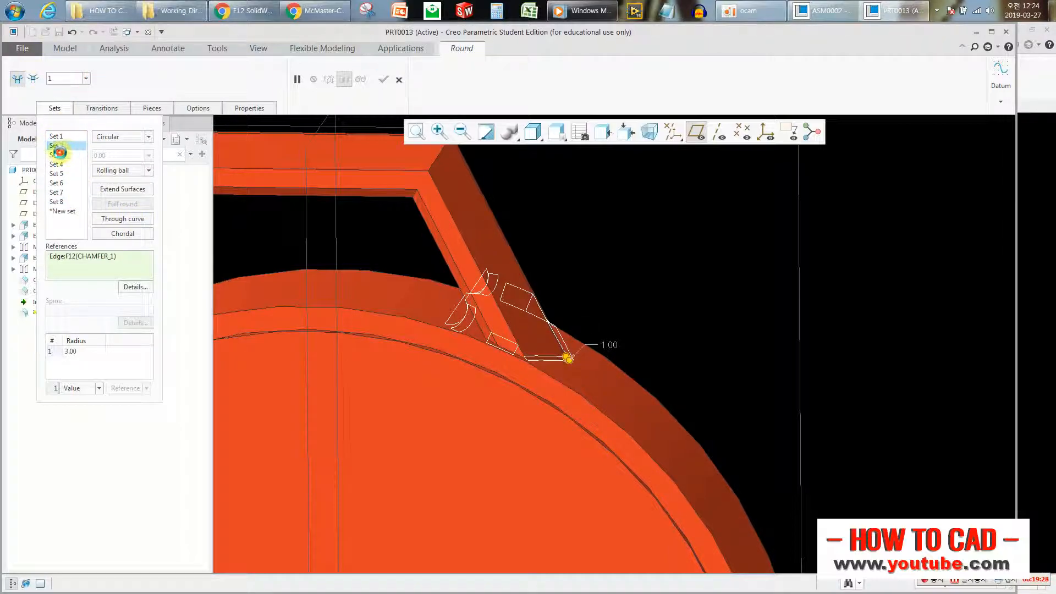
click(60, 154)
double_click(69, 78)
text(1)
key(Return)
click(60, 166)
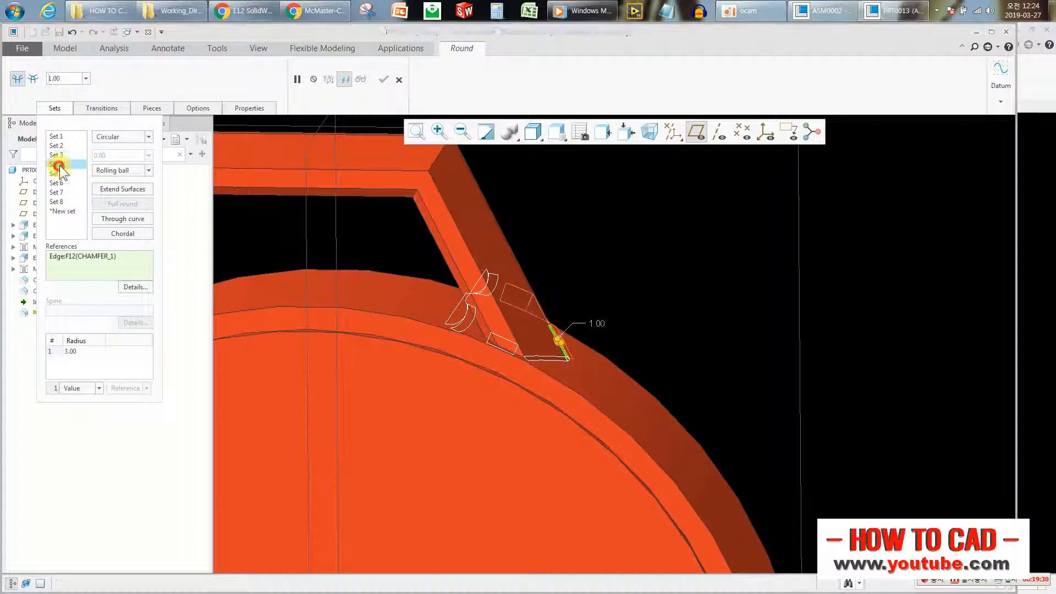
double_click(58, 78)
text(1)
key(Return)
Set the radius of round sets 5 and 6 to 1
click(57, 174)
double_click(56, 78)
text(1)
key(Return)
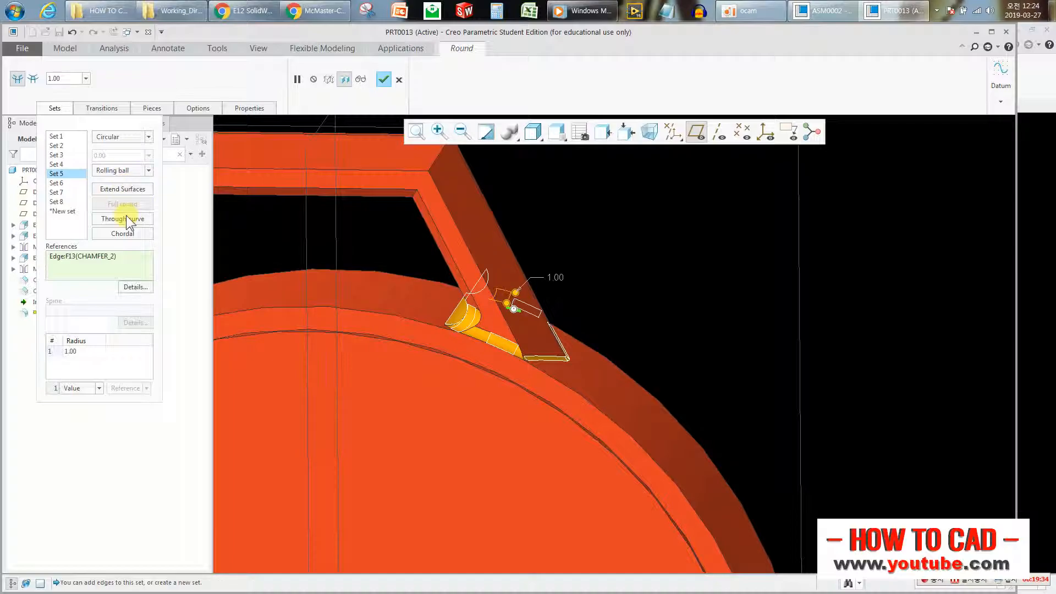
click(60, 183)
double_click(65, 78)
text(1)
key(Return)
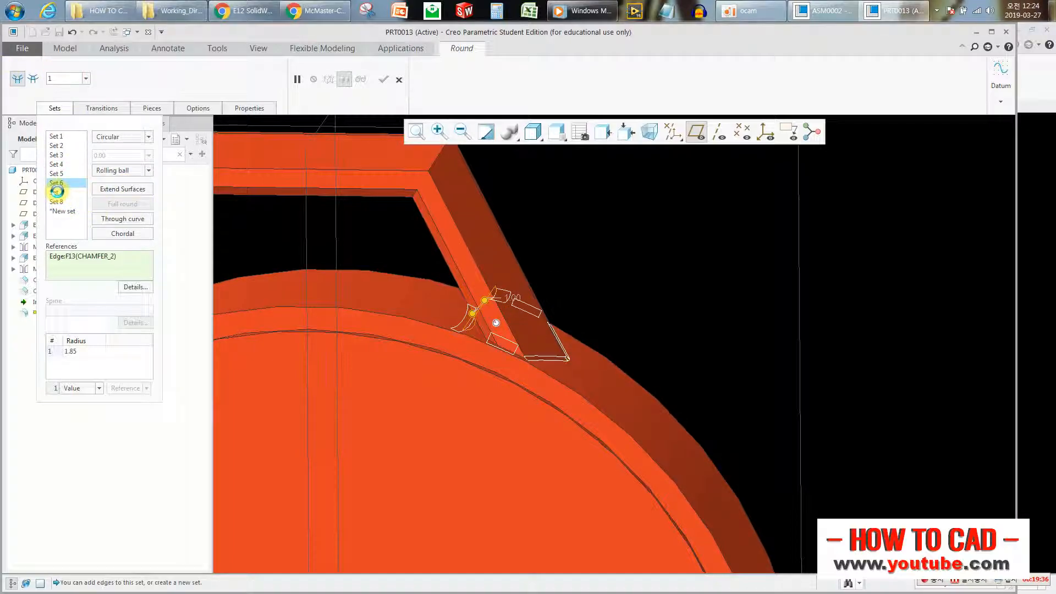
Set the radius of round sets 7 and 8 to 1 and complete the round around the leg's base
click(65, 78)
click(60, 201)
double_click(60, 78)
text(1)
key(Return)
middle_drag(527, 341, 517, 346)
scroll(575, 348, down, 2)
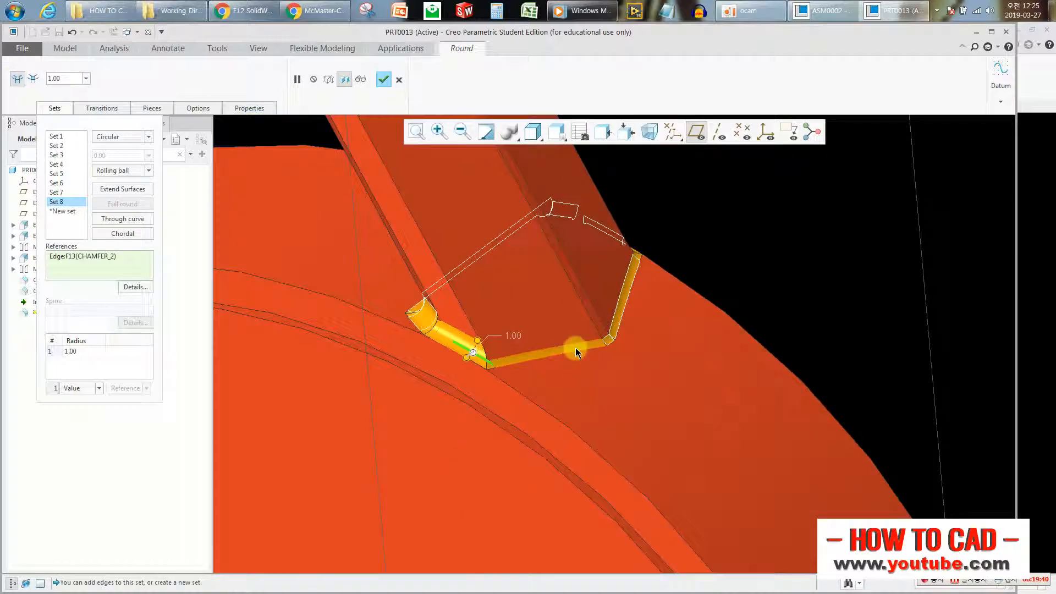
scroll(575, 348, down, 2)
middle_drag(580, 343, 505, 308)
middle_click(686, 216)
Start a radius 1 round on the inner chamfer and front edges at the base of the other handle leg
middle_drag(644, 238, 620, 308)
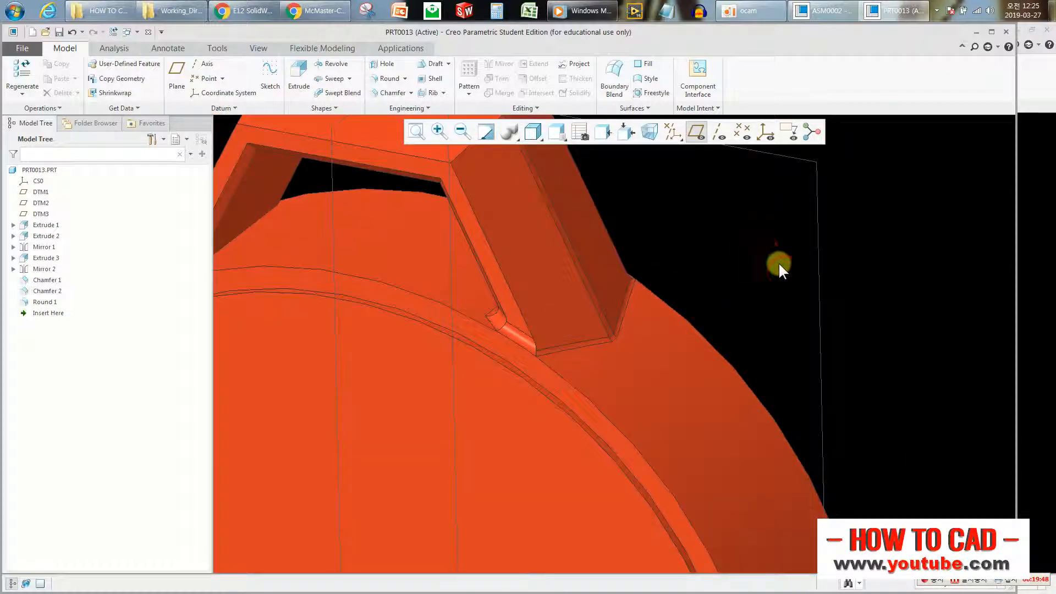
scroll(765, 257, up, 3)
click(390, 79)
scroll(467, 194, down, 3)
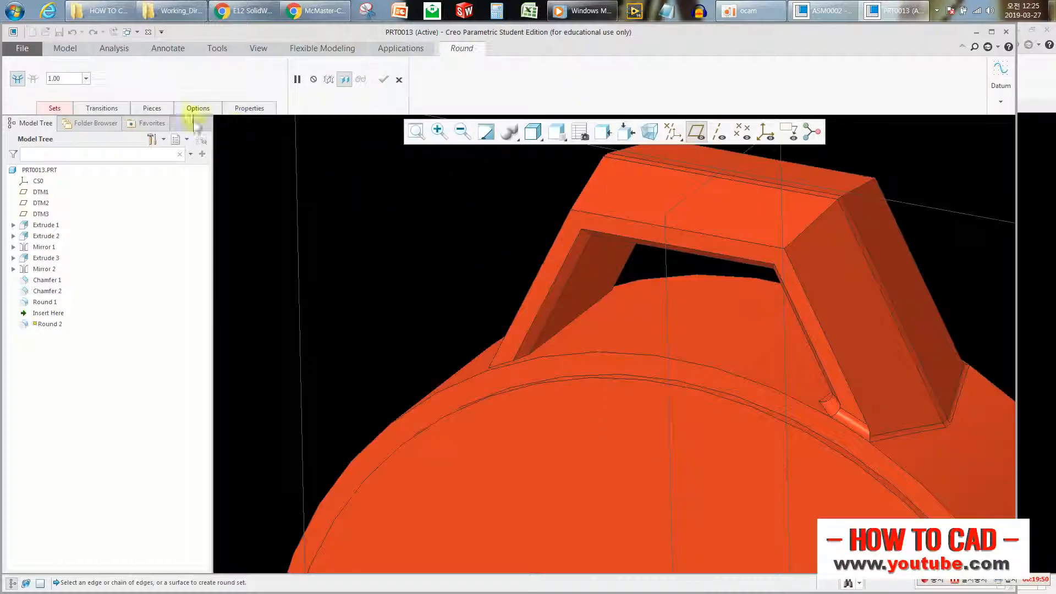
scroll(537, 370, down, 4)
click(325, 375)
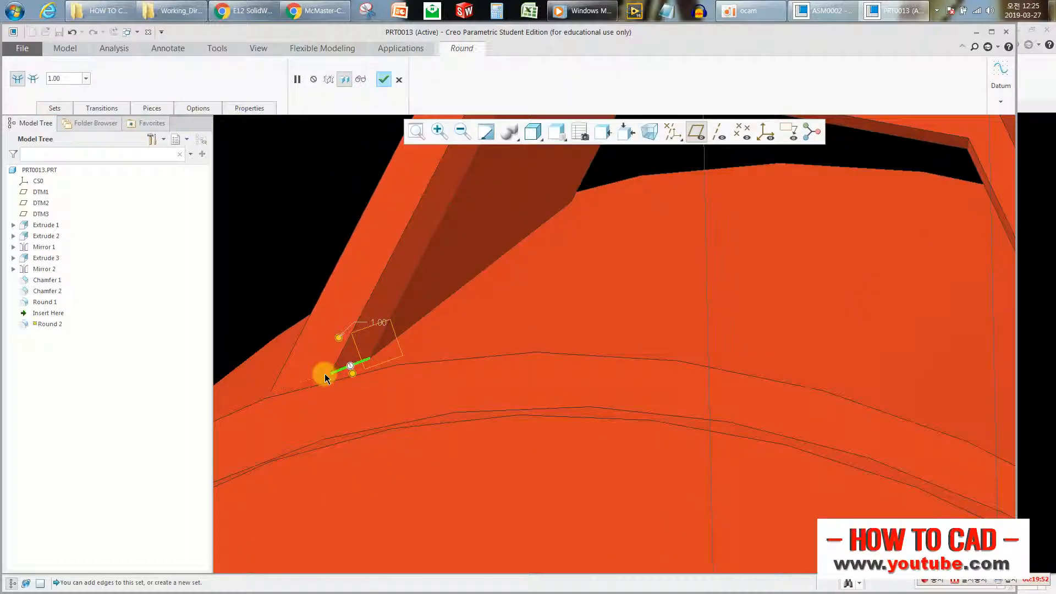
click(318, 376)
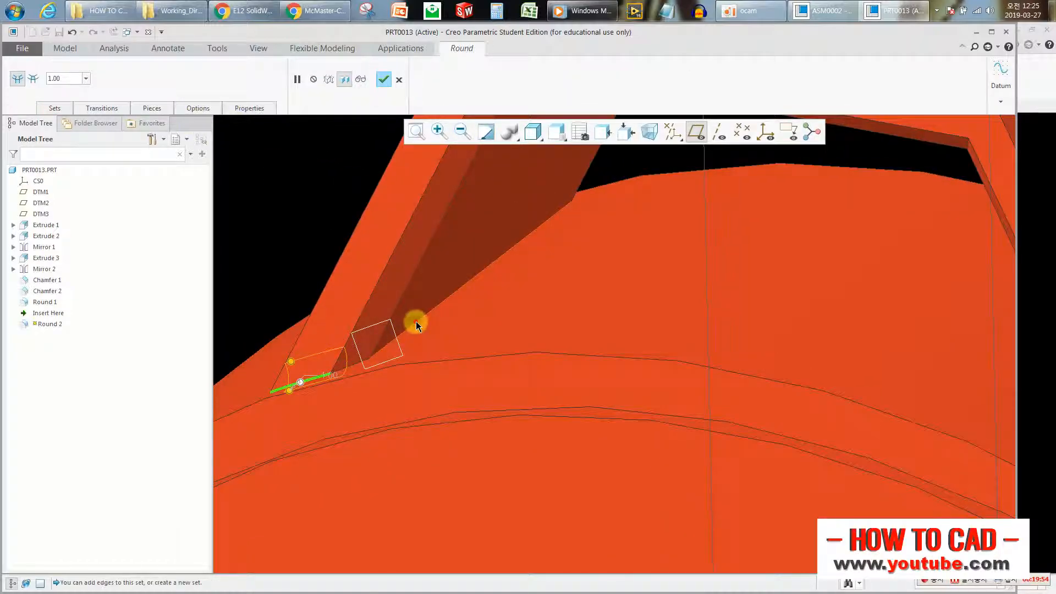
Add the two outer base edges of the second handle leg to the radius 1 round
mouse_move(487, 328)
middle_down()
mouse_move(412, 349)
mouse_move(334, 352)
middle_up()
click(324, 364)
scroll(582, 406, up, 3)
scroll(268, 347, down, 6)
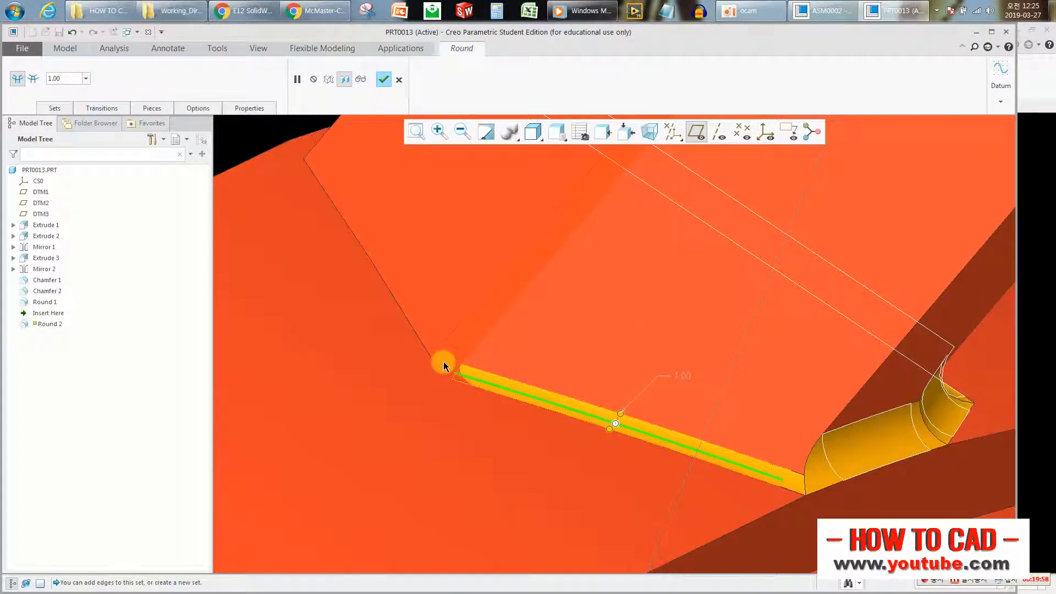
click(440, 364)
scroll(480, 417, up, 4)
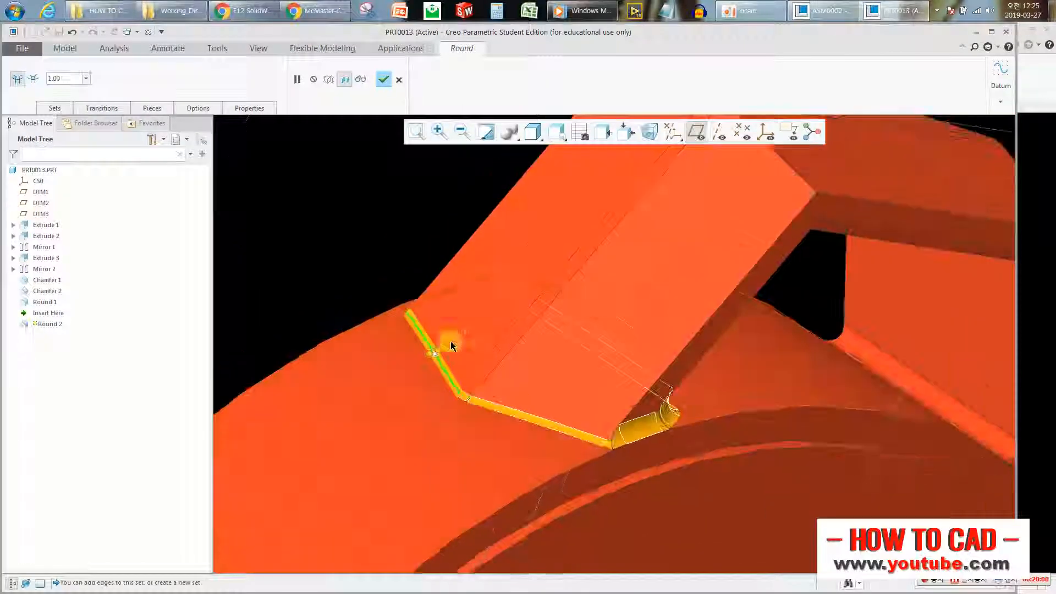
Add further inner edges at the base of the second handle leg to the radius 1 round
middle_drag(453, 347, 416, 275)
scroll(414, 274, down, 4)
click(388, 295)
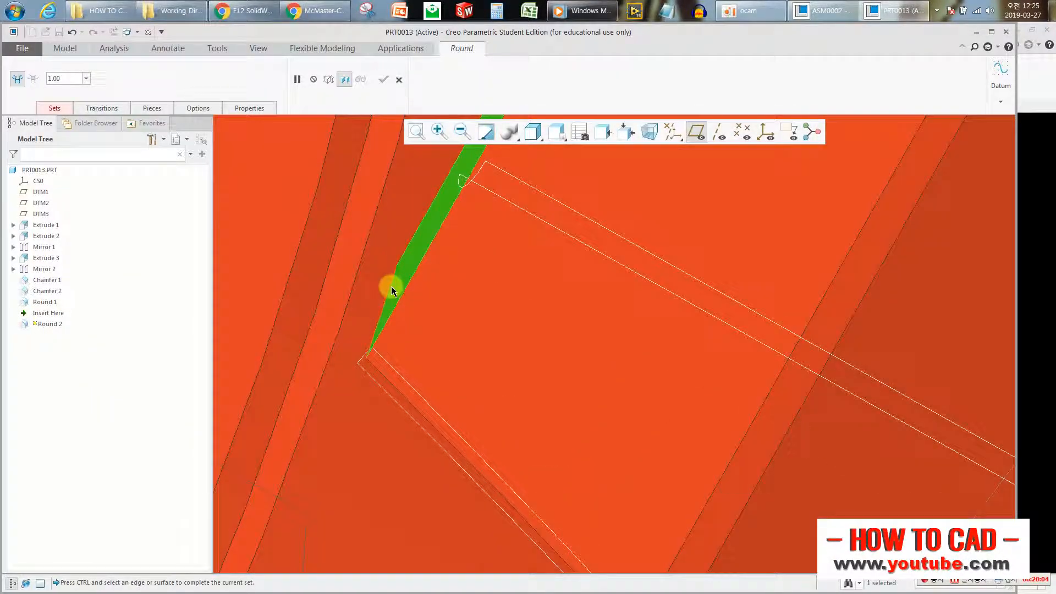
middle_drag(418, 335, 476, 344)
scroll(430, 242, down, 4)
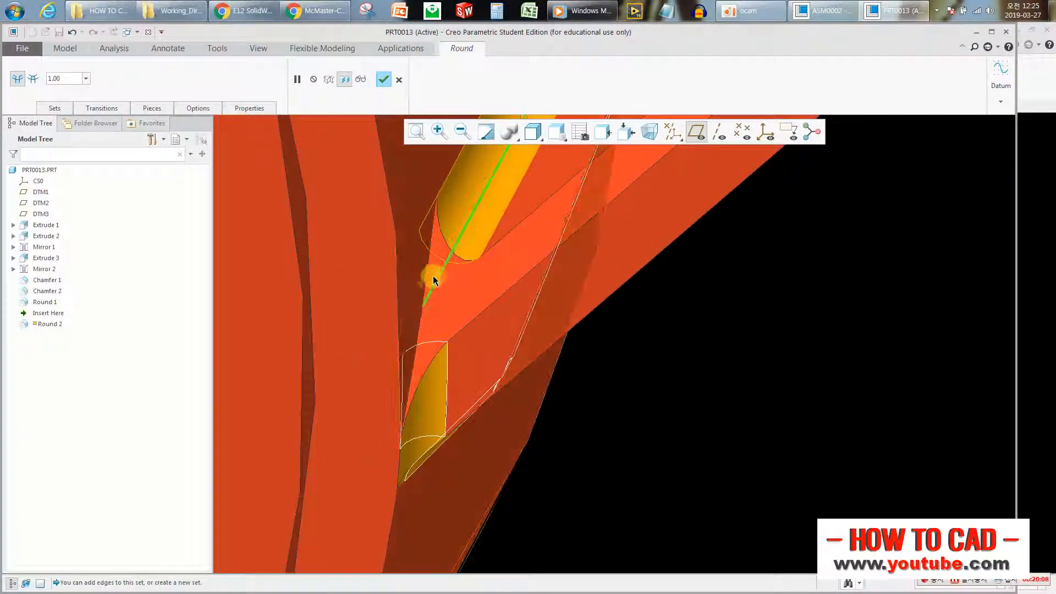
click(426, 279)
right_click(426, 278)
right_click(426, 277)
right_click(426, 277)
right_click(429, 276)
right_click(429, 275)
Create a new radius 1 round set on the short chamfer edge at the second leg's base and complete the round
click(55, 110)
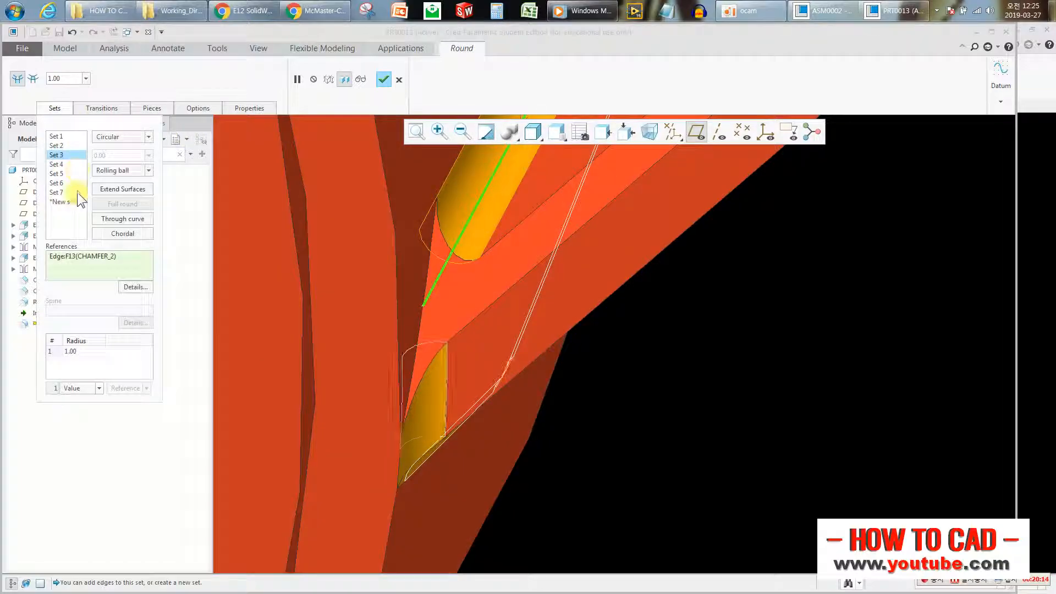
click(63, 202)
scroll(455, 295, down, 3)
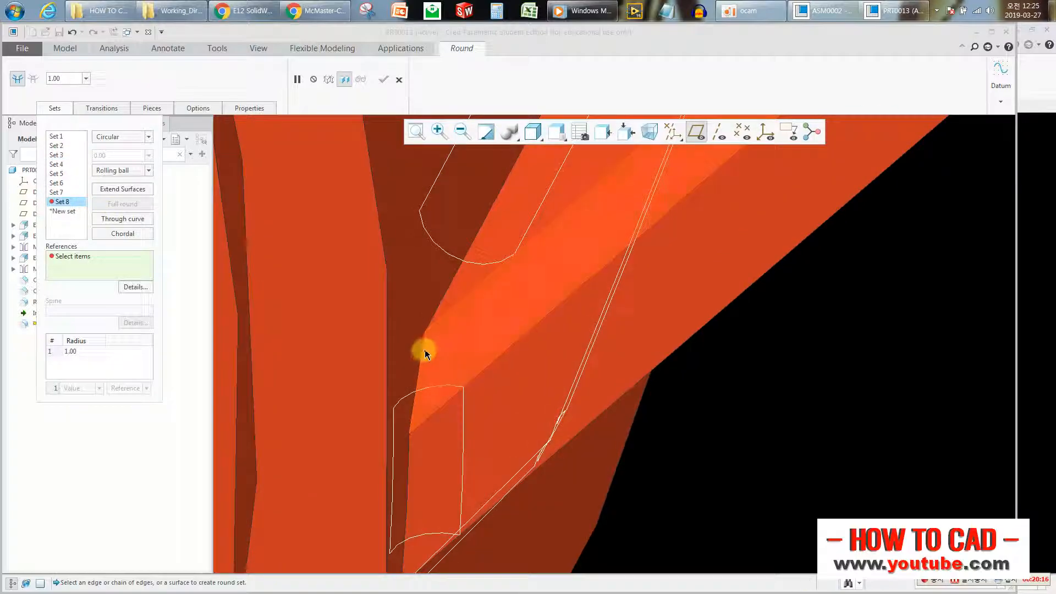
click(421, 351)
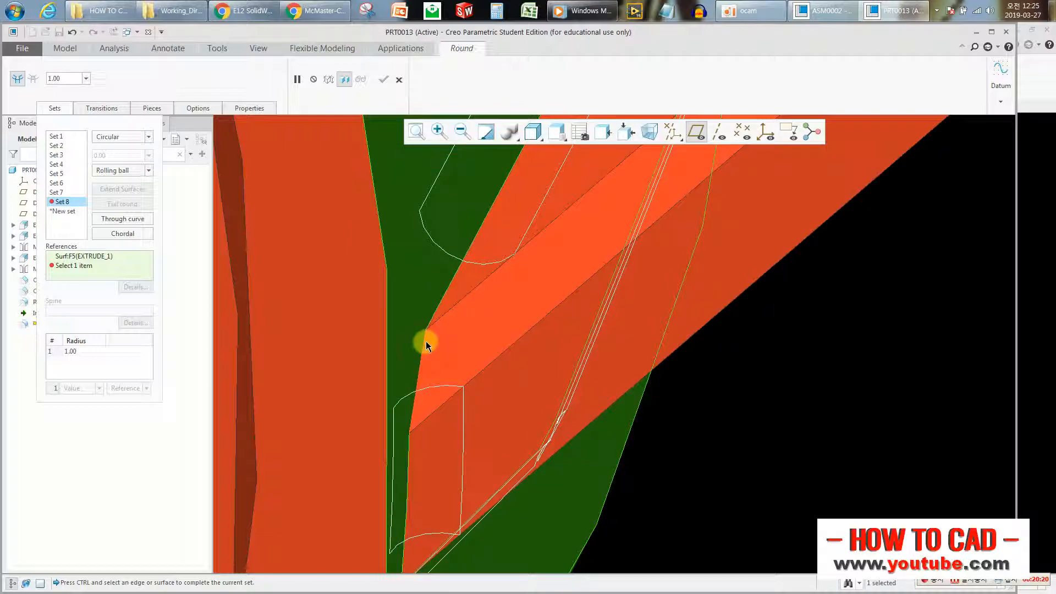
right_click(422, 351)
right_click(422, 351)
right_click(423, 350)
right_click(423, 353)
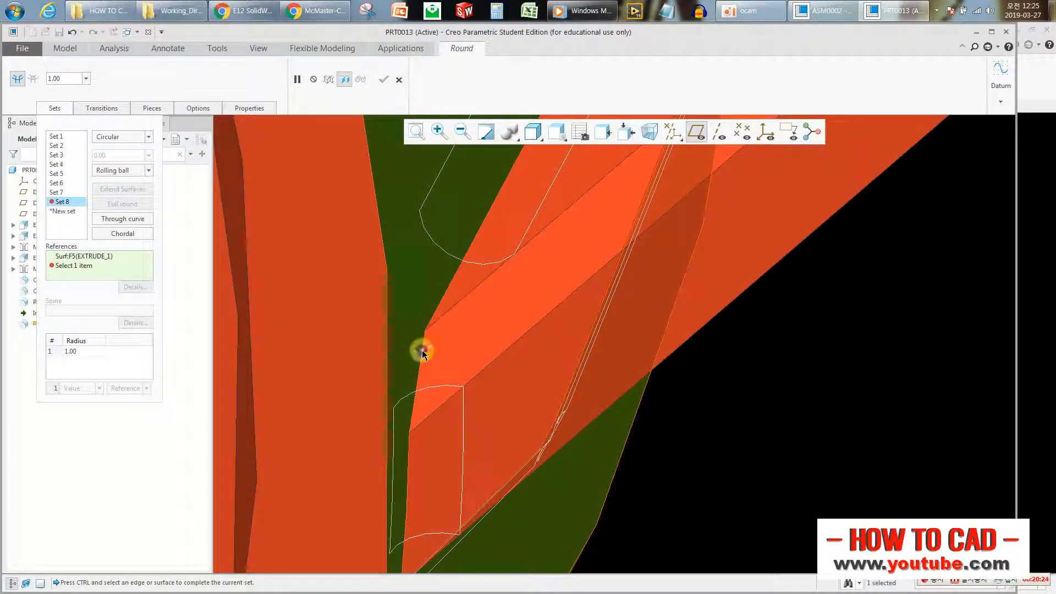
right_click(422, 350)
click(422, 351)
scroll(461, 331, up, 4)
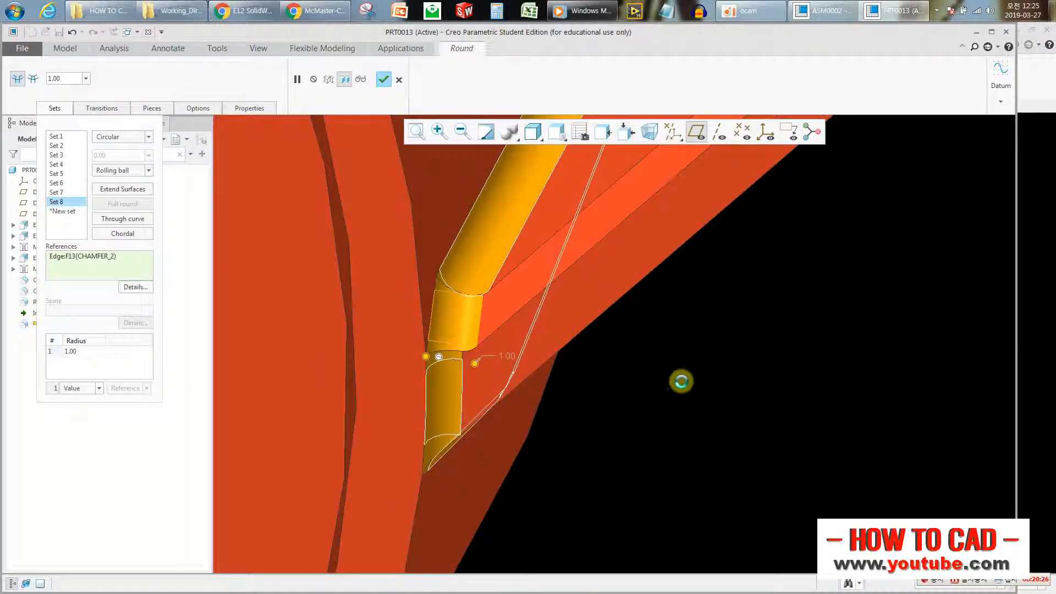
middle_click(678, 384)
scroll(553, 330, up, 3)
middle_drag(553, 330, 551, 212)
scroll(598, 267, up, 3)
click(385, 79)
Round the two inner corner edges of the handle opening with a radius of 5
scroll(584, 282, down, 2)
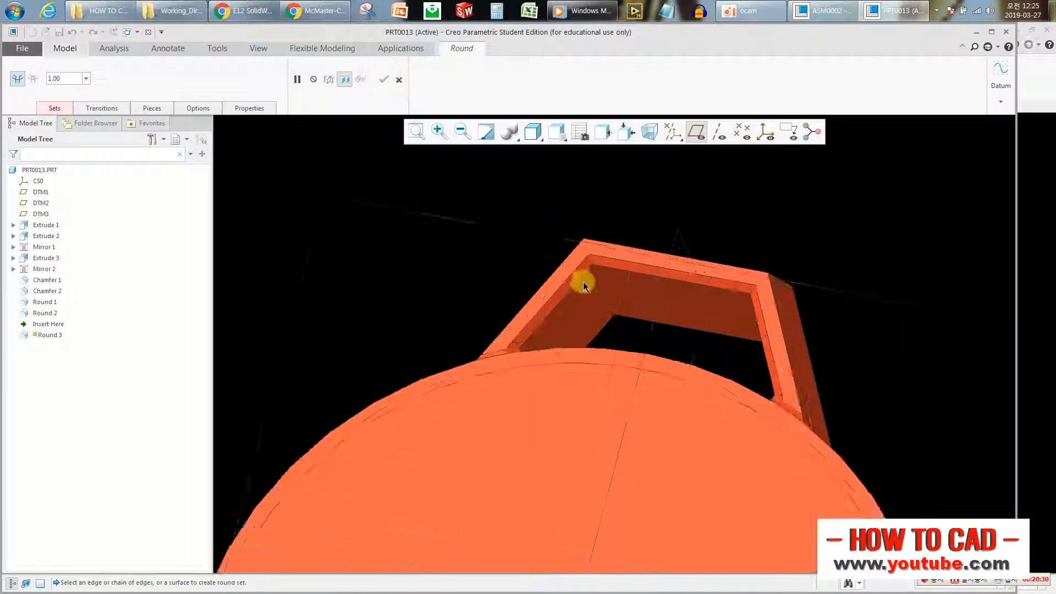
double_click(641, 279)
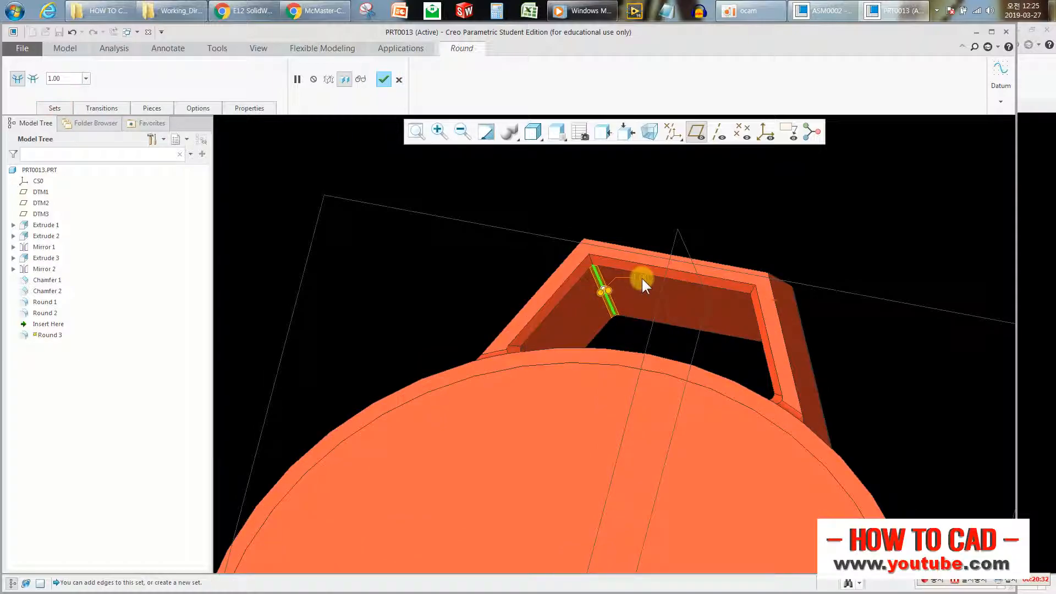
text(5)
key(Return)
middle_drag(709, 300, 758, 306)
scroll(758, 307, down, 2)
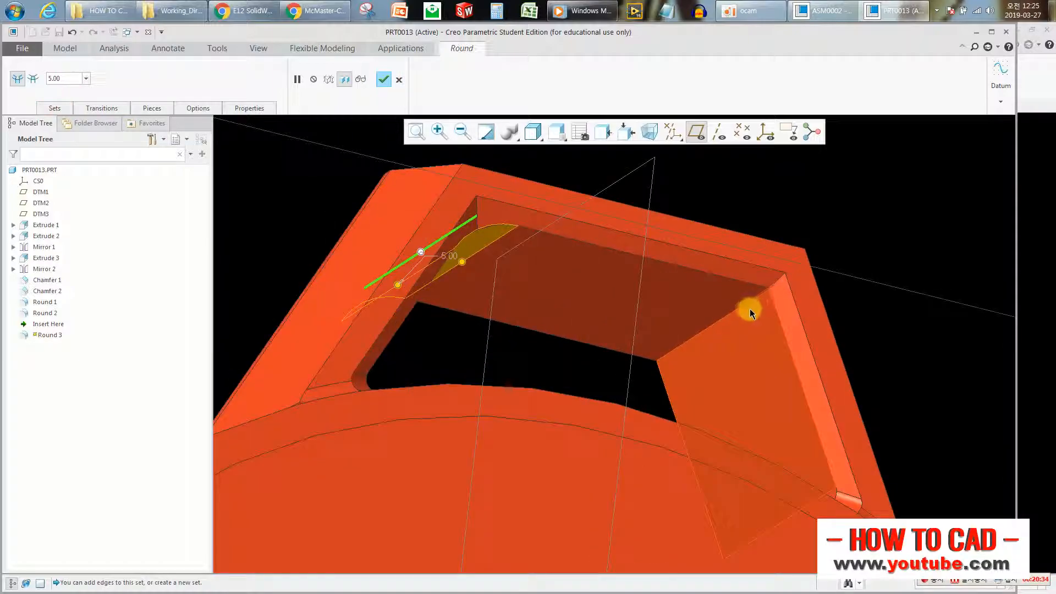
ctrl+click(727, 308)
middle_click(711, 308)
scroll(710, 308, up, 3)
middle_drag(710, 308, 649, 287)
click(390, 78)
Start a radius 5 round on the outer corner edges at one end of the handle's top
middle_drag(540, 245, 530, 186)
click(556, 245)
scroll(555, 225, down, 3)
click(538, 233)
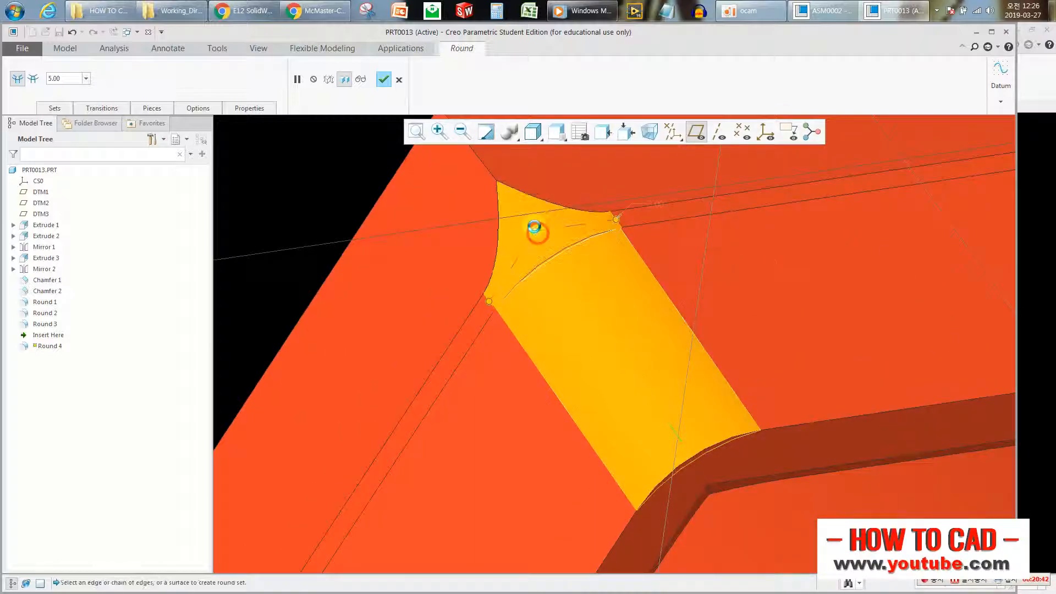
click(502, 189)
scroll(481, 256, up, 4)
middle_drag(485, 276, 712, 269)
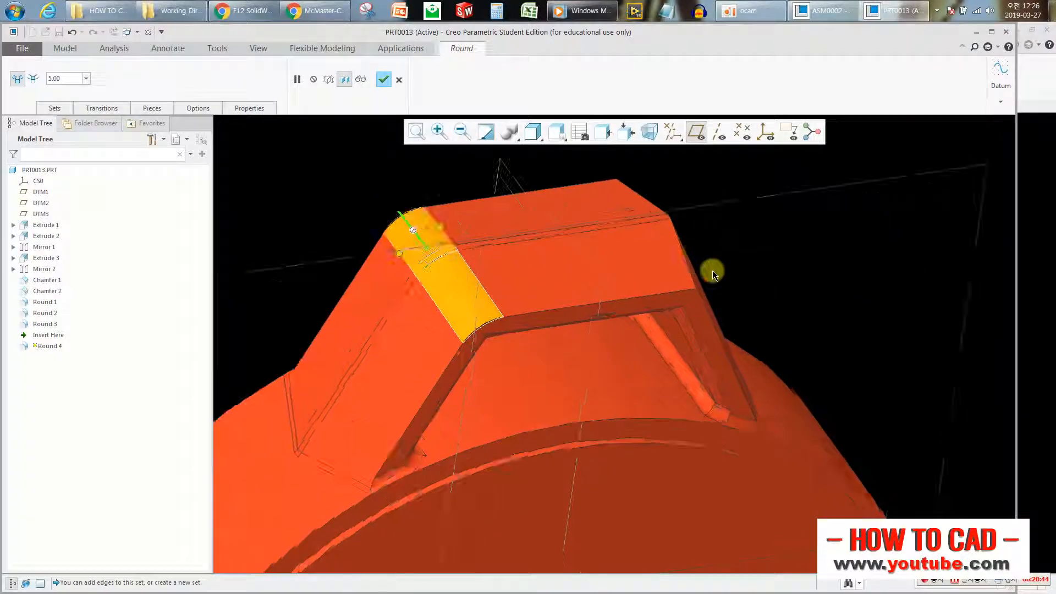
Add the outer corner edges at the other end of the handle's top and complete the radius 5 round
click(683, 262)
scroll(685, 261, down, 5)
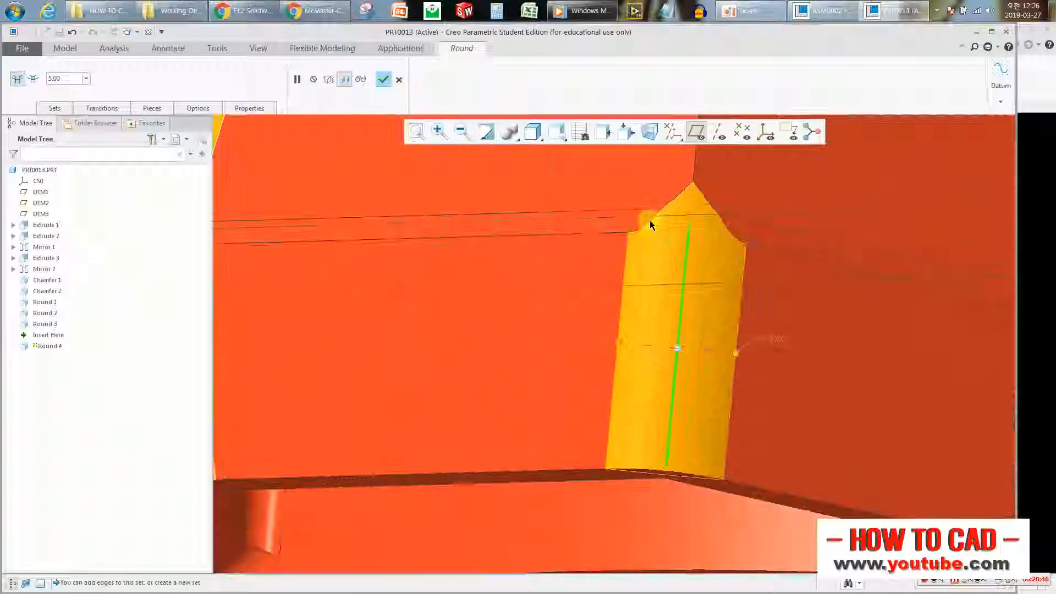
click(694, 174)
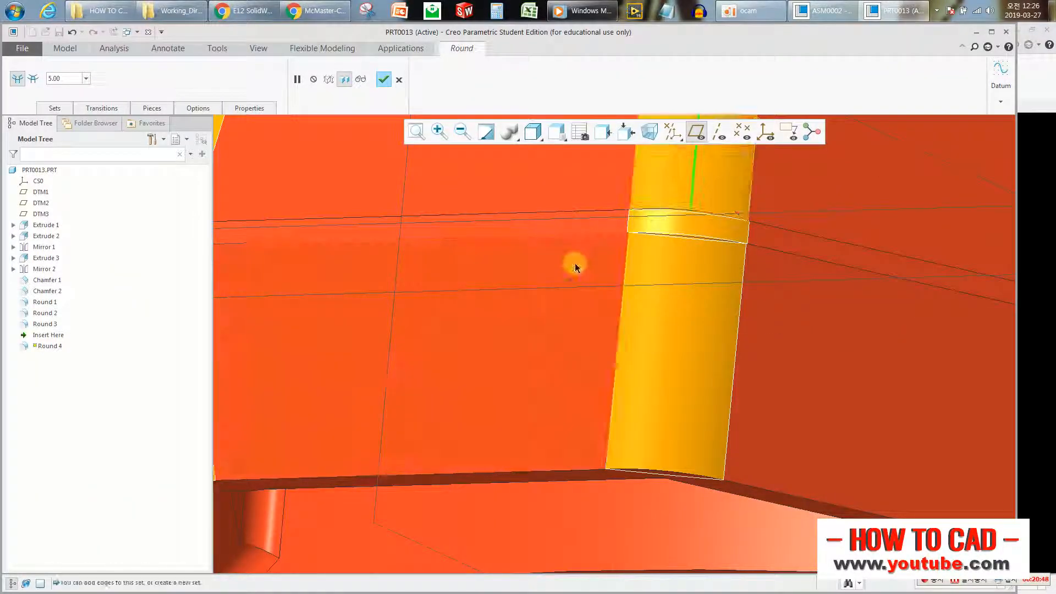
scroll(576, 266, up, 4)
scroll(535, 262, up, 5)
middle_drag(573, 273, 622, 206)
scroll(338, 384, up, 4)
Hide the datum planes, then save PRT0013 and close its window
scroll(483, 300, down, 3)
middle_drag(483, 299, 306, 207)
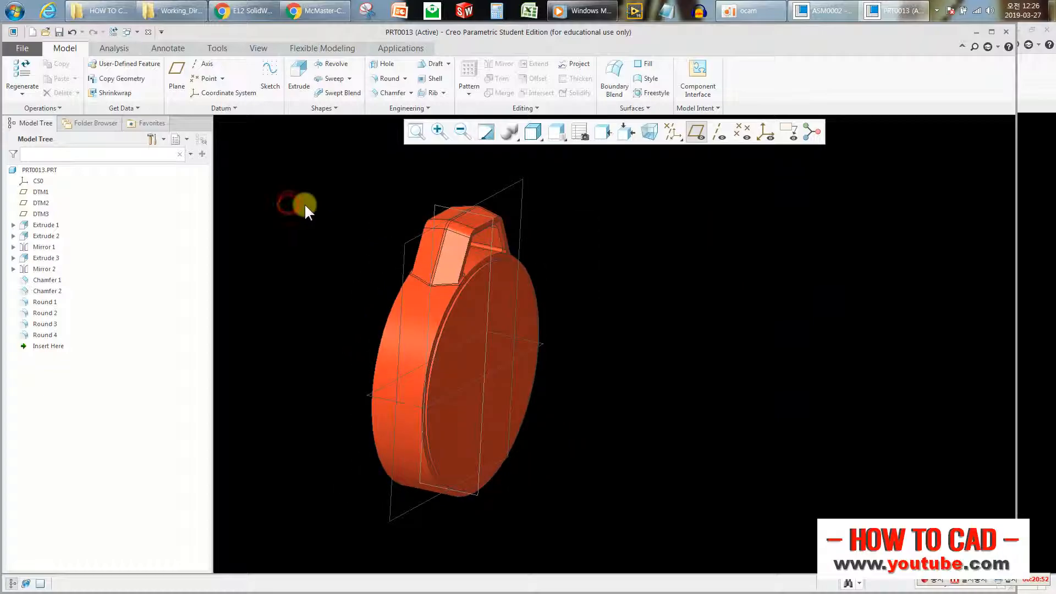
click(689, 142)
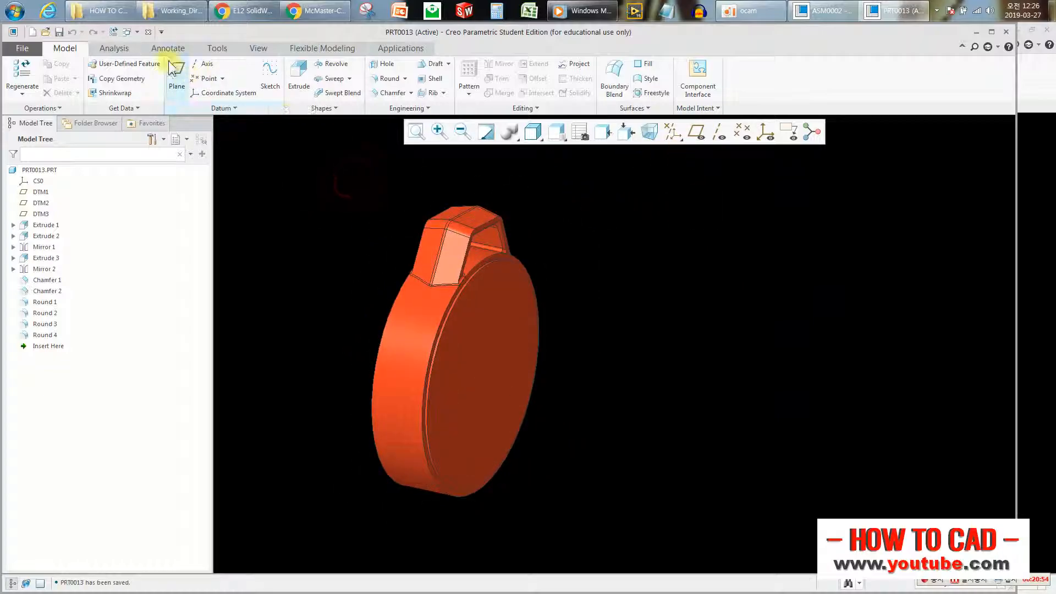
click(149, 32)
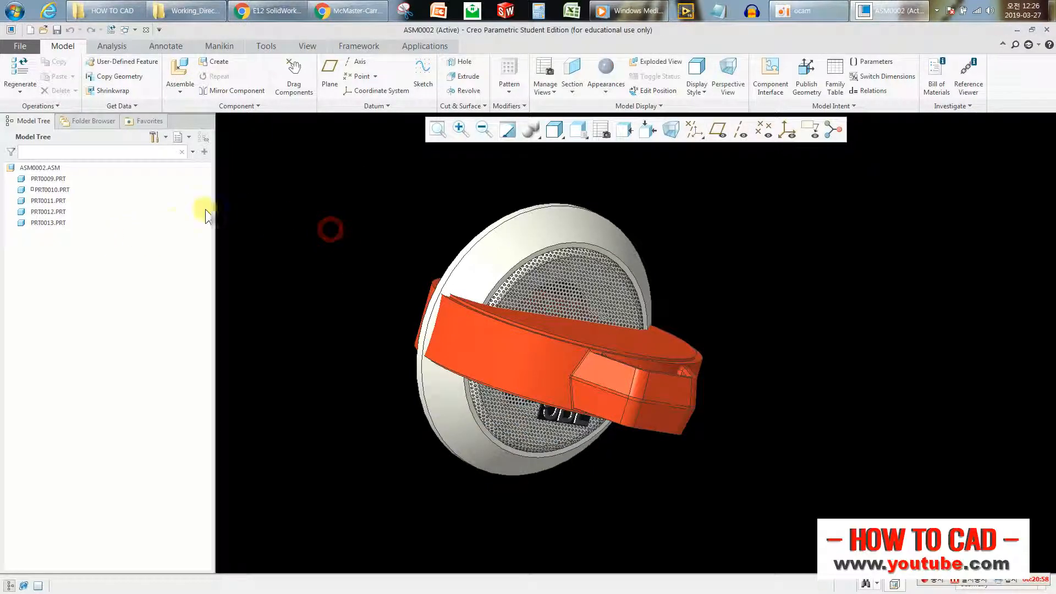
Edit the placement definition of PRT0013 in the assembly and delete its Default constraint
right_click(44, 223)
click(88, 189)
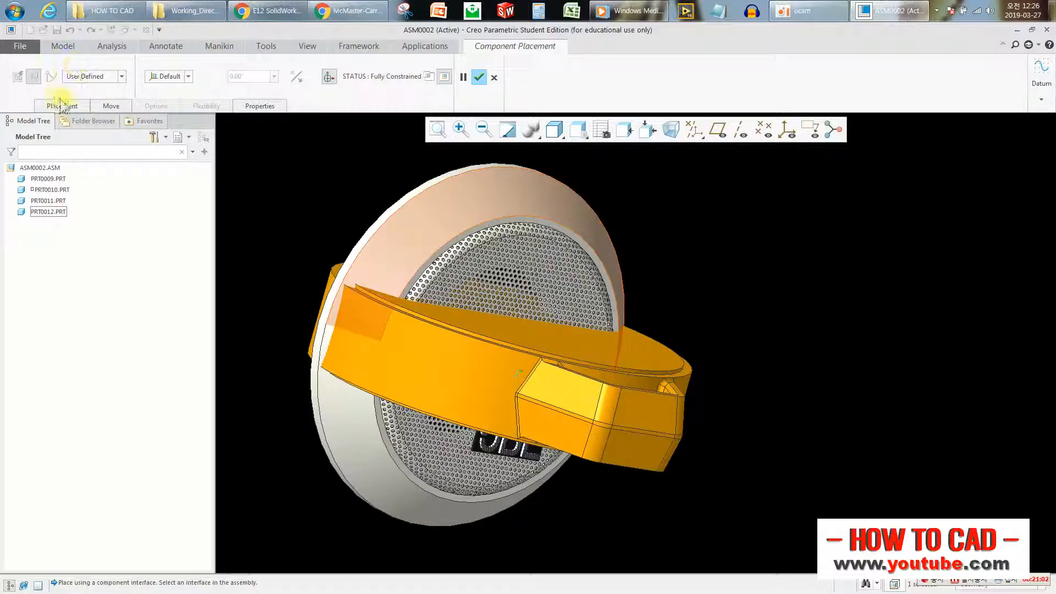
click(64, 104)
right_click(78, 140)
click(95, 144)
Constrain the recessed flat face of PRT0013 as Coincident with the flat back face of PRT0011
middle_drag(531, 343, 582, 271)
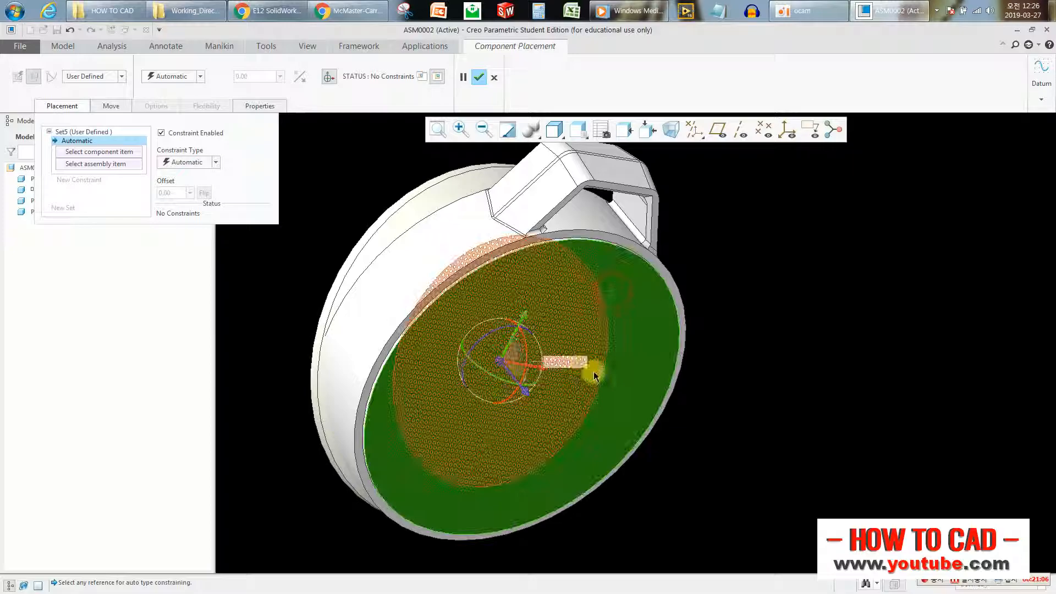
scroll(594, 374, up, 2)
middle_drag(594, 374, 599, 331)
scroll(483, 209, down, 2)
click(464, 202)
click(428, 191)
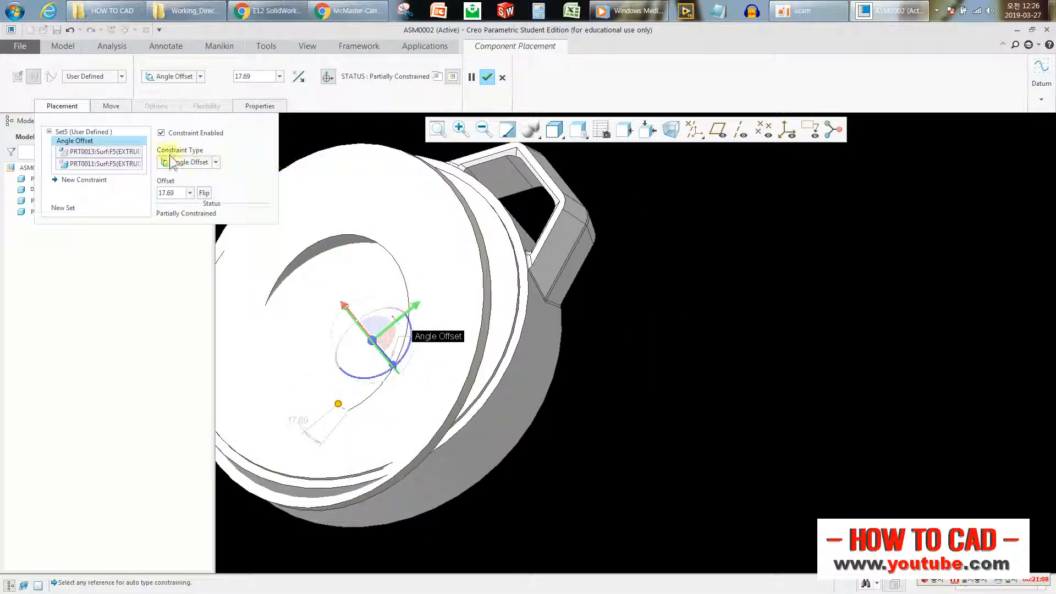
click(190, 163)
click(198, 204)
Add a second Coincident constraint between the round surfaces of PRT0013 and PRT0011 and accept the placement
scroll(447, 263, up, 2)
middle_drag(447, 263, 491, 331)
scroll(533, 226, down, 2)
middle_drag(533, 226, 499, 284)
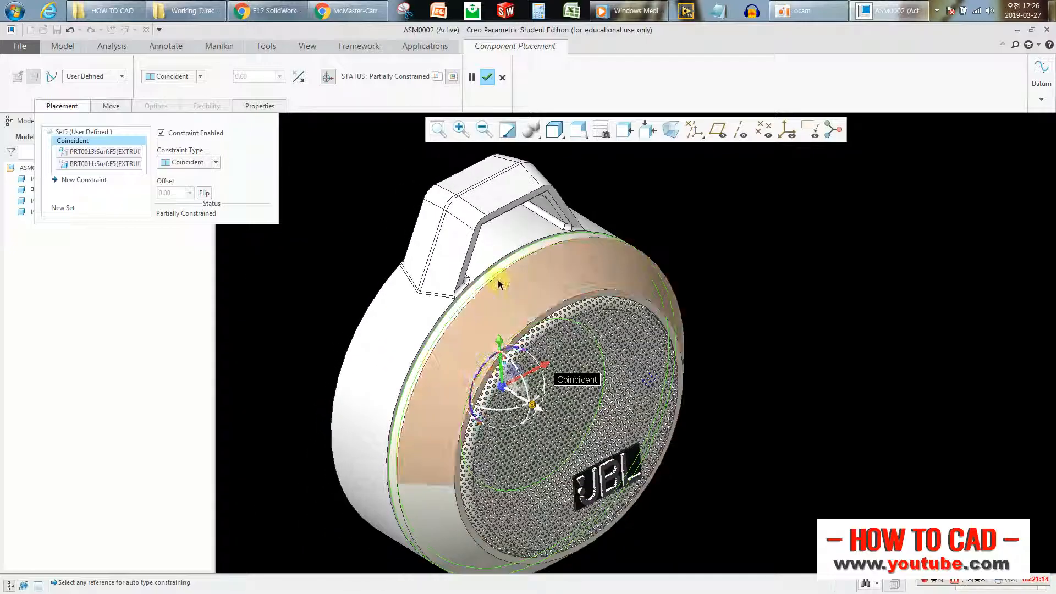
click(503, 245)
click(502, 237)
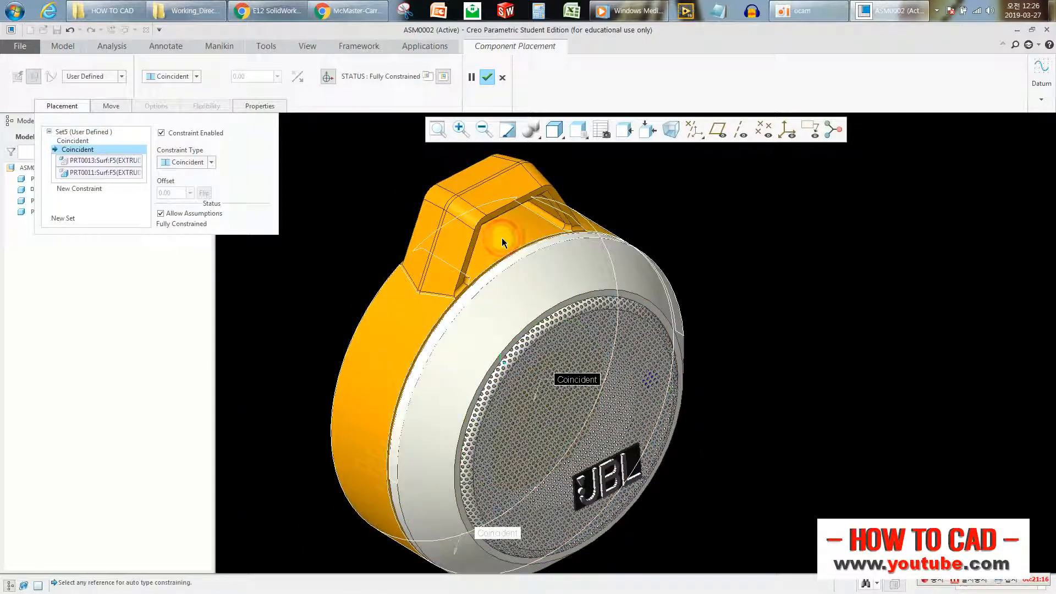
middle_click(663, 173)
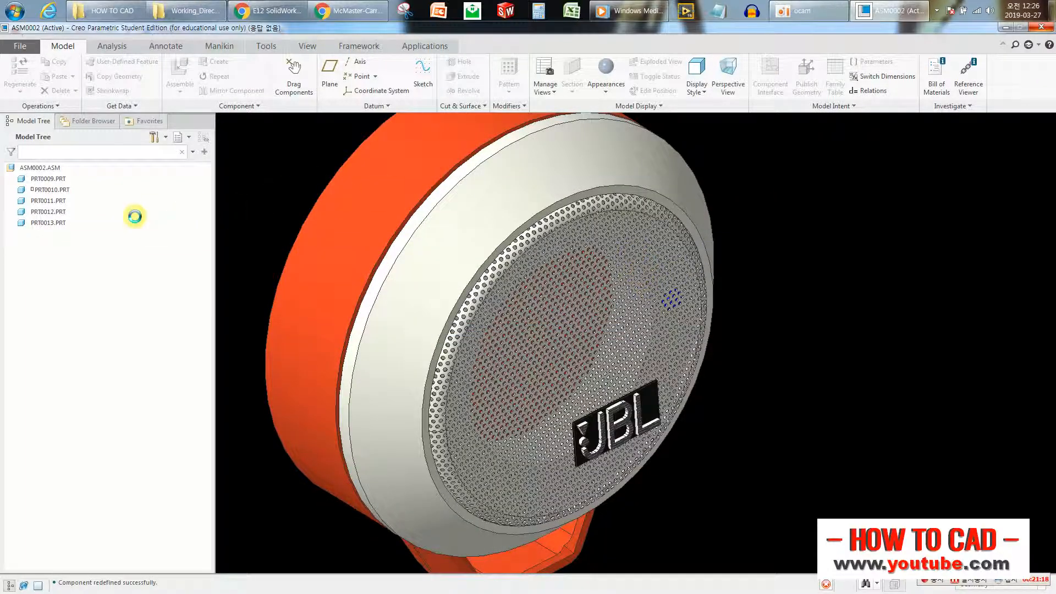
Reopen the placement definition of PRT0013, disable Allow Assumptions and add a new constraint
click(74, 221)
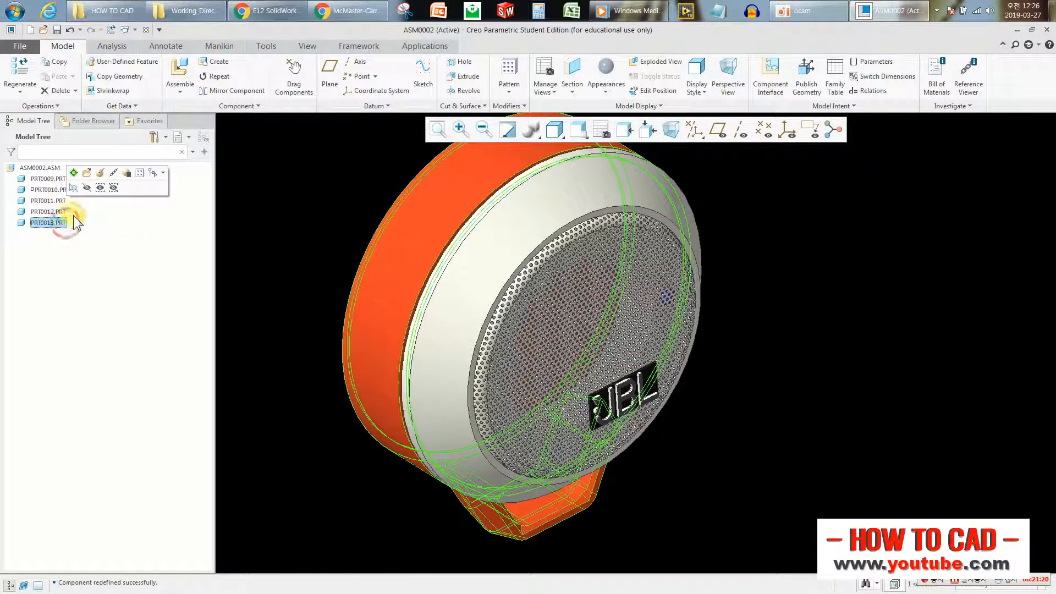
click(90, 177)
click(66, 106)
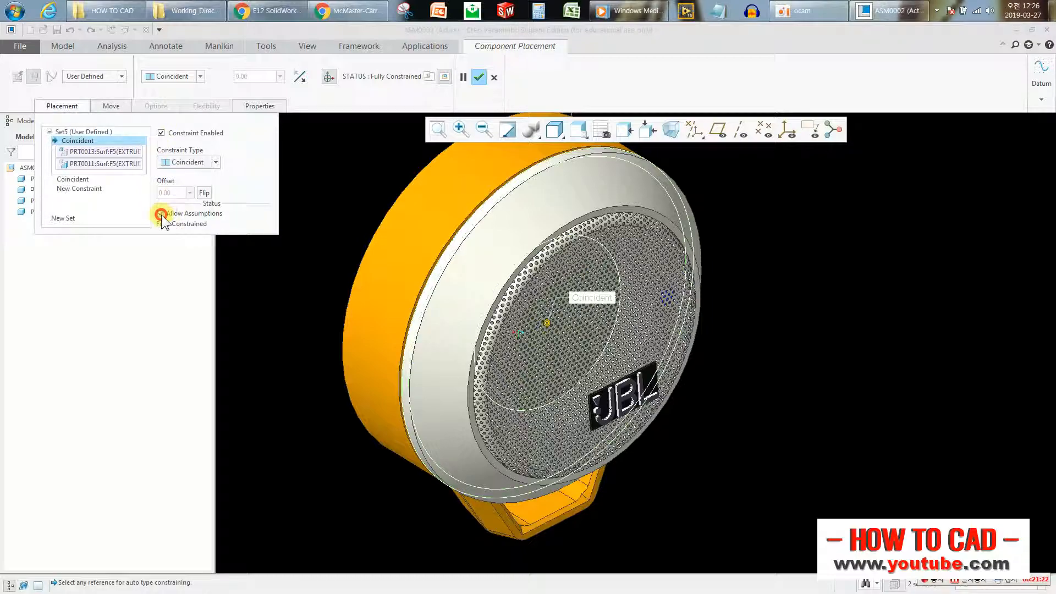
click(161, 213)
click(80, 188)
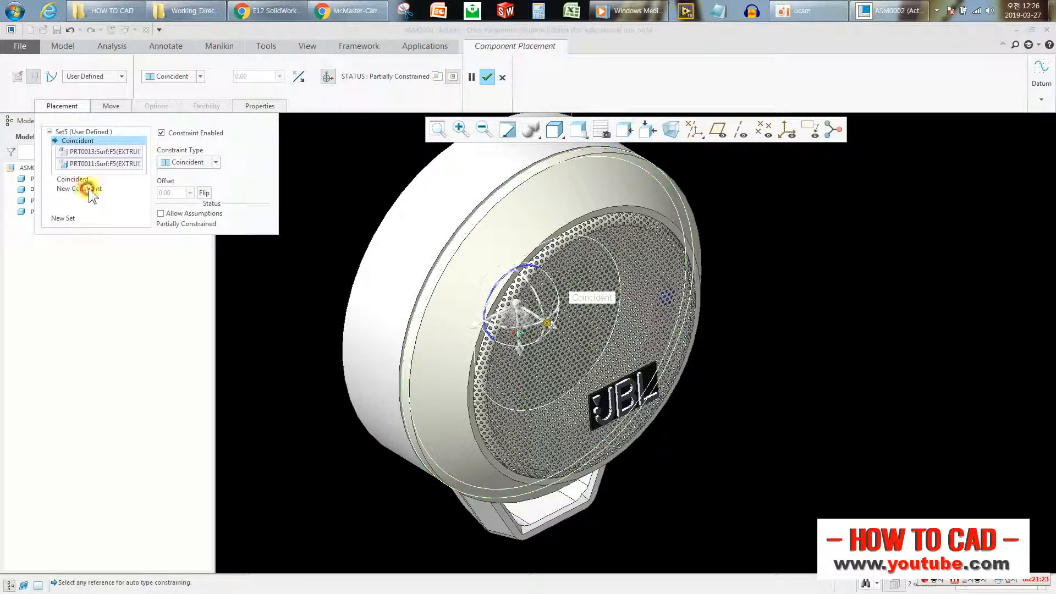
Display the datum planes and make PRT0013's DTM1 plane Coincident with the assembly's ASM_RIGHT plane, then accept the placement
click(715, 131)
drag(500, 275, 495, 302)
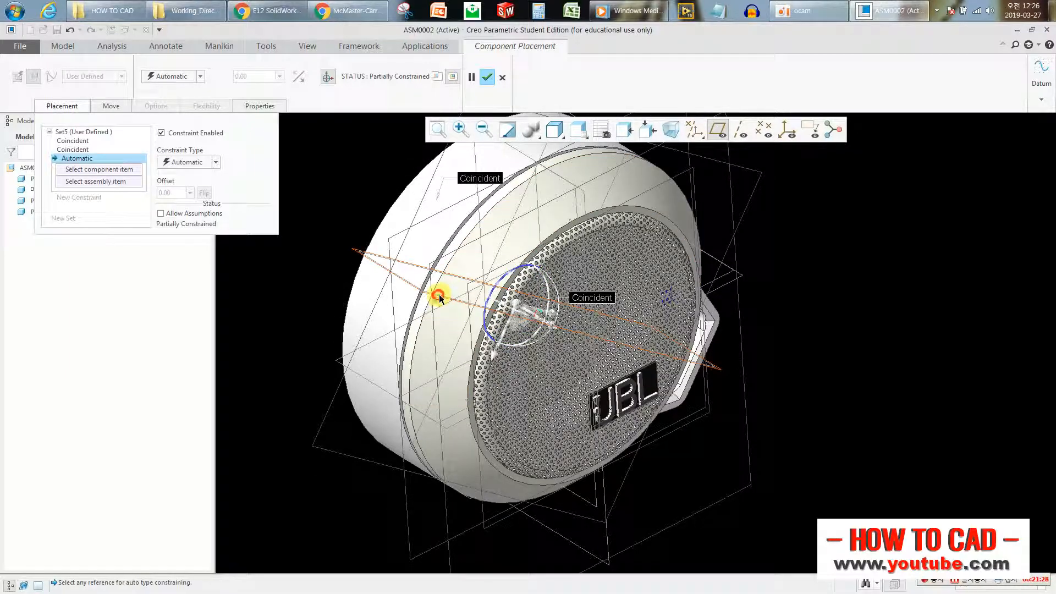
click(439, 297)
click(479, 202)
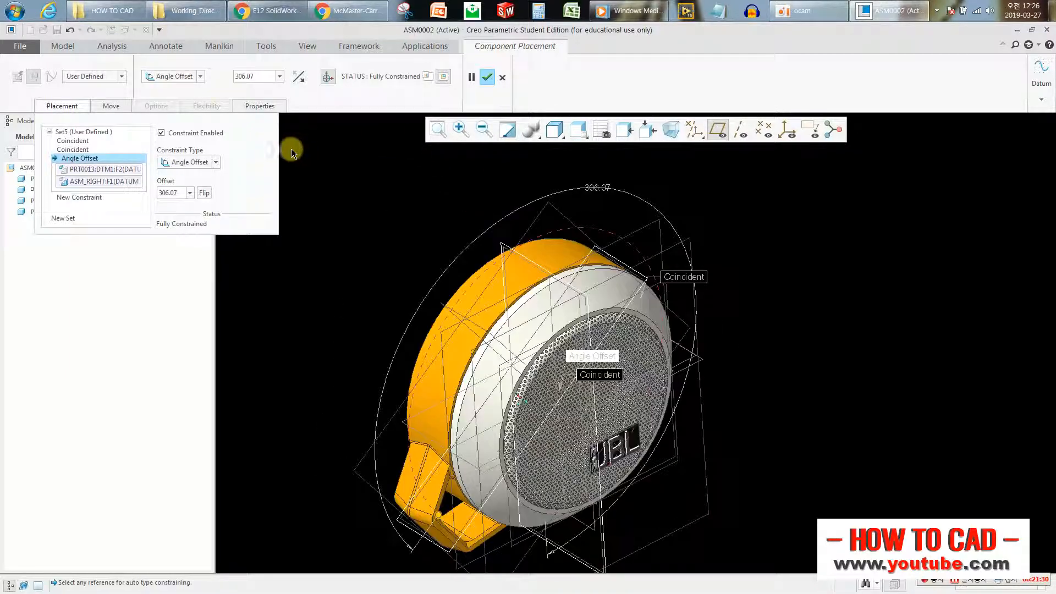
click(176, 79)
click(184, 109)
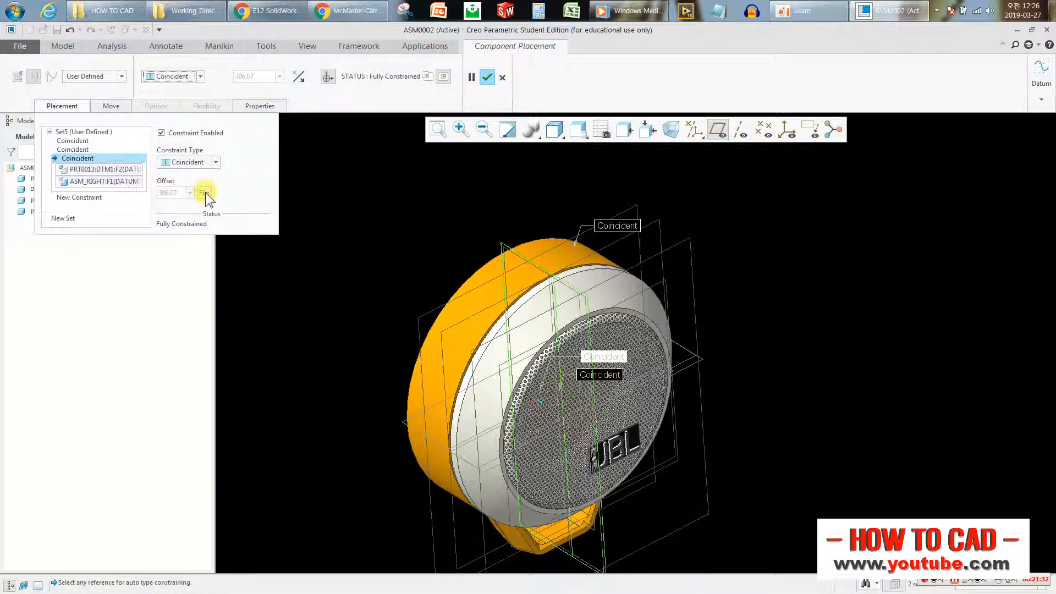
middle_click(314, 209)
click(851, 216)
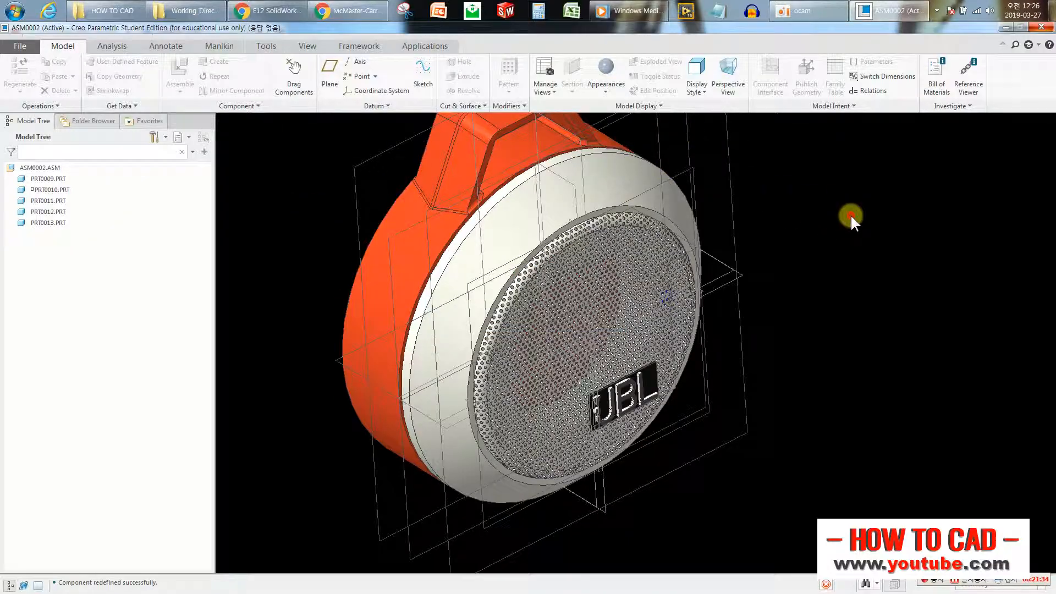
Hide the datum planes and inspect the assembled speaker as a whole
click(717, 132)
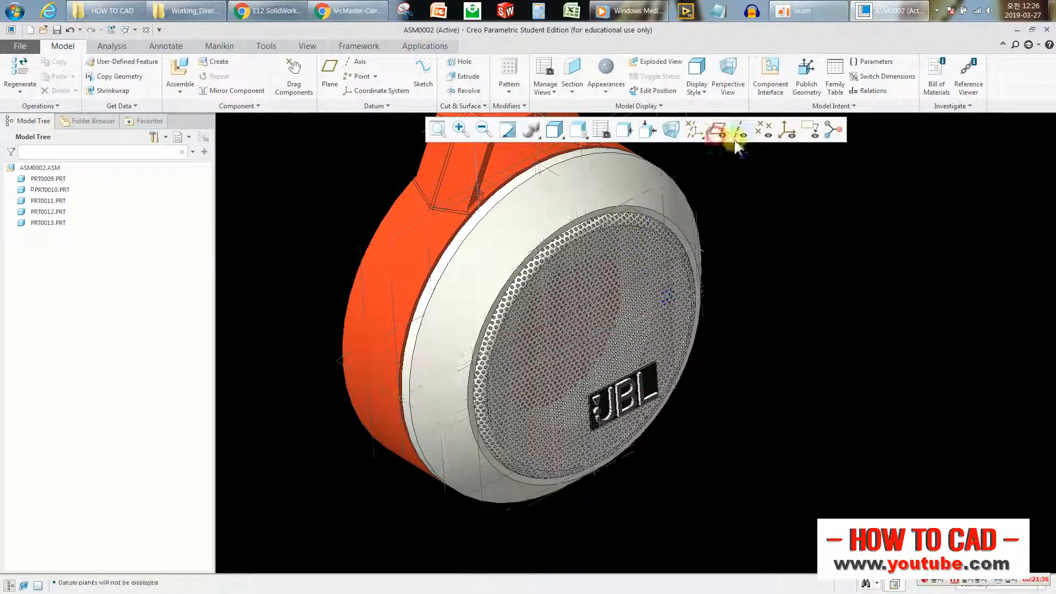
scroll(638, 298, up, 3)
mouse_move(605, 292)
middle_down()
mouse_move(572, 251)
mouse_move(643, 277)
mouse_move(612, 287)
mouse_move(571, 264)
mouse_move(503, 276)
mouse_move(549, 271)
mouse_move(588, 289)
middle_up()
scroll(687, 292, down, 3)
scroll(729, 308, up, 3)
middle_drag(726, 297, 820, 269)
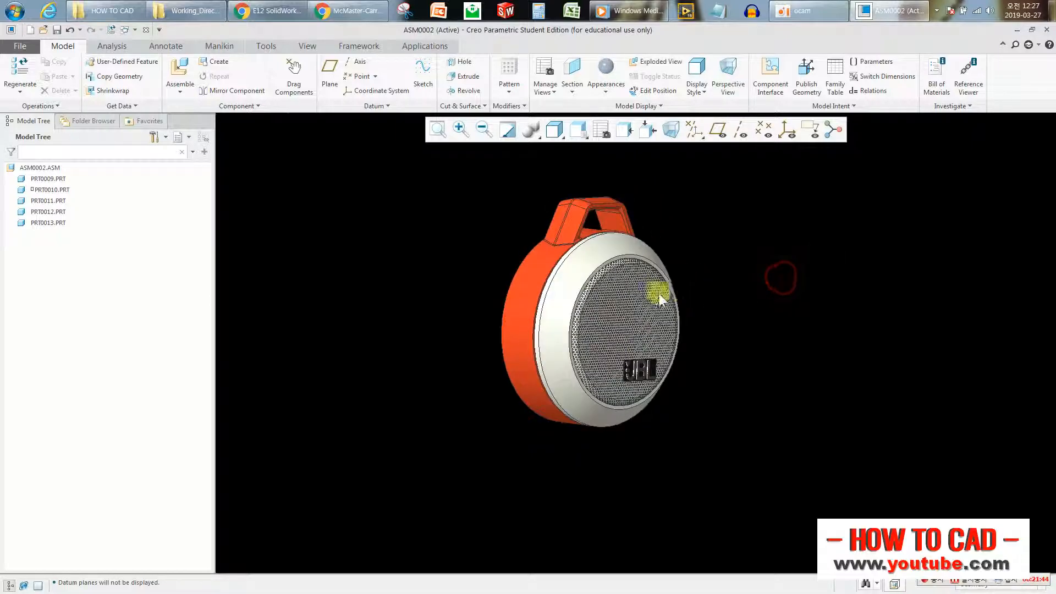
Identify PRT0011 as the white front ring and start a new solid part component named PRT0014 in the assembly
scroll(660, 299, down, 3)
click(578, 189)
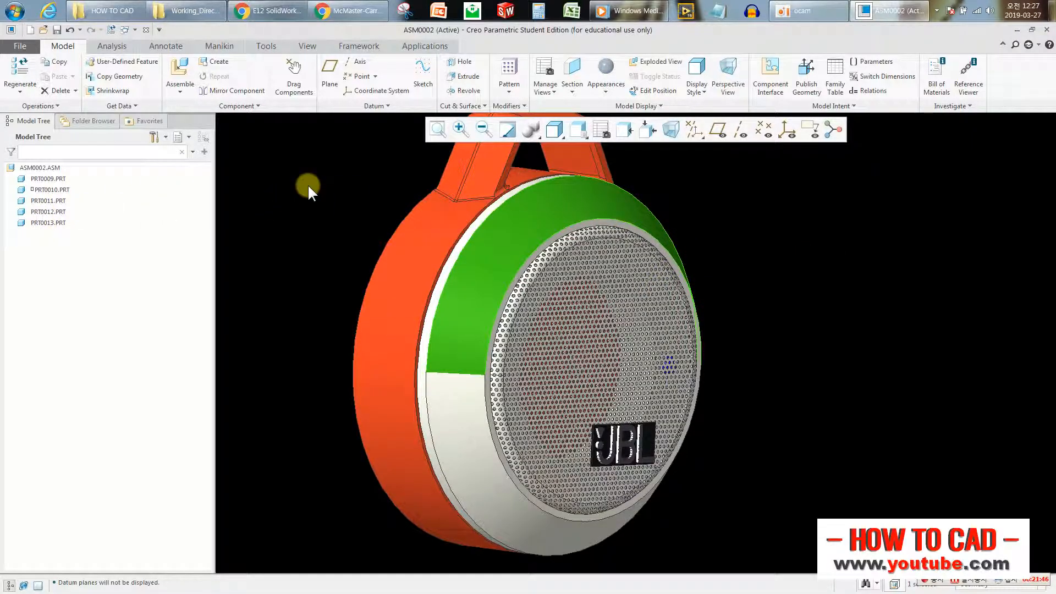
click(63, 202)
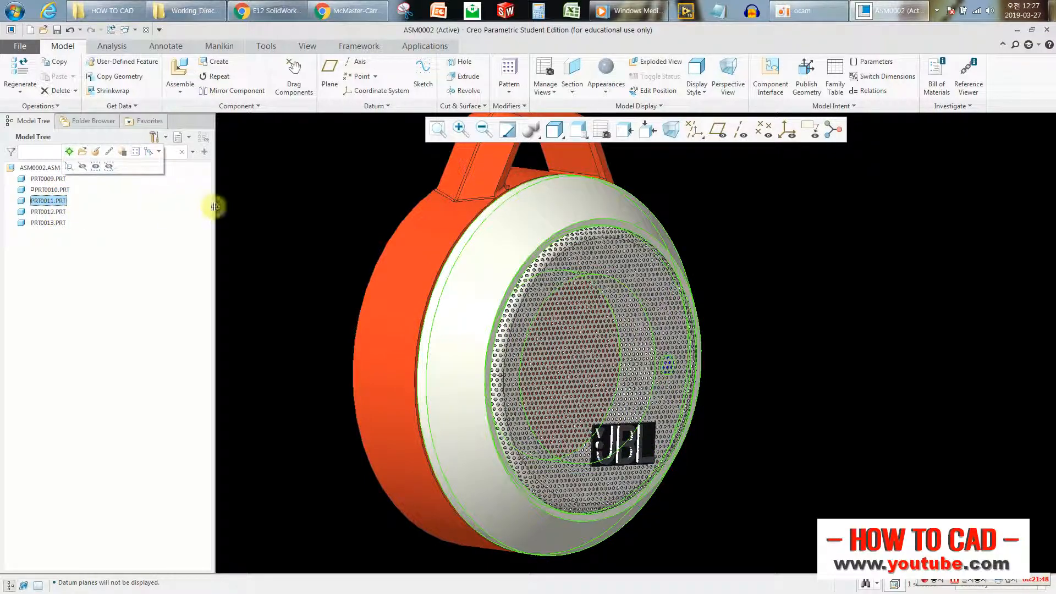
click(332, 182)
click(217, 62)
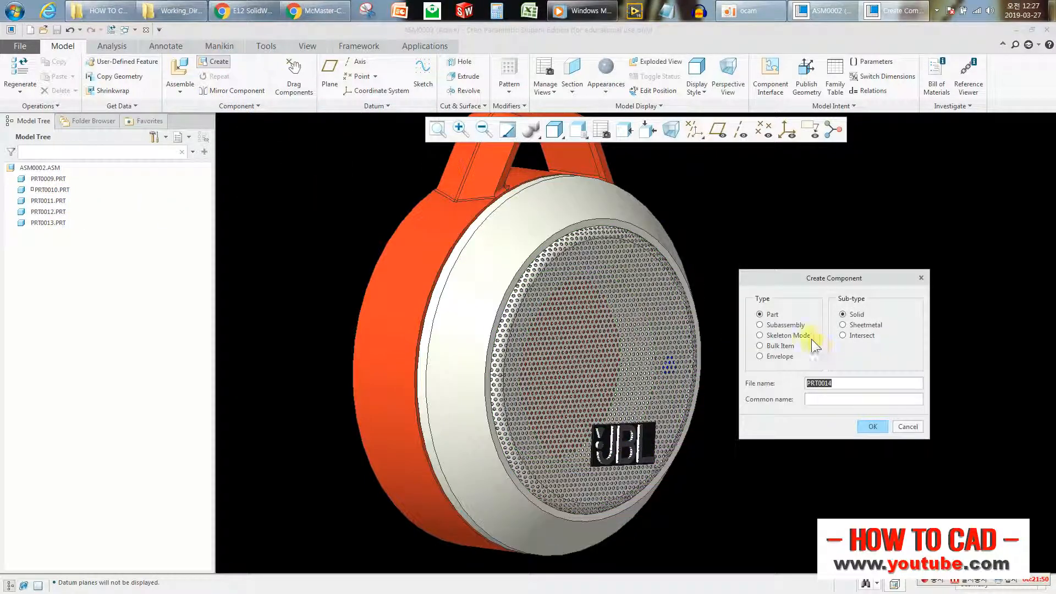
click(870, 427)
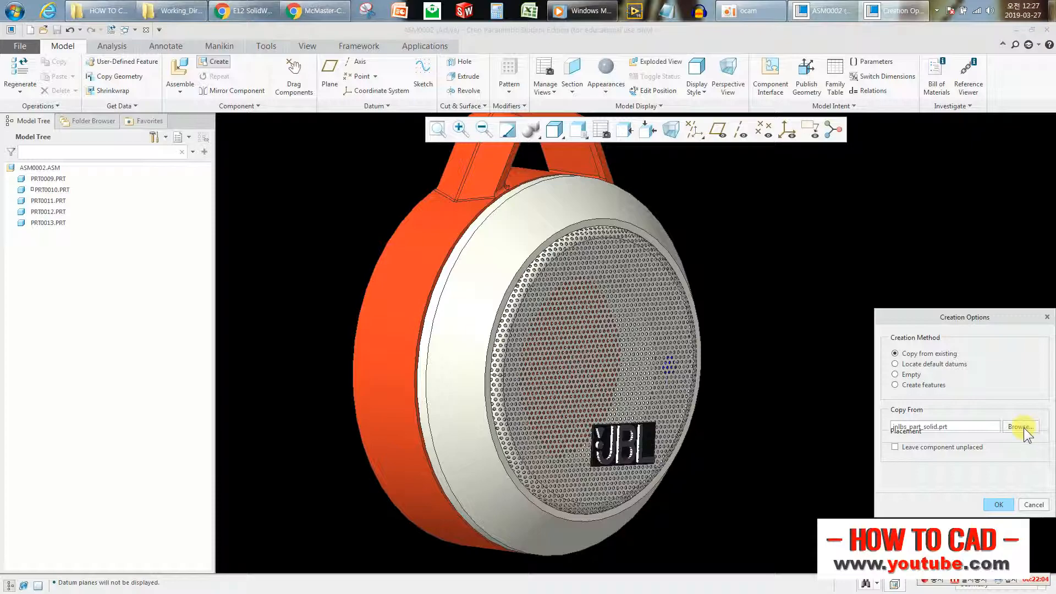
Create PRT0014 by copying the existing prt0011.prt and leave it beside the speaker without placement constraints
drag(969, 316, 850, 280)
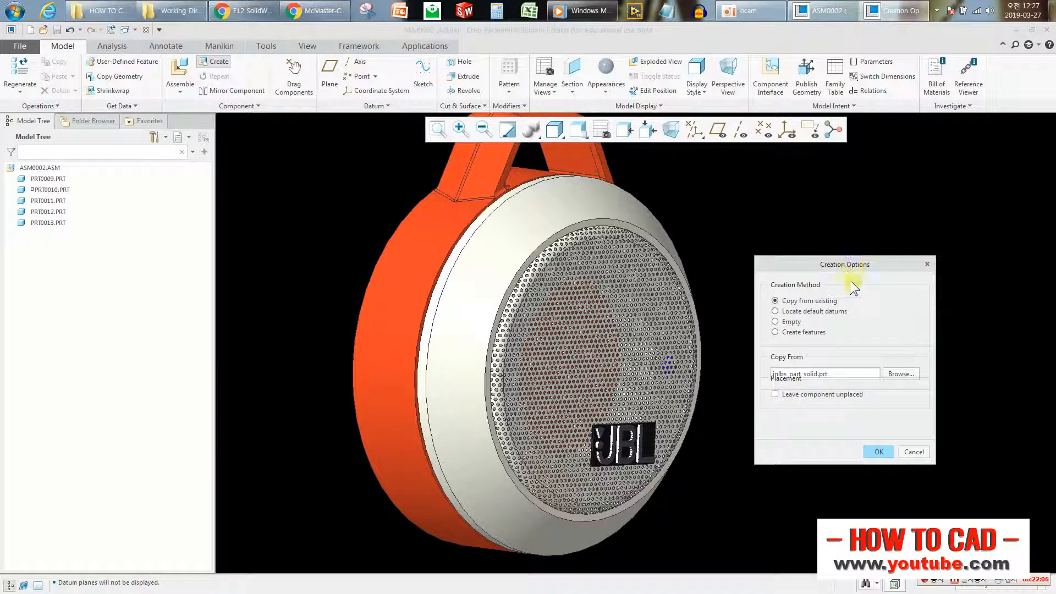
click(800, 312)
click(795, 324)
click(796, 302)
click(886, 384)
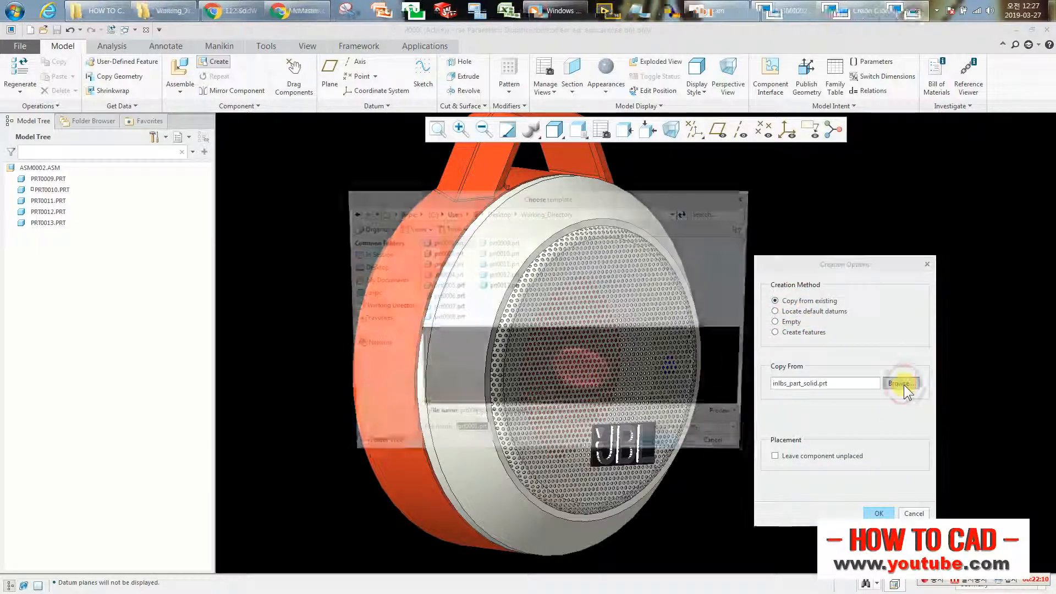
double_click(506, 264)
click(879, 513)
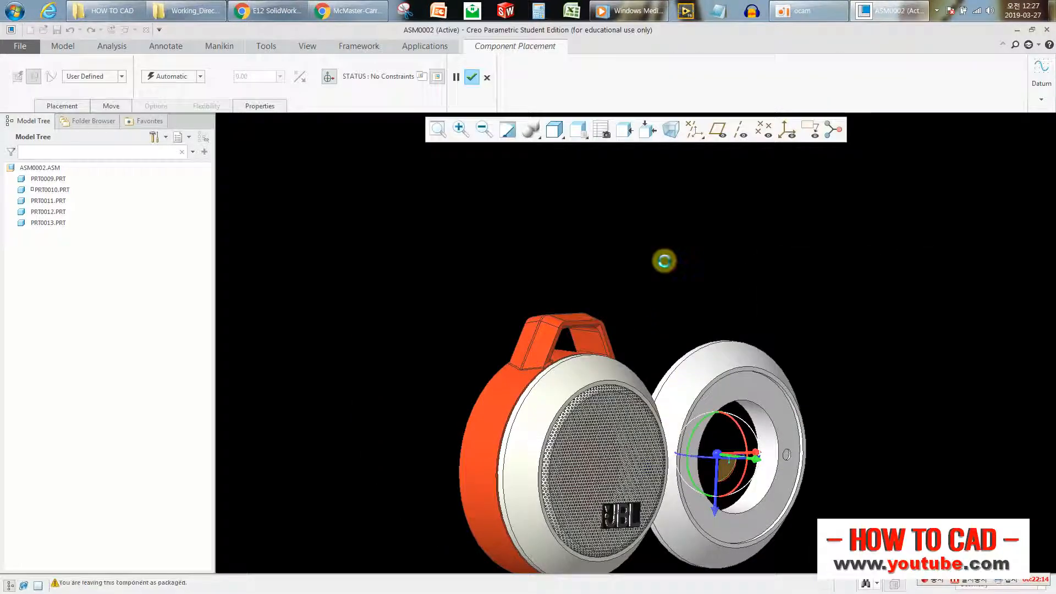
click(676, 255)
Open PRT0014 and delete Extrude 2, Extrude 3 and Extrude 4, keeping only the chamfered disc
click(44, 223)
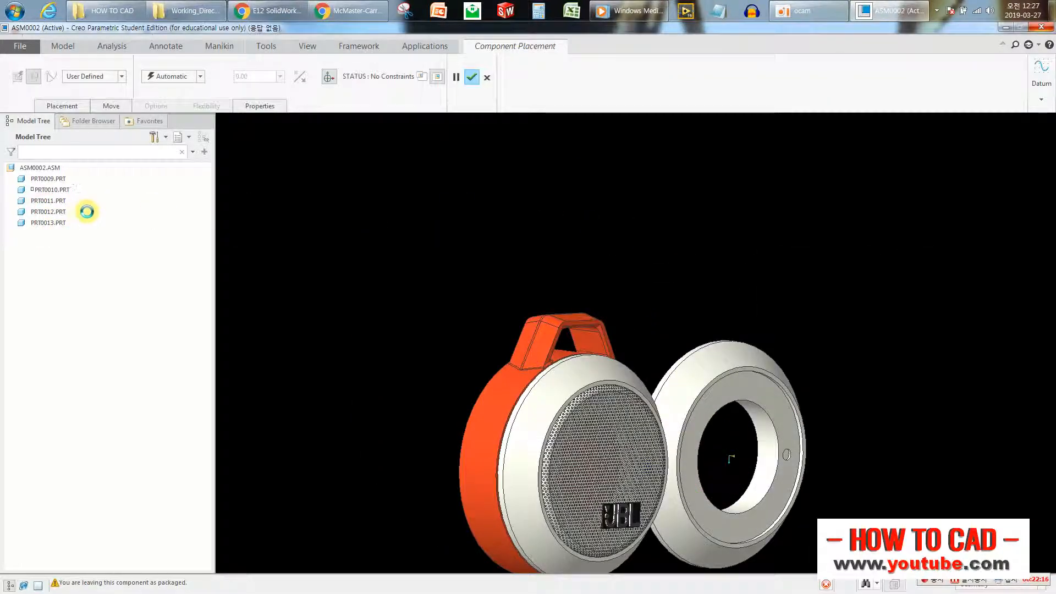
click(110, 167)
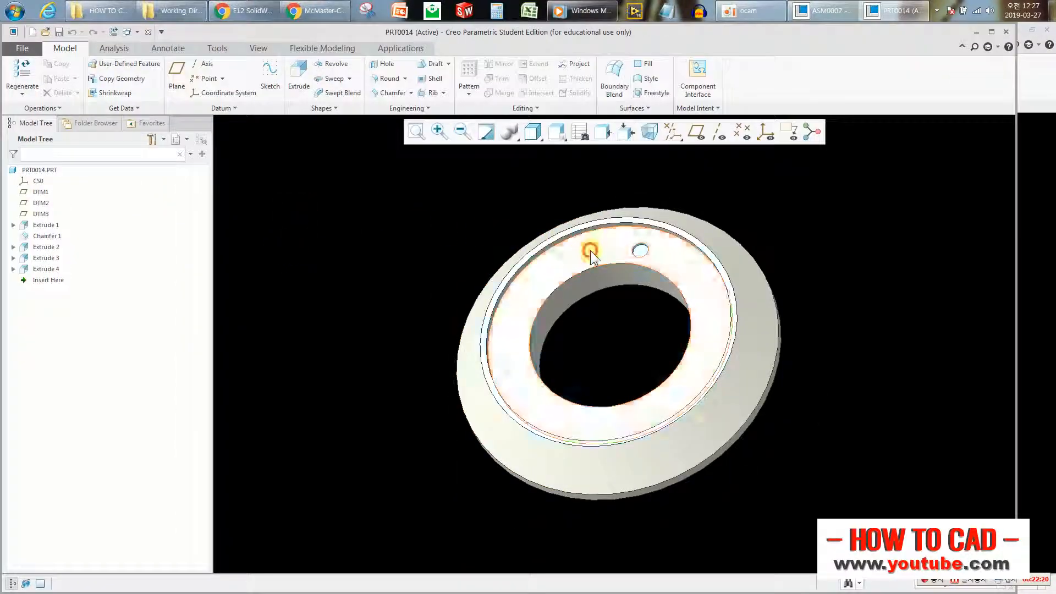
click(589, 250)
key(Delete)
key(Return)
Sketch two concentric circles centred on the disc's smaller flat face, the outer about 69.35 in diameter and the inner slightly smaller
middle_drag(743, 236, 389, 181)
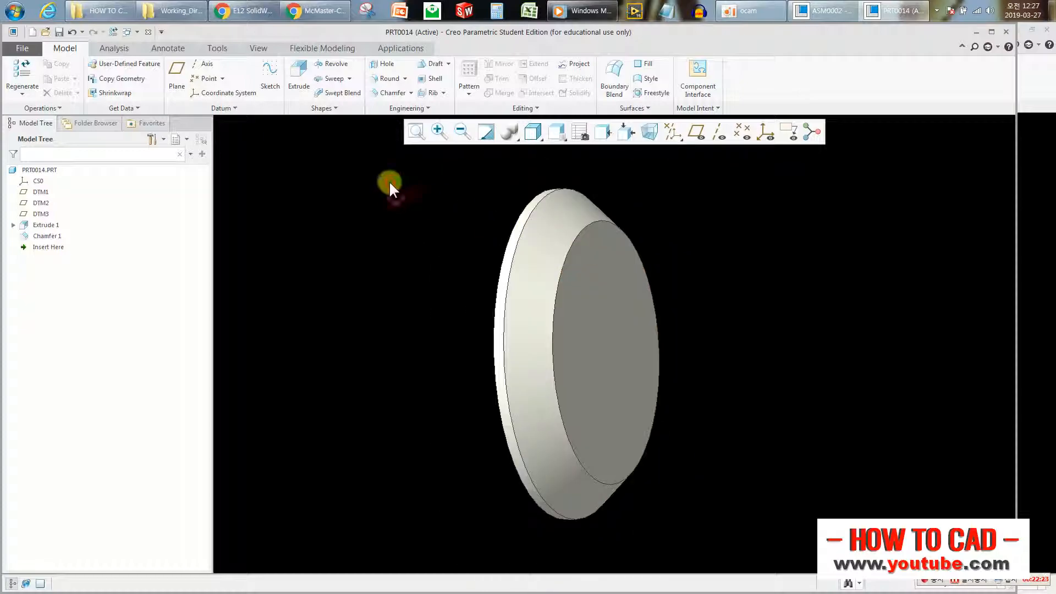
click(300, 83)
click(625, 288)
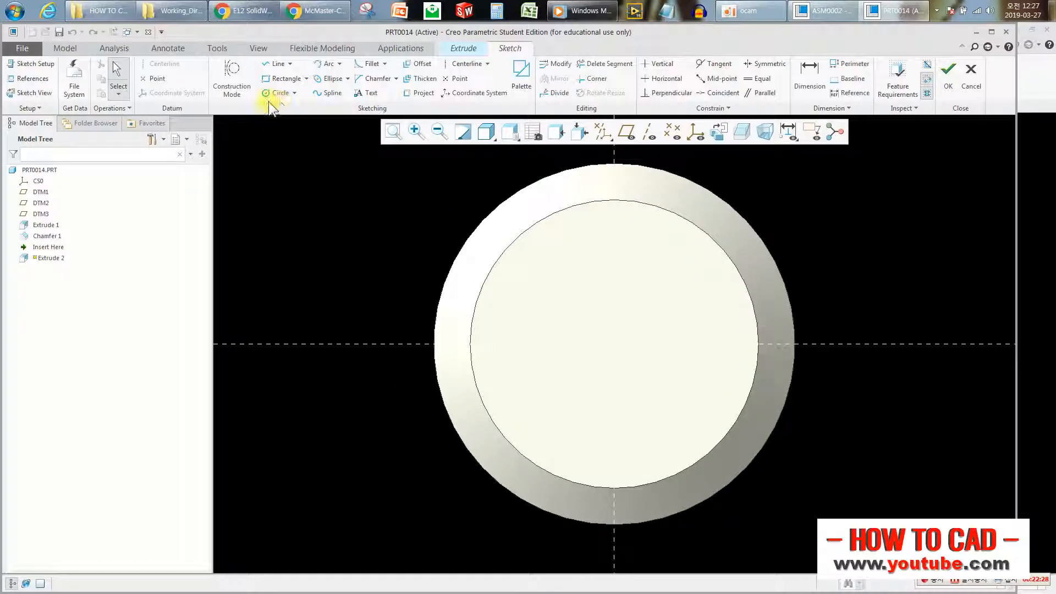
click(290, 94)
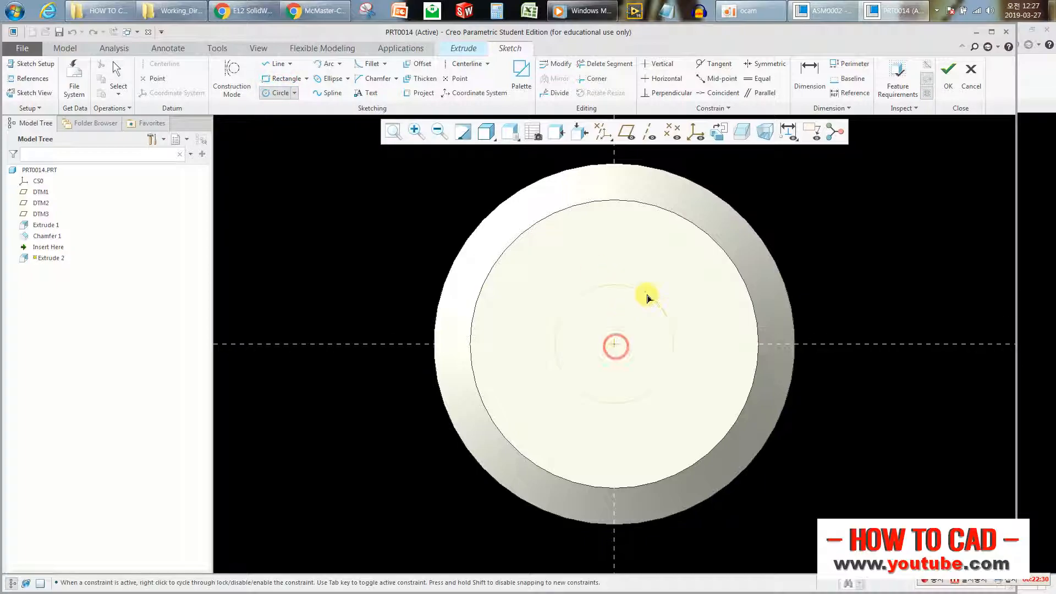
click(679, 231)
middle_click(695, 214)
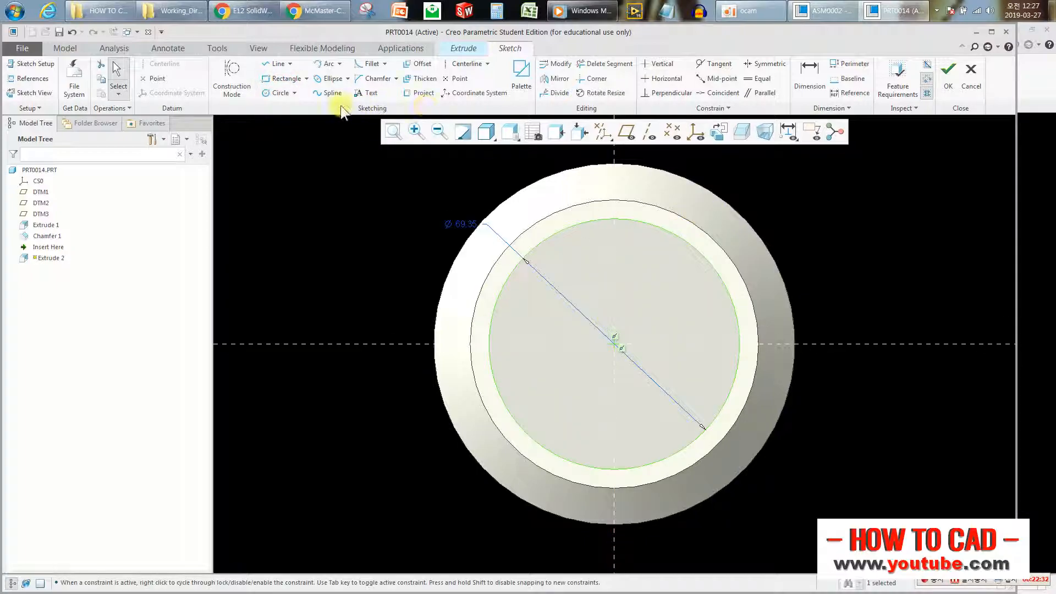
click(280, 93)
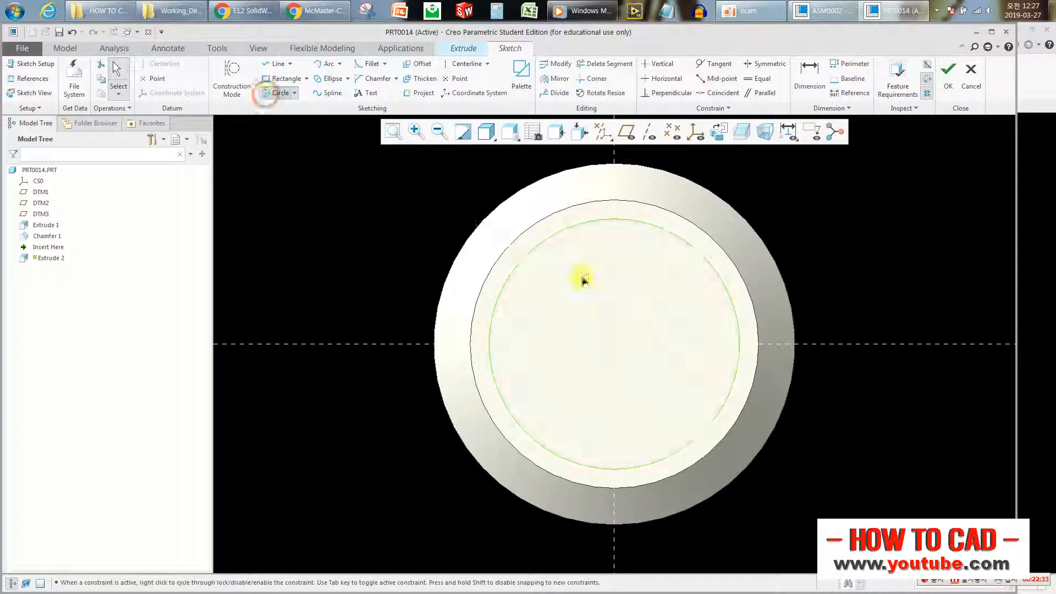
click(614, 344)
click(670, 242)
middle_click(900, 137)
click(949, 77)
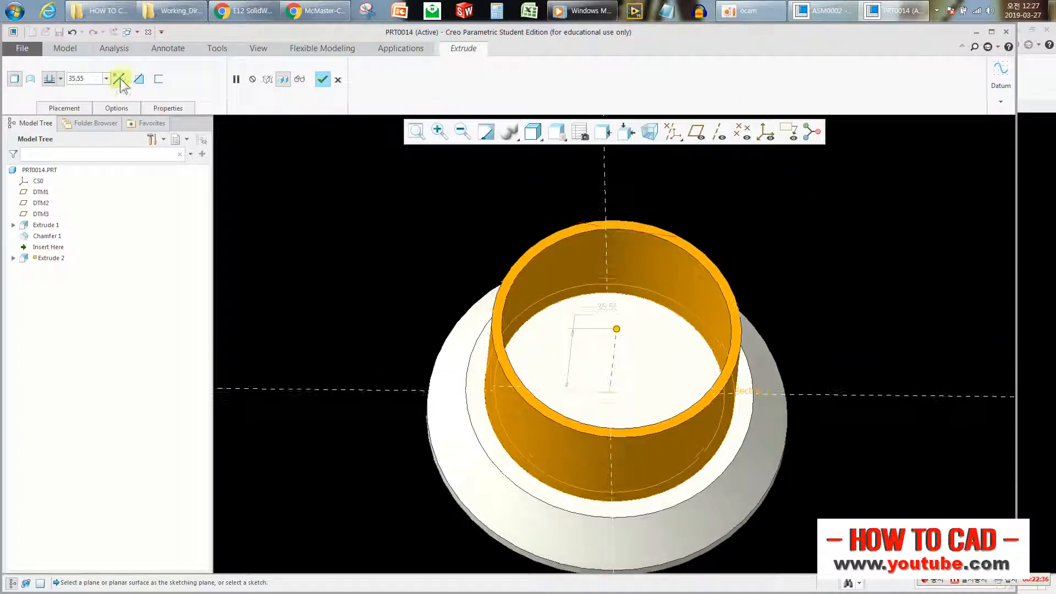
Extrude the ring profile outward from the disc face by 2
text(2)
key(Return)
middle_drag(636, 401, 411, 176)
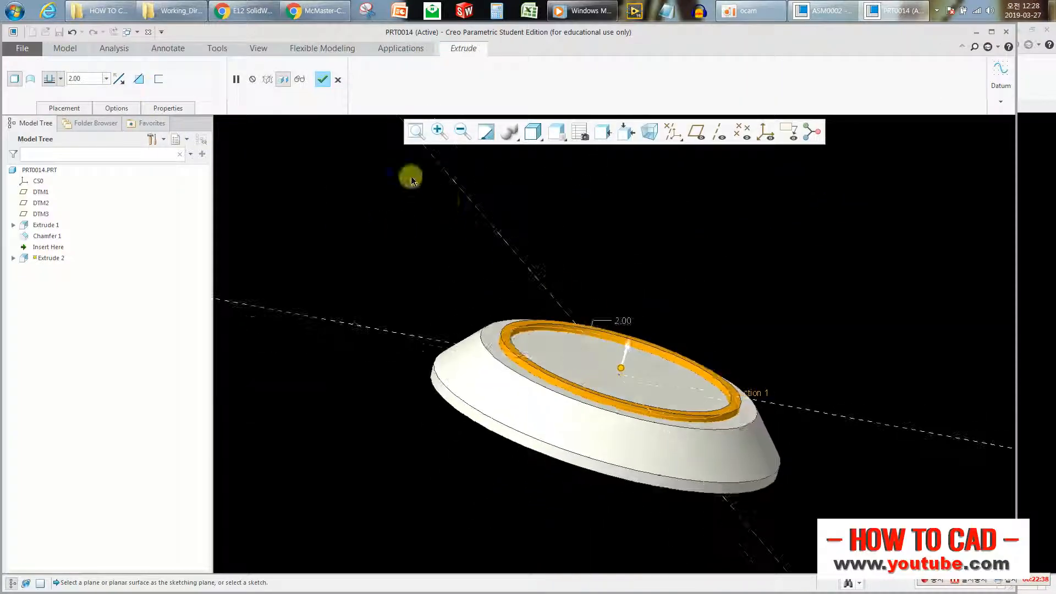
click(322, 80)
Round the edge between the chamfer and the disc's smaller flat face with a radius of 5
middle_drag(328, 184, 282, 193)
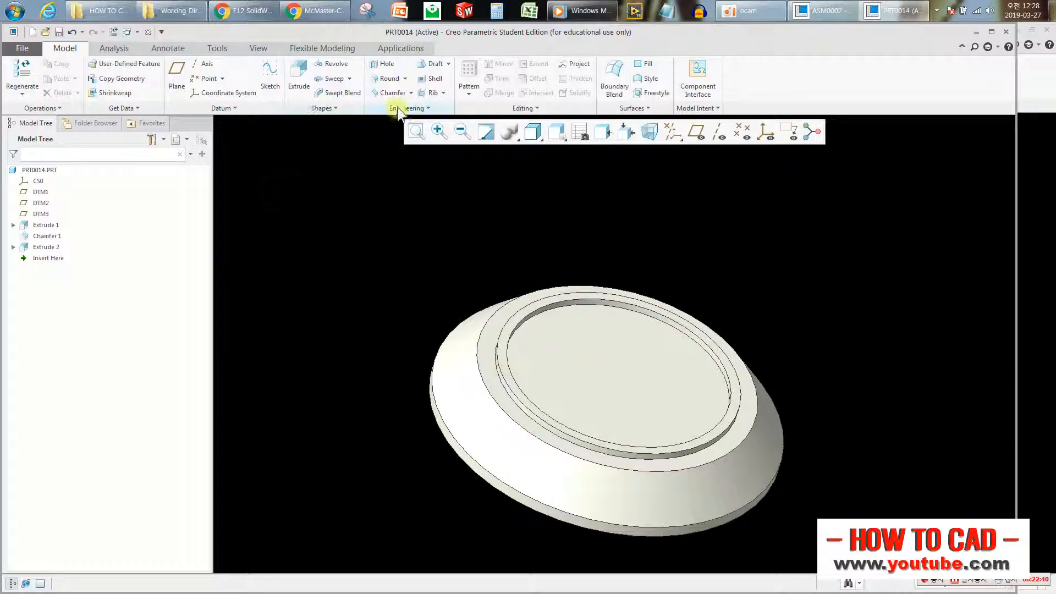
click(386, 79)
scroll(494, 314, down, 2)
click(490, 309)
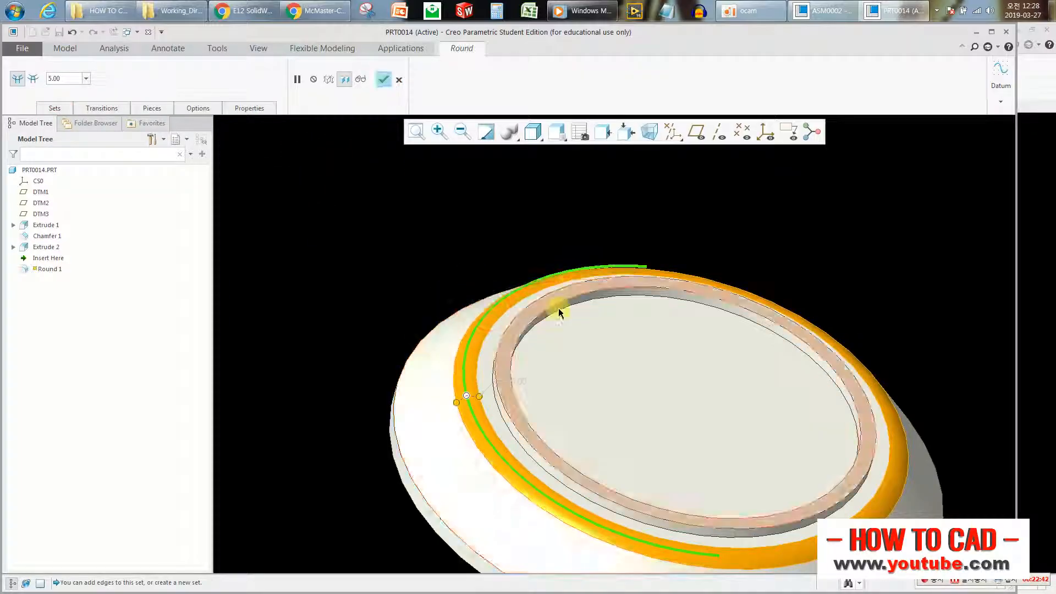
middle_drag(522, 357, 449, 268)
middle_click(441, 232)
Start a round on the inner base edge of the raised ring and set its radius to 0.5
middle_drag(441, 232, 414, 202)
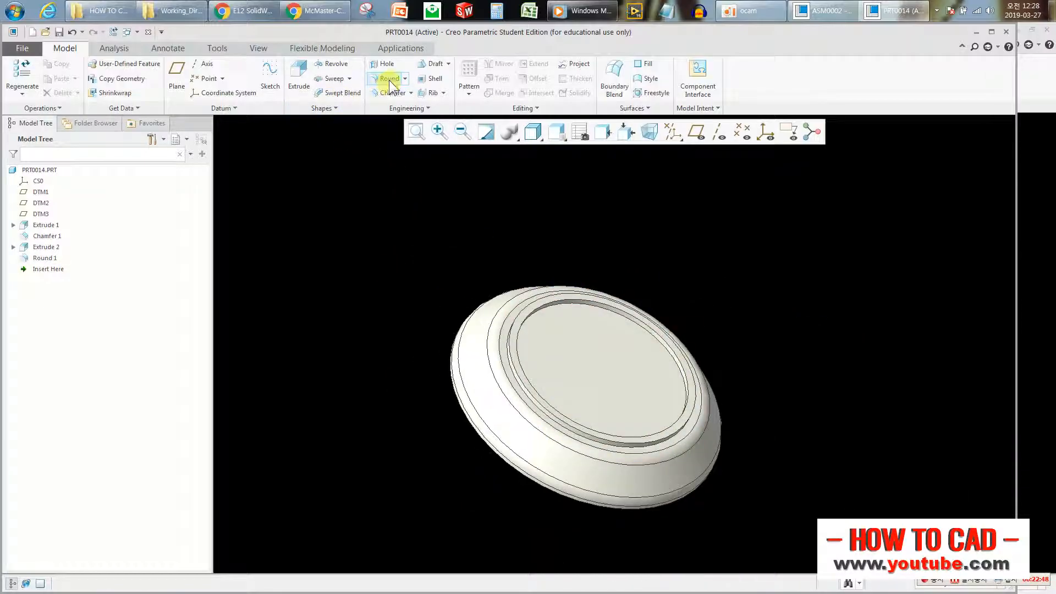
scroll(545, 306, down, 3)
middle_drag(557, 328, 587, 312)
scroll(559, 324, down, 3)
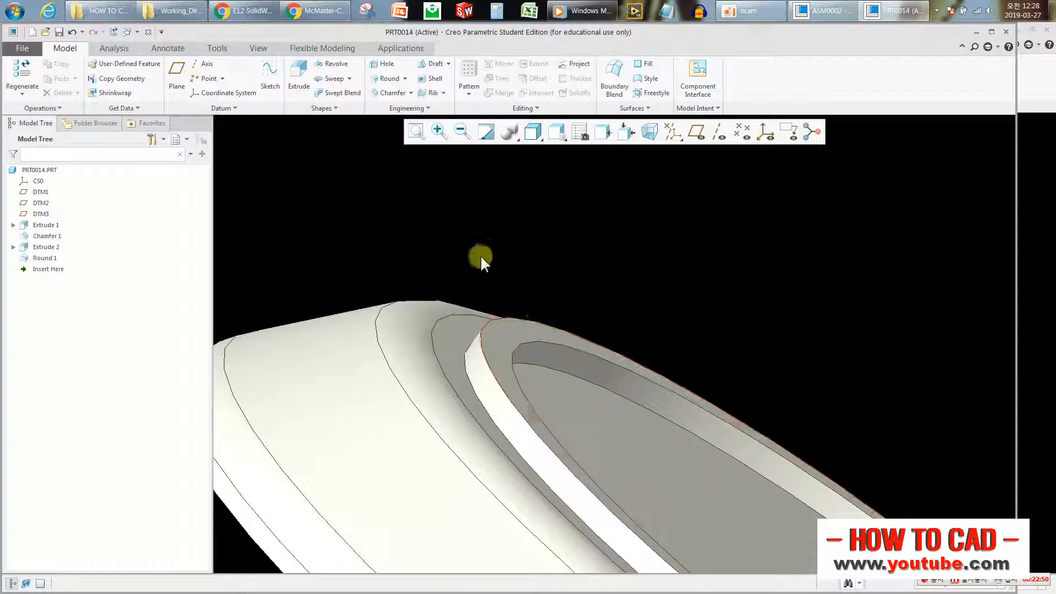
click(388, 81)
click(542, 361)
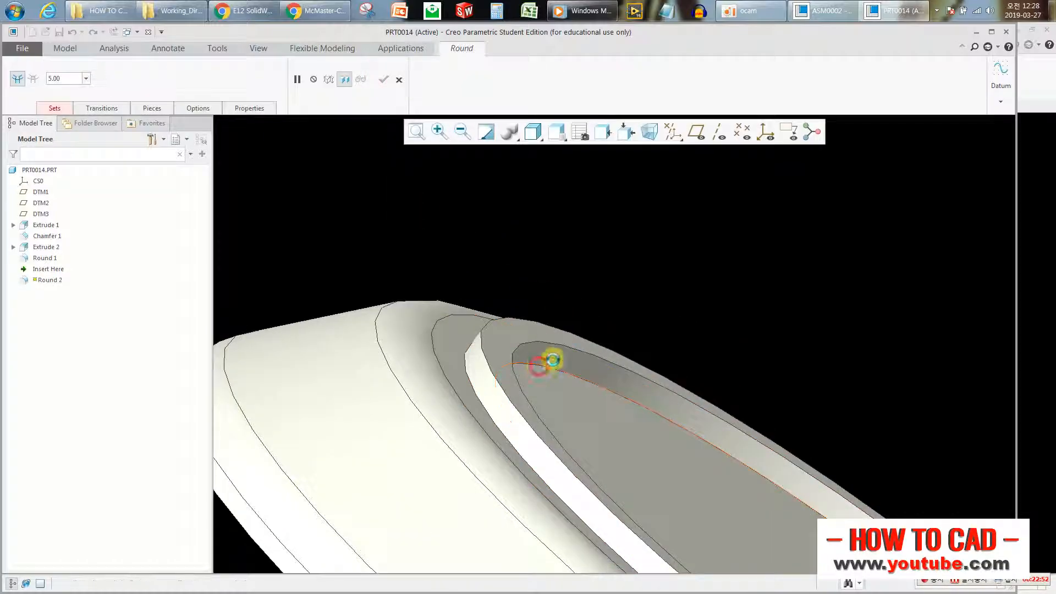
scroll(687, 406, up, 2)
drag(675, 394, 662, 368)
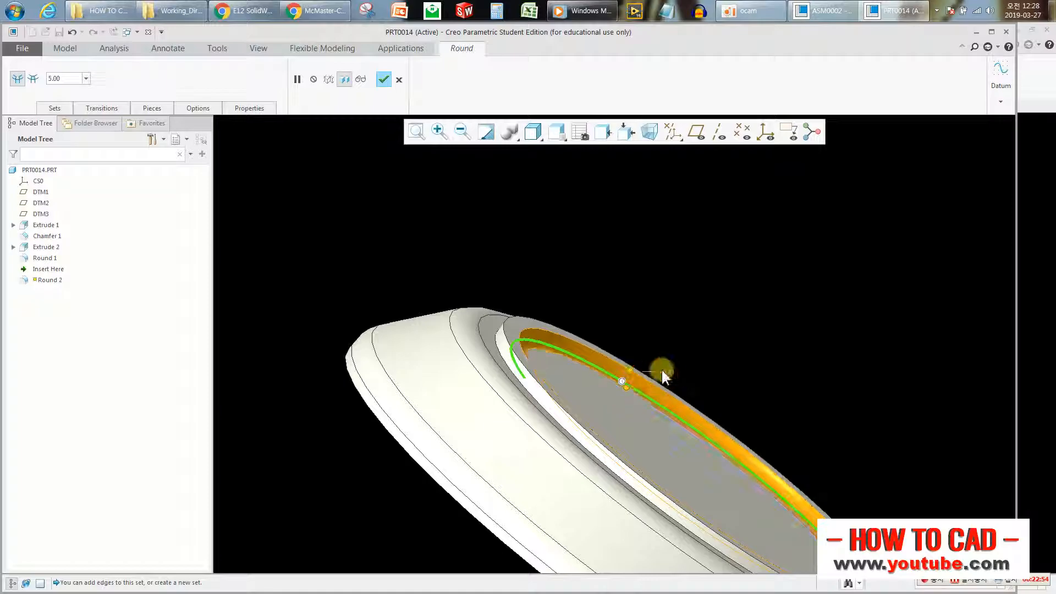
scroll(662, 368, down, 2)
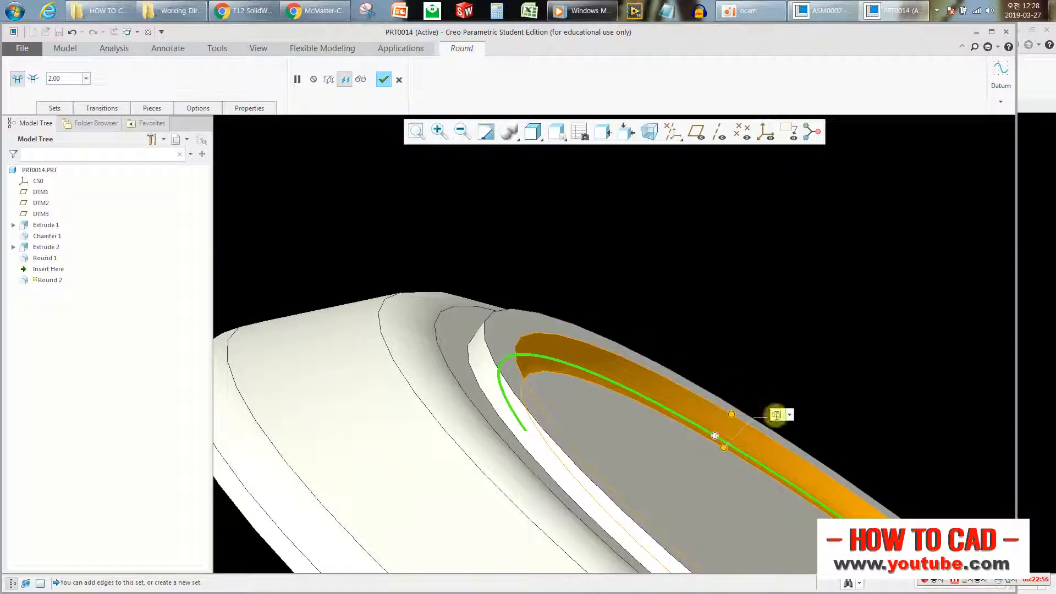
click(777, 415)
text(0.5)
key(Return)
Add another edge of the raised ring to the same round set and complete the round
middle_drag(508, 333, 361, 256)
ctrl+click(464, 332)
middle_click(636, 234)
click(635, 233)
Save PRT0014 in the Working_Directory folder and close it to return to the assembly
scroll(533, 336, up, 3)
key(ctrl+s)
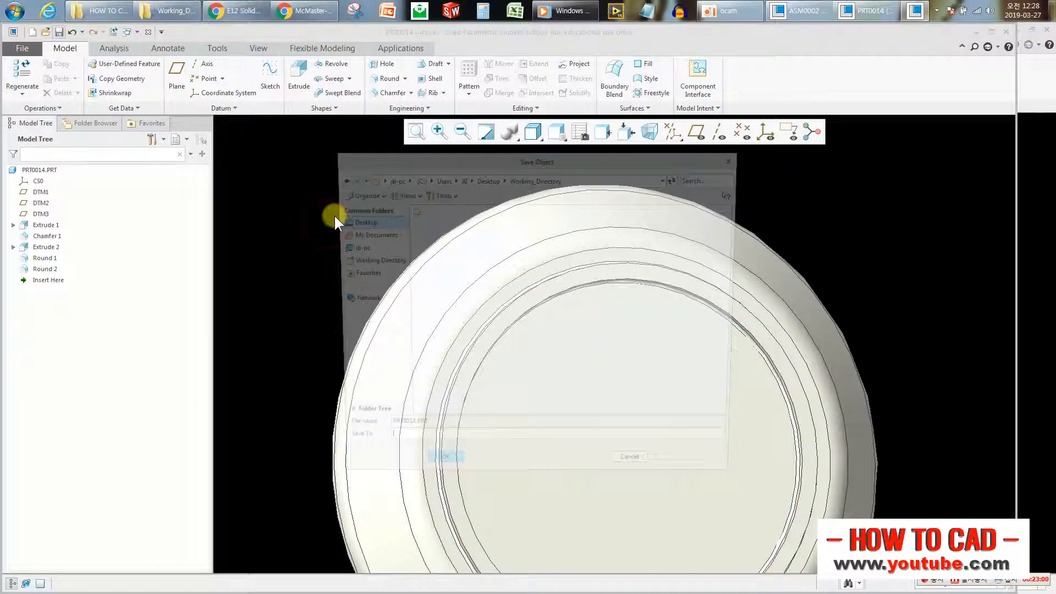
click(448, 472)
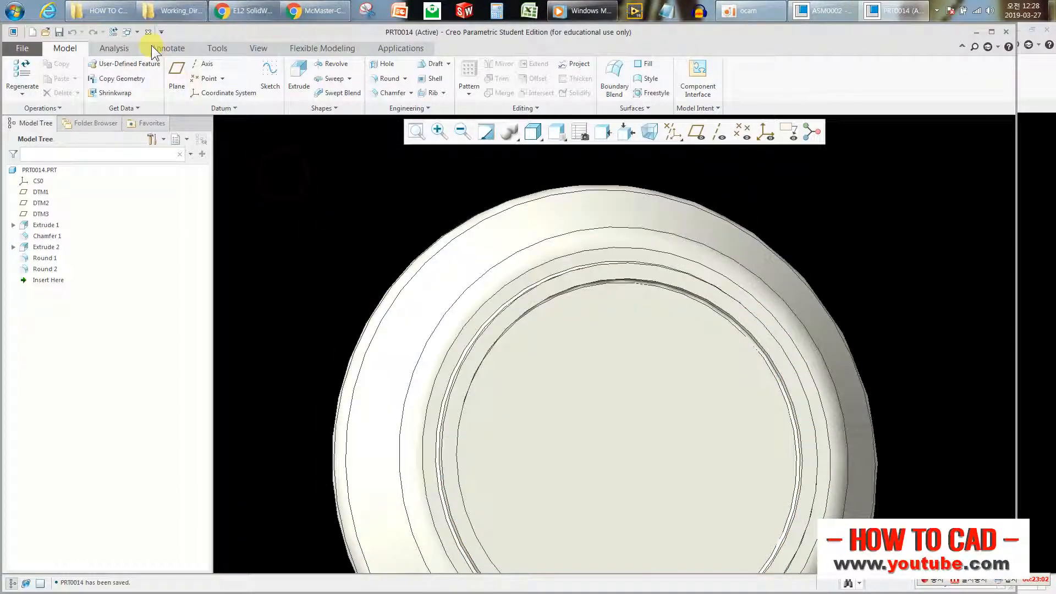
click(148, 32)
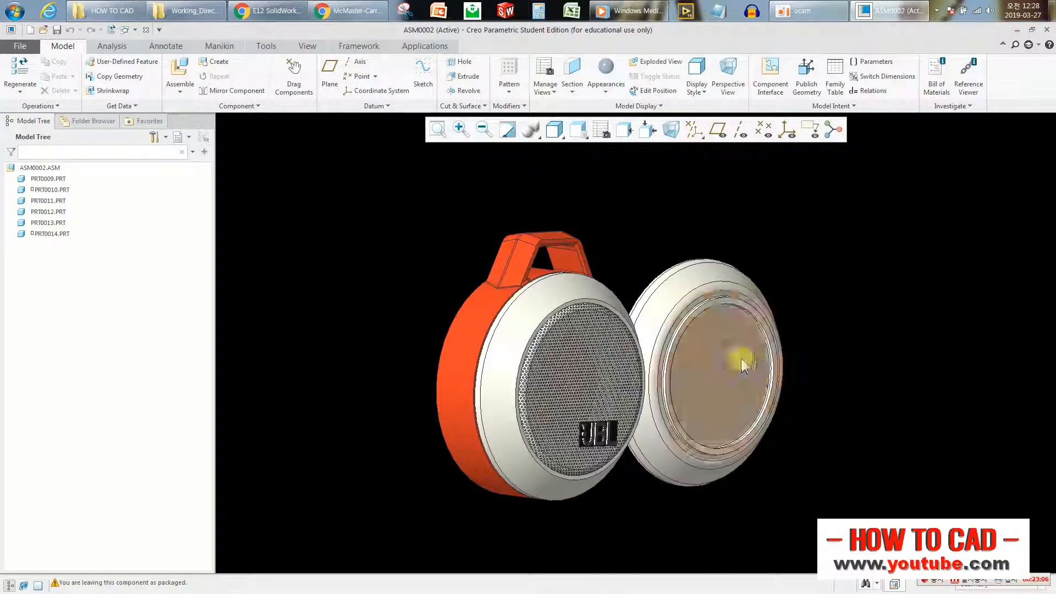
Open PRT0011, round the outer edge of its chamfer with a radius of 5, and close the part window
click(582, 297)
click(601, 231)
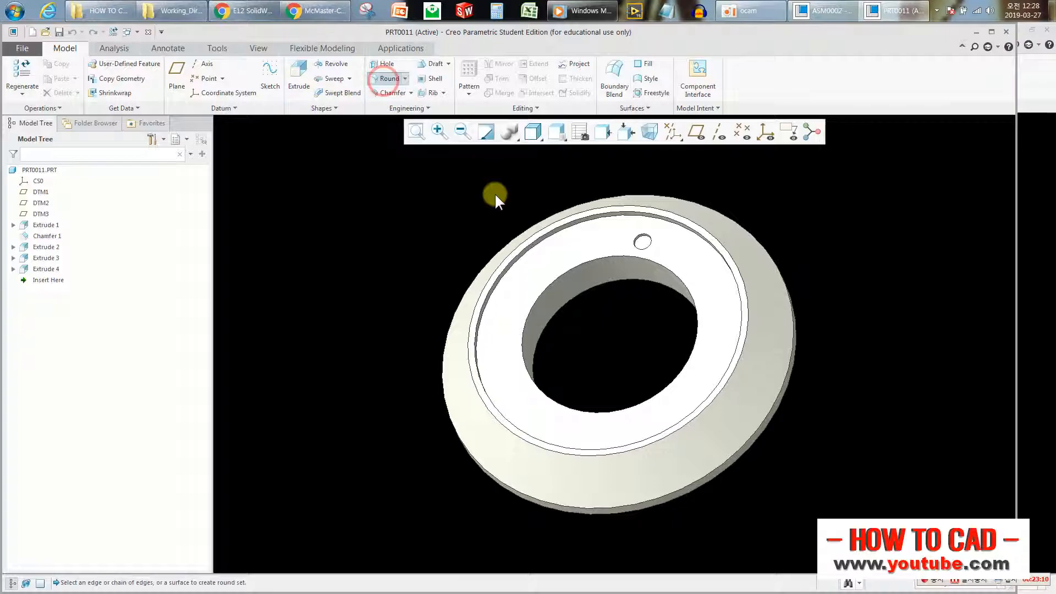
scroll(427, 269, up, 5)
click(427, 270)
click(378, 283)
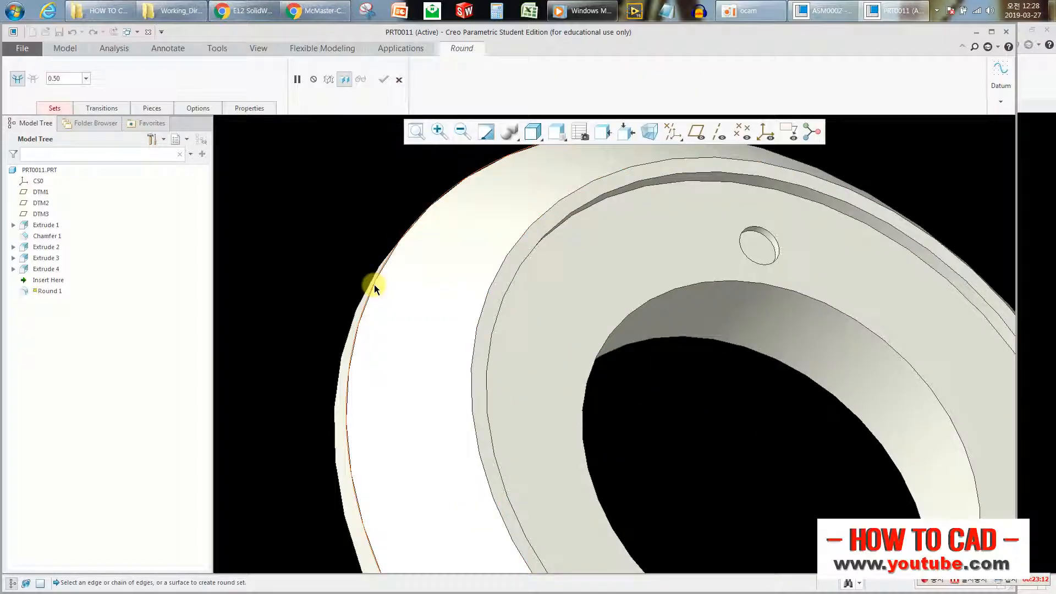
scroll(419, 279, down, 3)
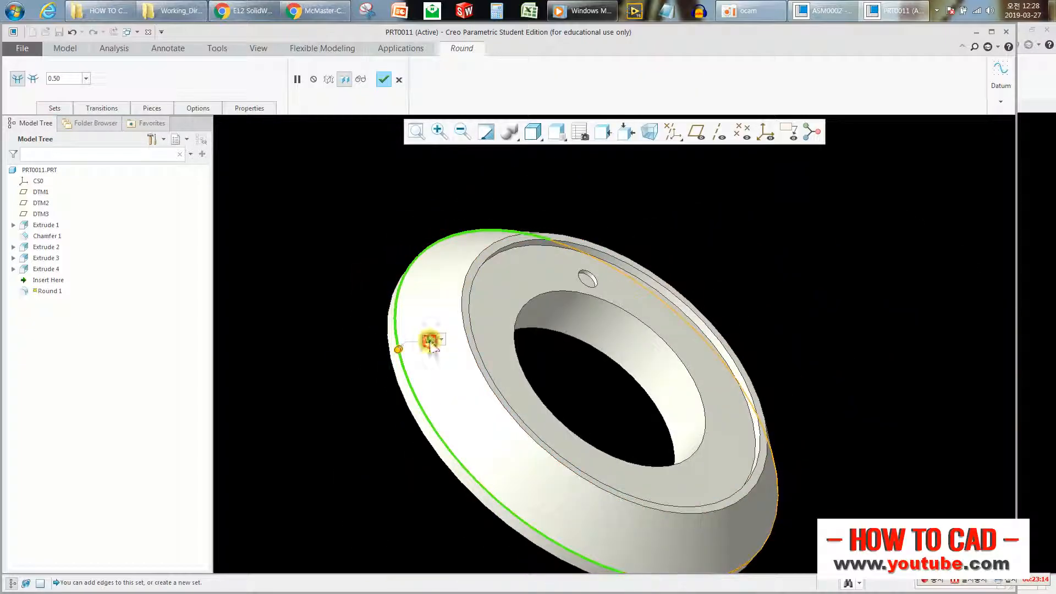
text(5)
key(Return)
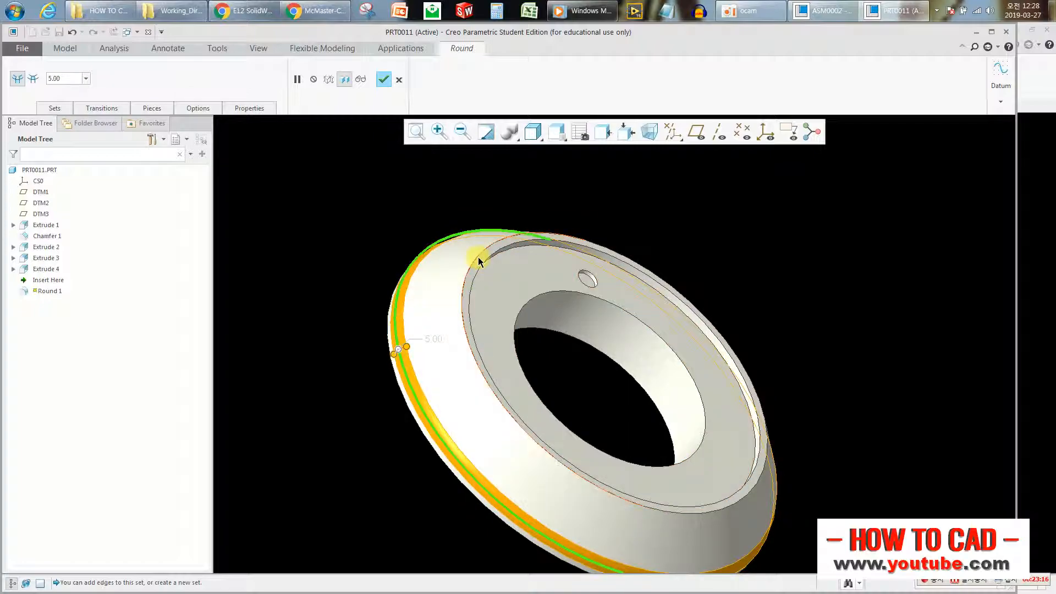
middle_click(412, 189)
mouse_move(412, 189)
middle_down()
mouse_move(515, 278)
mouse_move(308, 203)
middle_up()
click(148, 32)
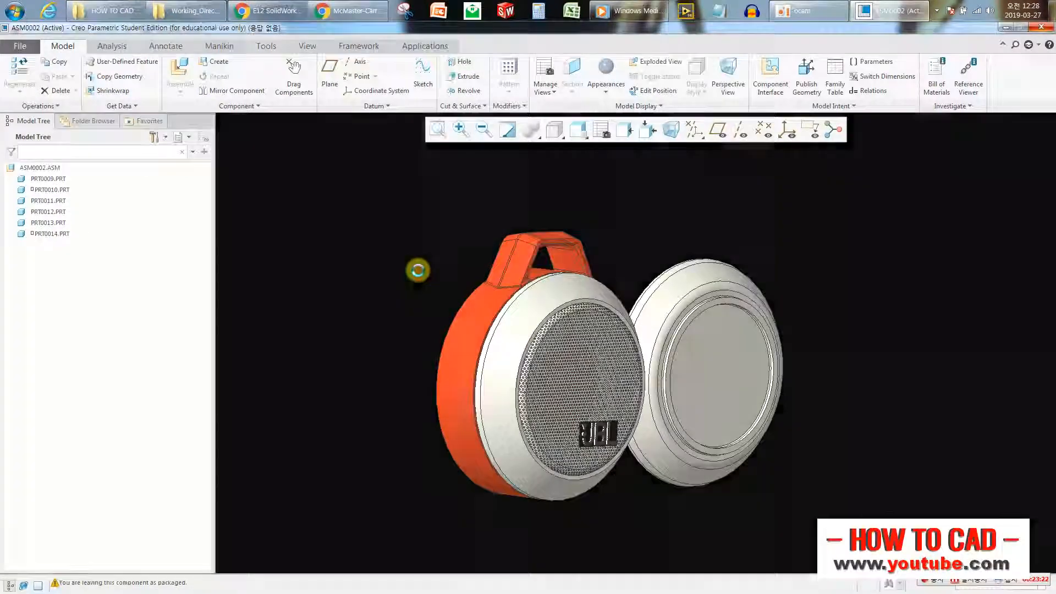
Redefine PRT0014's placement, making its large flat face Coincident with the orange body's flat back face, and flip the constraint orientation
scroll(657, 346, down, 3)
scroll(658, 346, up, 4)
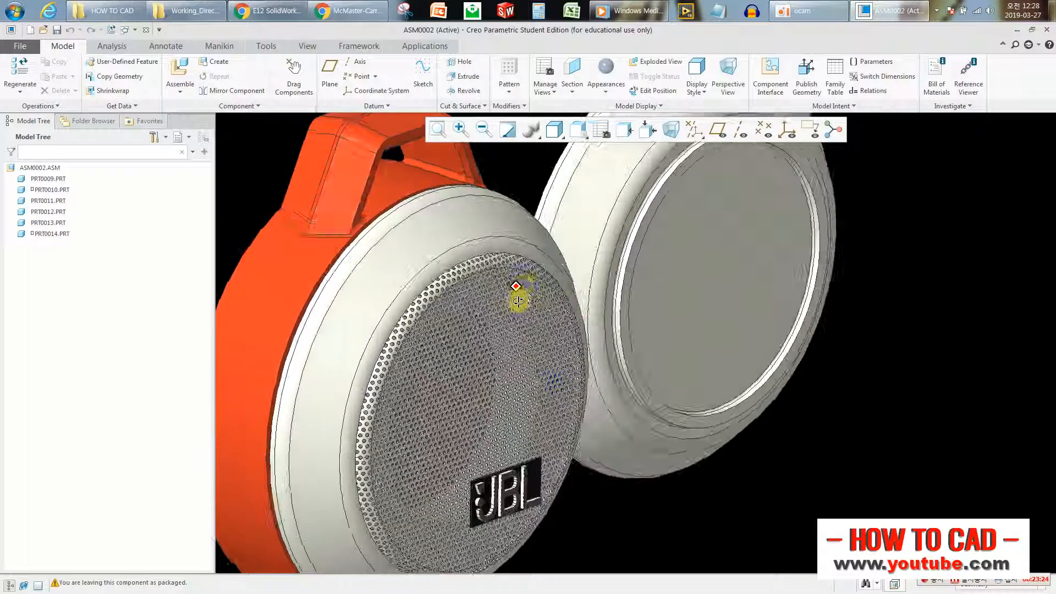
click(52, 241)
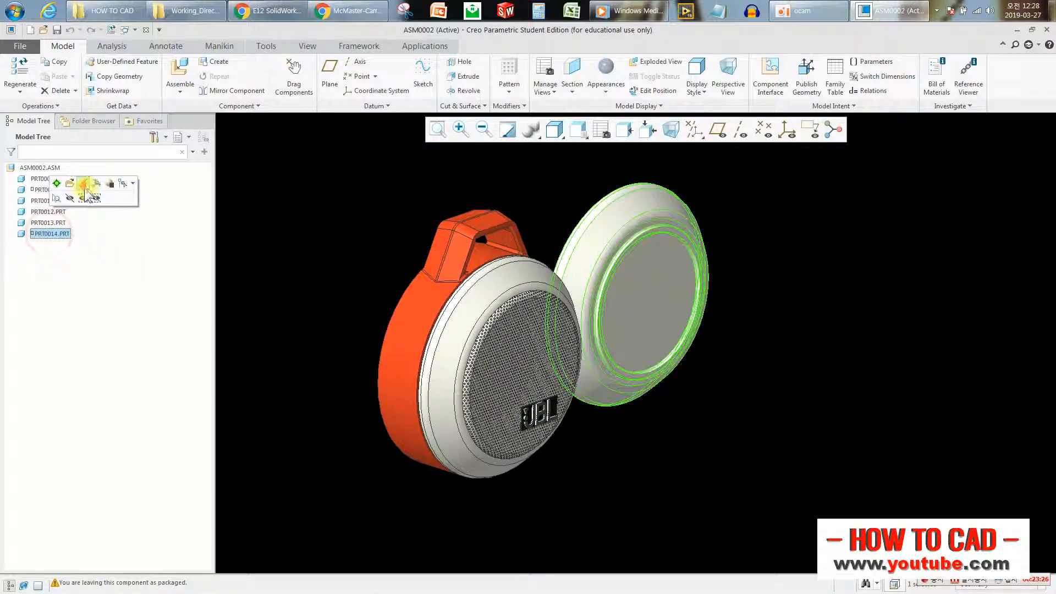
click(82, 184)
middle_drag(637, 212, 617, 221)
click(617, 221)
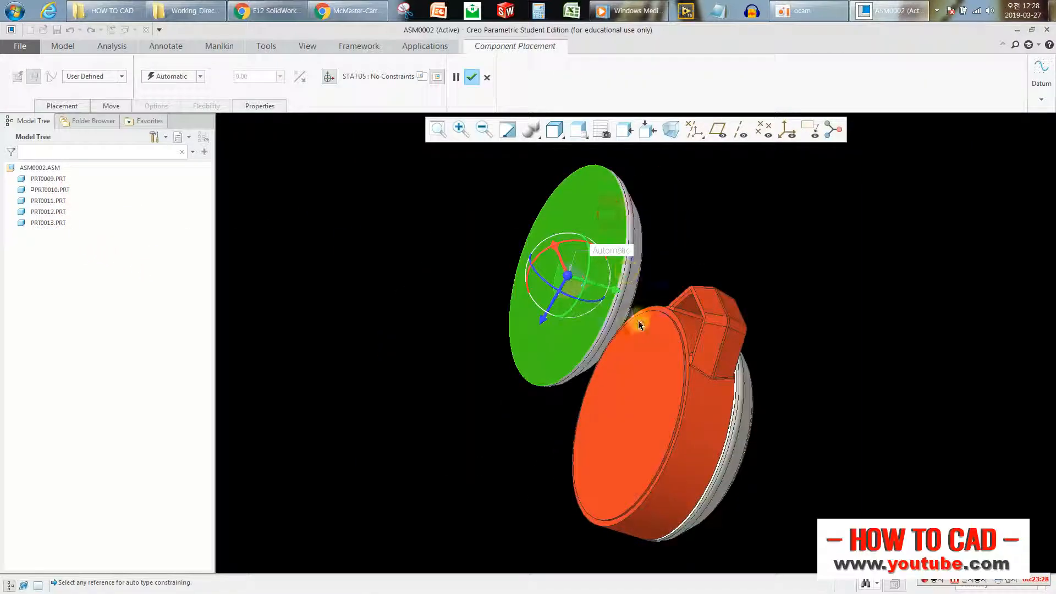
click(616, 307)
click(295, 75)
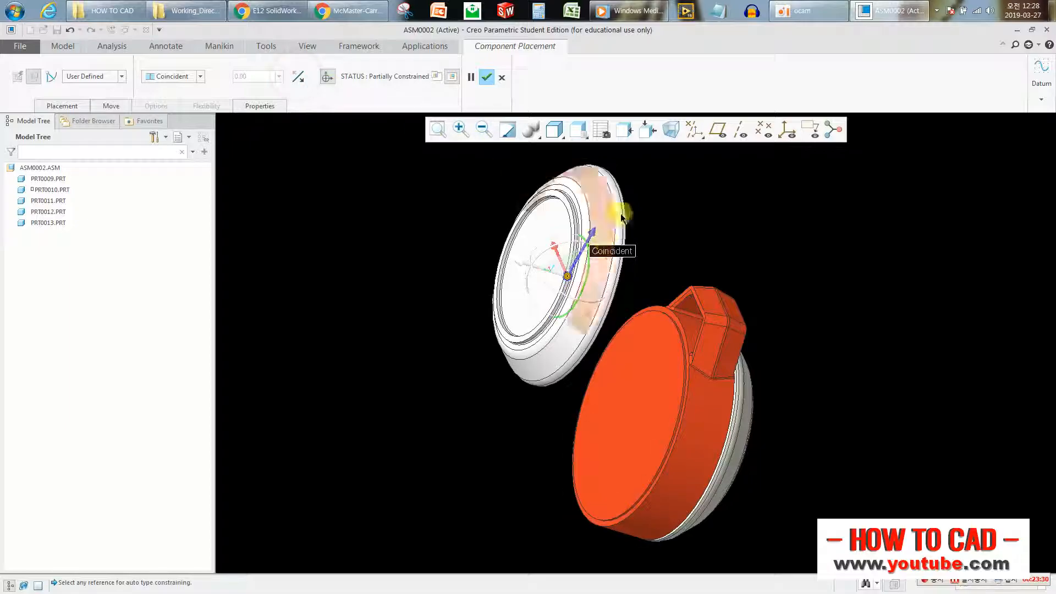
Make PRT0014's outer round surface Coincident with the orange body's cylindrical surface and complete the placement
scroll(617, 203, up, 3)
click(617, 202)
click(719, 389)
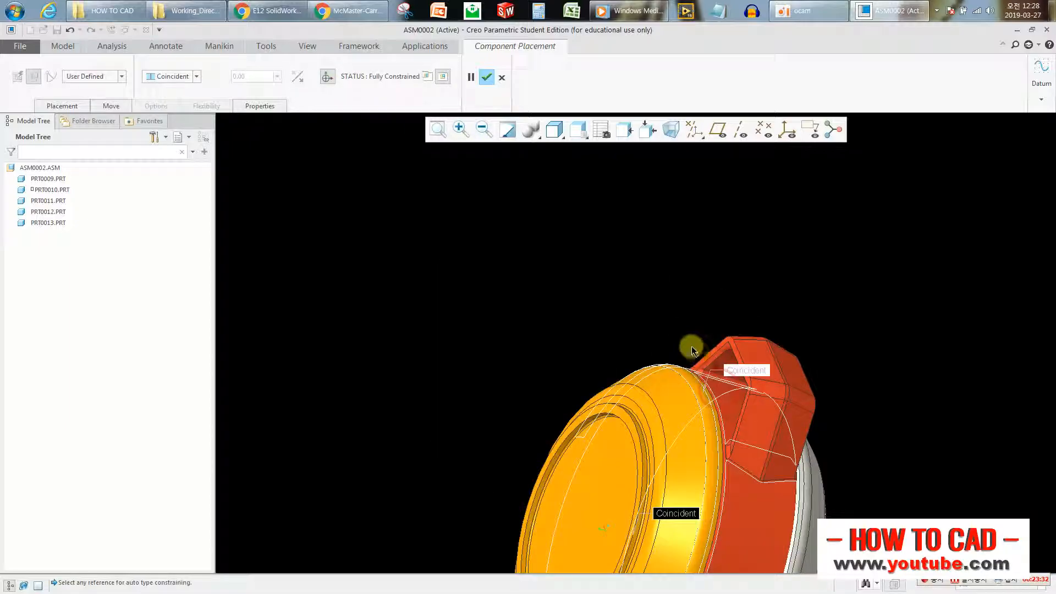
middle_click(587, 251)
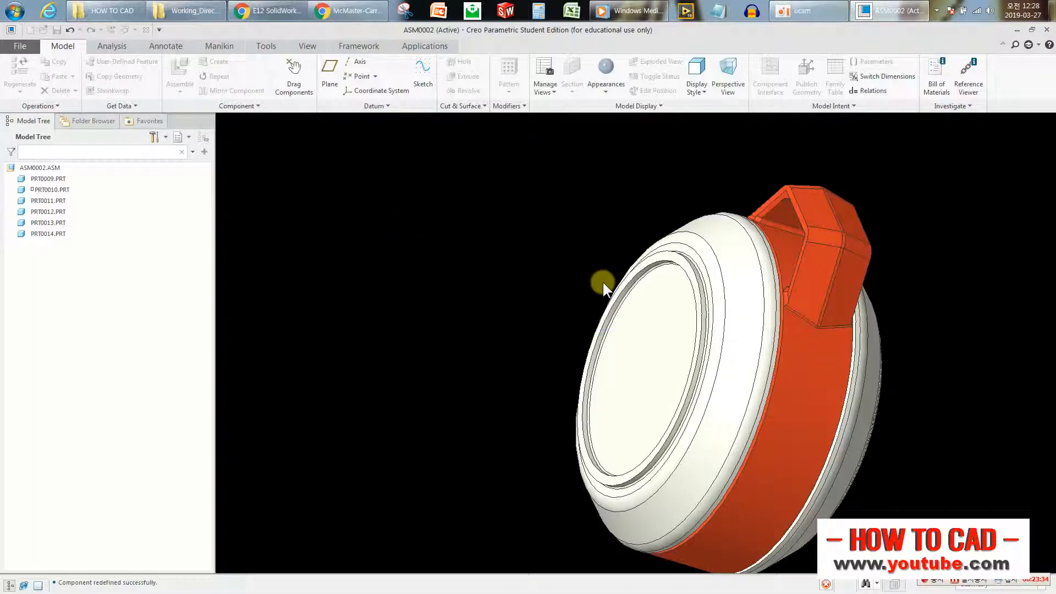
Check the placed rear cover, bring the speaker's grille side into view and save the assembly
scroll(684, 284, down, 1)
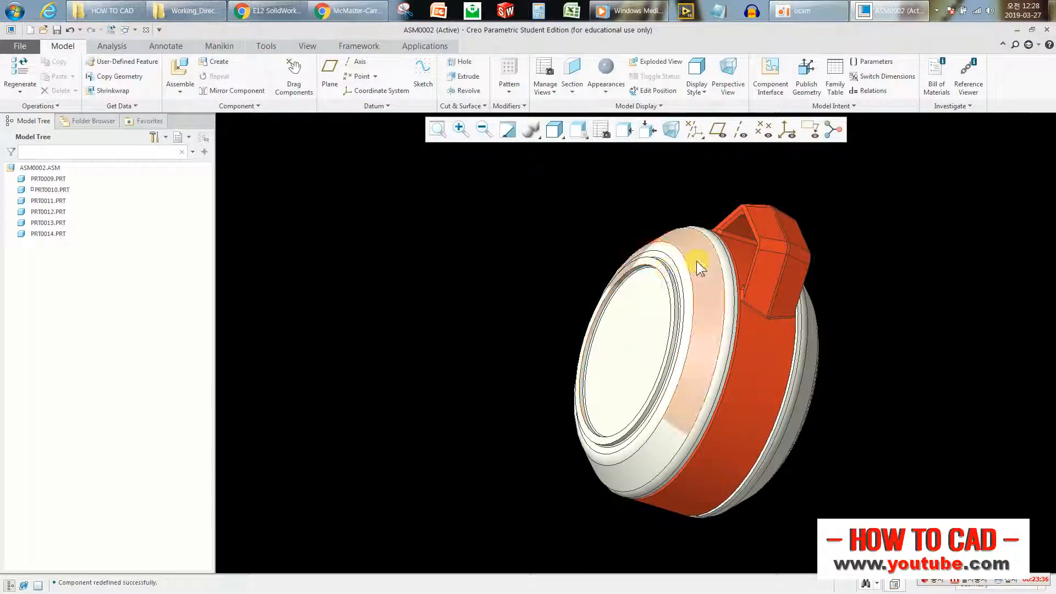
scroll(457, 240, up, 3)
scroll(682, 278, down, 4)
middle_drag(614, 291, 463, 233)
scroll(617, 283, down, 2)
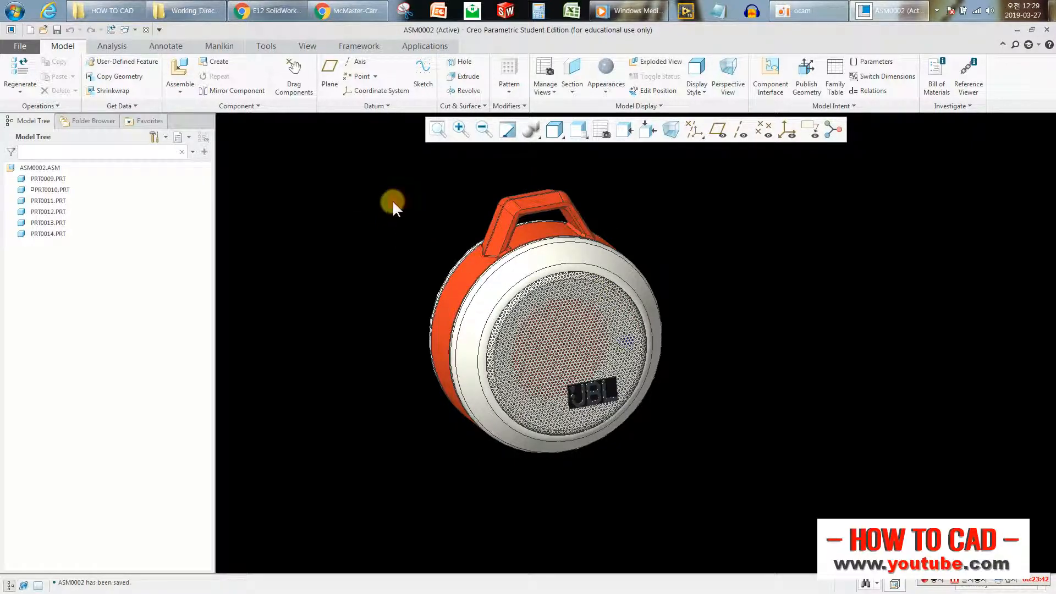
Turn on perspective view and set the assembly's display style to Shading With Reflections
click(308, 46)
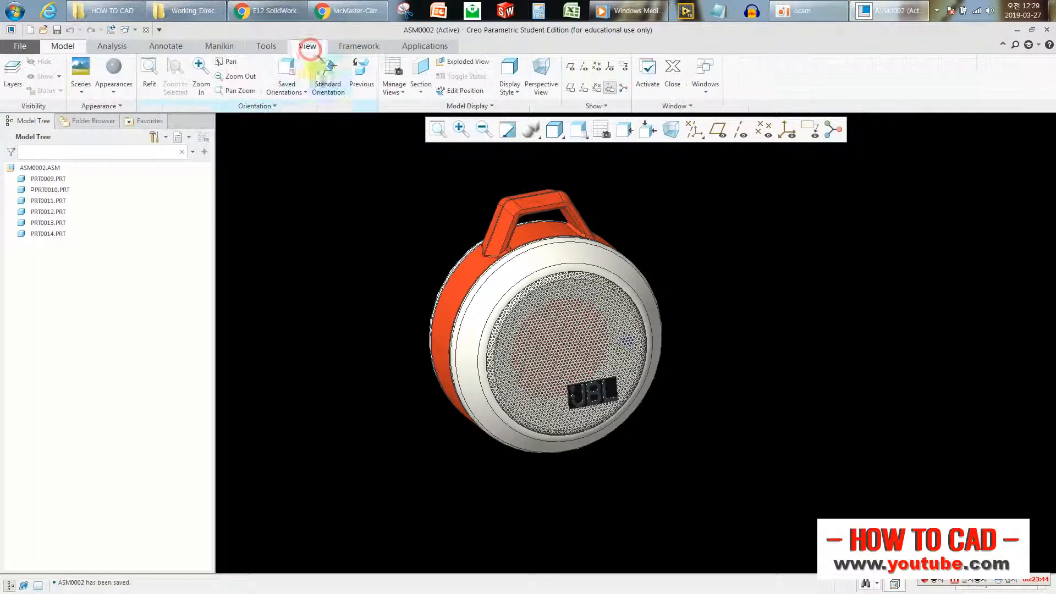
click(555, 89)
click(553, 129)
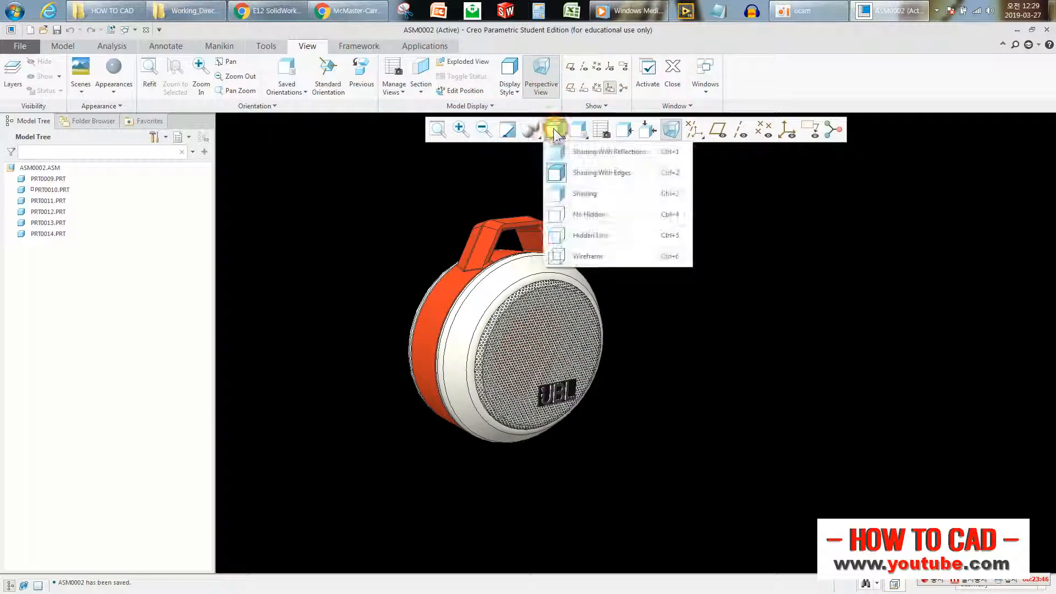
click(561, 152)
mouse_move(483, 300)
middle_down()
mouse_move(454, 253)
mouse_move(467, 216)
mouse_move(505, 204)
middle_up()
mouse_move(572, 323)
middle_down()
mouse_move(500, 400)
mouse_move(634, 293)
mouse_move(575, 316)
mouse_move(559, 363)
mouse_move(574, 393)
mouse_move(633, 237)
mouse_move(519, 292)
mouse_move(578, 280)
mouse_move(500, 295)
mouse_move(523, 299)
mouse_move(479, 302)
mouse_move(465, 317)
mouse_move(479, 325)
mouse_move(655, 292)
mouse_move(655, 330)
mouse_move(677, 298)
mouse_move(738, 292)
mouse_move(787, 308)
mouse_move(731, 325)
mouse_move(674, 312)
mouse_move(667, 158)
mouse_move(606, 215)
mouse_move(636, 374)
mouse_move(626, 381)
middle_up()
Set the assembly's display style to plain Shading without edges
click(554, 137)
click(583, 193)
scroll(747, 410, up, 3)
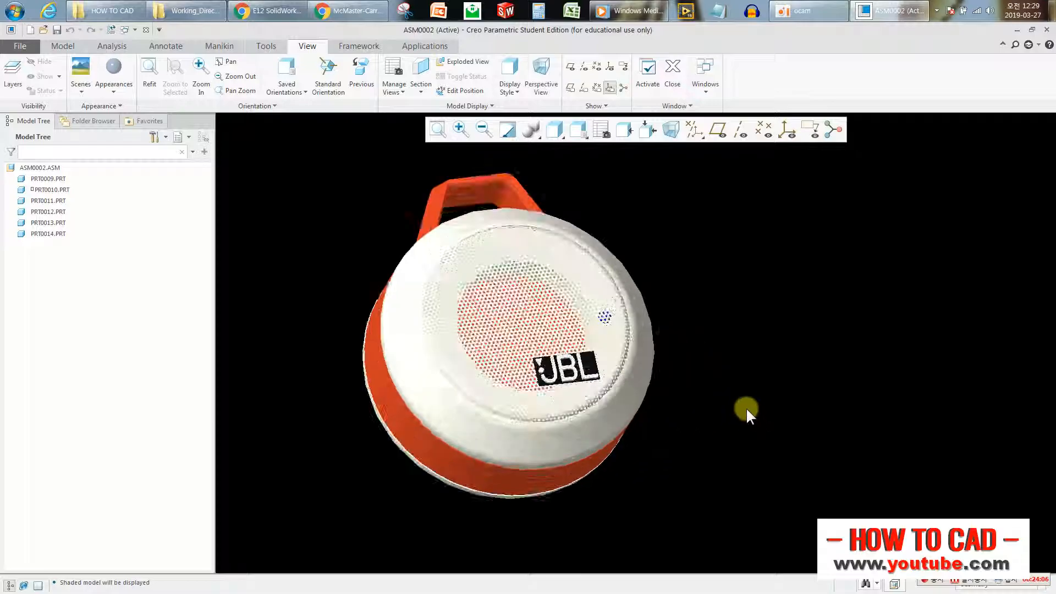
middle_drag(536, 325, 574, 289)
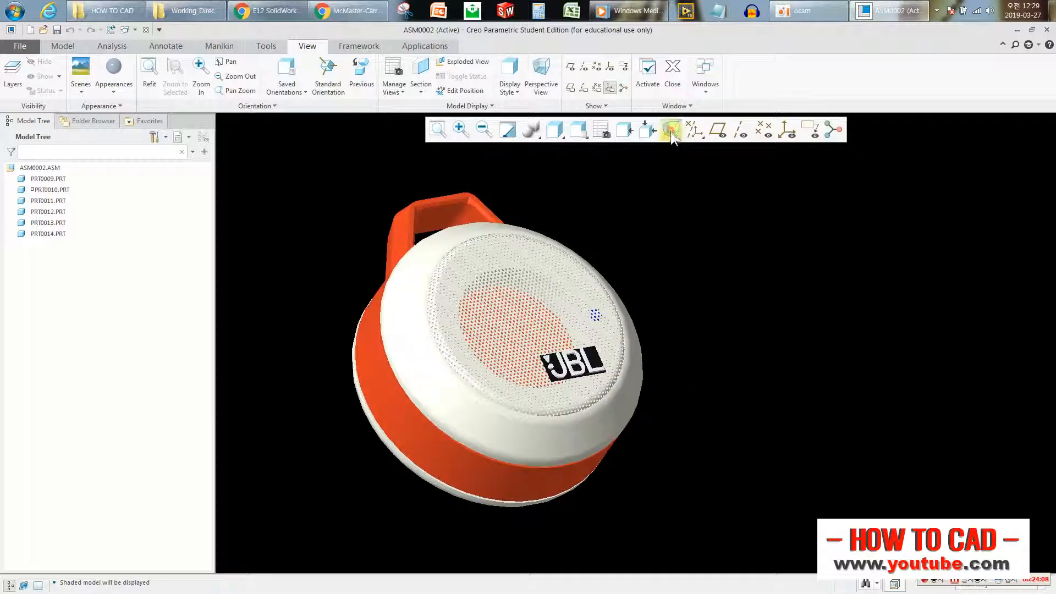
Compare the shaded speaker with perspective view on and off, ending with perspective off
click(671, 132)
click(670, 132)
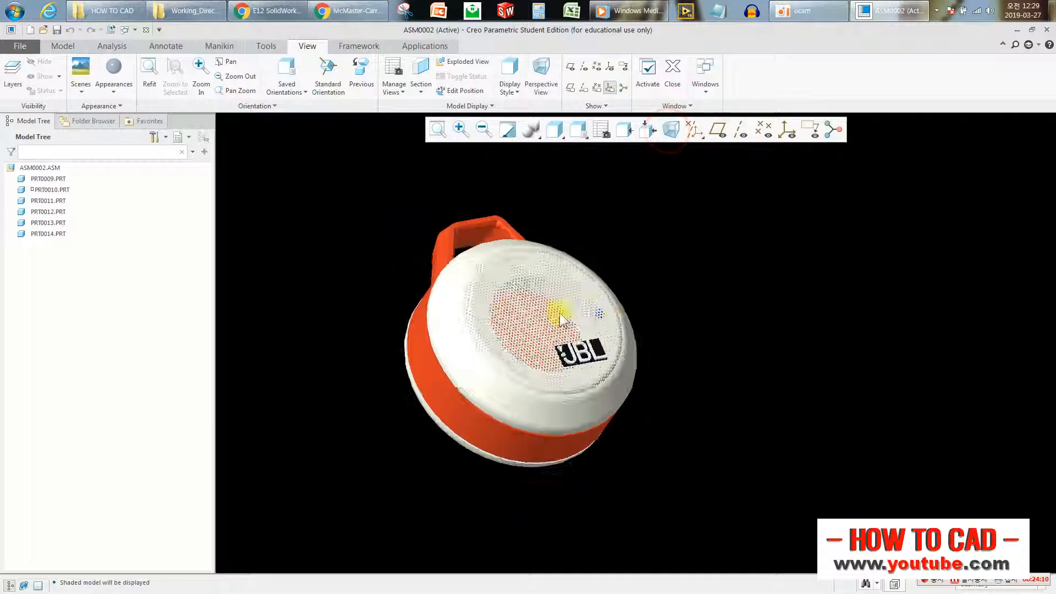
middle_drag(559, 309, 541, 319)
scroll(527, 302, up, 3)
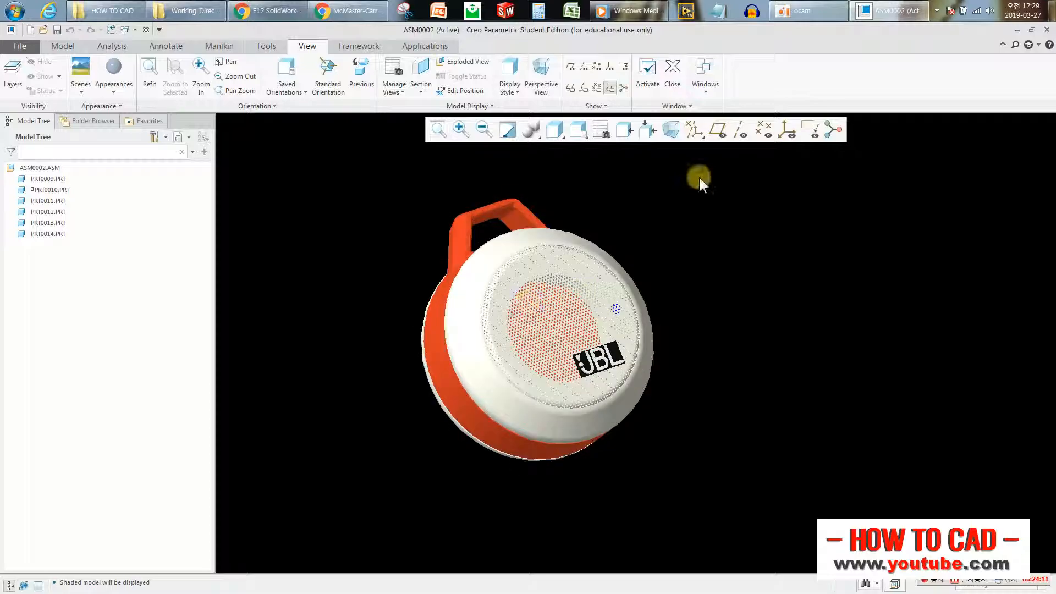
click(672, 131)
mouse_move(537, 319)
middle_down()
mouse_move(518, 345)
mouse_move(523, 313)
mouse_move(482, 314)
mouse_move(462, 347)
mouse_move(521, 356)
mouse_move(539, 385)
mouse_move(524, 406)
mouse_move(481, 403)
mouse_move(490, 341)
mouse_move(509, 338)
mouse_move(497, 337)
middle_up()
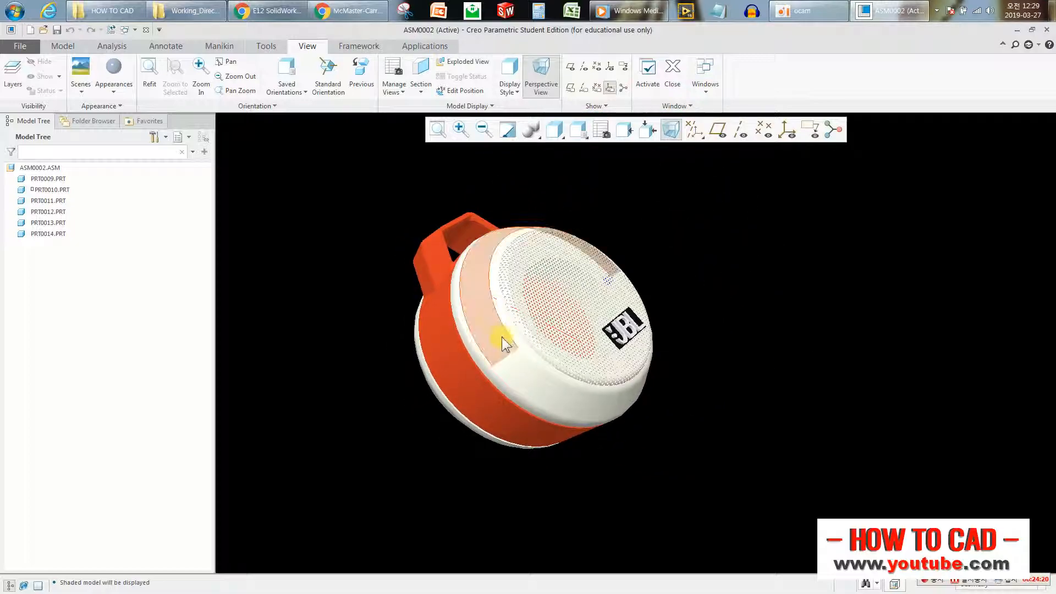
click(673, 136)
scroll(745, 266, up, 2)
mouse_move(610, 332)
middle_down()
mouse_move(632, 347)
mouse_move(616, 341)
middle_up()
scroll(647, 348, down, 2)
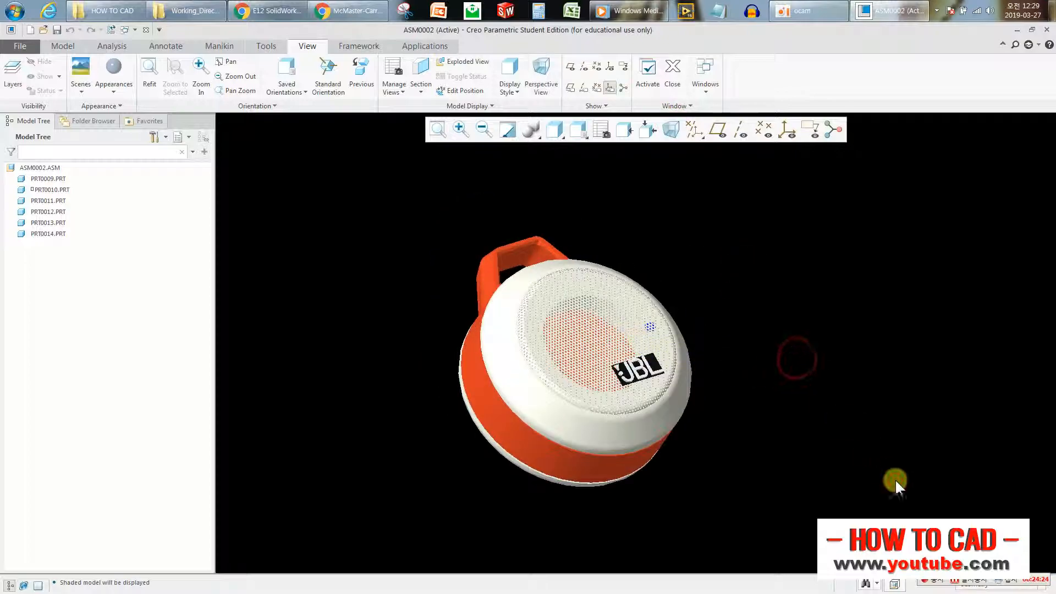